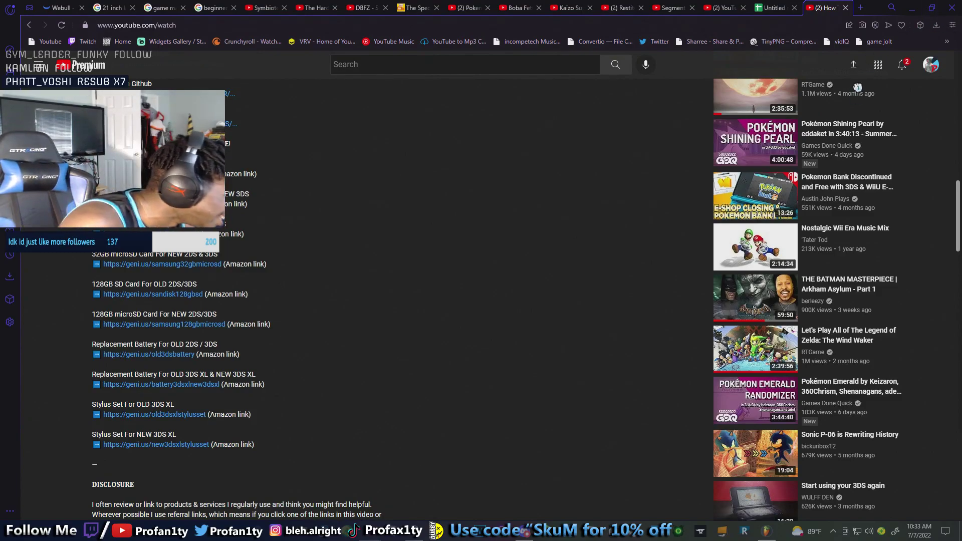
# Close the YouTube video page, return to the untitled spreadsheet, and select cell F2 beneath the PHASE 1 heading
pyautogui.scroll(-1, 614, 191)
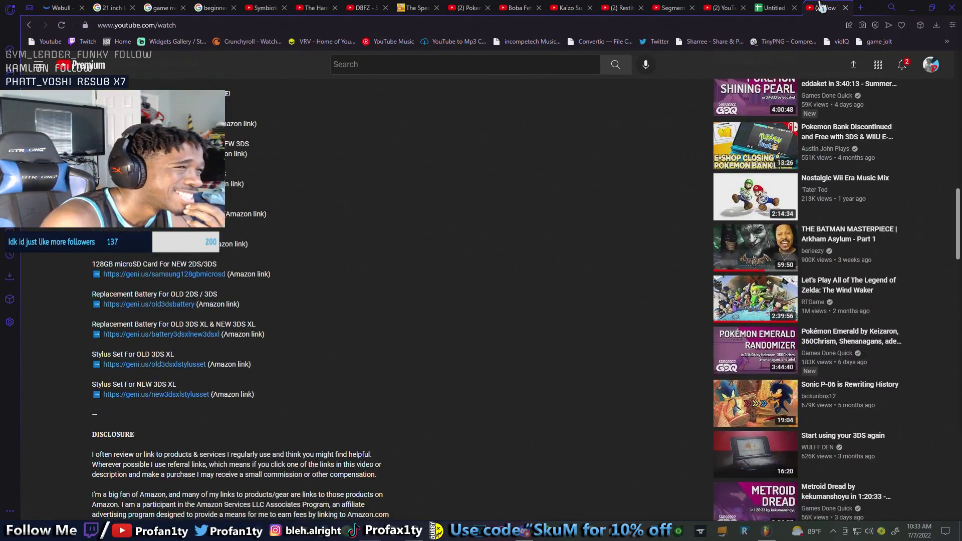
pyautogui.click(845, 8)
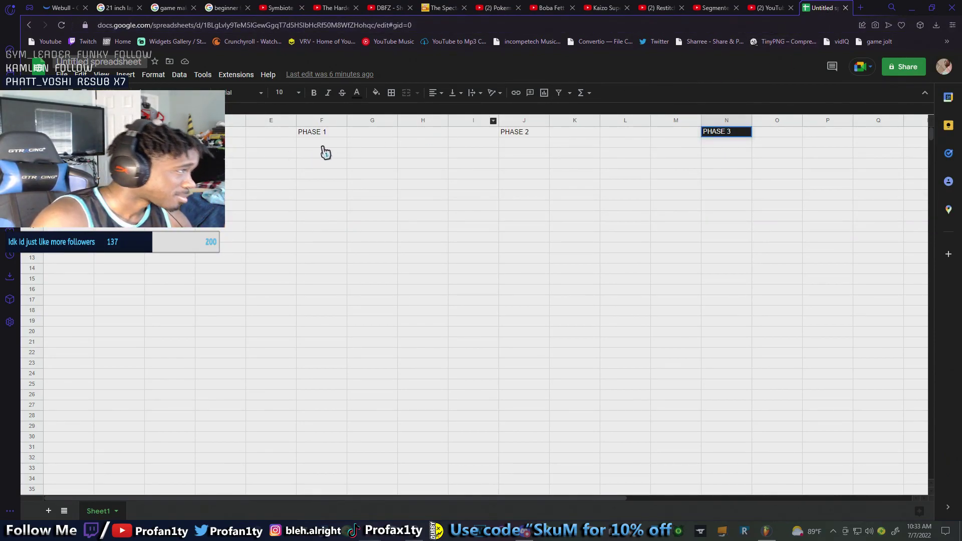
pyautogui.click(150, 150)
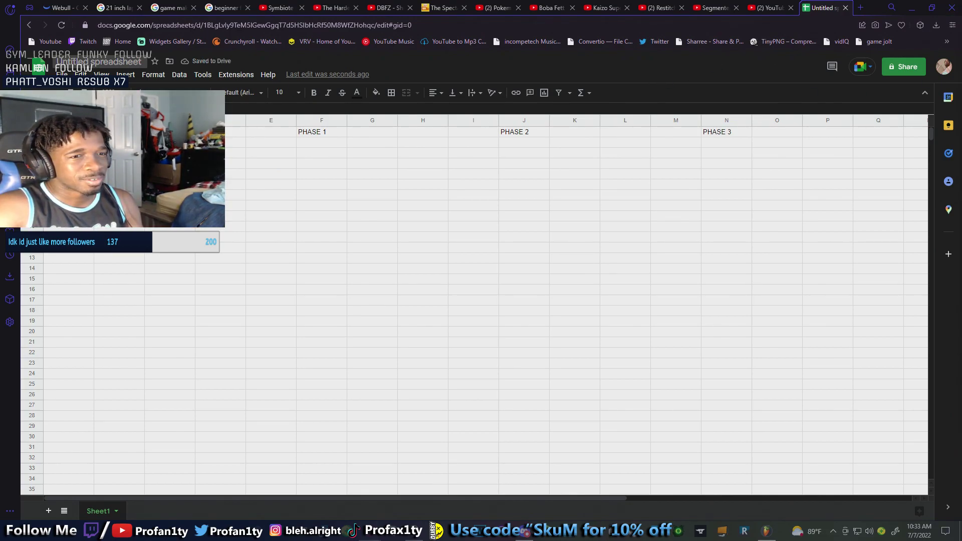
pyautogui.click(322, 142)
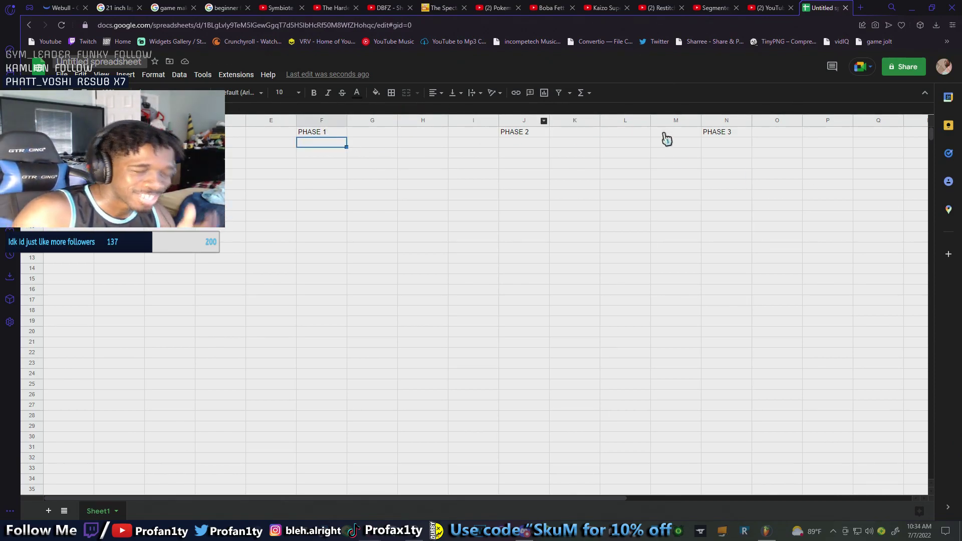
pyautogui.click(776, 13)
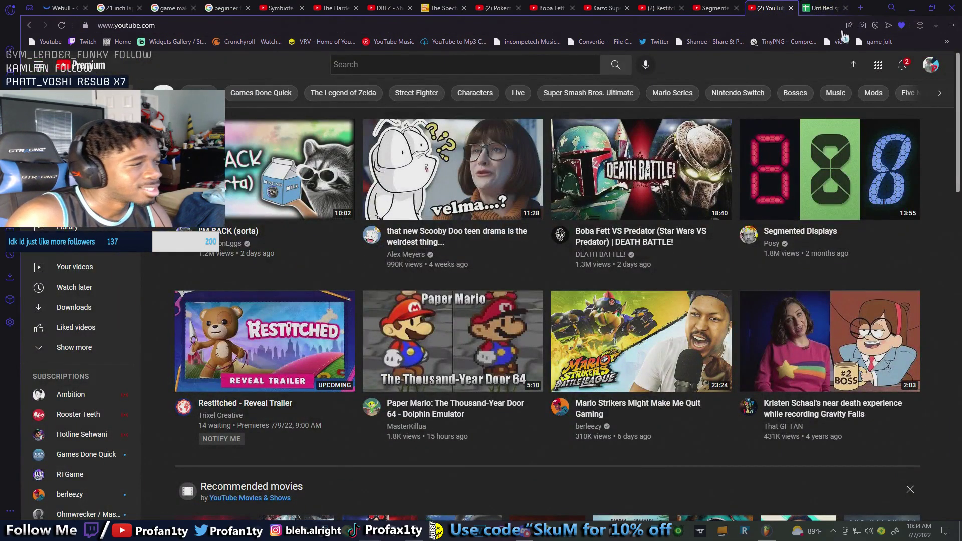
pyautogui.click(821, 10)
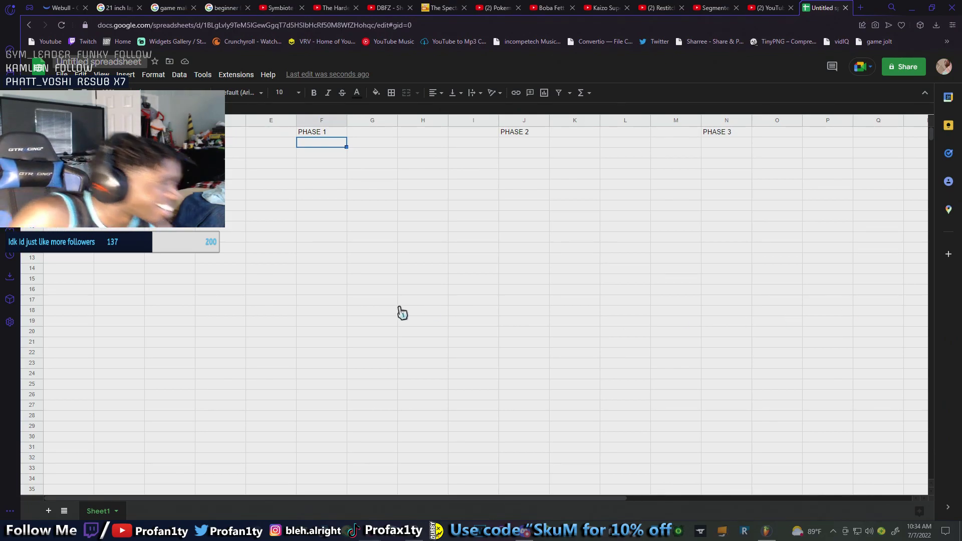
pyautogui.moveTo(338, 147)
pyautogui.mouseDown()
pyautogui.moveTo(344, 156)
pyautogui.moveTo(399, 146)
pyautogui.moveTo(321, 131)
pyautogui.mouseUp()
pyautogui.click(741, 137)
pyautogui.moveTo(738, 135)
pyautogui.mouseDown()
pyautogui.moveTo(793, 136)
pyautogui.moveTo(743, 135)
pyautogui.mouseUp()
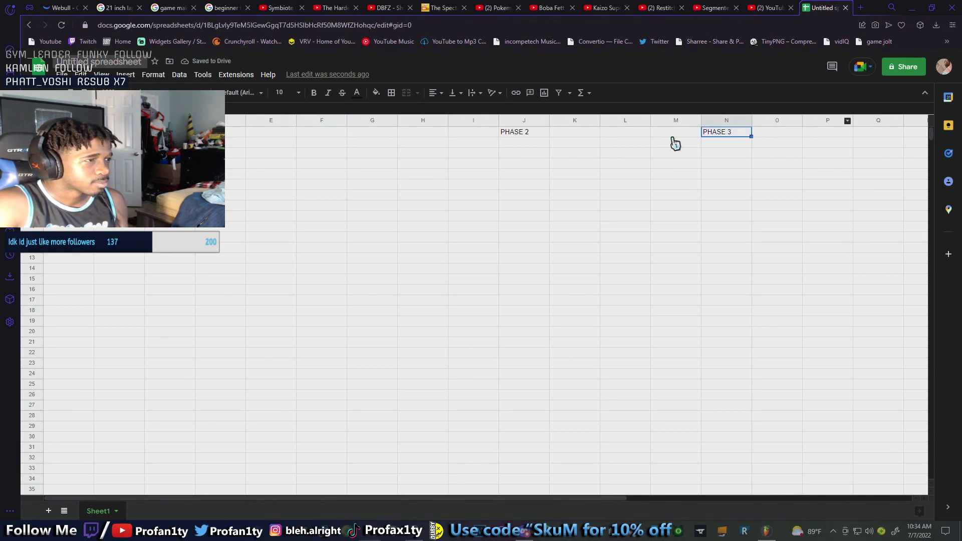
pyautogui.click(536, 136)
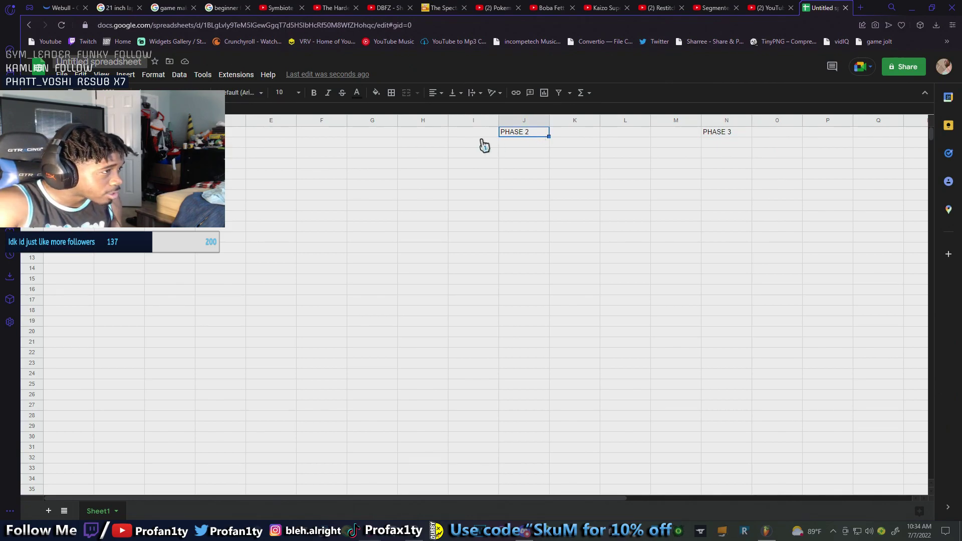
pyautogui.hotkey('ctrl', 'z')
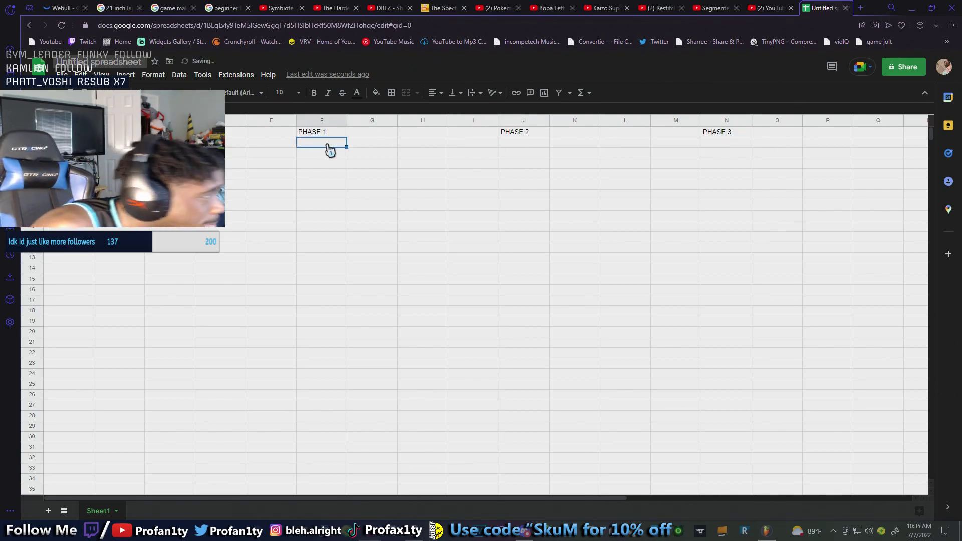
# Enter "Profan1ty: Why Is Streaming Stuff So damn EXPENSIVE" in cell F2 beneath the PHASE 1 heading
pyautogui.moveTo(346, 147); pyautogui.dragTo(423, 143)
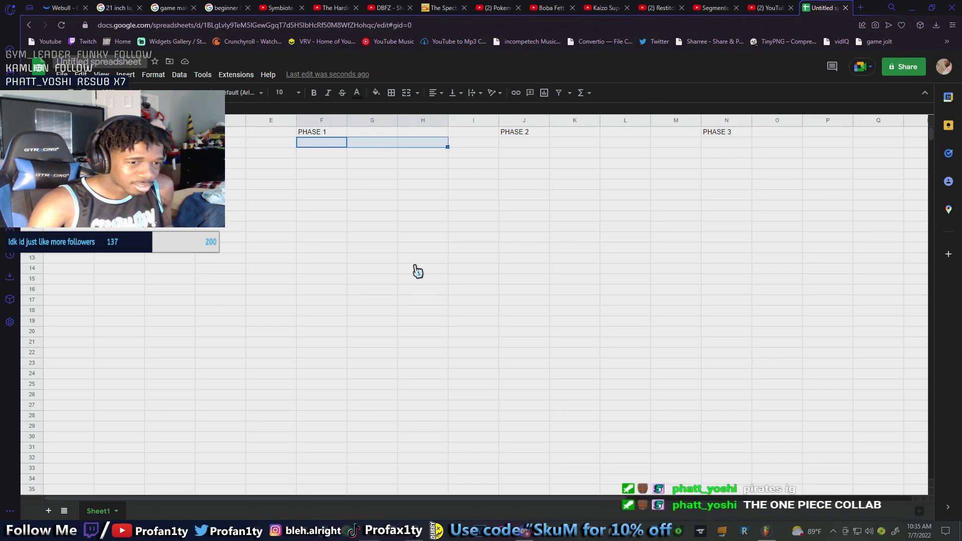
pyautogui.click(319, 146)
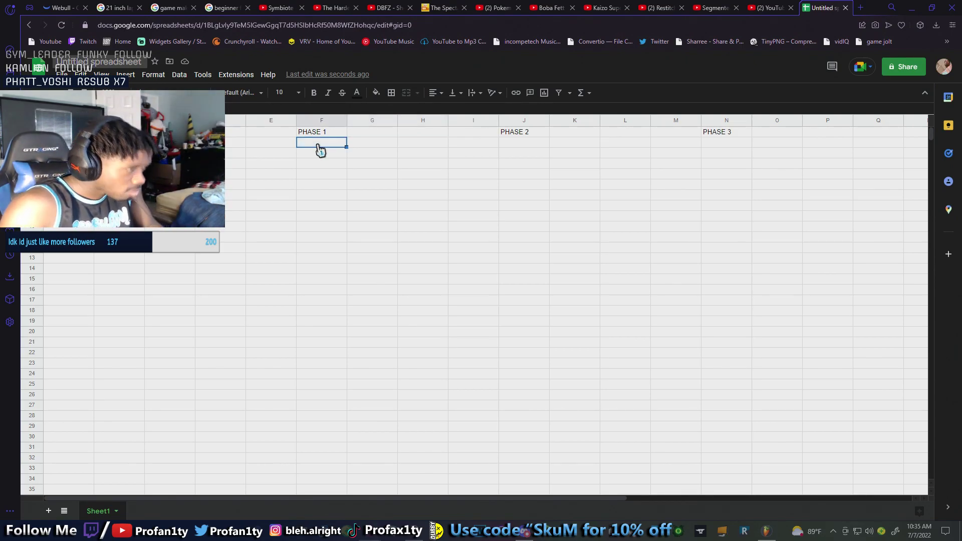
pyautogui.moveTo(346, 147); pyautogui.dragTo(433, 146)
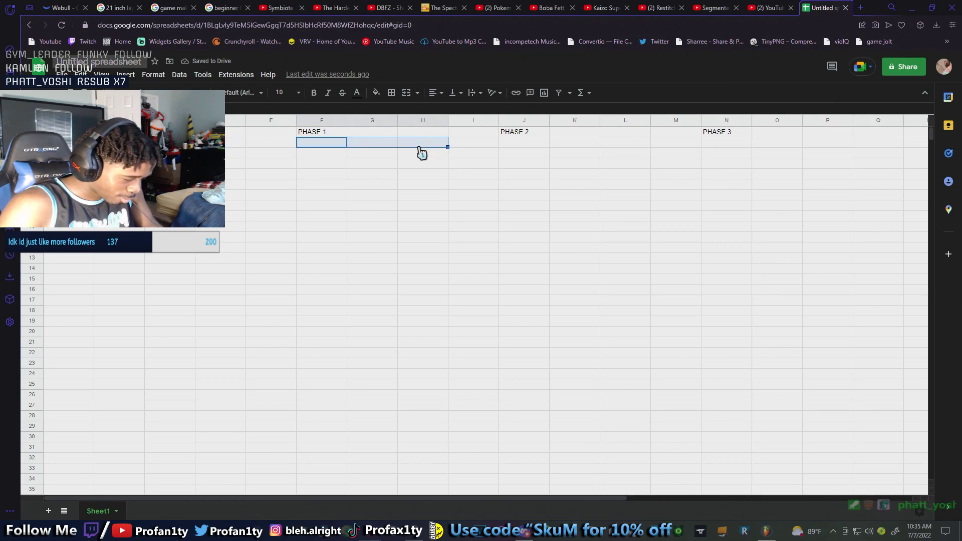
pyautogui.write('W')
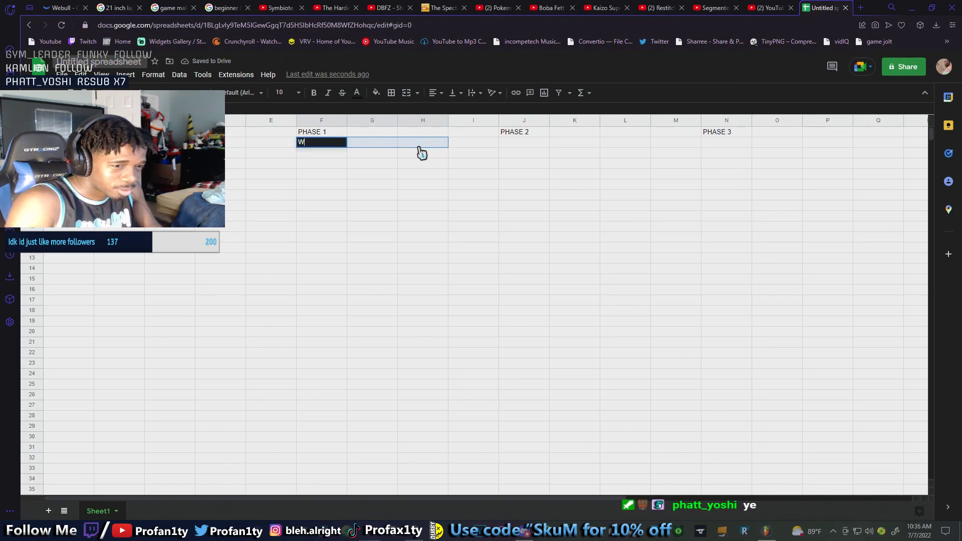
pyautogui.press('BackSpace')
pyautogui.write('P')
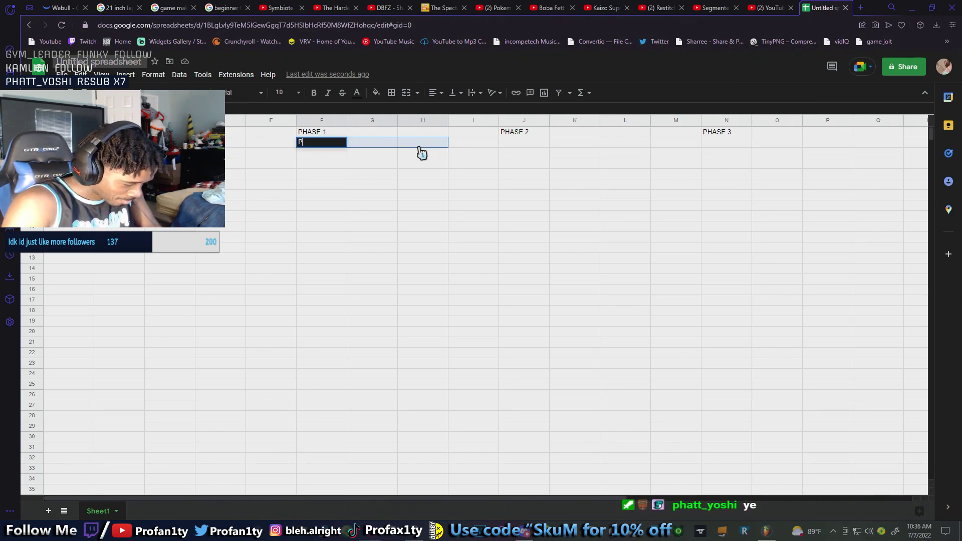
pyautogui.write('rofan1ty')
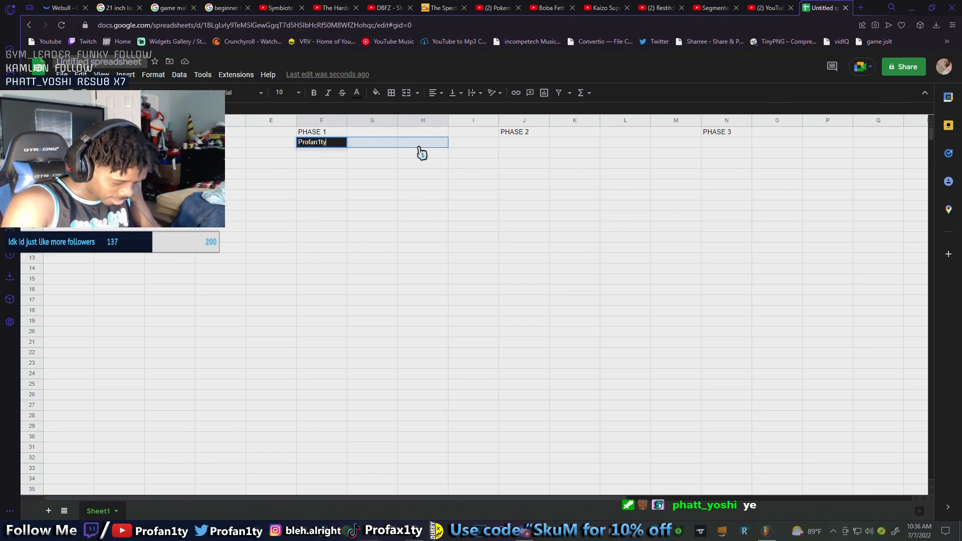
pyautogui.write(':')
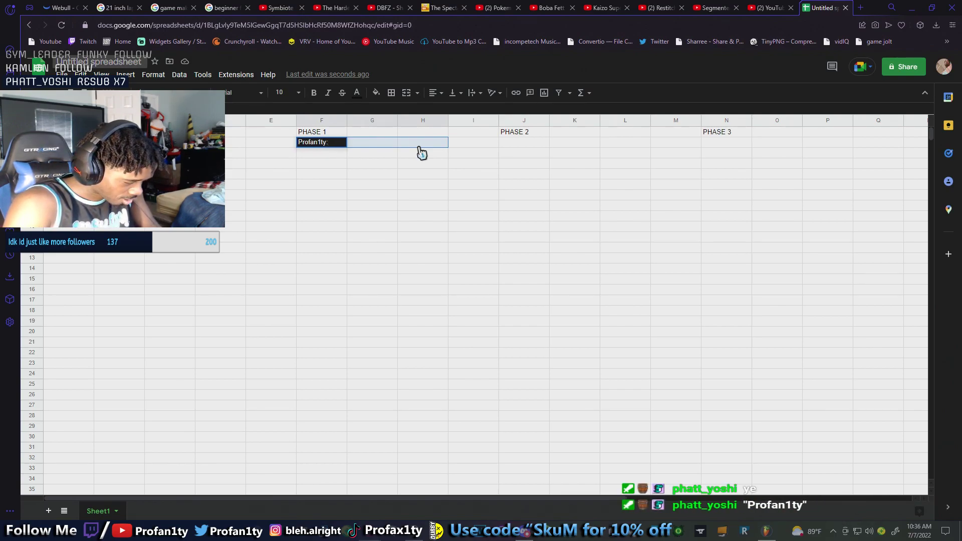
pyautogui.write(' Why is ')
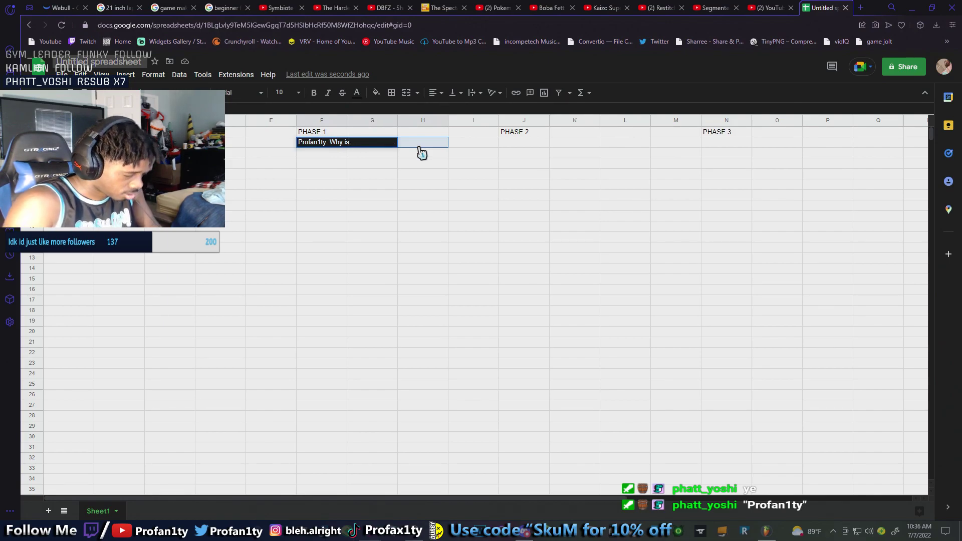
pyautogui.write('s Stre')
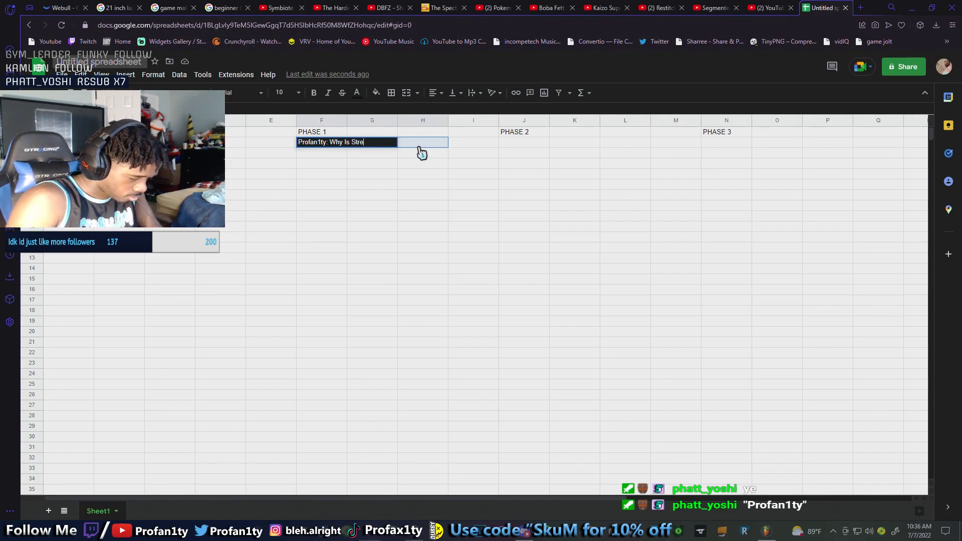
pyautogui.write('aming Stuff')
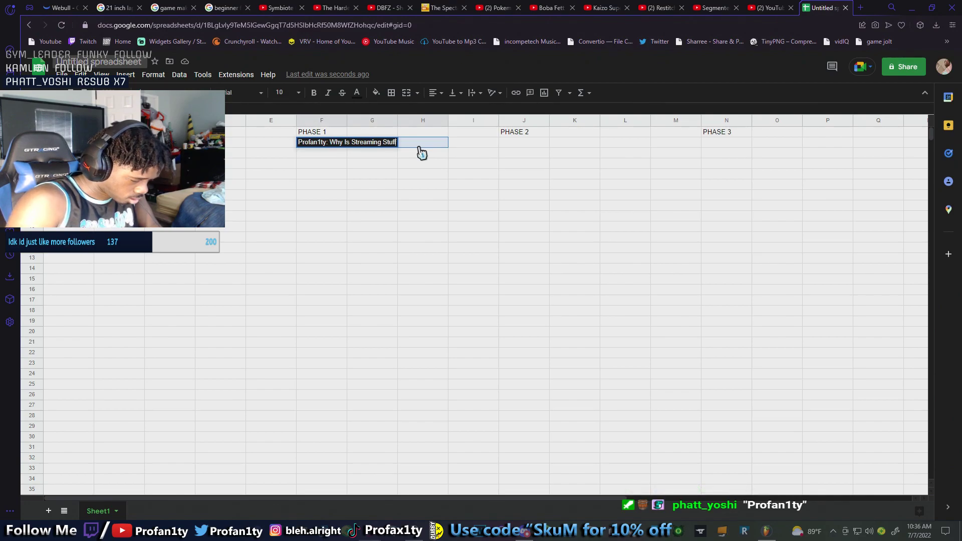
pyautogui.write(' So damn E')
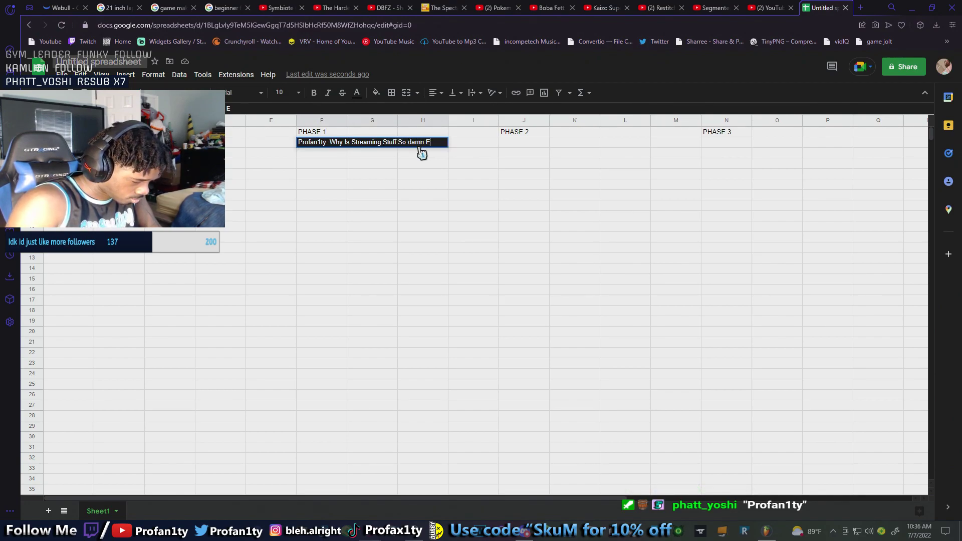
pyautogui.write('XPENSIVE')
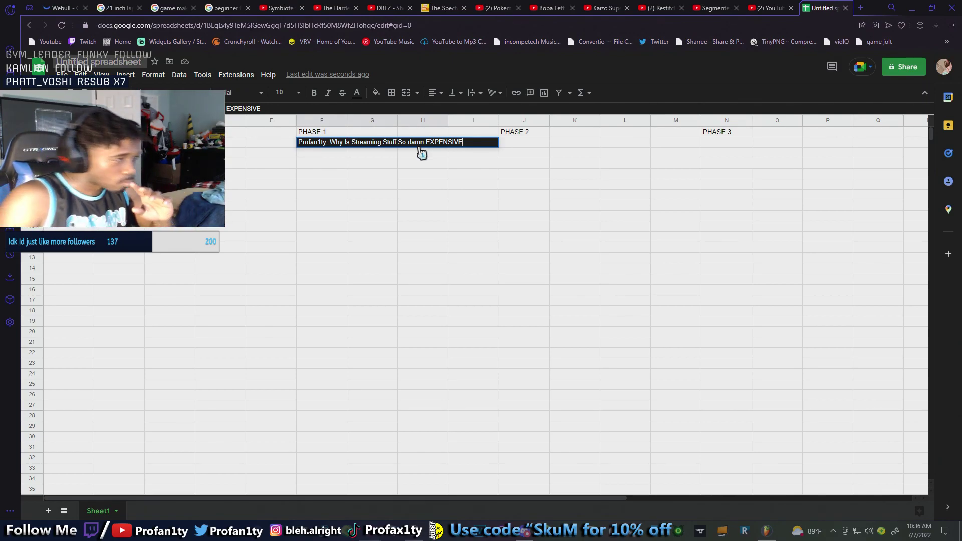
# Clear the PHASE 2 and PHASE 3 headings from cells J1 and N1
pyautogui.click(513, 133)
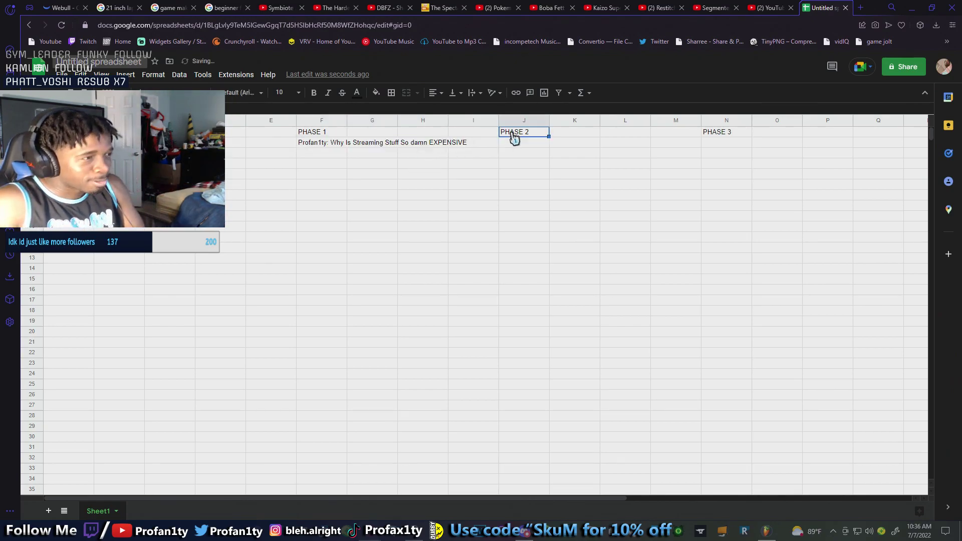
pyautogui.press('Delete')
pyautogui.click(722, 134)
pyautogui.press('Delete')
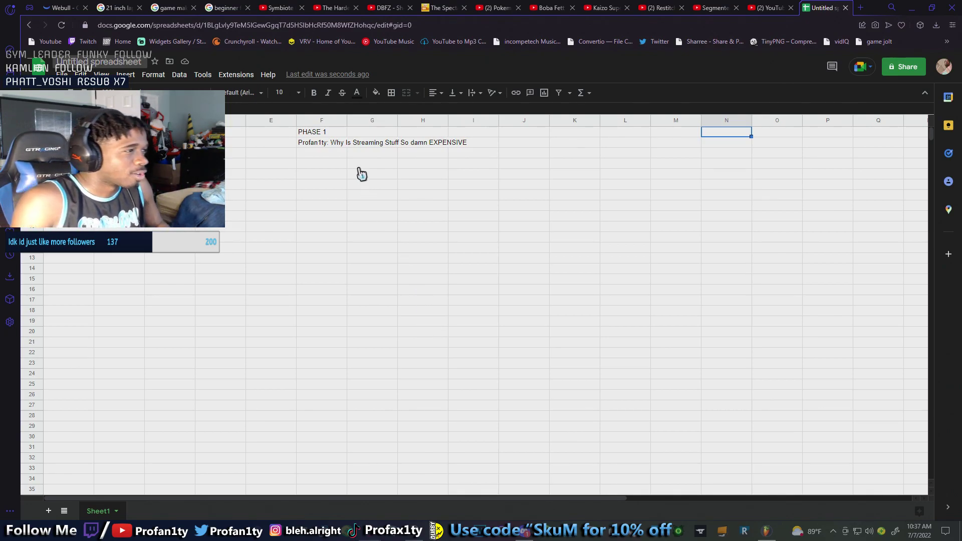
# Enter "IM BROKE AS HELL AND NEED DOUGH" in cell F3, beneath the line about streaming costs
pyautogui.click(312, 155)
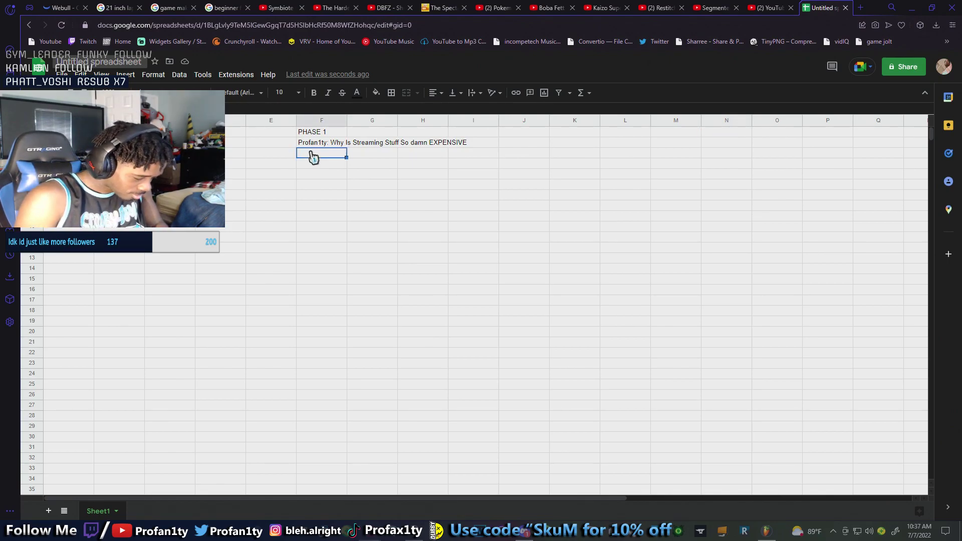
pyautogui.write('iM BROKE AS')
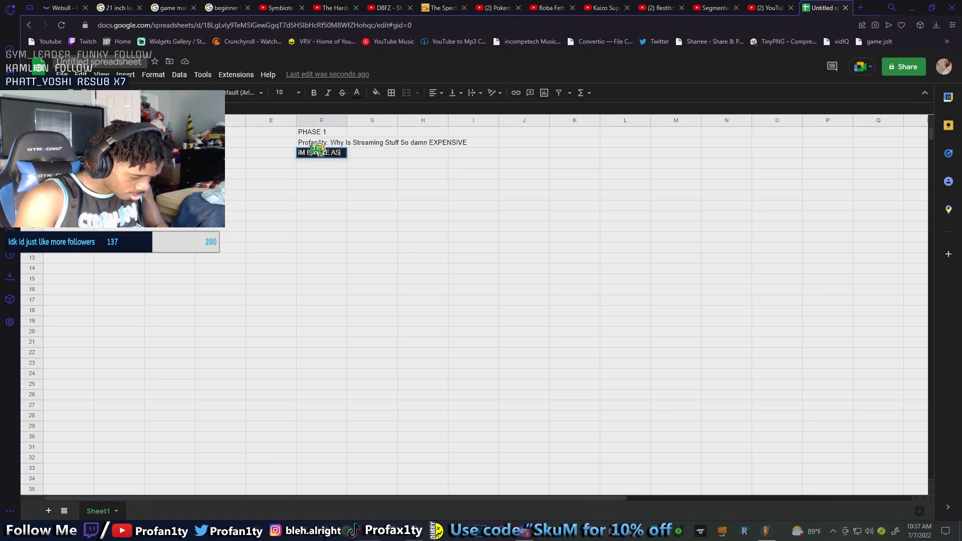
pyautogui.write(' HELL AN')
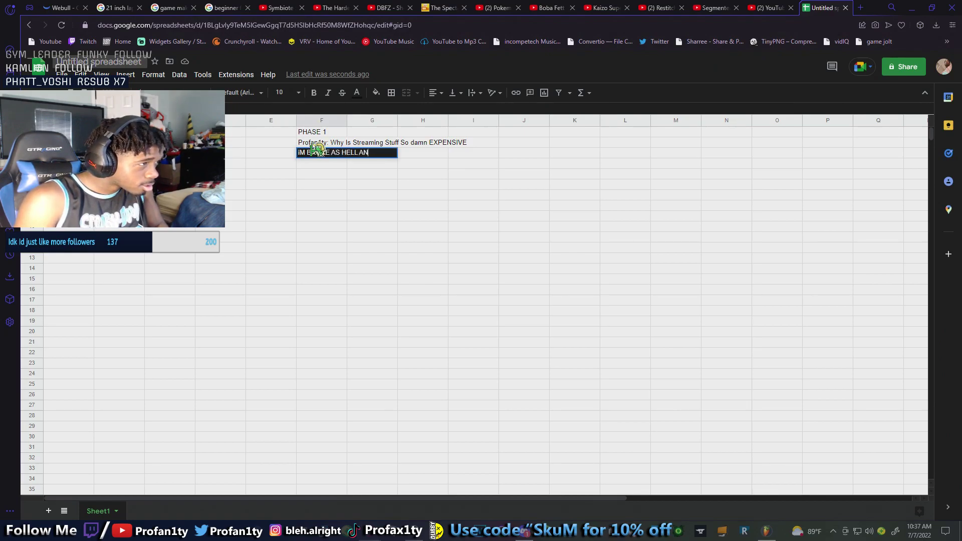
pyautogui.write(' D NEED DOUGH')
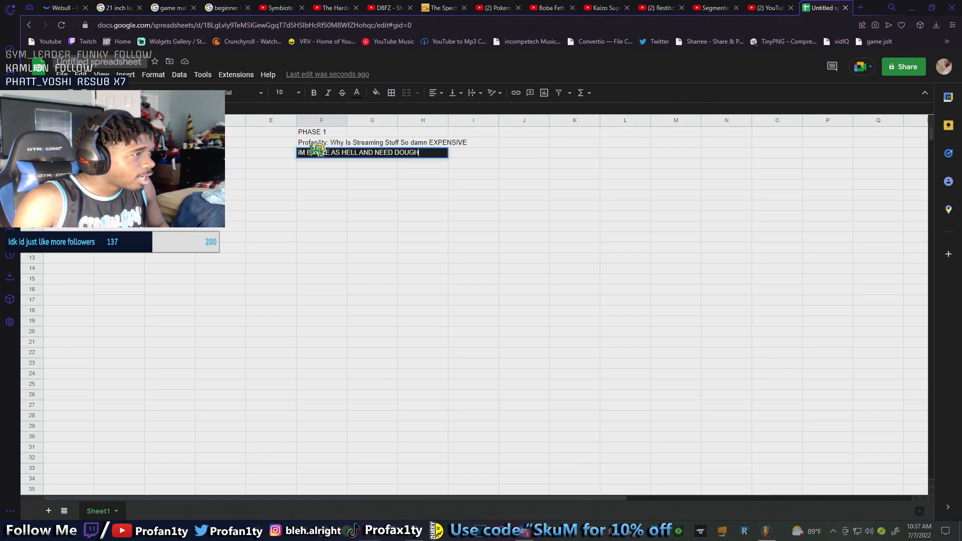
pyautogui.click(301, 154)
pyautogui.press('BackSpace')
pyautogui.write('I')
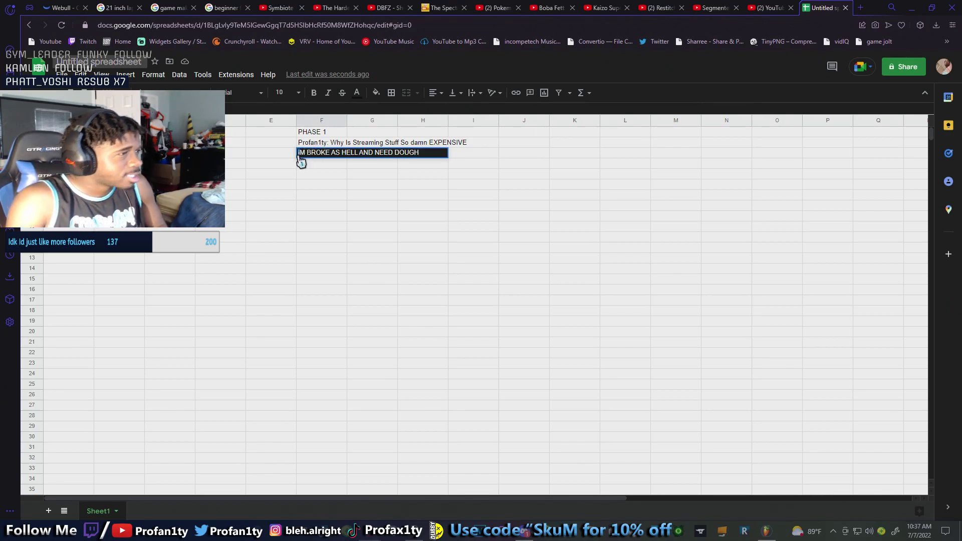
pyautogui.click(306, 175)
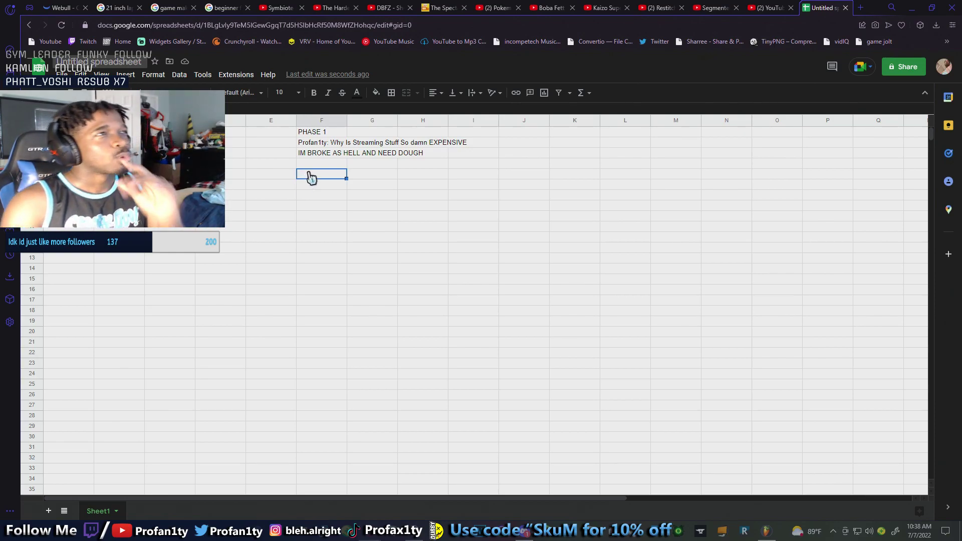
# Enter "Profan1ty: Im Still Broke as Hell" in cell F5, leaving one empty row below the dough line
pyautogui.doubleClick(311, 176)
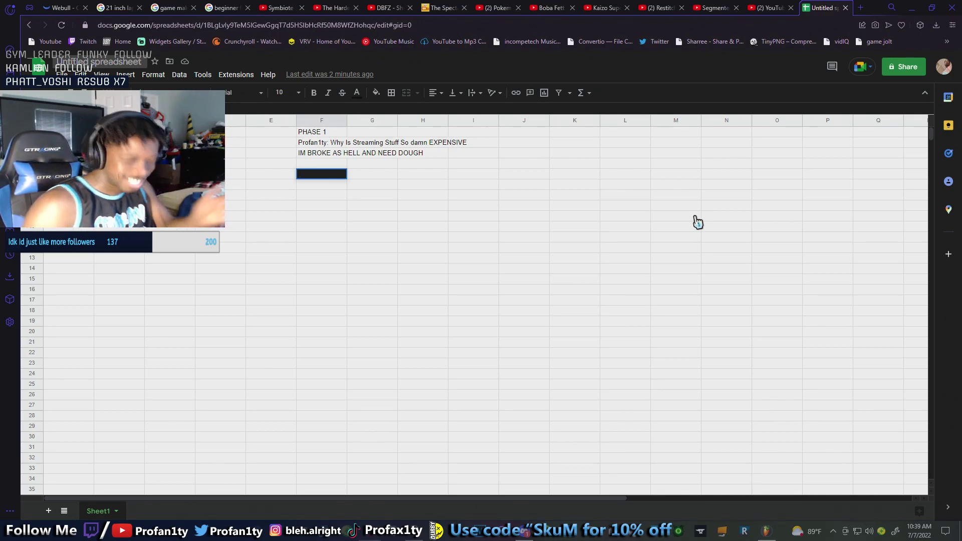
pyautogui.write('RO')
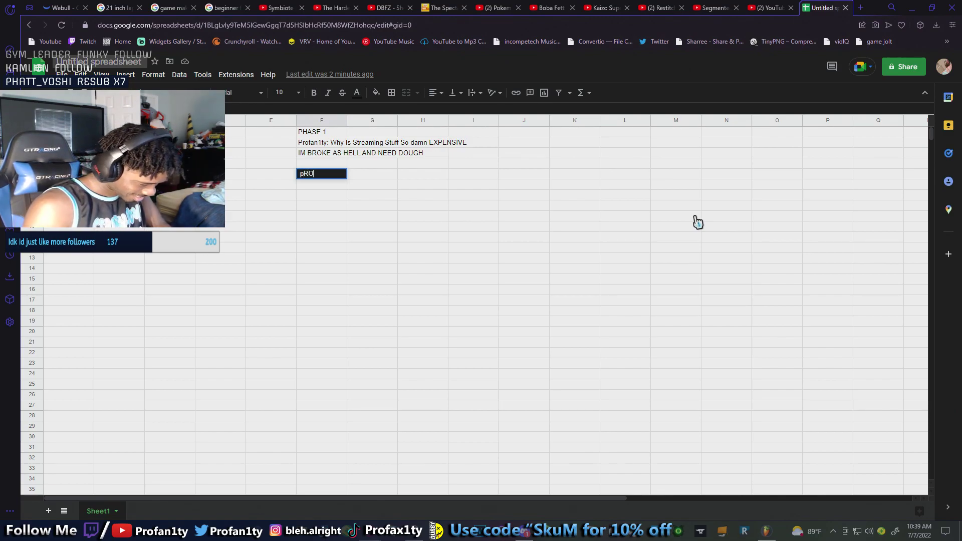
pyautogui.write('FAN1TY')
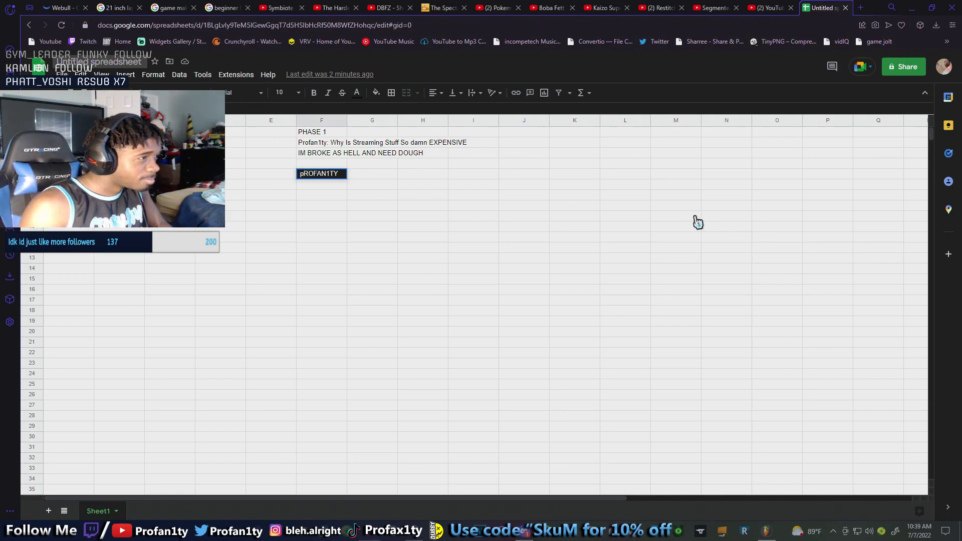
pyautogui.press('BackSpace')
pyautogui.press('BackSpace')
pyautogui.press('BackSpace')
pyautogui.press('BackSpace')
pyautogui.press('BackSpace')
pyautogui.press('BackSpace')
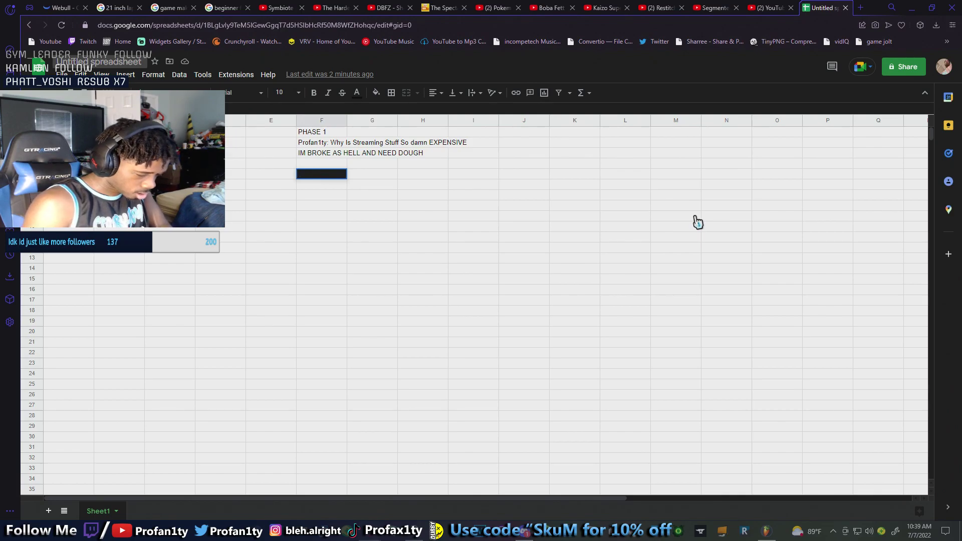
pyautogui.write('rofan1ty')
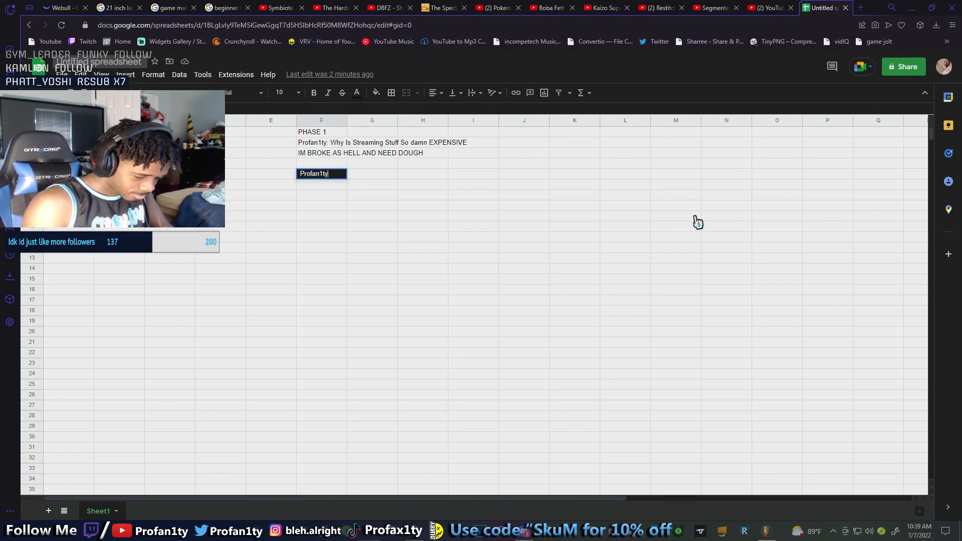
pyautogui.write(': Im Still Broke')
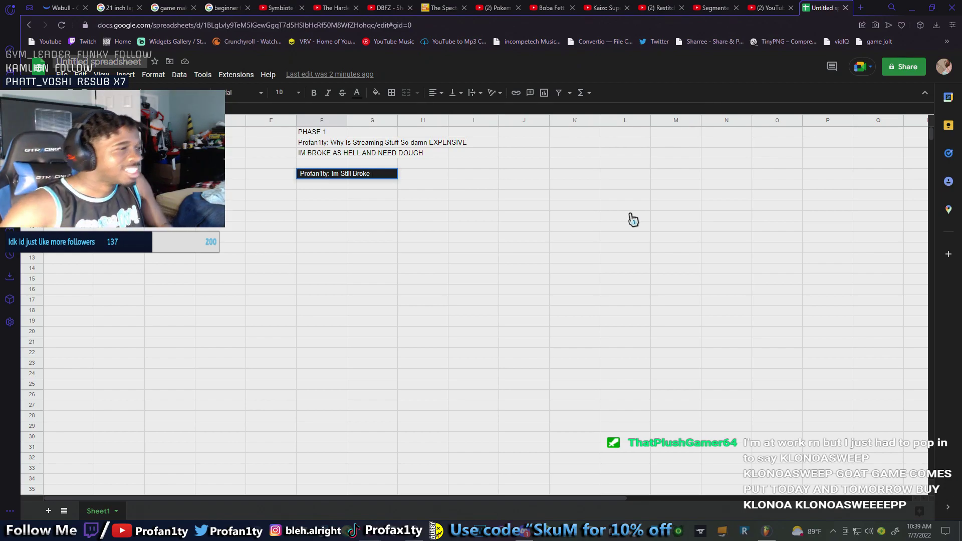
pyautogui.write('as Hell')
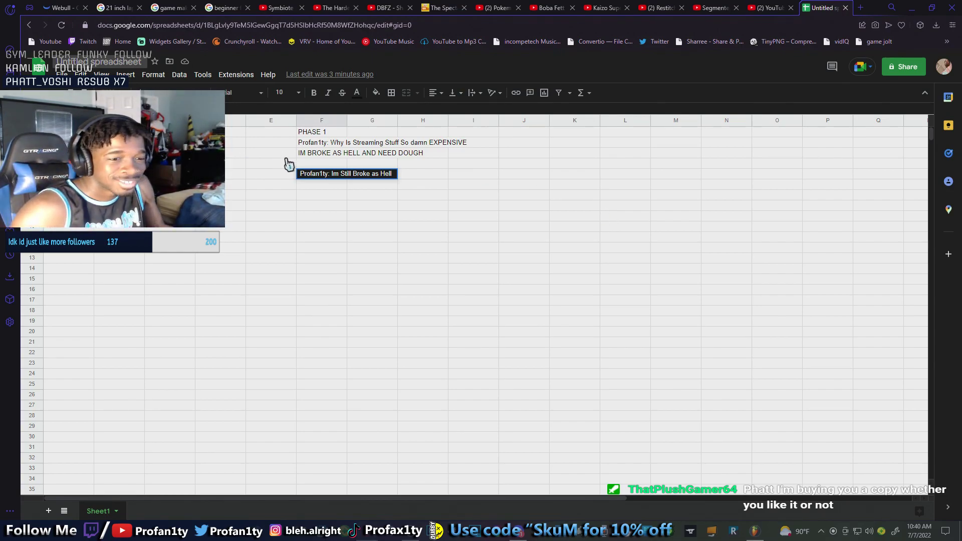
# Enter "mid movie its basically just the 1st one but" in cell F6 as the description of the second title
pyautogui.click(302, 187)
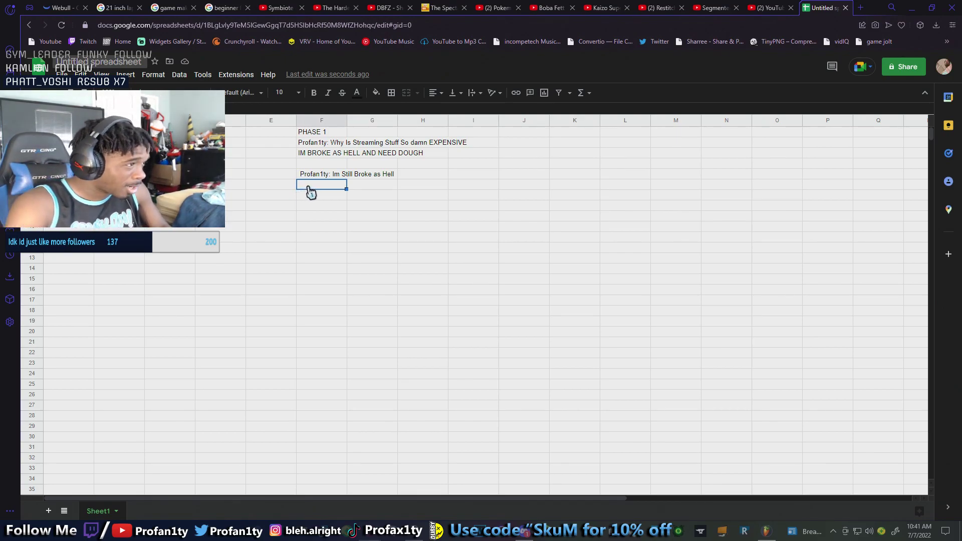
pyautogui.write('mic')
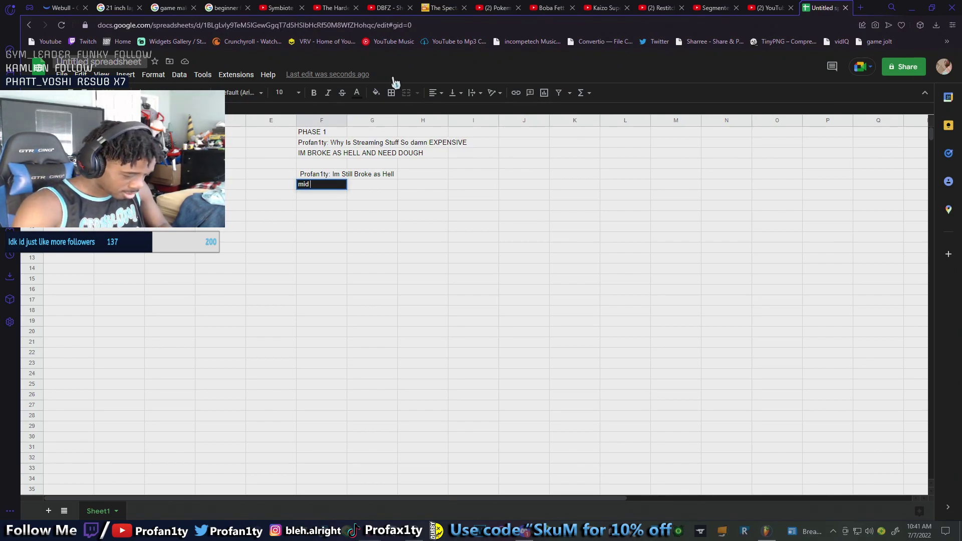
pyautogui.write('movie')
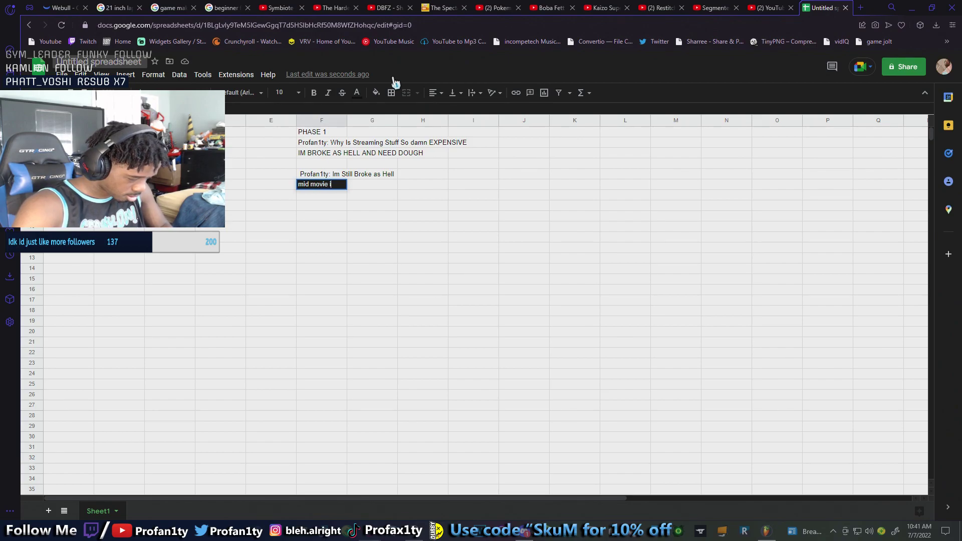
pyautogui.write(' its ba')
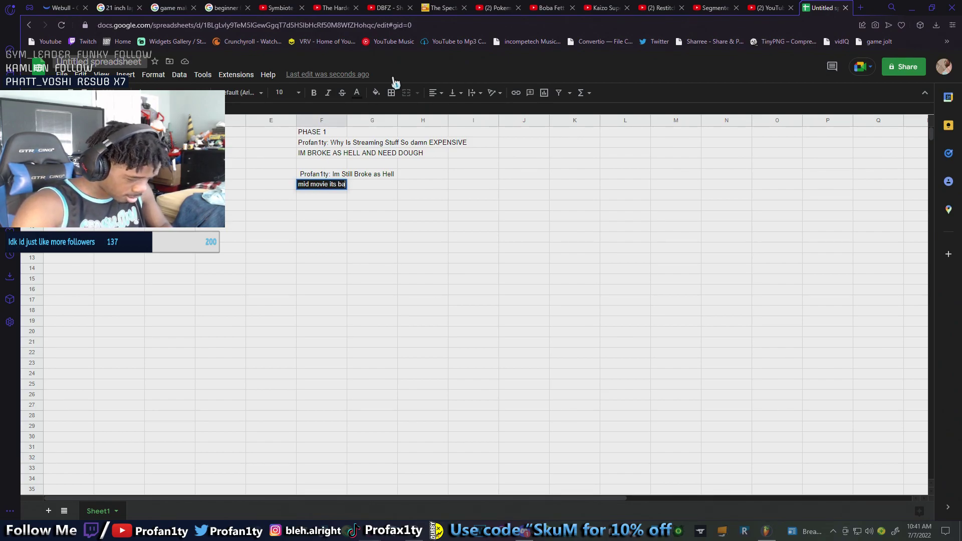
pyautogui.write('sically j')
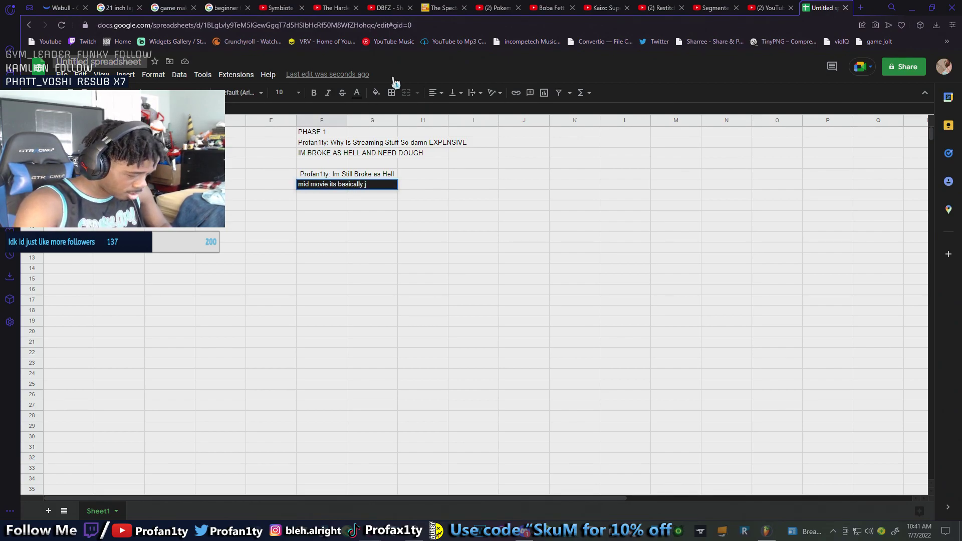
pyautogui.write('ust the 1s')
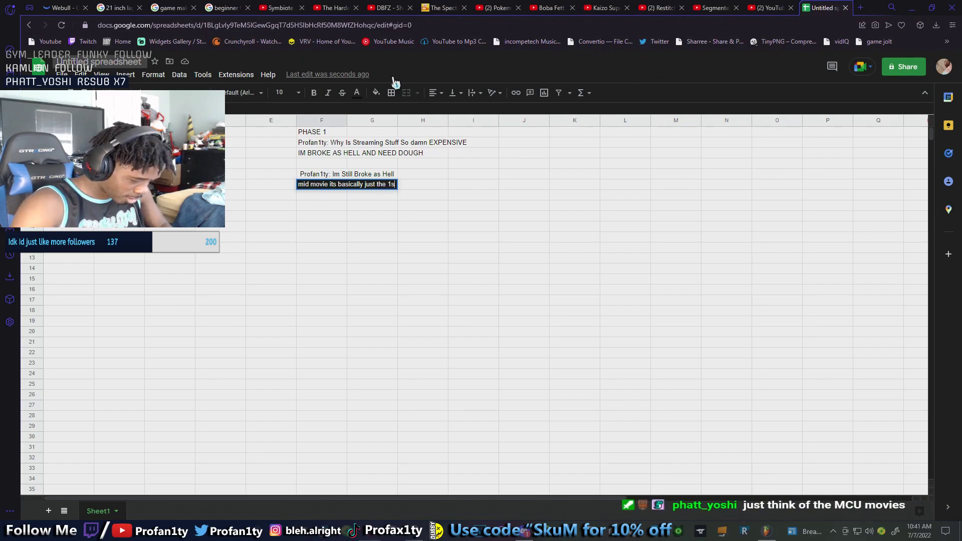
pyautogui.write('t one but')
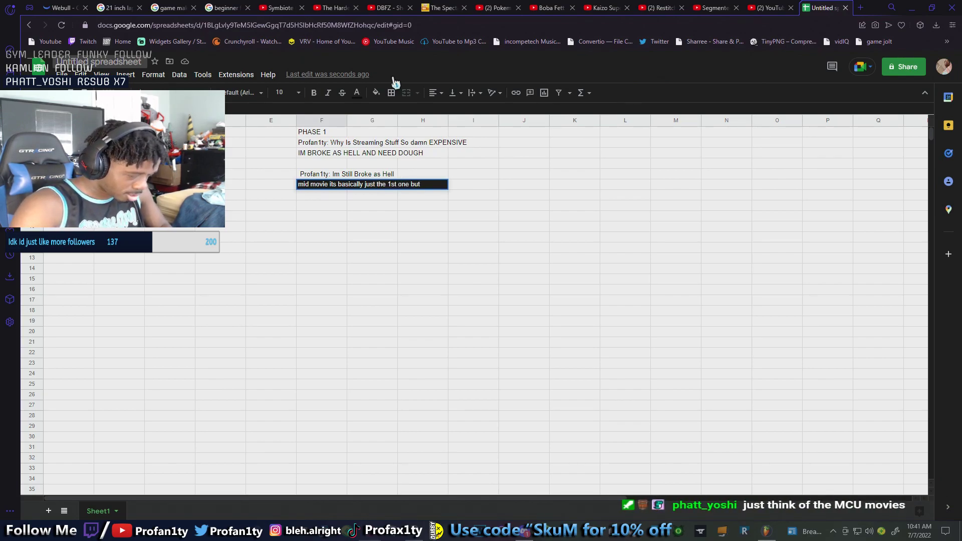
pyautogui.press('Return')
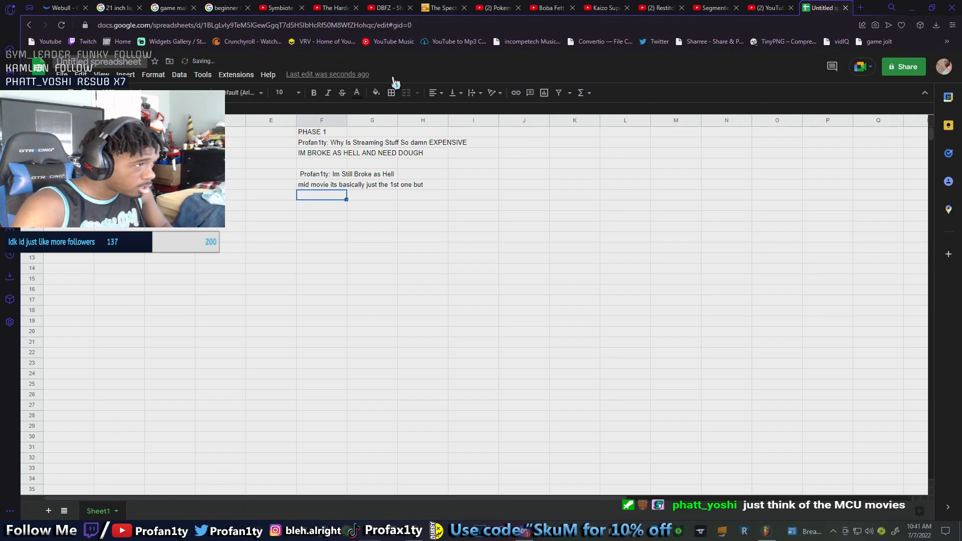
# Continue the second title's description with "im still fumblin mad hard" in cell F7
pyautogui.write('Im ')
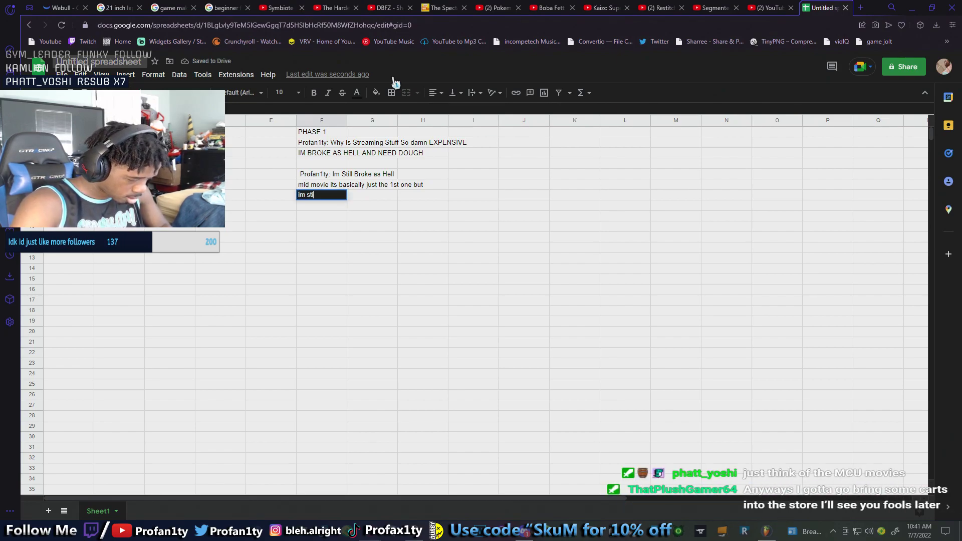
pyautogui.write('still fumblin')
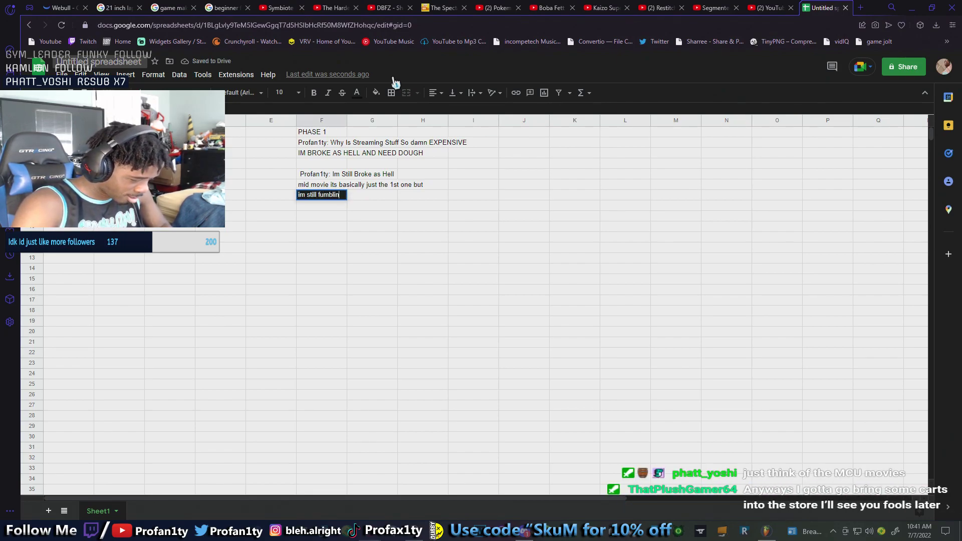
pyautogui.write(' mad hard')
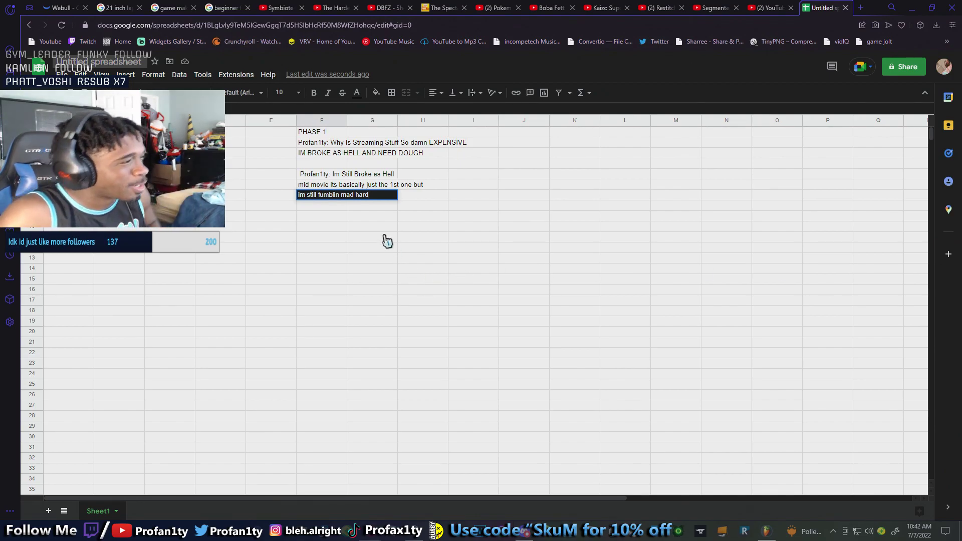
# Enter the third title "Profan1ty: The first Pop Off" in cell F9, without a leading space
pyautogui.click(310, 221)
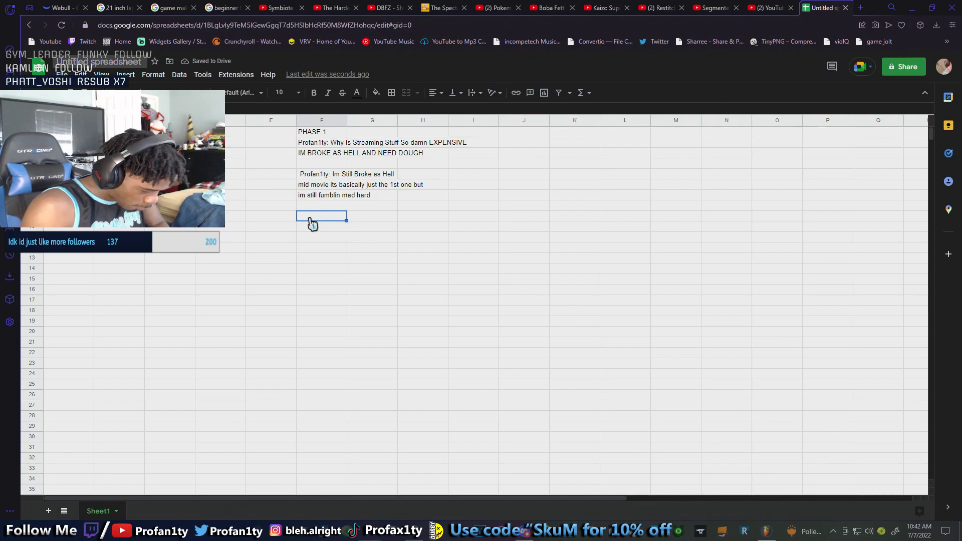
pyautogui.write('Profan1ty:')
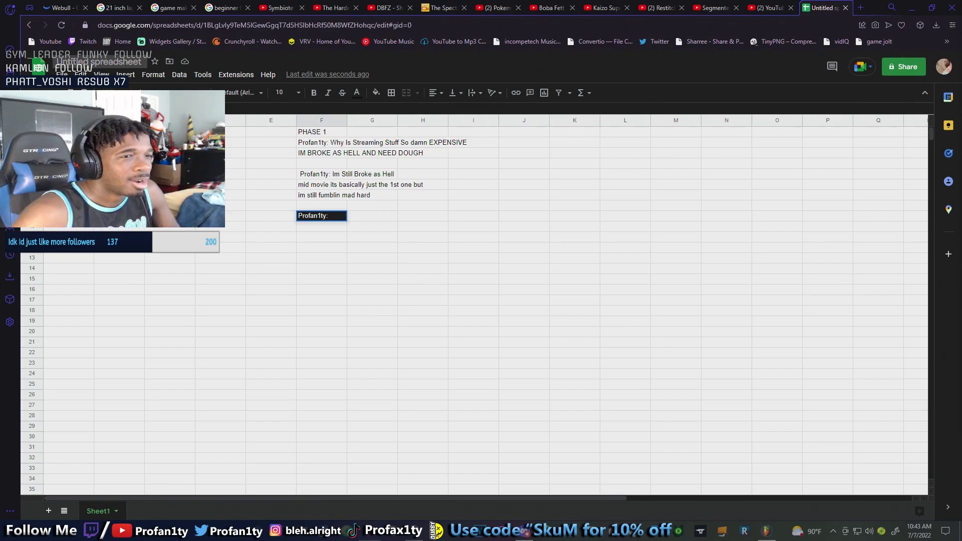
pyautogui.click(307, 228)
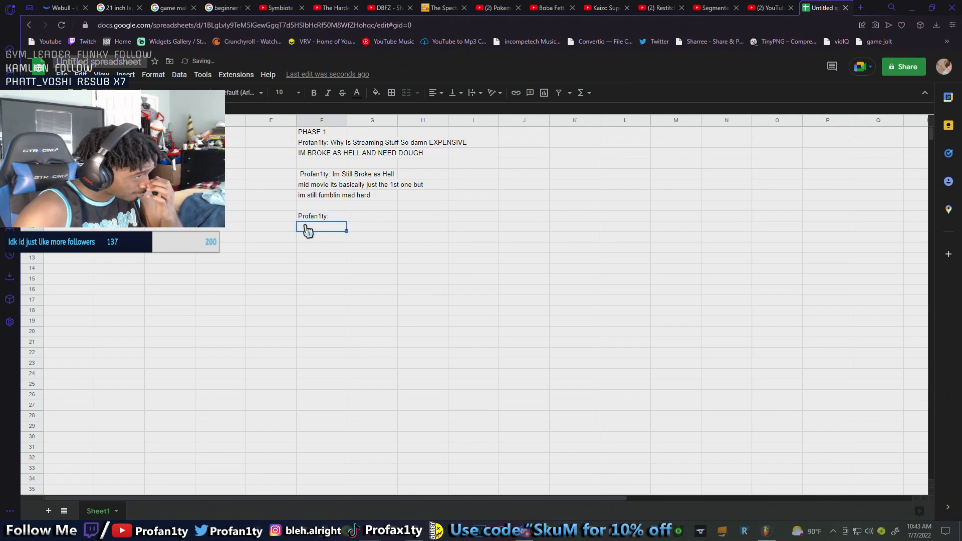
pyautogui.click(334, 218)
pyautogui.doubleClick(334, 218)
pyautogui.write('Profan1t')
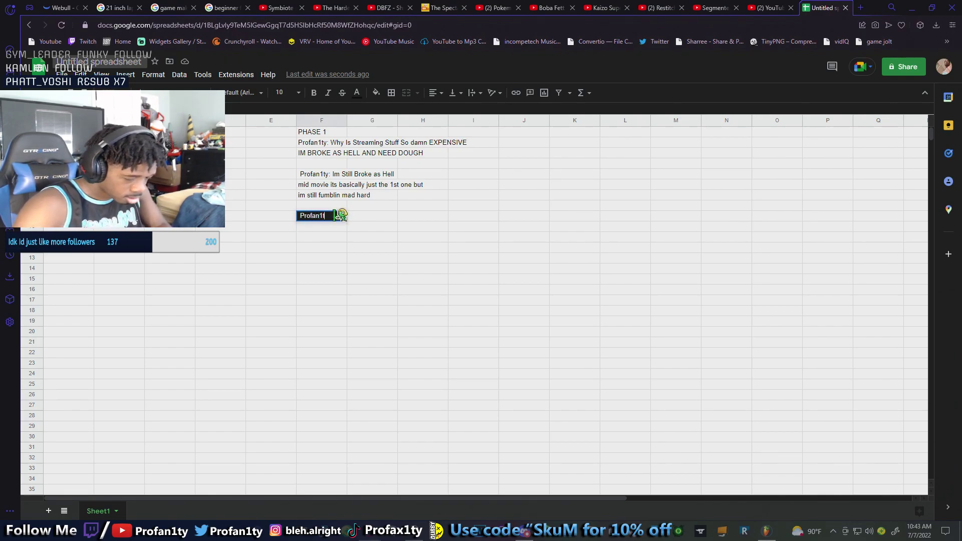
pyautogui.write('y: Im ')
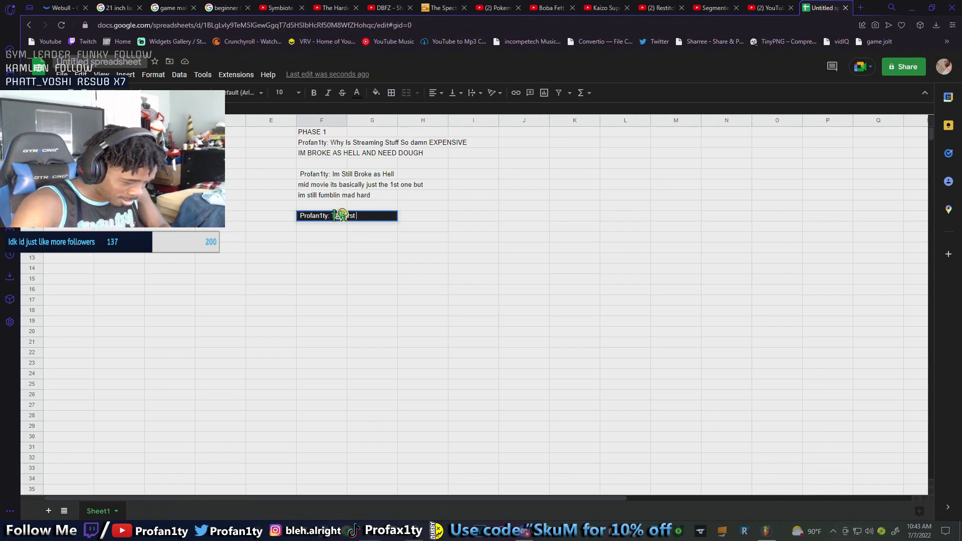
pyautogui.write('Just p')
pyautogui.press('BackSpace')
pyautogui.write('Pop Off')
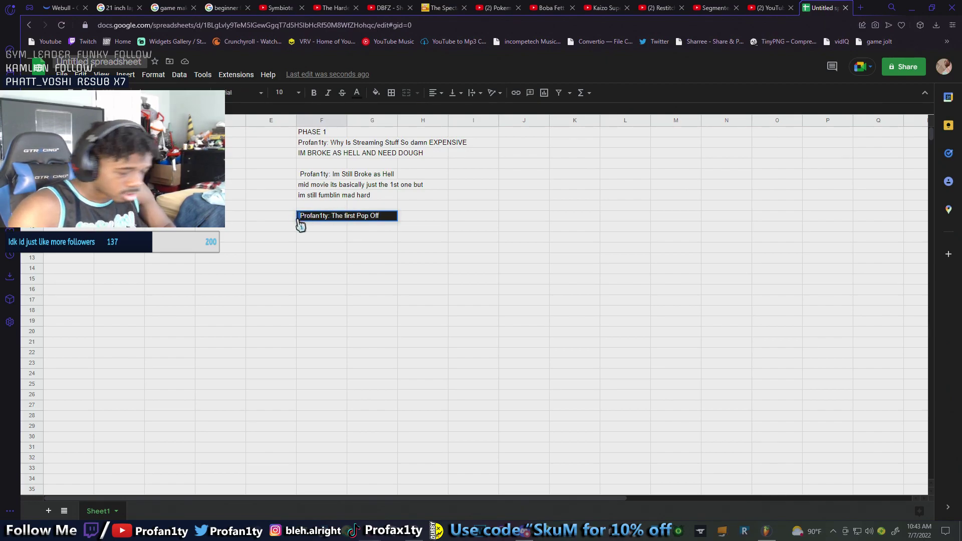
pyautogui.press('Home')
pyautogui.press('Delete')
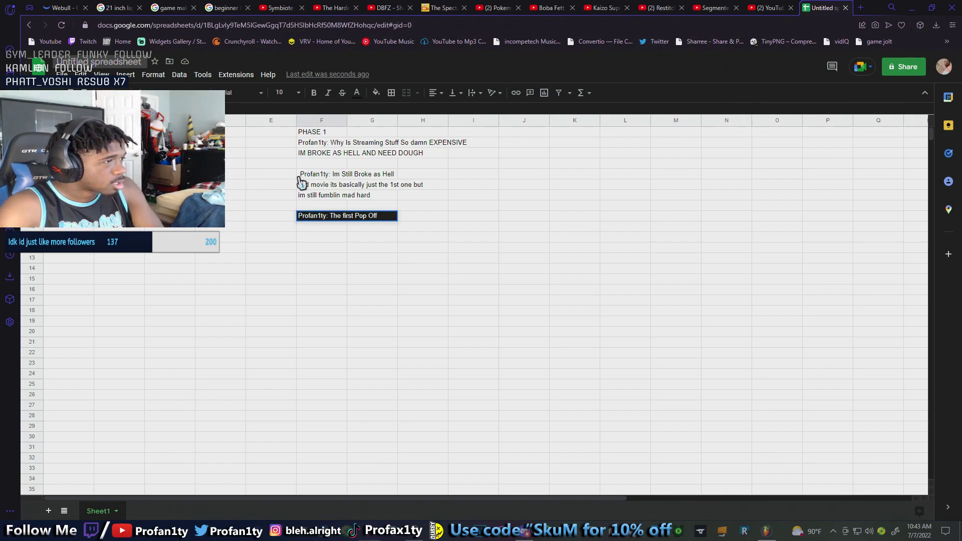
# Remove the leading space from the "Profan1ty: Im Still Broke as Hell" title in cell F5
pyautogui.click(302, 176)
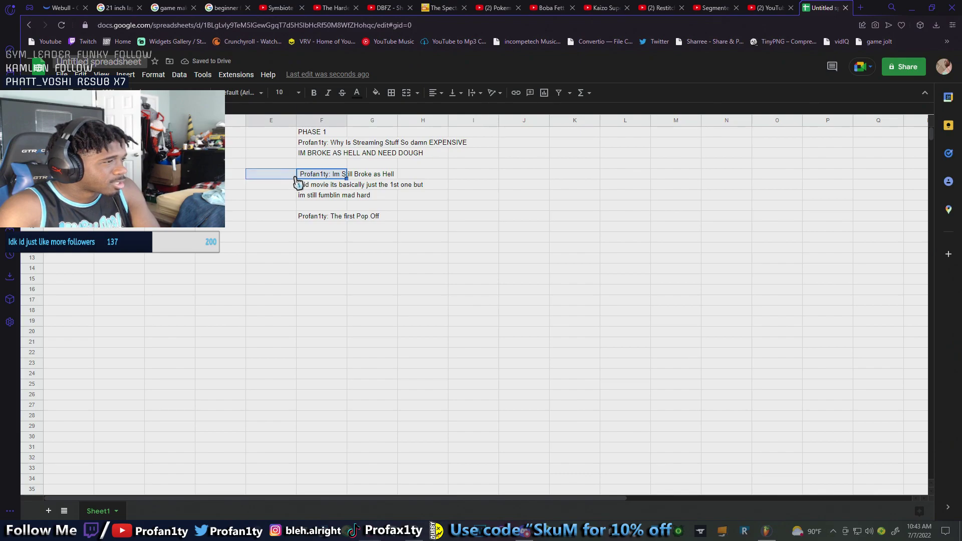
pyautogui.tripleClick(305, 174)
pyautogui.press('Home')
pyautogui.press('Delete')
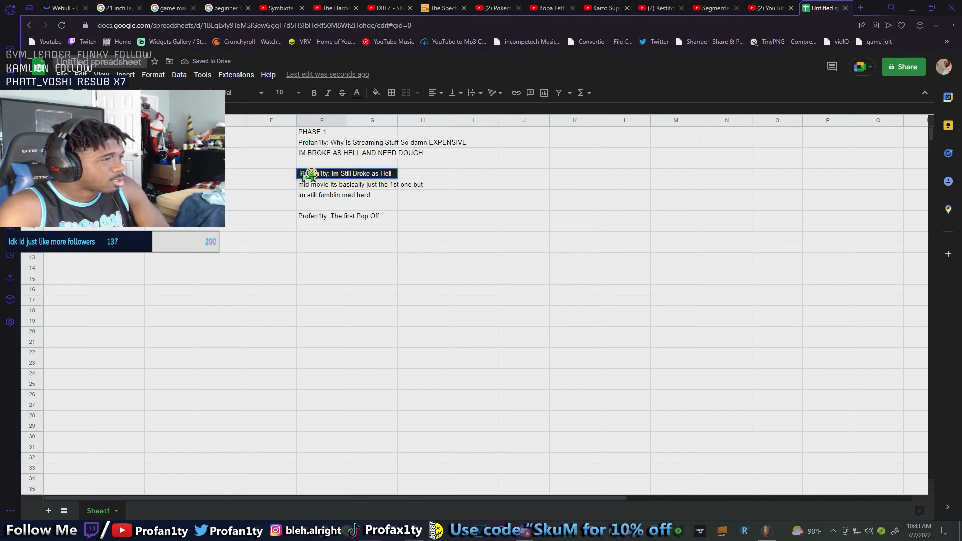
# Enter "I just start to see bigger numbers and I catch my" in cell F10 beneath the third title
pyautogui.click(311, 228)
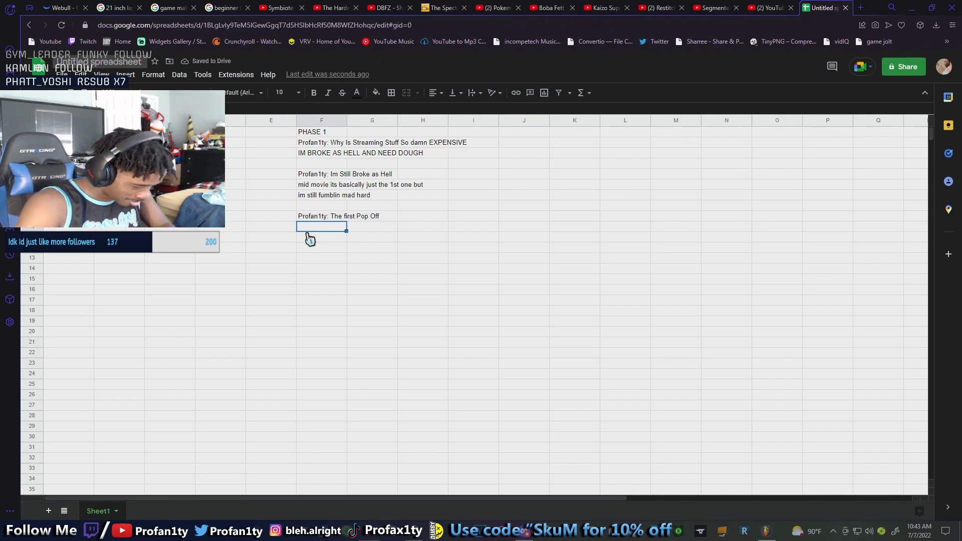
pyautogui.write('I jus')
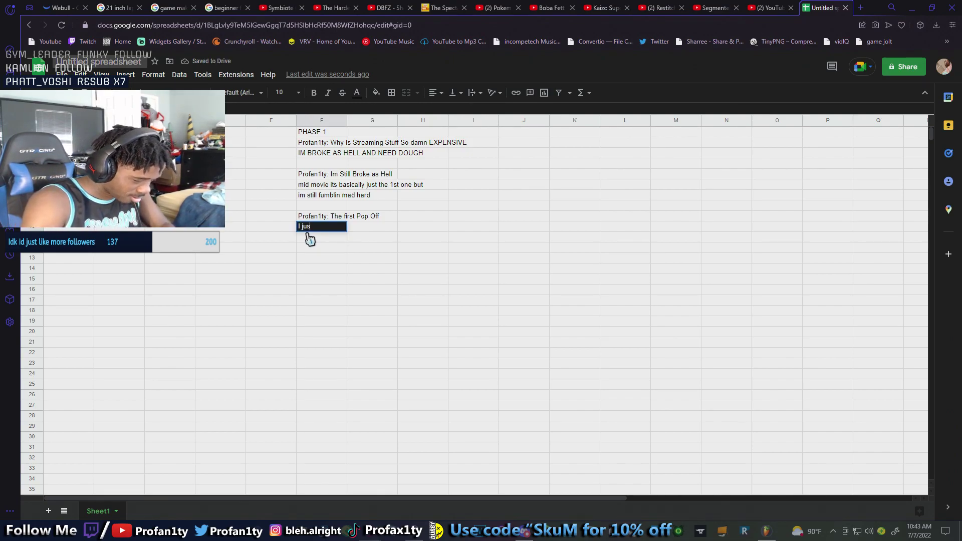
pyautogui.write('t start to gain')
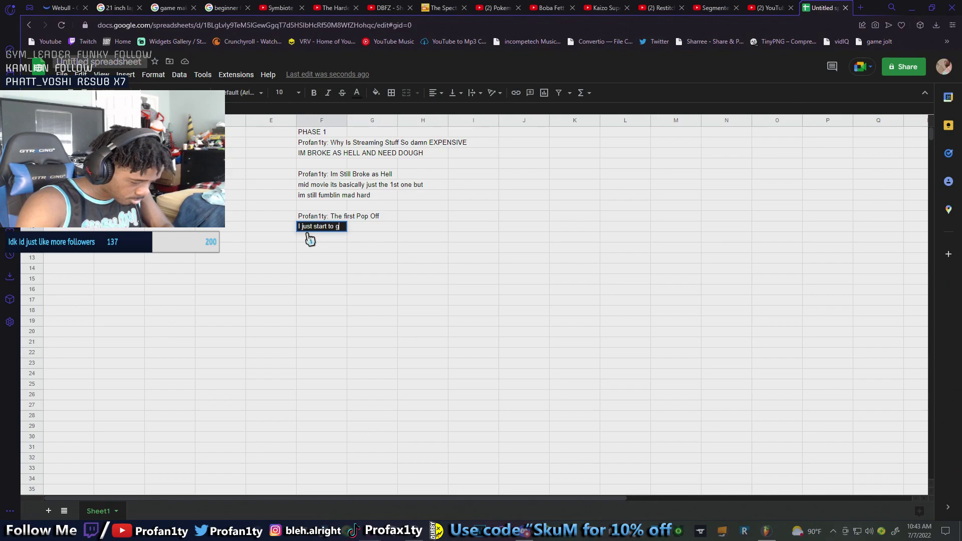
pyautogui.press('BackSpace')
pyautogui.press('BackSpace')
pyautogui.press('BackSpace')
pyautogui.press('BackSpace')
pyautogui.write('see bigger numbers and I catch my')
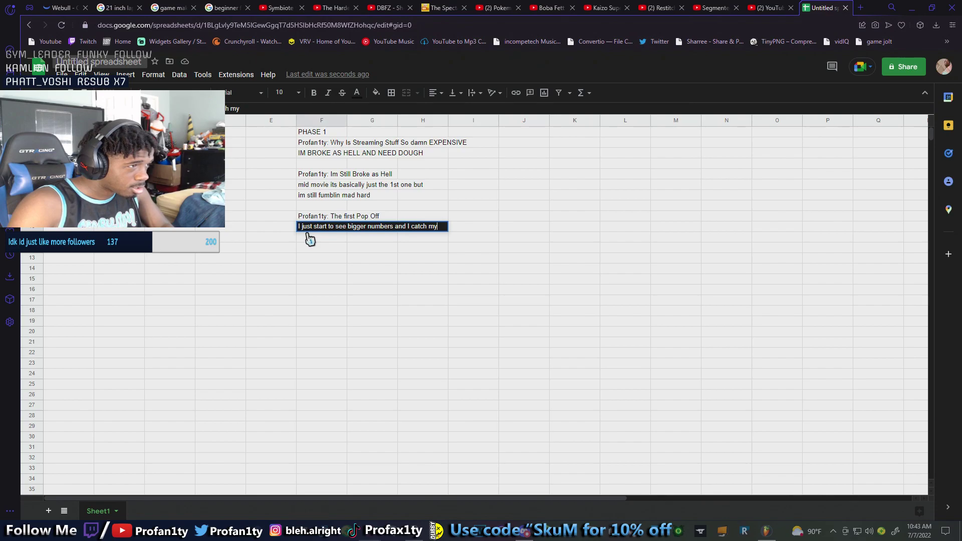
pyautogui.press('Return')
# Finish the third title's description with "first Twitch paycheck" in cell F11, and select cell F13
pyautogui.write('fir')
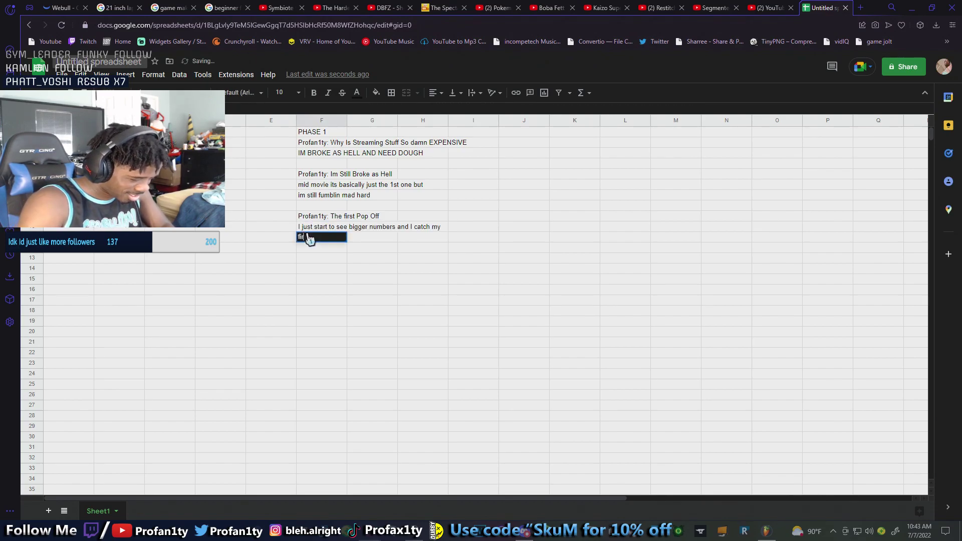
pyautogui.write('st Twitch')
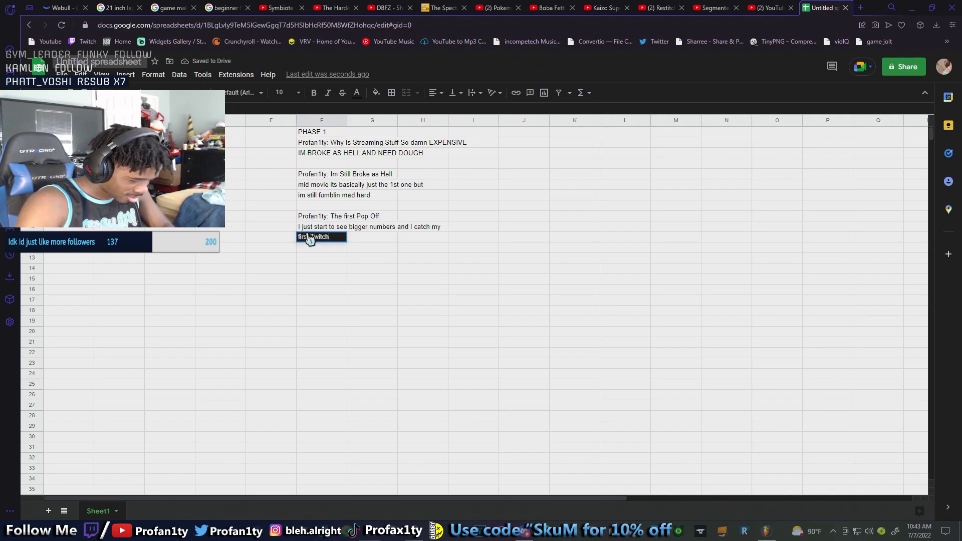
pyautogui.write(' paycheck')
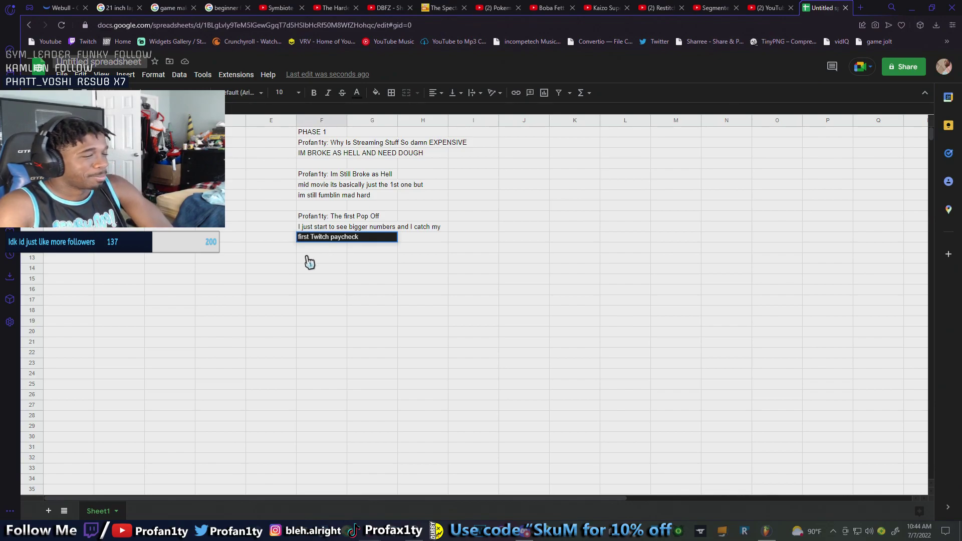
pyautogui.click(309, 261)
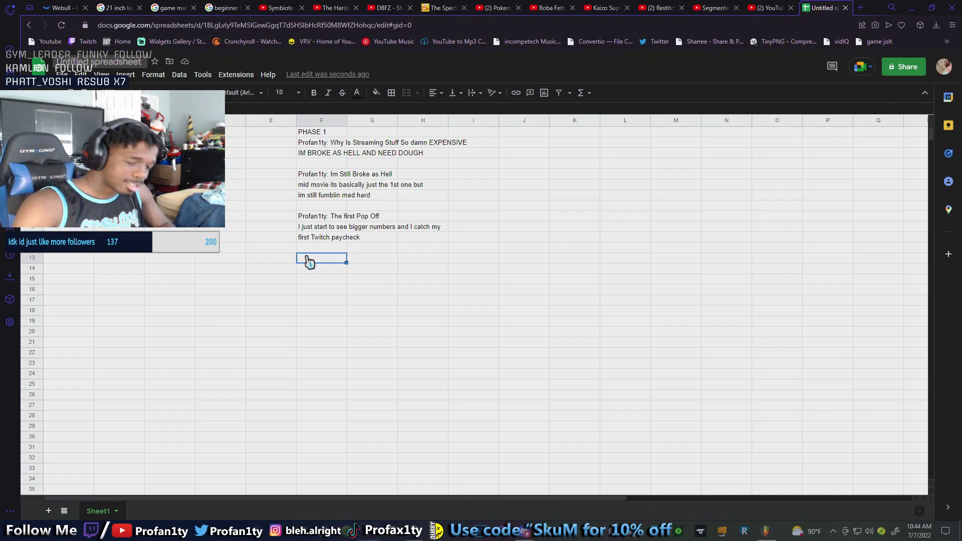
# Start the fourth title in cell F13 with the prefix "Profan1ty:"
pyautogui.write('Profan1ty:')
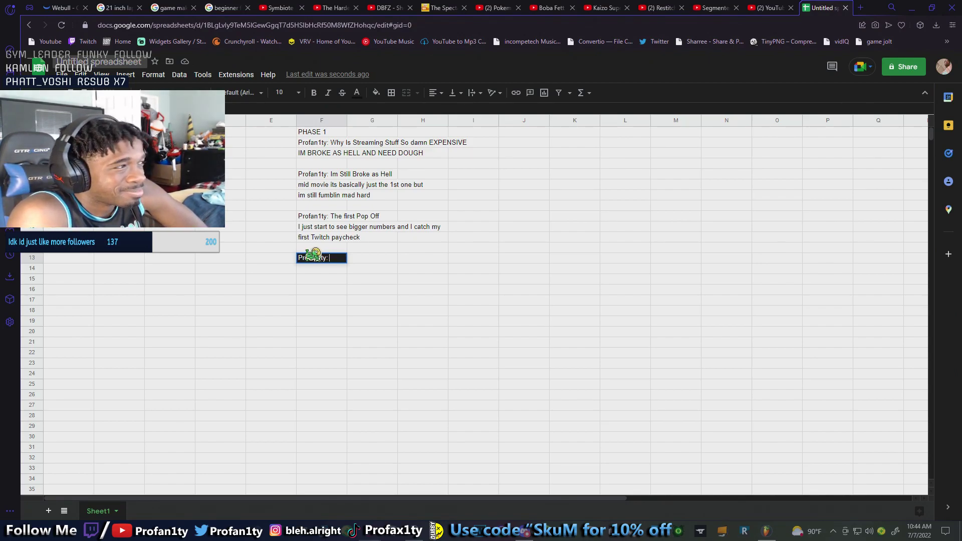
pyautogui.write('b gf')
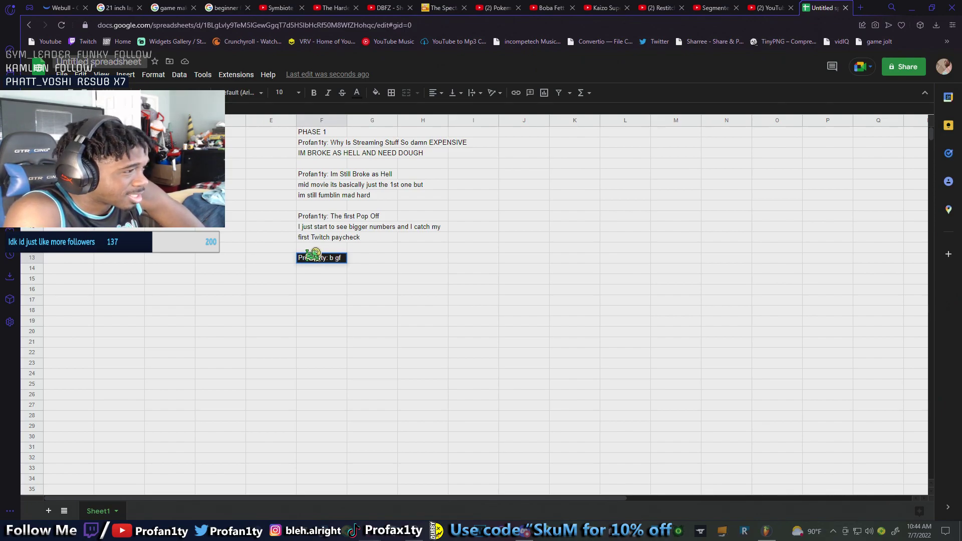
pyautogui.press('BackSpace')
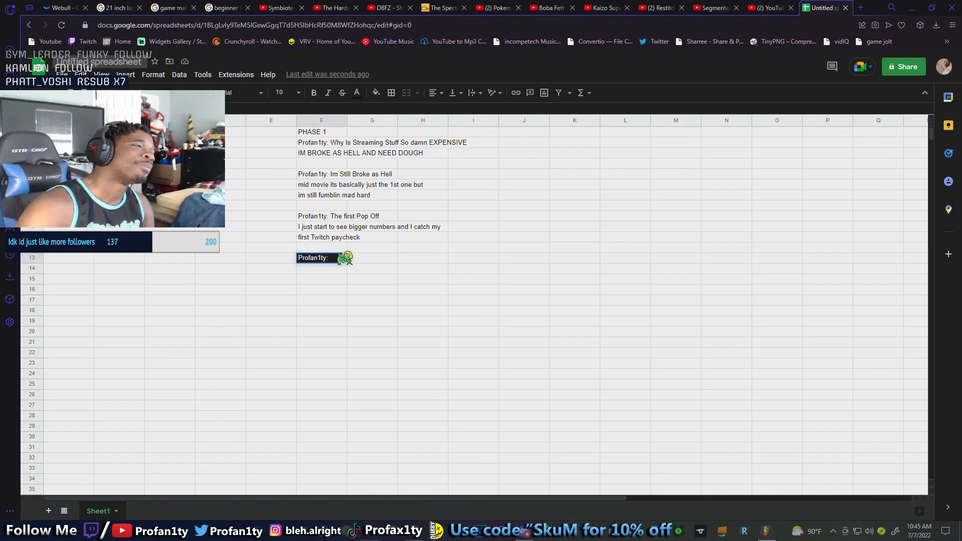
pyautogui.click(347, 217)
pyautogui.click(336, 261)
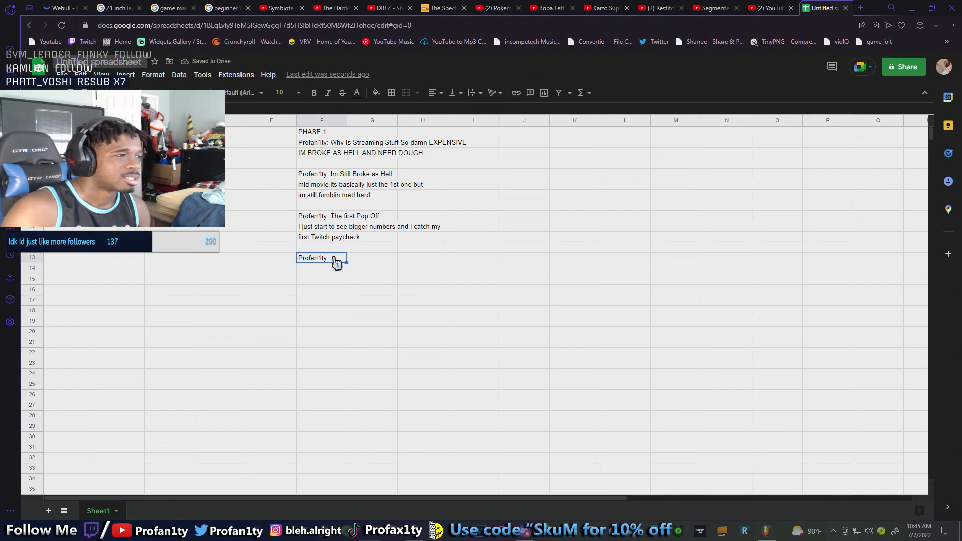
# Complete the fourth title in cell F13 so that it reads "Profan1ty: The Hoe-ening"
pyautogui.doubleClick(336, 261)
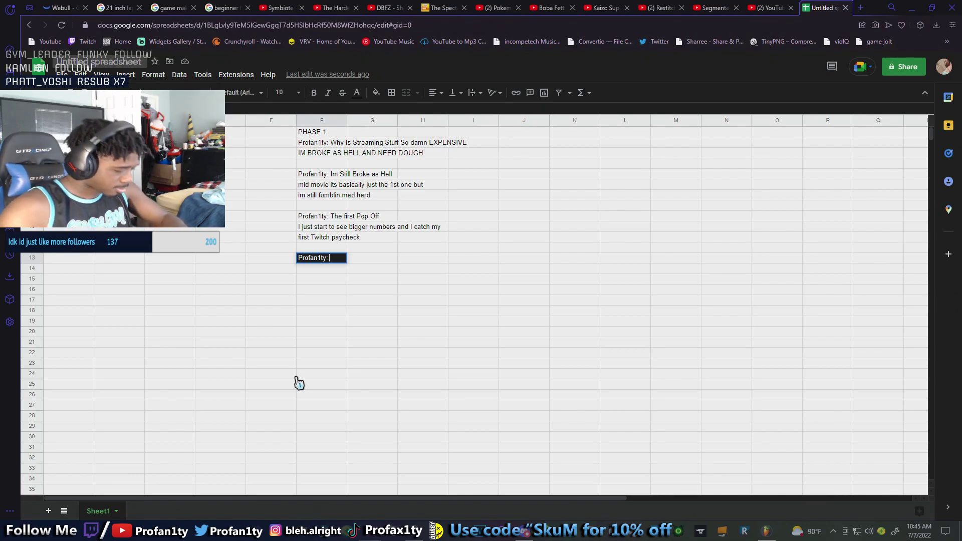
pyautogui.write('The ')
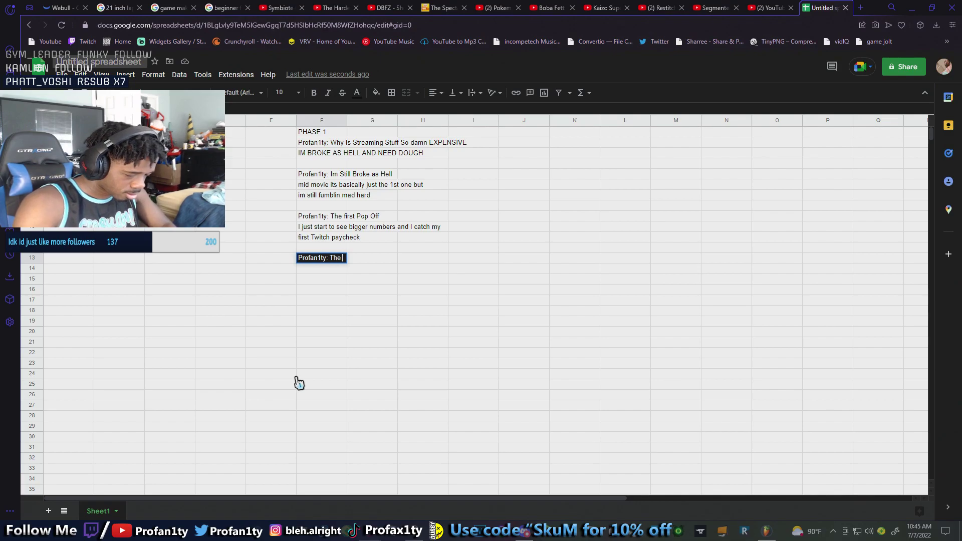
pyautogui.write('hoening')
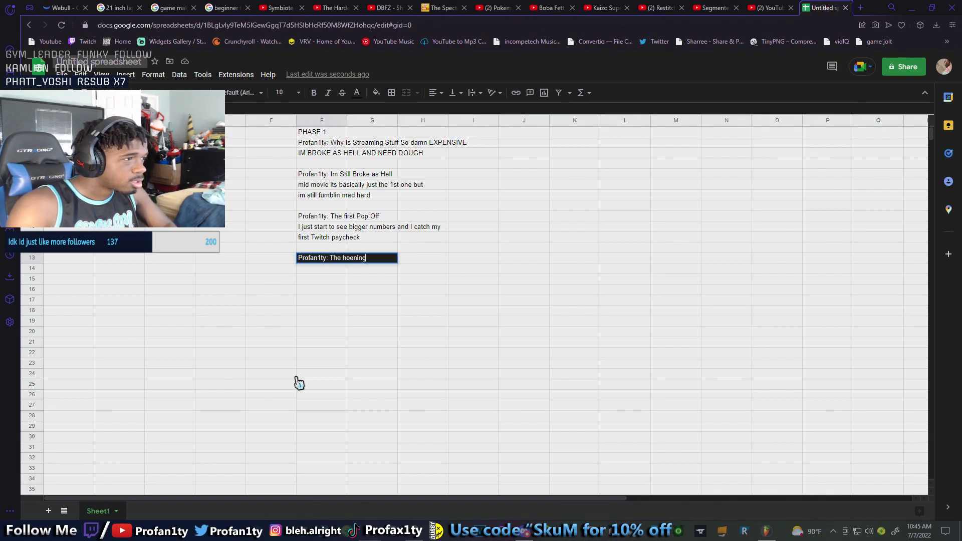
pyautogui.click(354, 257)
pyautogui.write('-')
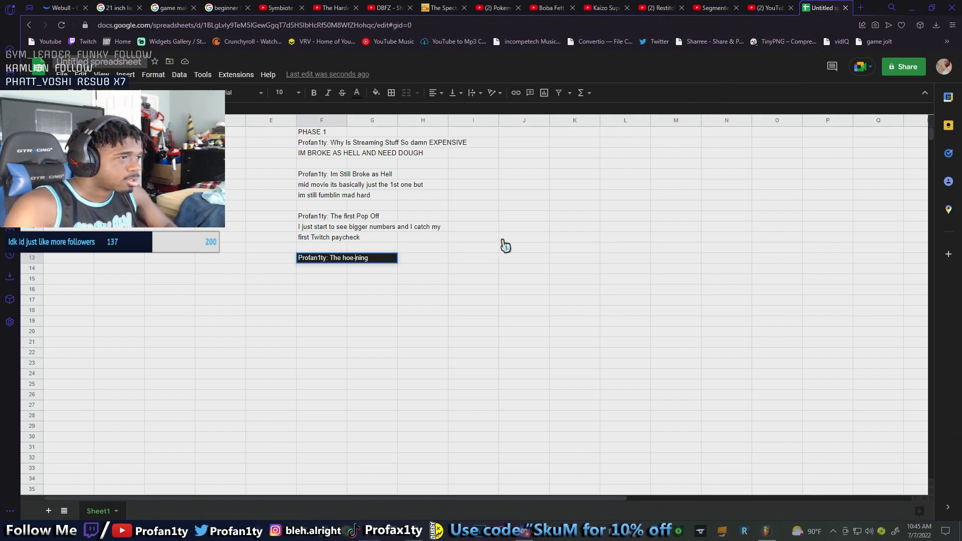
pyautogui.press('BackSpace')
pyautogui.write('H')
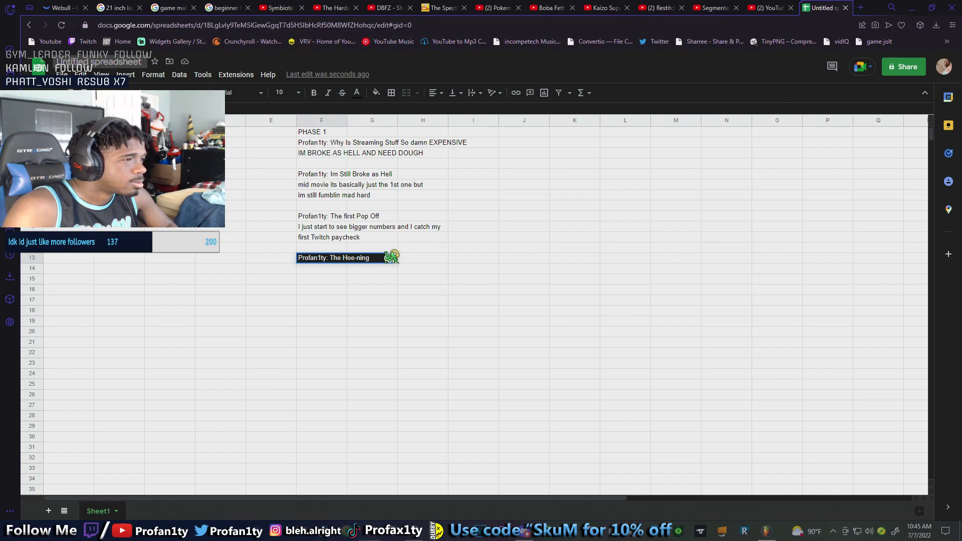
pyautogui.moveTo(394, 258); pyautogui.dragTo(357, 258)
pyautogui.press('BackSpace')
pyautogui.write('ening')
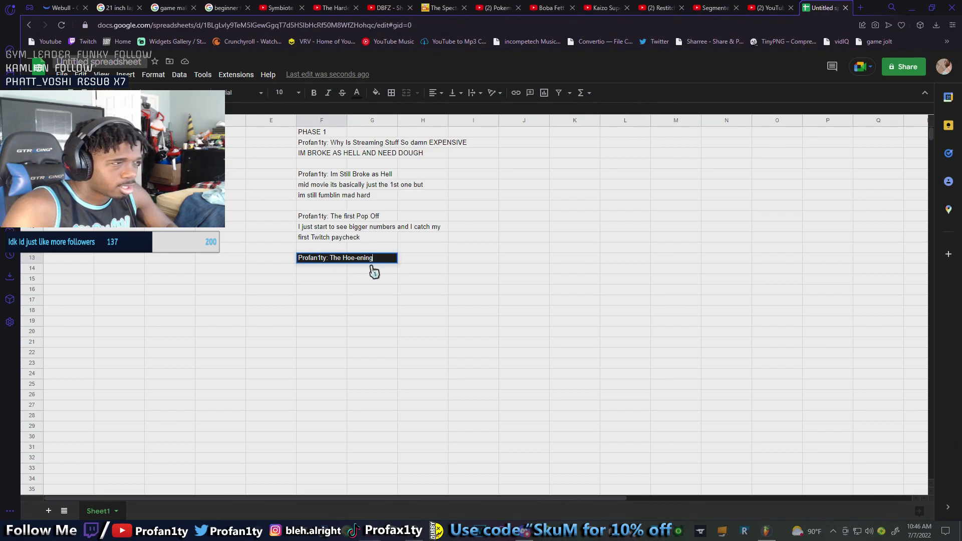
# Fill cell F14 beneath the fourth title with a long line of dashes in place of a description
pyautogui.click(341, 271)
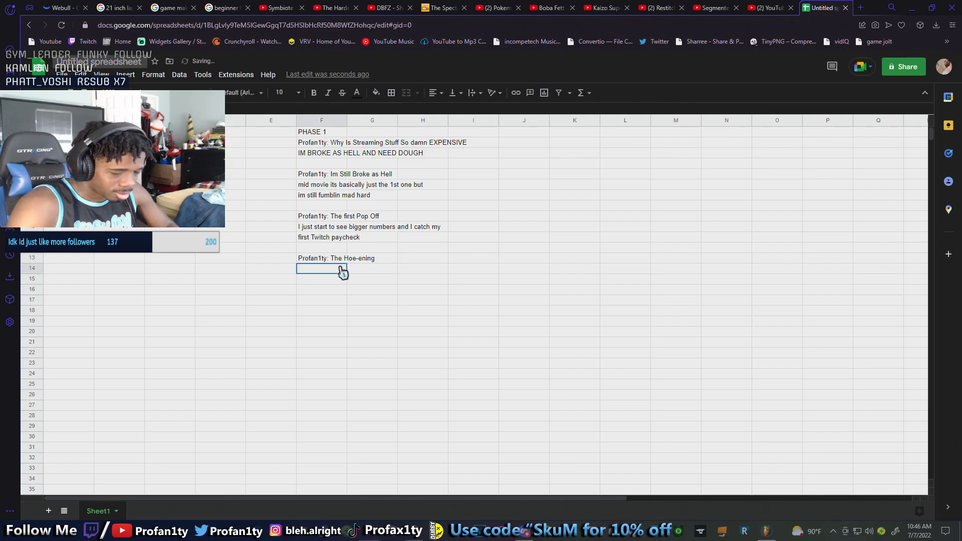
pyautogui.write('----ds----')
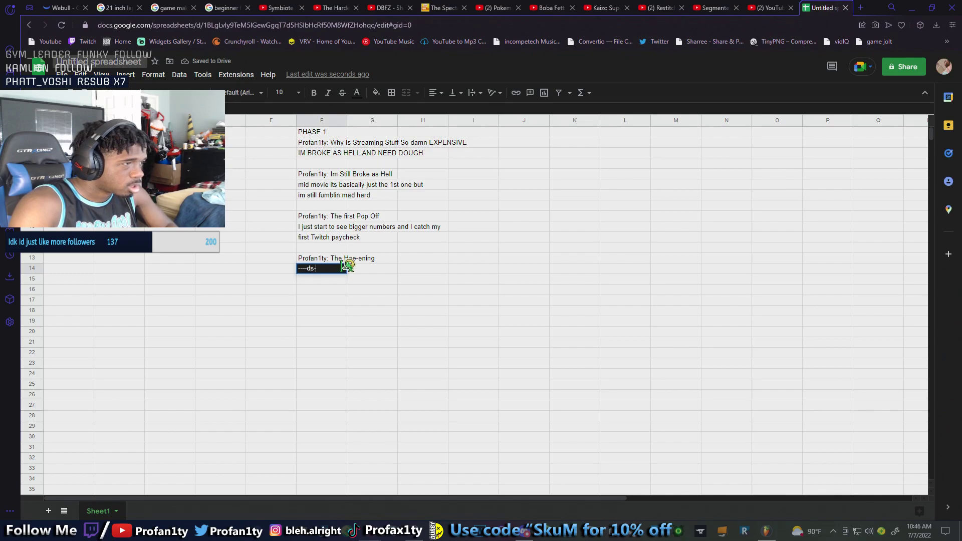
pyautogui.press('BackSpace')
pyautogui.press('BackSpace')
pyautogui.press('BackSpace')
pyautogui.press('BackSpace')
pyautogui.press('BackSpace')
pyautogui.press('BackSpace')
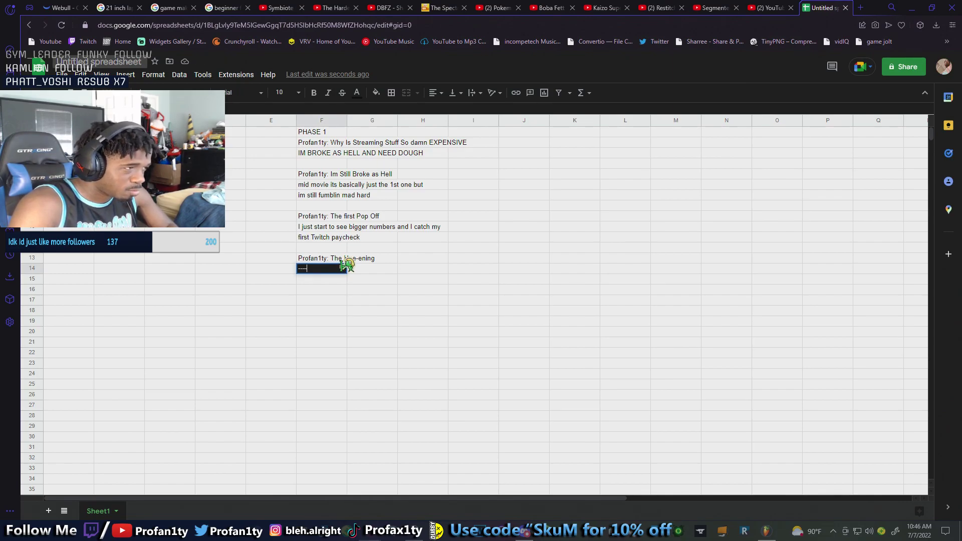
pyautogui.write('-----------')
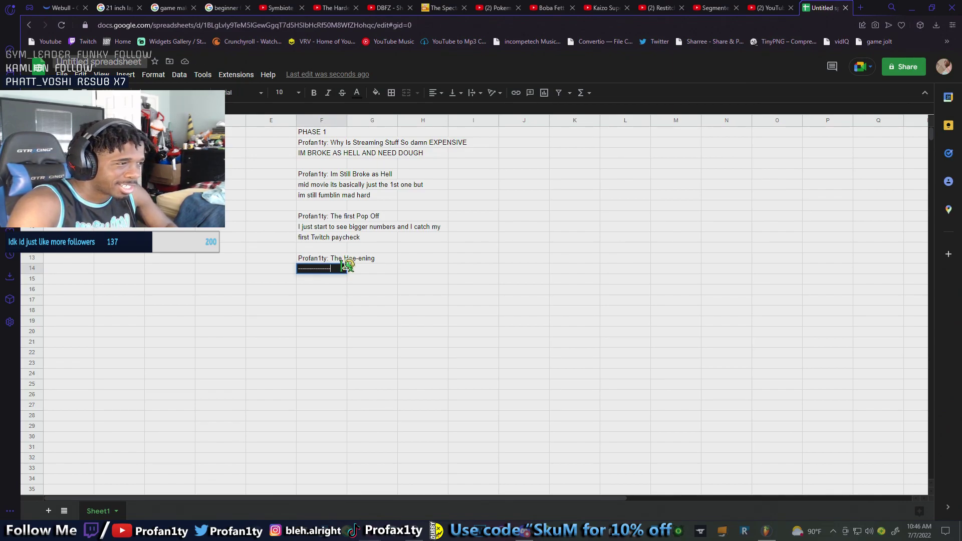
pyautogui.write('---------')
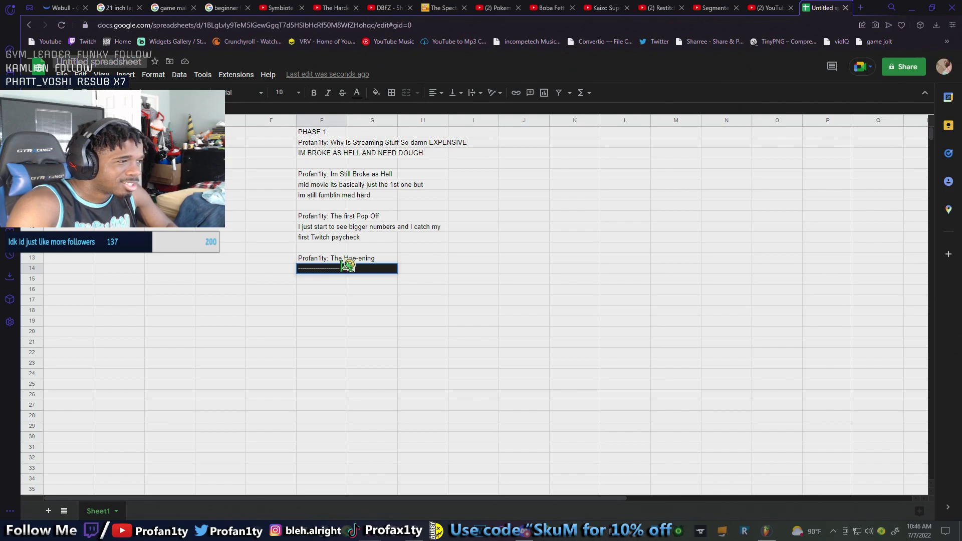
pyautogui.write('-----------------')
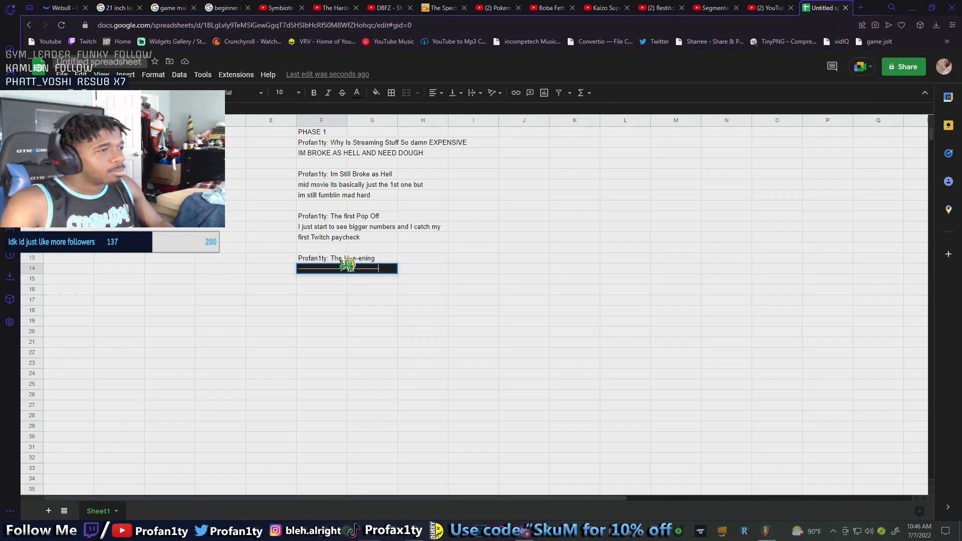
# Start the fifth title in cell F16 with the prefix "Profan1ty:"
pyautogui.click(320, 292)
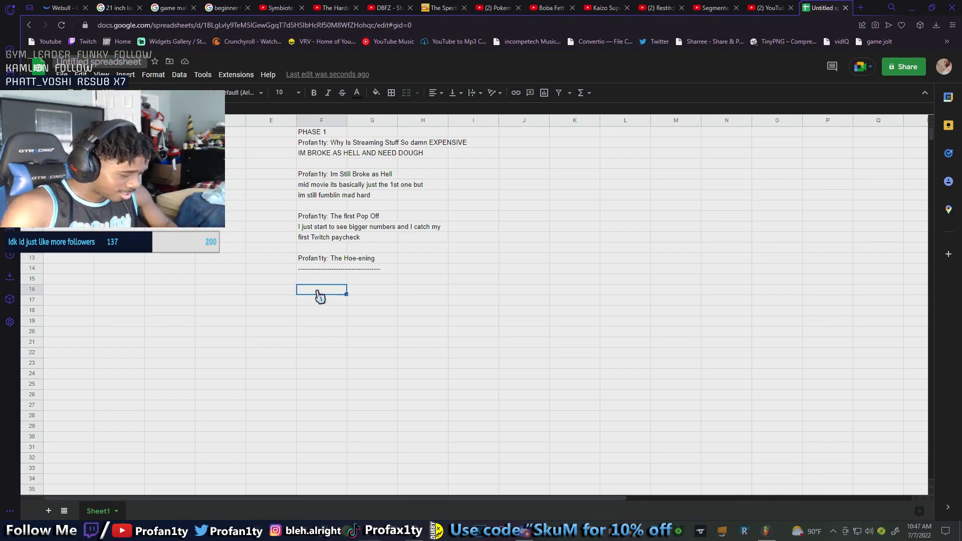
pyautogui.write('Profa')
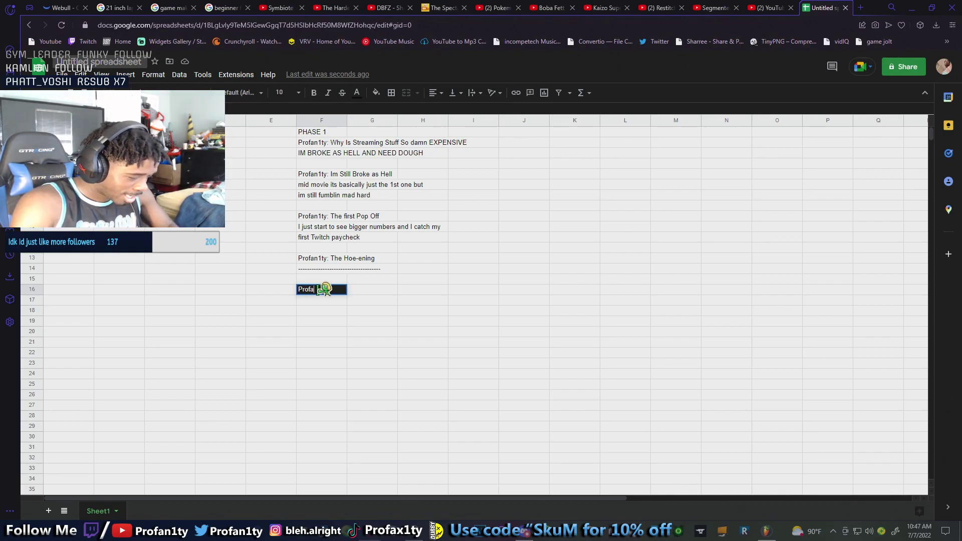
pyautogui.write('n1ty')
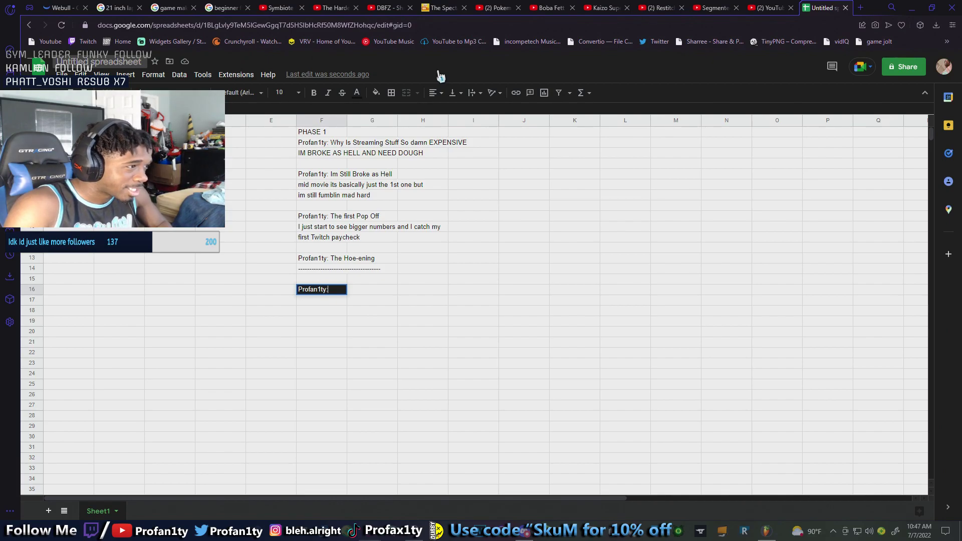
pyautogui.write(':')
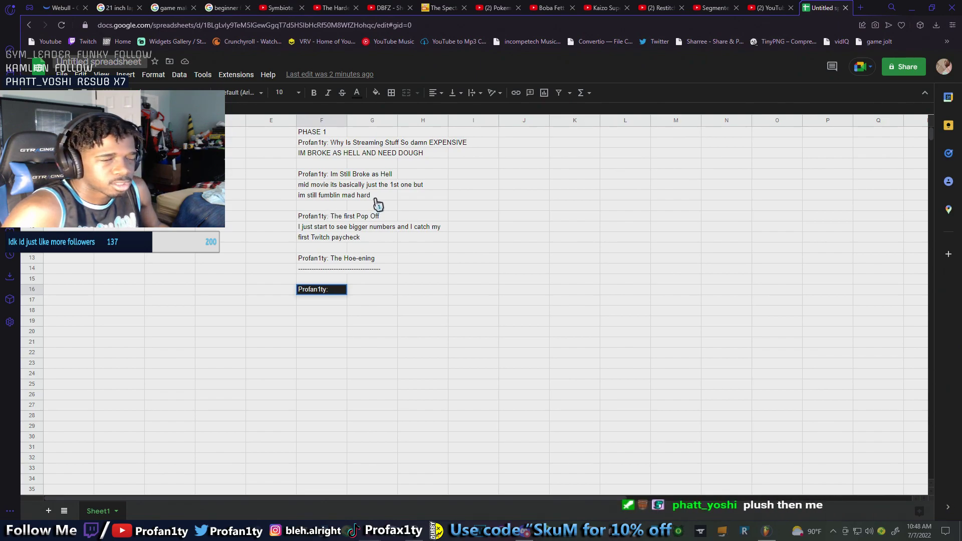
pyautogui.click(328, 207)
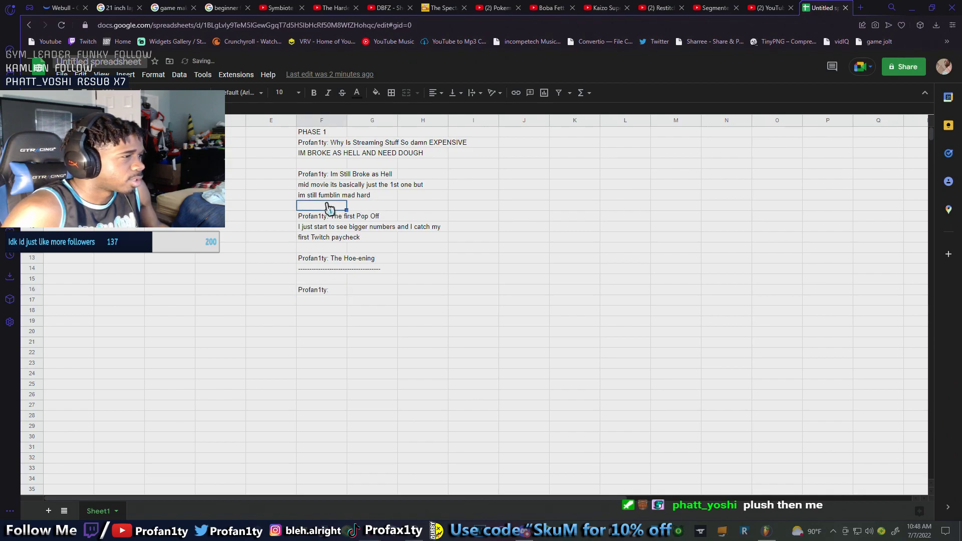
# Enter "cameo -" followed by the chatting viewer's handle as two words in cell F12, beneath the third title's description
pyautogui.click(323, 248)
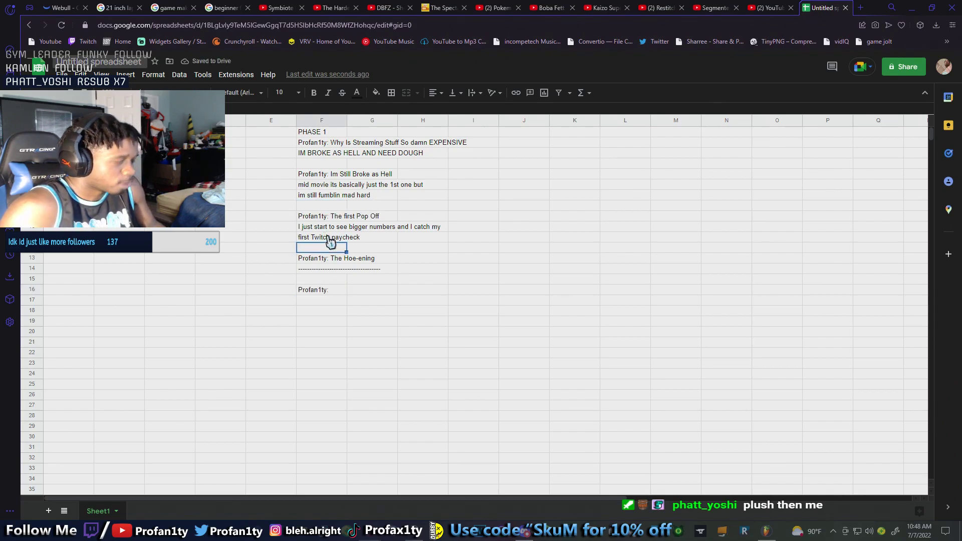
pyautogui.write('cam')
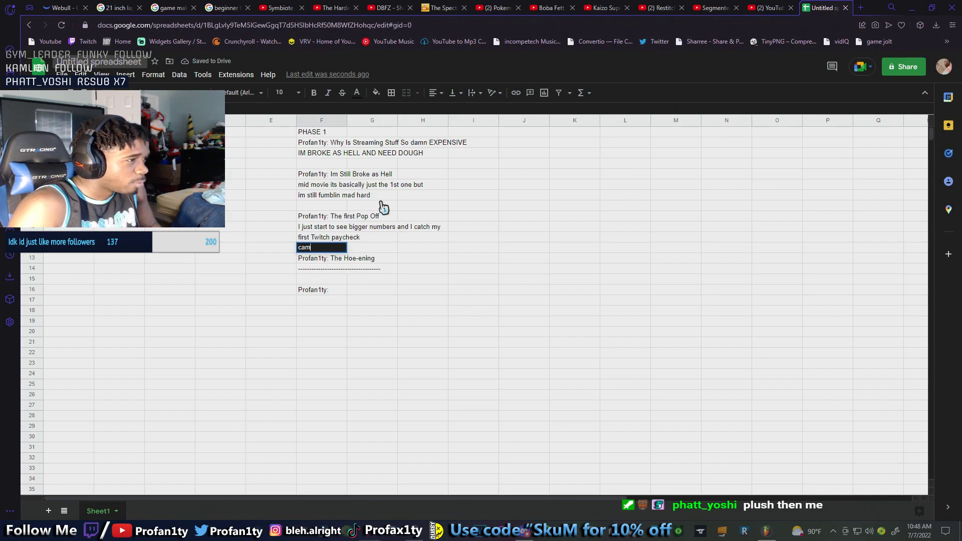
pyautogui.write('eo')
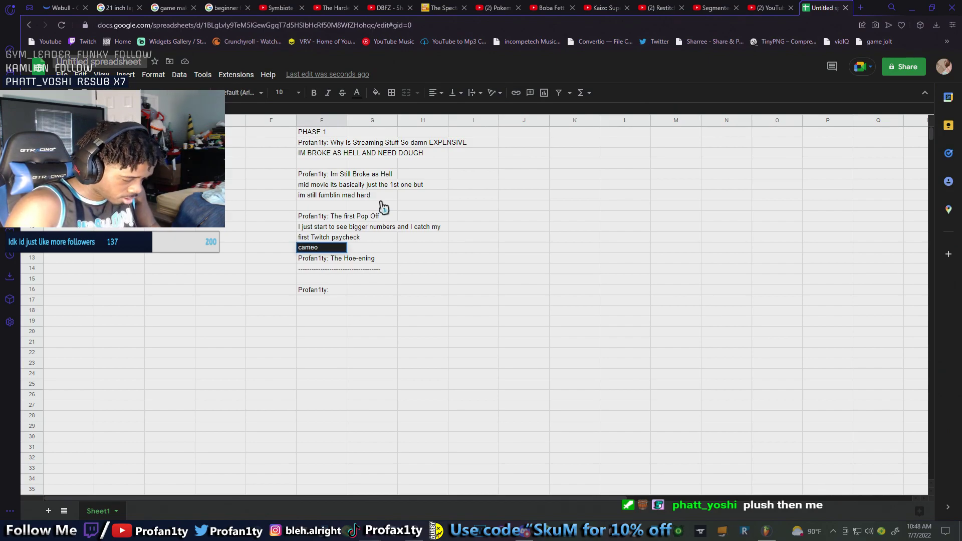
pyautogui.write(' -Phatt')
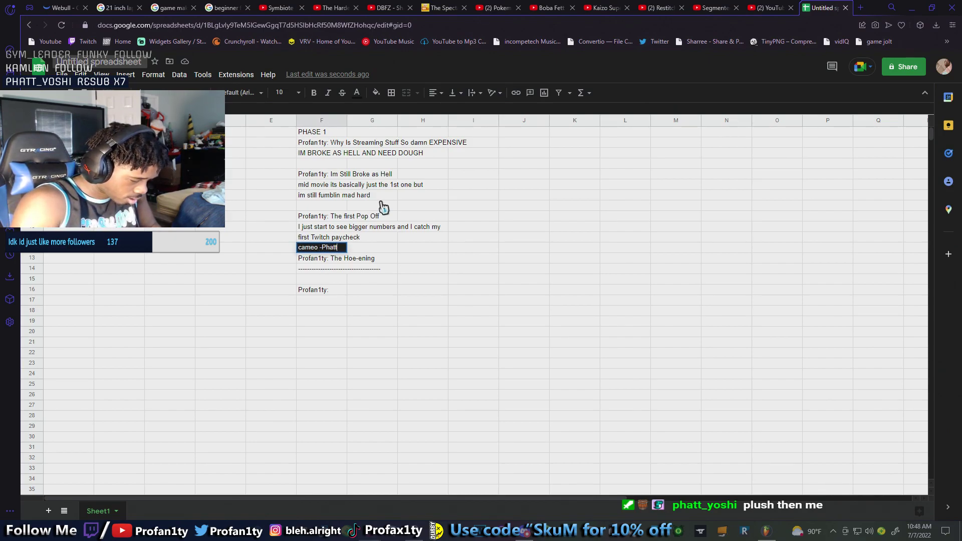
pyautogui.write(' Yoshi')
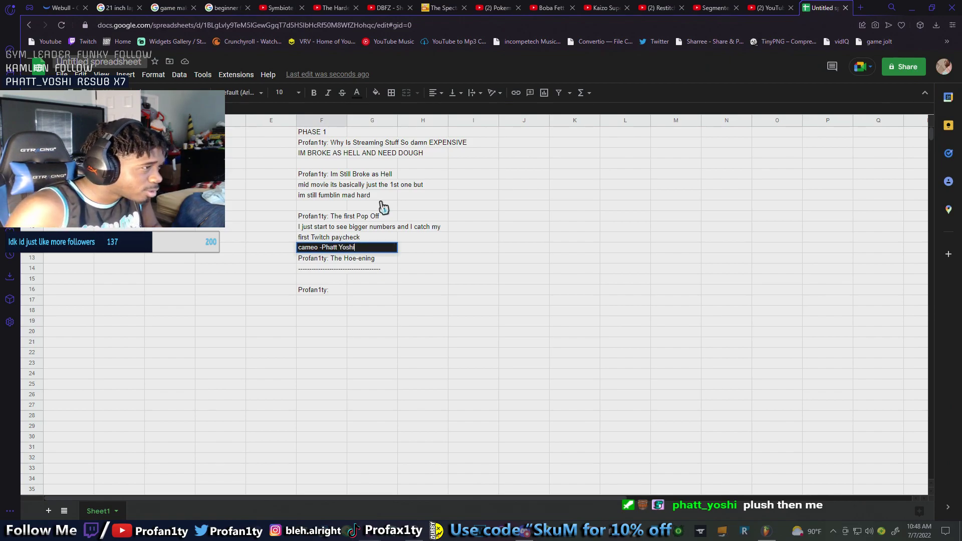
# Enter "cameo -" followed by the other viewer's short name in cell F8, beneath the second title's description
pyautogui.click(332, 207)
pyautogui.write('cameo')
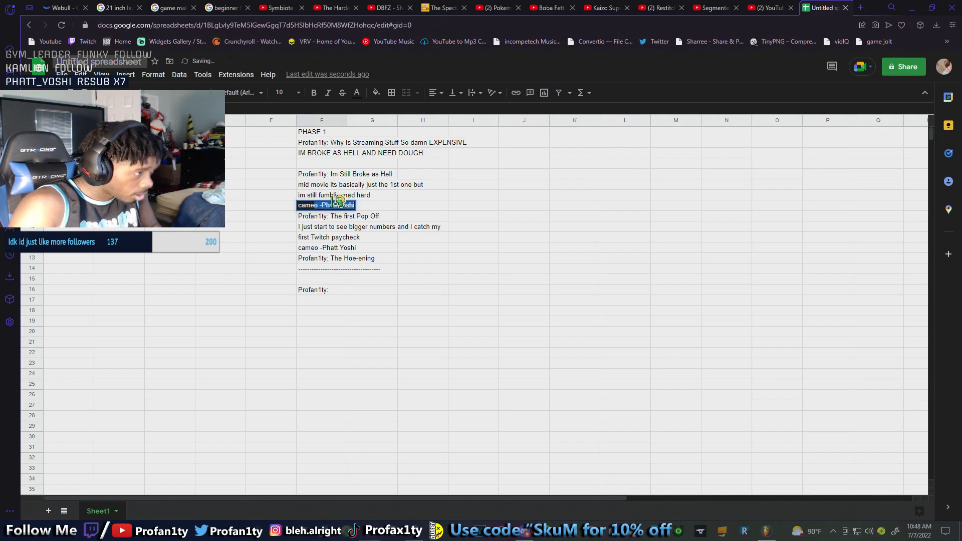
pyautogui.write('-')
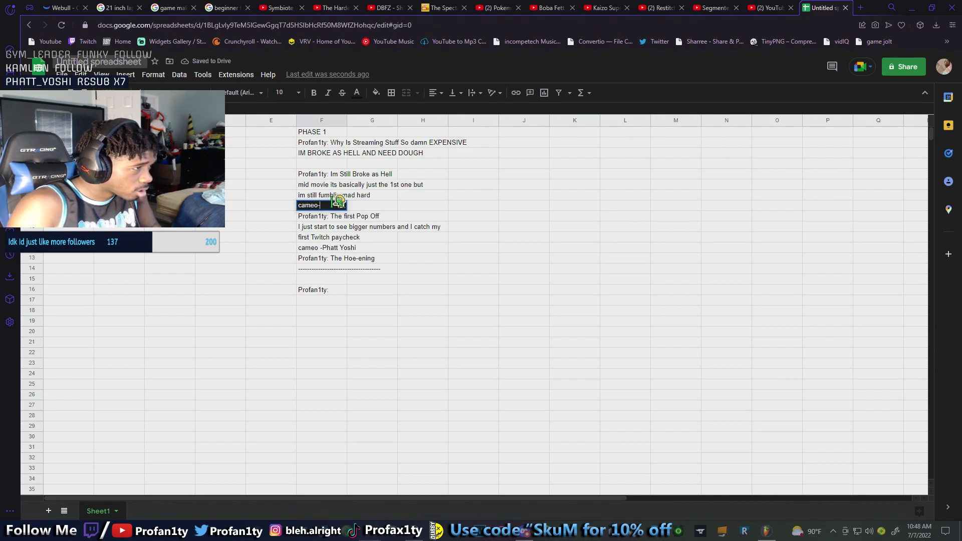
pyautogui.press('BackSpace')
pyautogui.write('-')
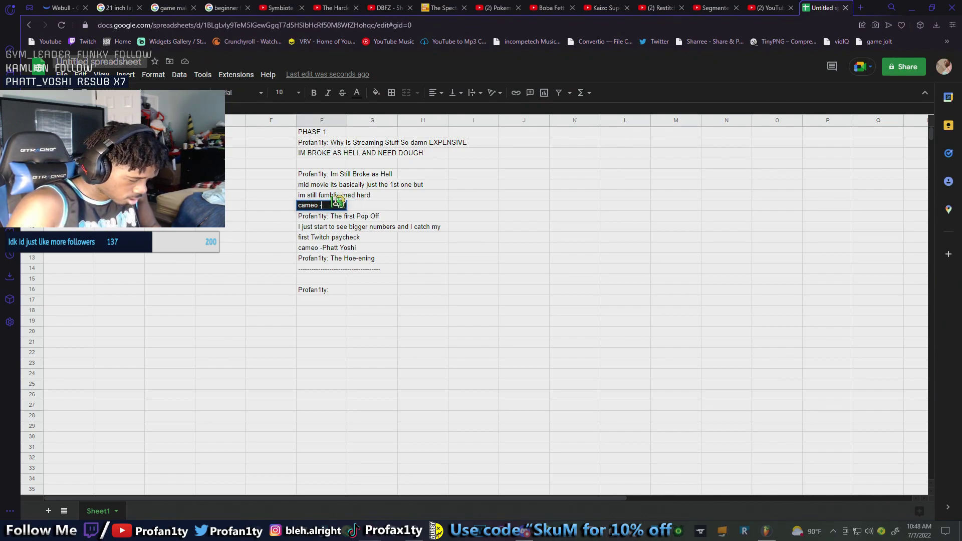
pyautogui.write('Plush')
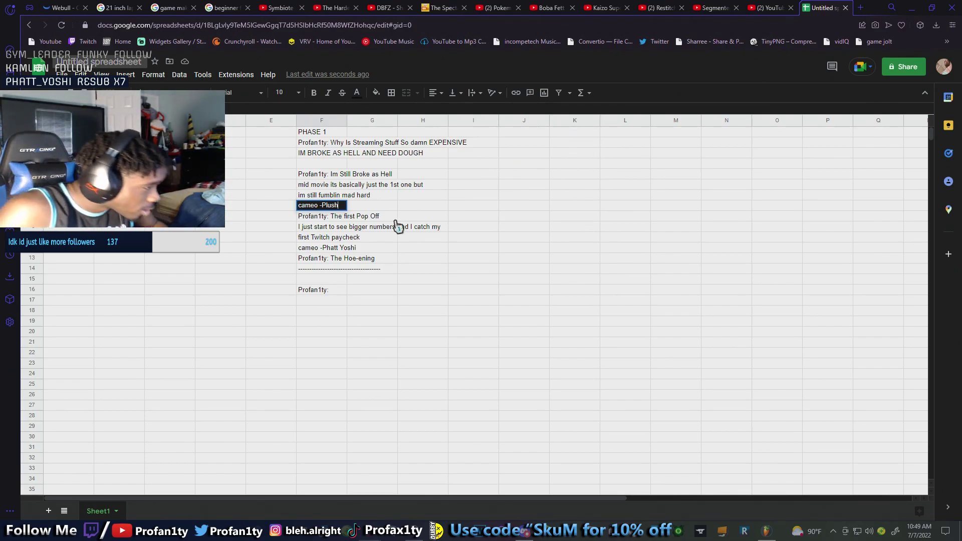
# Replace the name in cell F8's cameo line with the suggested viewer handle used in F12, and select cell F17
pyautogui.moveTo(247, 501); pyautogui.dragTo(304, 495)
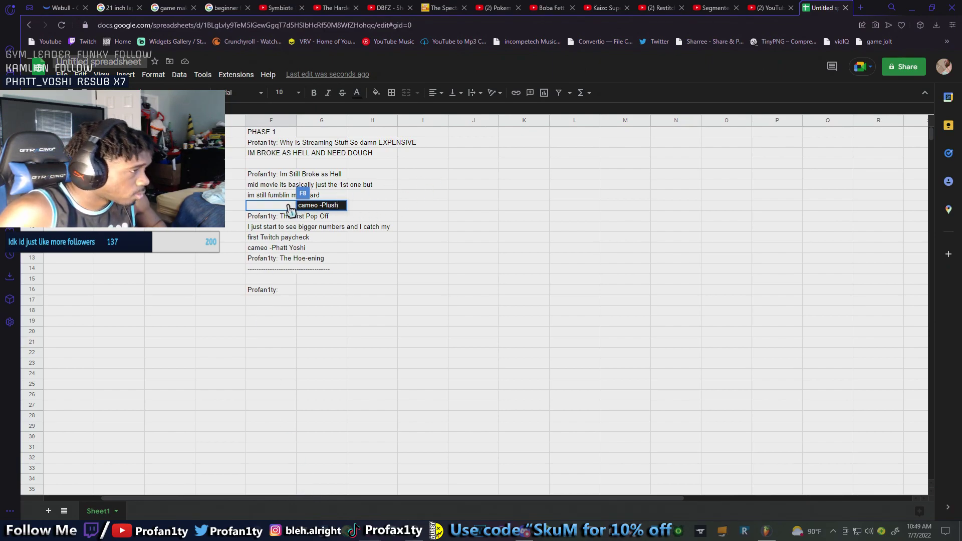
pyautogui.press('BackSpace')
pyautogui.press('BackSpace')
pyautogui.press('BackSpace')
pyautogui.press('BackSpace')
pyautogui.press('BackSpace')
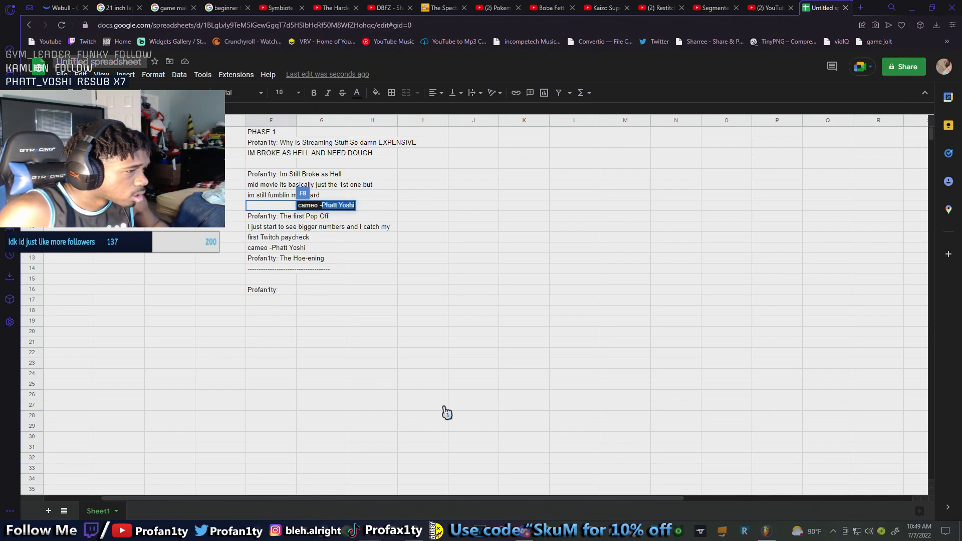
pyautogui.moveTo(504, 499); pyautogui.dragTo(461, 498)
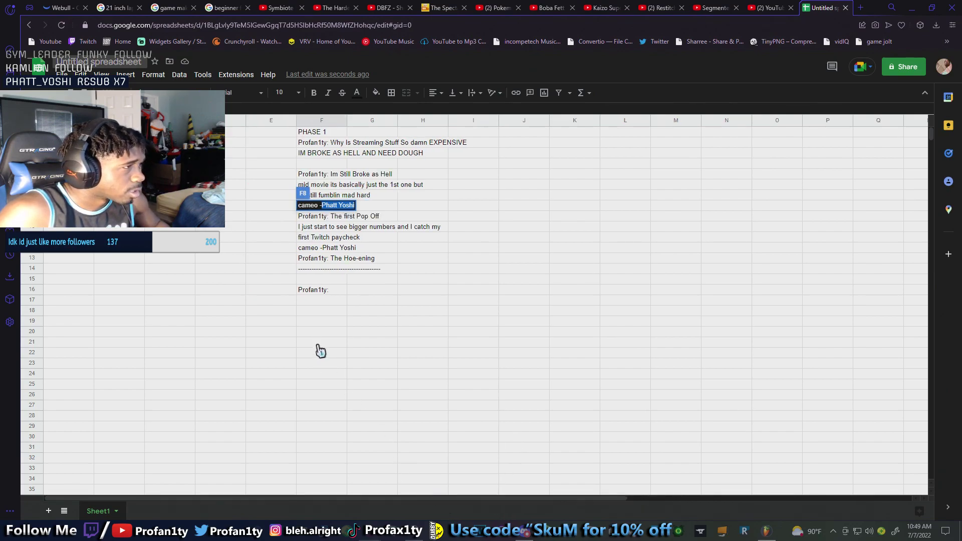
pyautogui.click(326, 300)
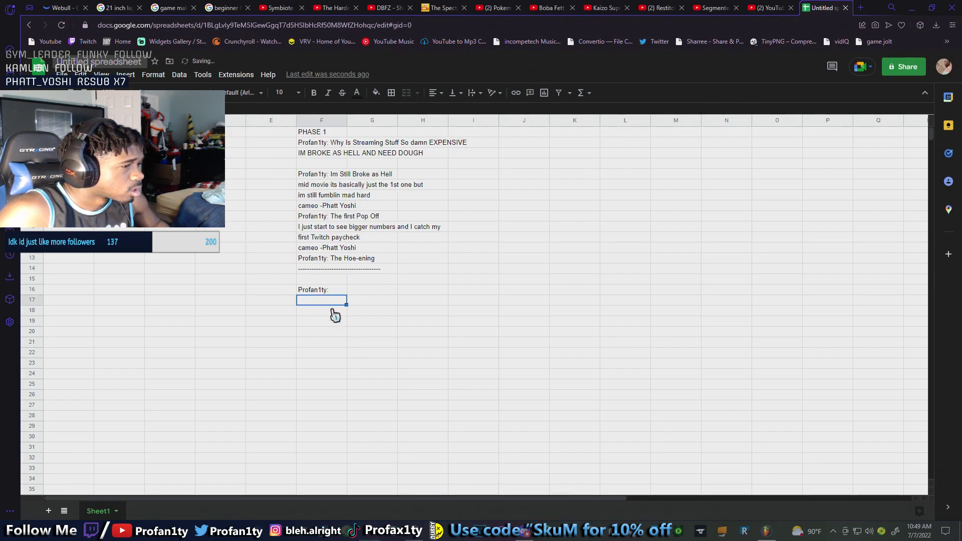
pyautogui.moveTo(463, 498); pyautogui.dragTo(517, 496)
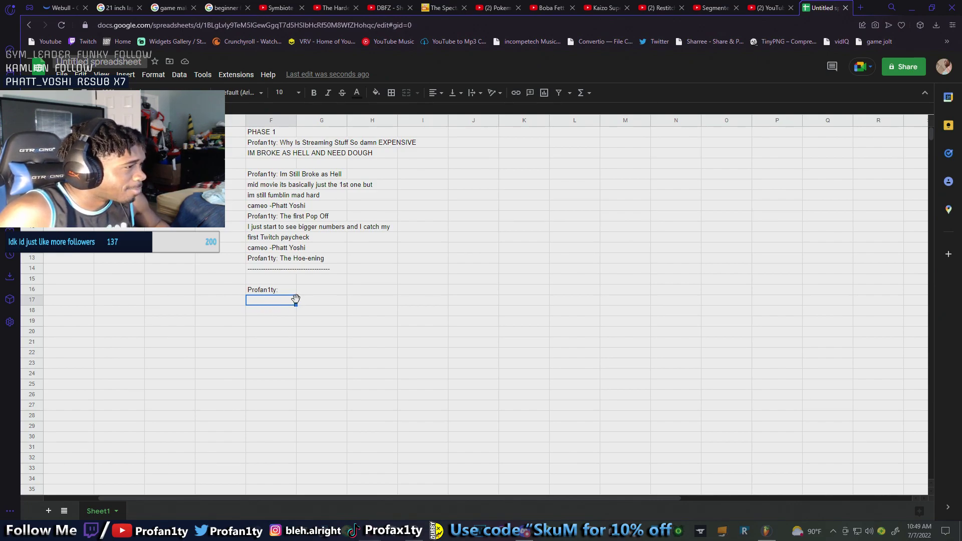
# Search the web for "p3 fes the journey" in a new browser tab, and return to the spreadsheet
pyautogui.click(284, 282)
pyautogui.click(289, 292)
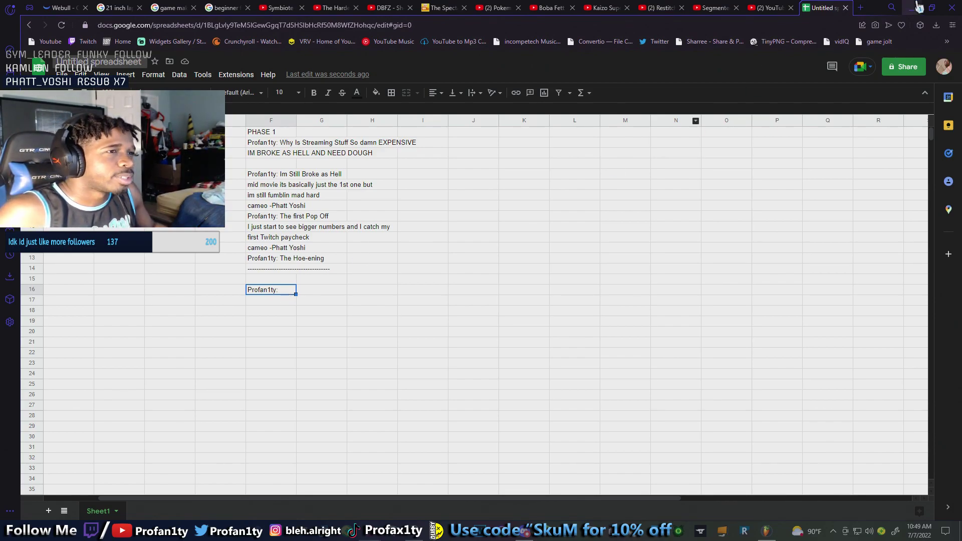
pyautogui.click(860, 9)
pyautogui.write('p3 fes')
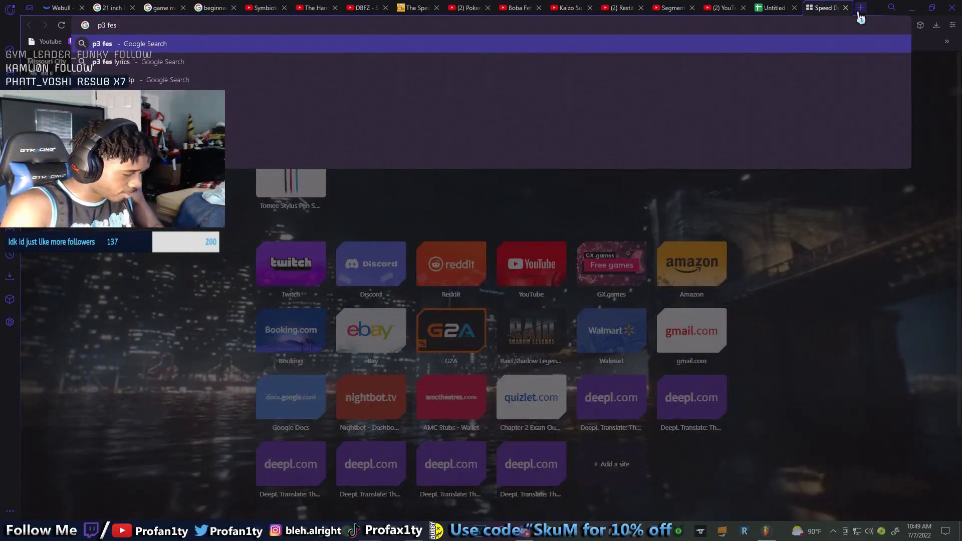
pyautogui.write(' the')
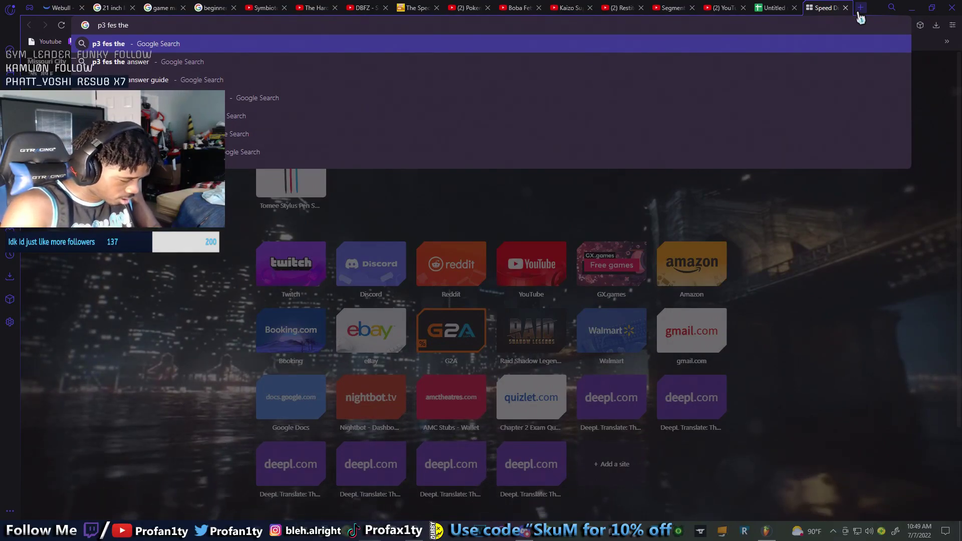
pyautogui.write('journey')
pyautogui.press('Return')
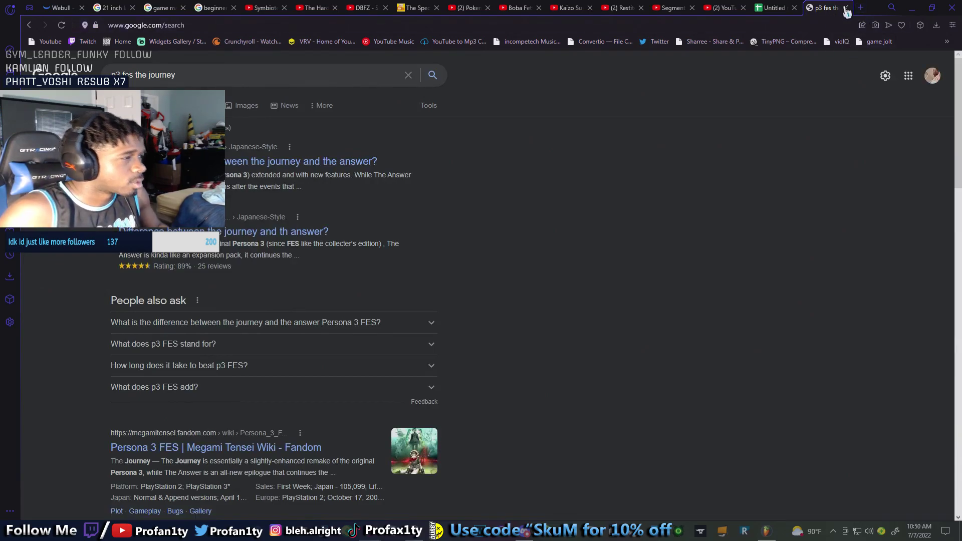
pyautogui.click(846, 8)
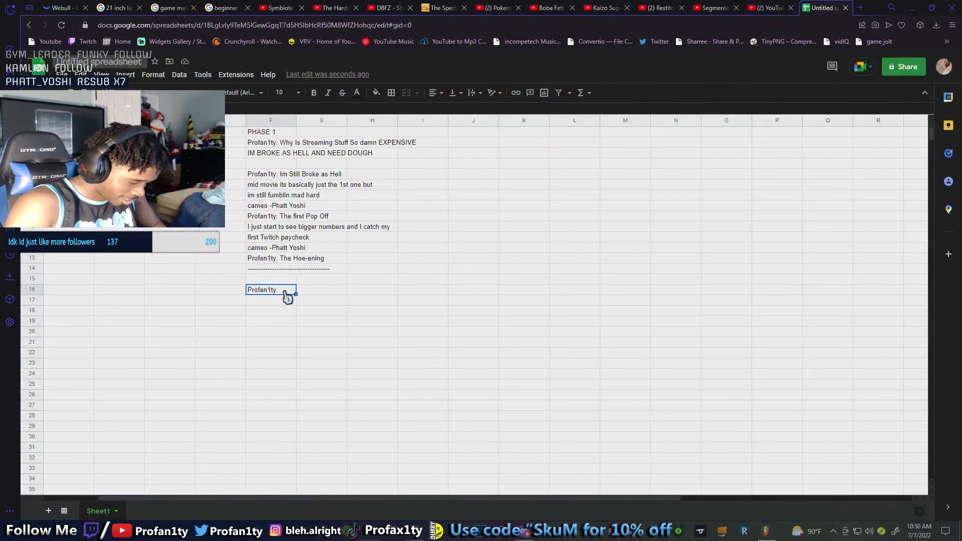
# Complete the fifth title in cell F16 as "Profan1ty: The Journey"
pyautogui.write('Journey')
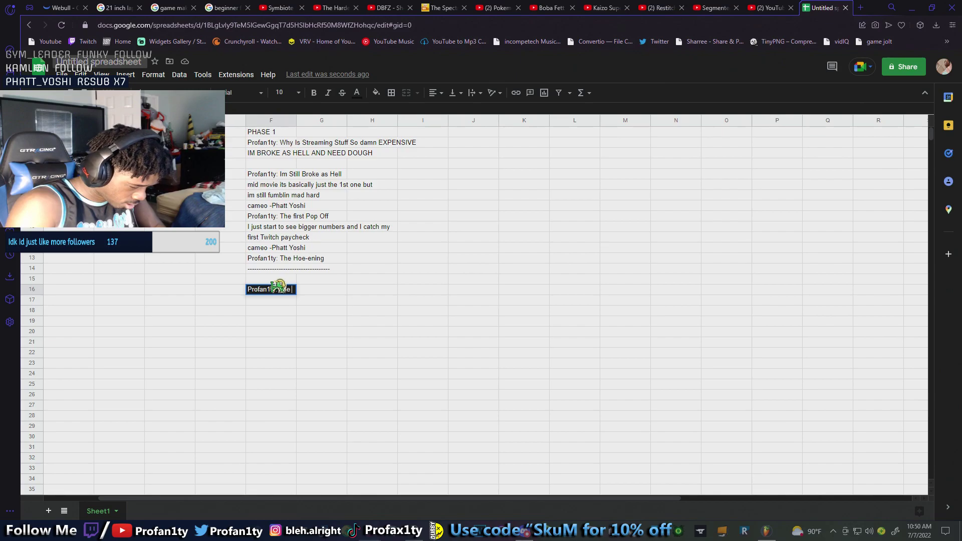
pyautogui.write('Journey')
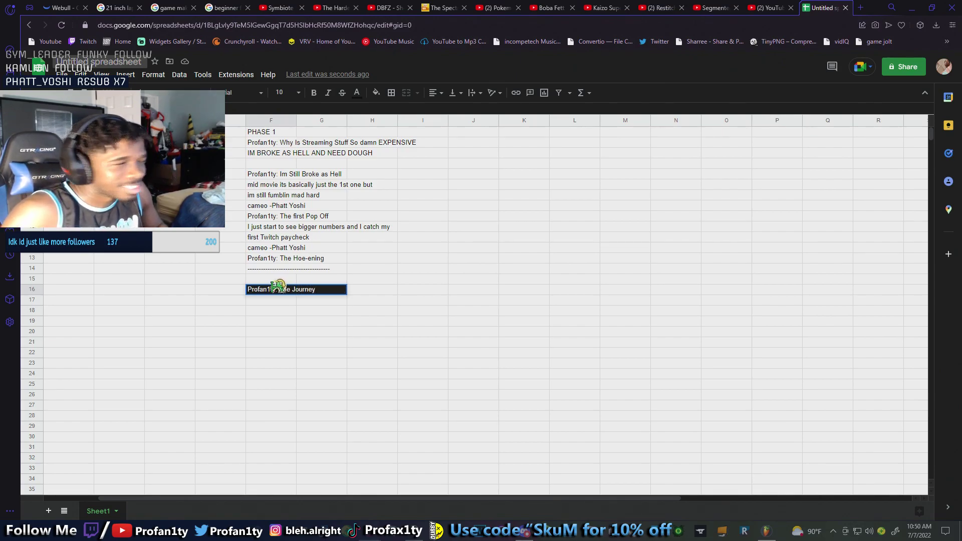
pyautogui.click(255, 209)
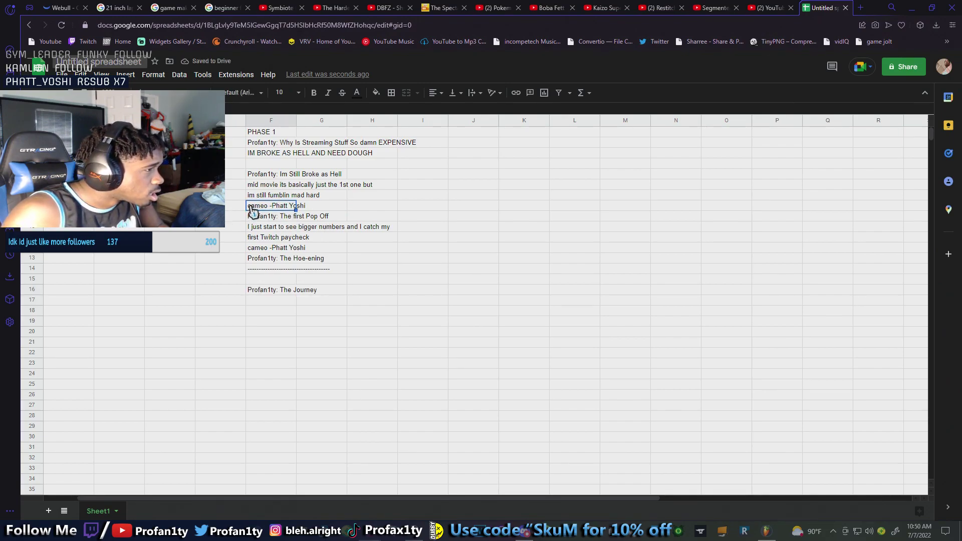
# Try red and bright green as the text color of the cameo line in cell F8
pyautogui.tripleClick(252, 209)
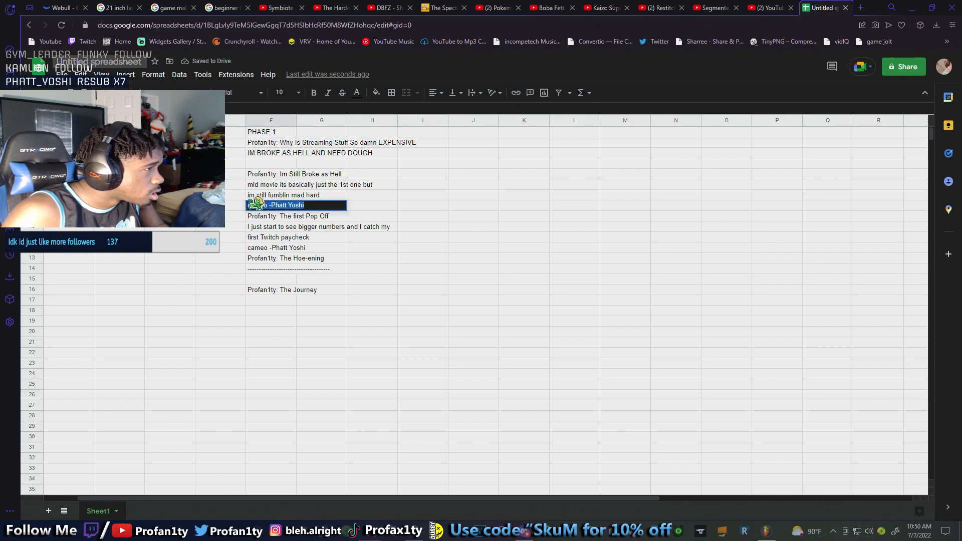
pyautogui.click(356, 92)
pyautogui.click(371, 188)
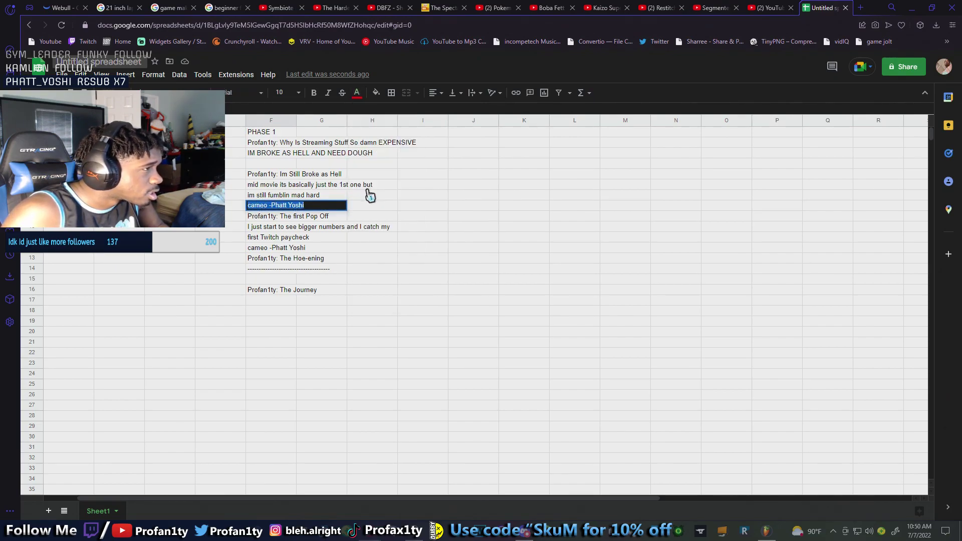
pyautogui.click(358, 94)
pyautogui.click(405, 189)
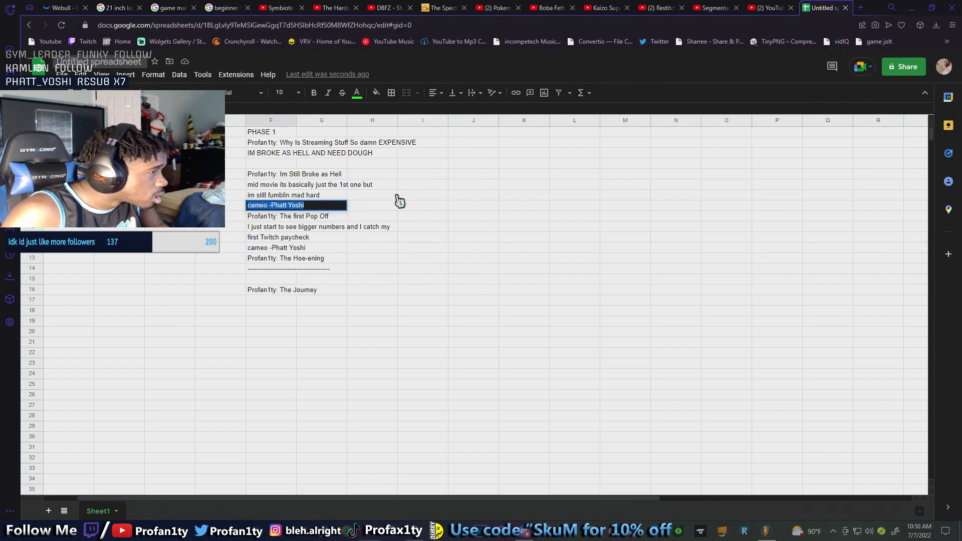
# Set the text color of the cameo line in cell F12 to bright green
pyautogui.tripleClick(254, 248)
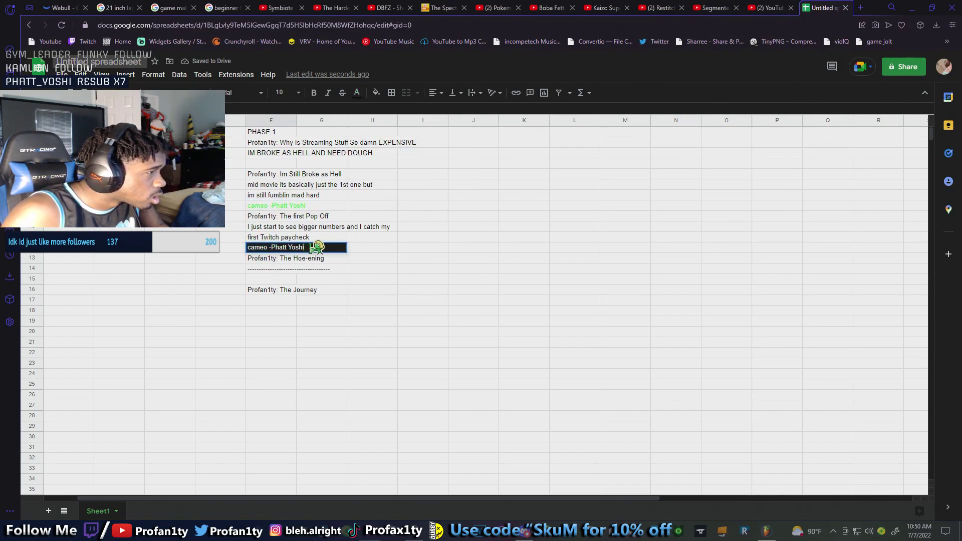
pyautogui.click(356, 93)
pyautogui.click(405, 189)
# Set the text color of the cameo line in cell F8 to purple
pyautogui.click(287, 206)
pyautogui.tripleClick(321, 202)
pyautogui.click(358, 92)
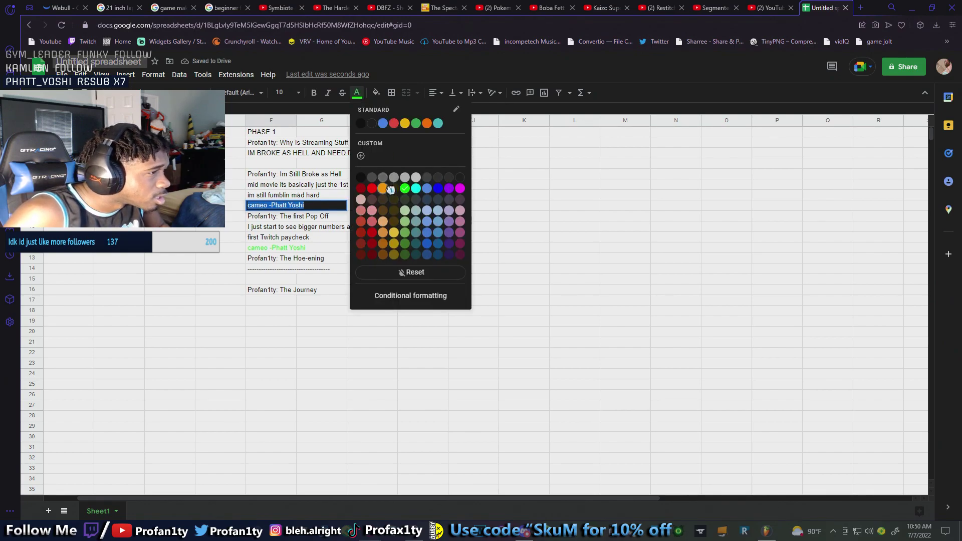
pyautogui.click(451, 188)
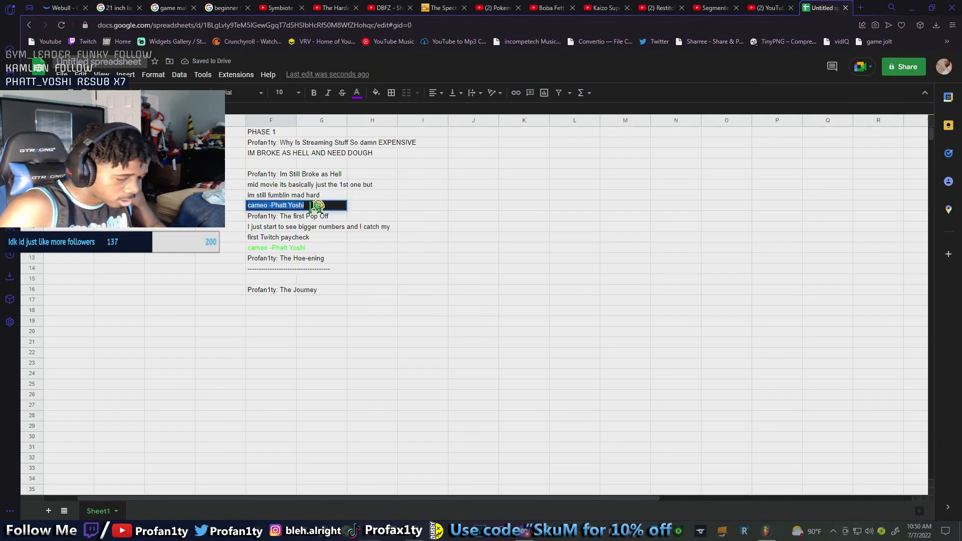
# Replace the viewer handle in cell F8's cameo line with the other viewer's short name
pyautogui.click(321, 203)
pyautogui.press('BackSpace')
pyautogui.press('BackSpace')
pyautogui.press('BackSpace')
pyautogui.press('BackSpace')
pyautogui.press('BackSpace')
pyautogui.press('BackSpace')
pyautogui.press('BackSpace')
pyautogui.press('BackSpace')
pyautogui.press('BackSpace')
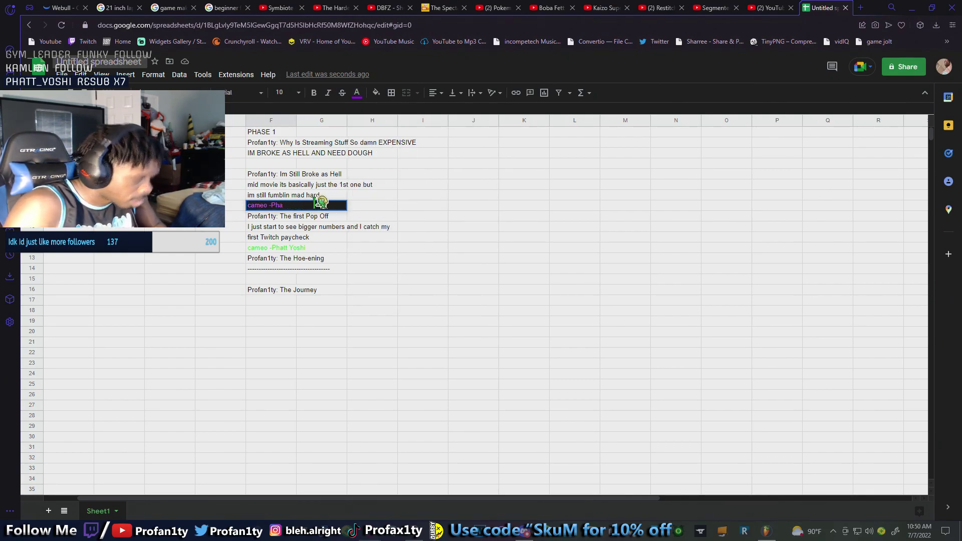
pyautogui.write('lush')
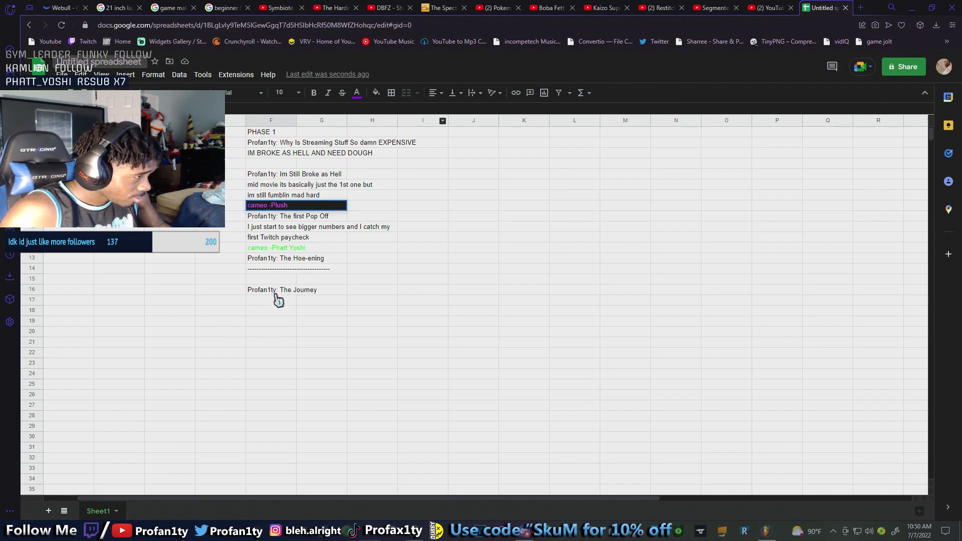
# Describe "The Journey" with "Self improvement/ went back to school" in cell F17 and "going to the gym, fashion, skin care" in F18
pyautogui.click(258, 302)
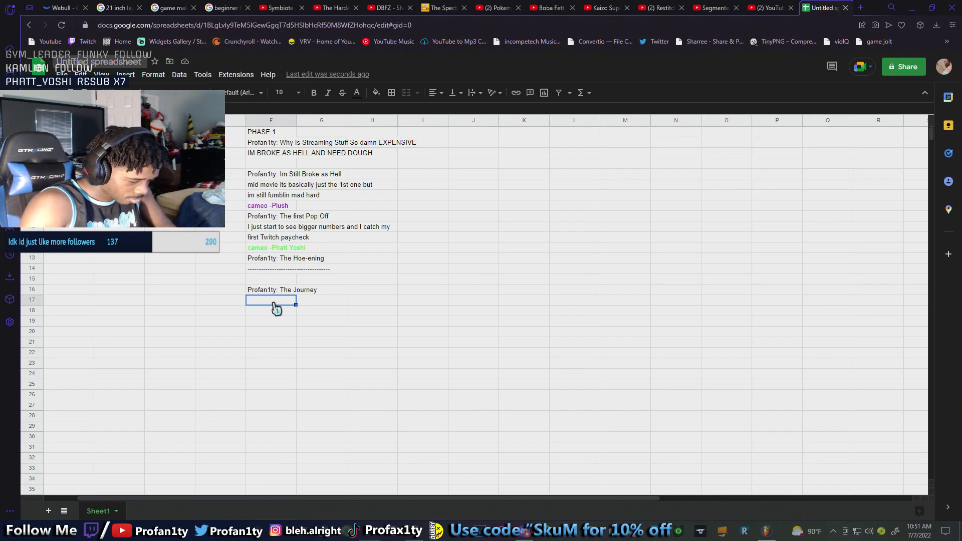
pyautogui.write('Se')
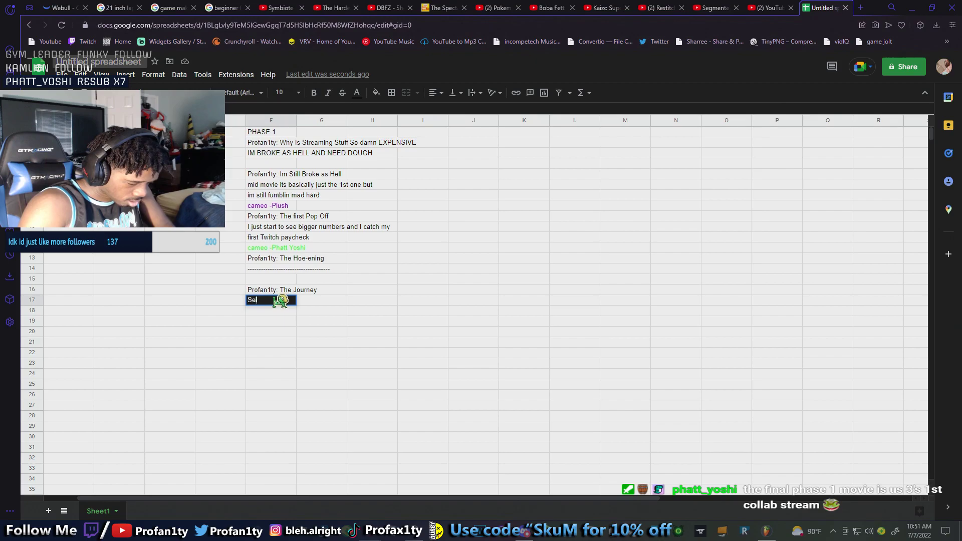
pyautogui.write('lf imp')
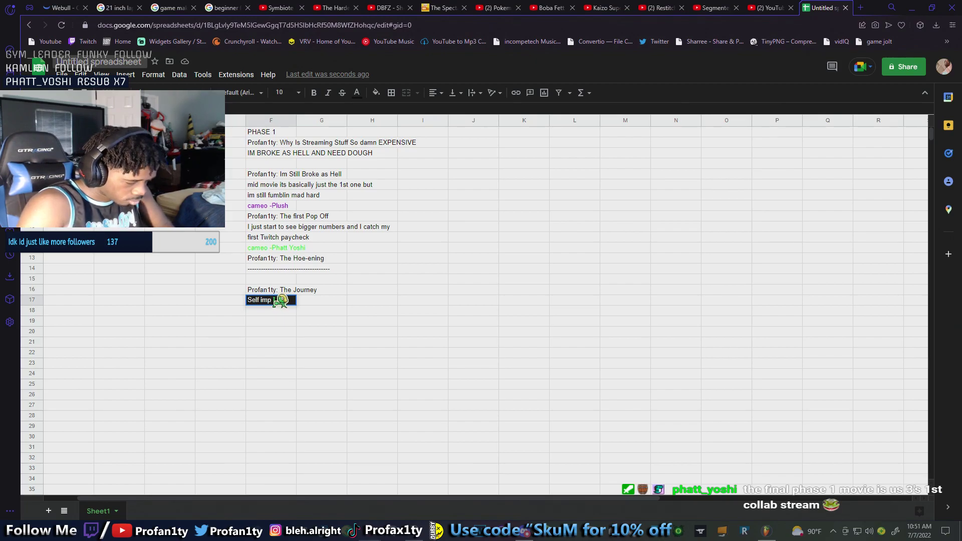
pyautogui.write('rovement')
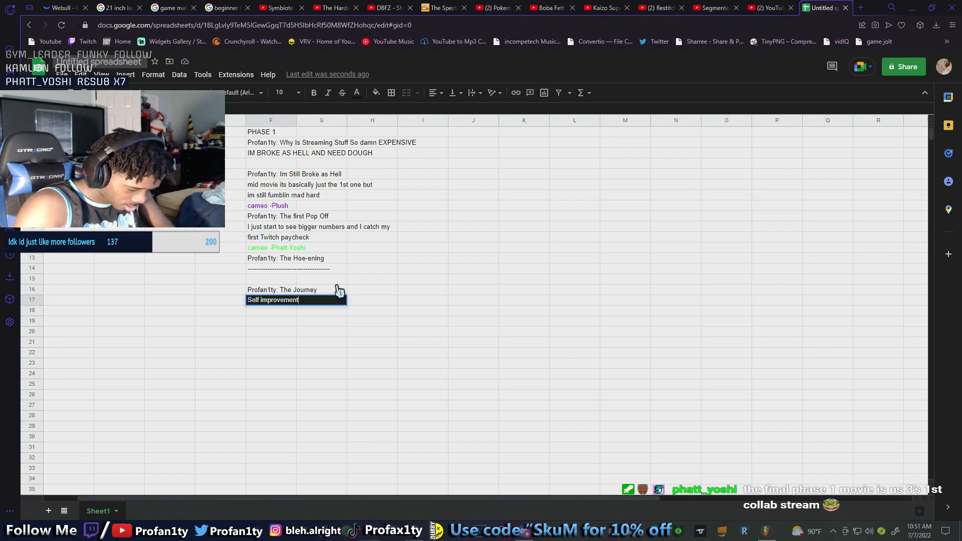
pyautogui.write('  wen')
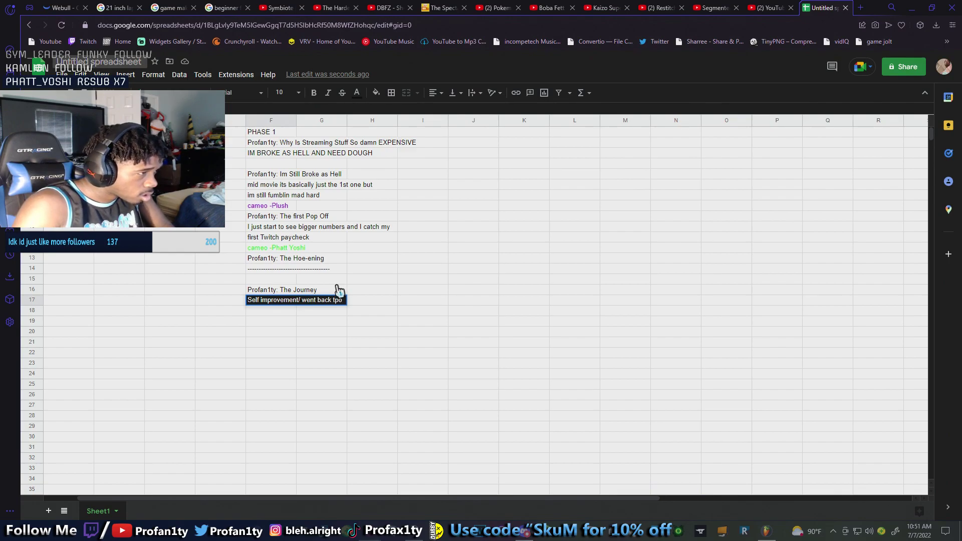
pyautogui.write('t back to school')
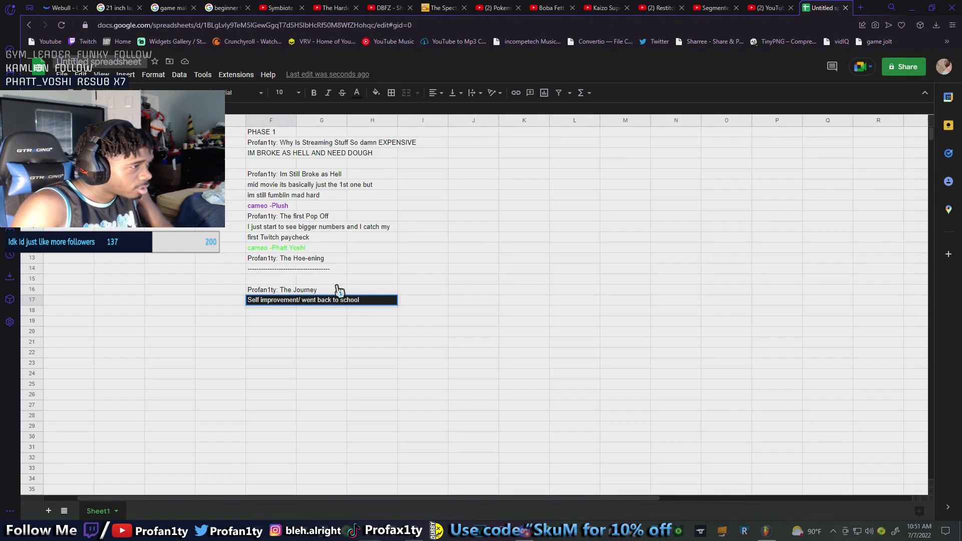
pyautogui.press('Return')
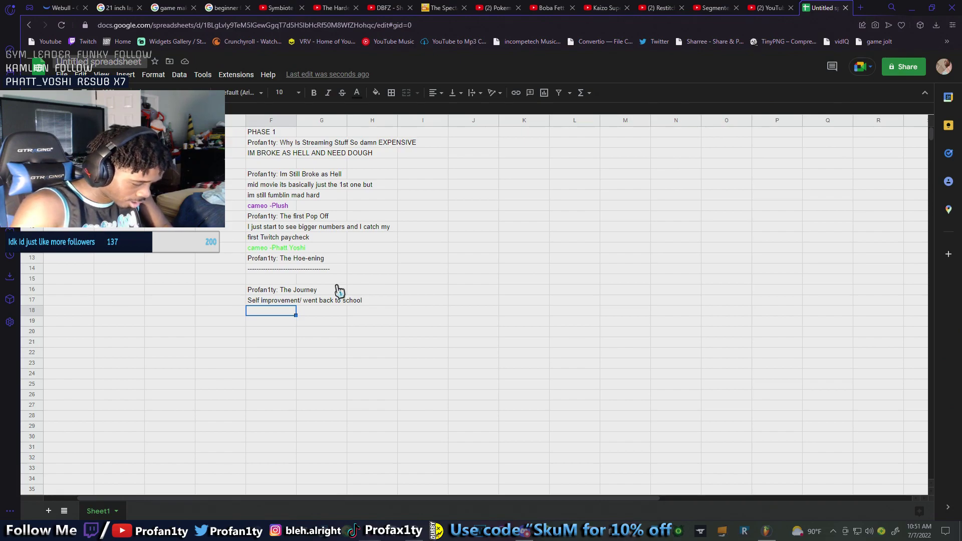
pyautogui.write('going to the gym')
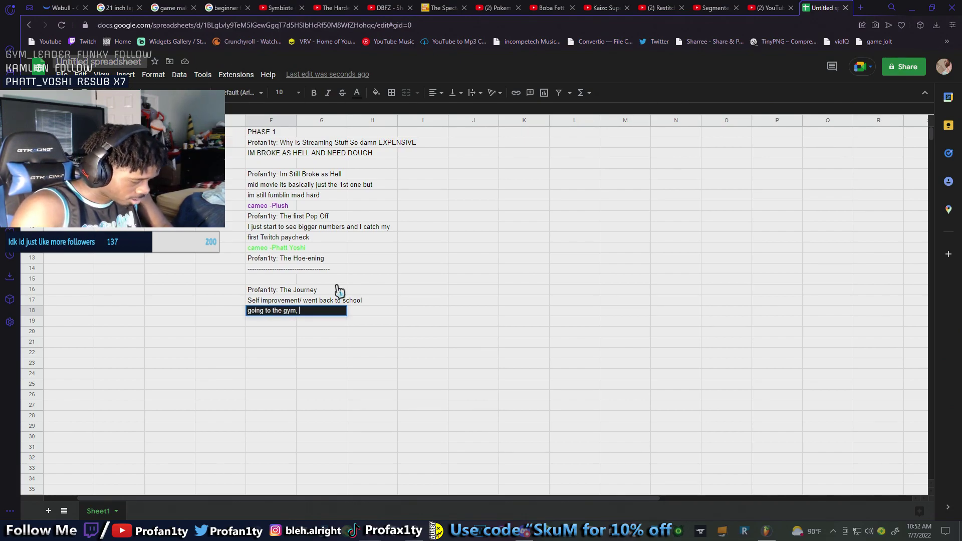
pyautogui.write(', fashion,')
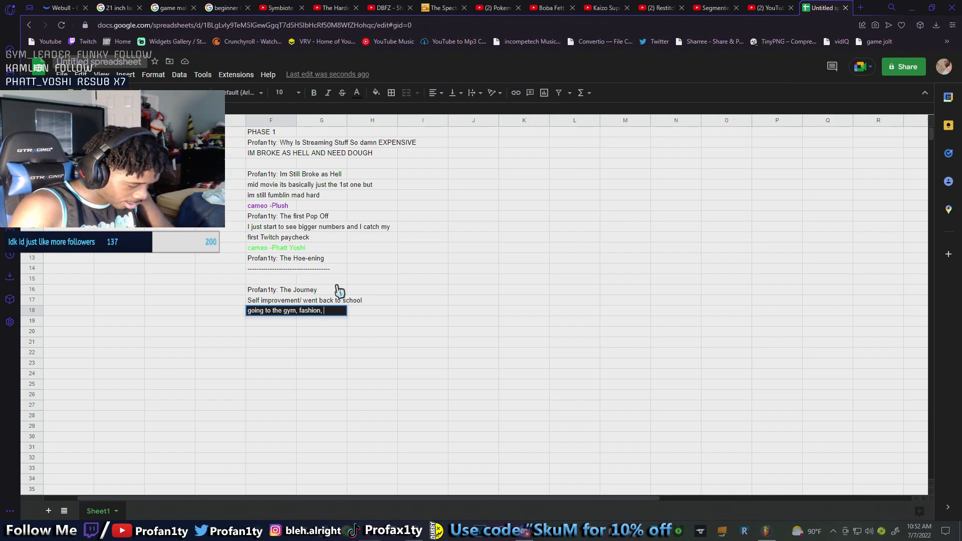
pyautogui.write(' skin c')
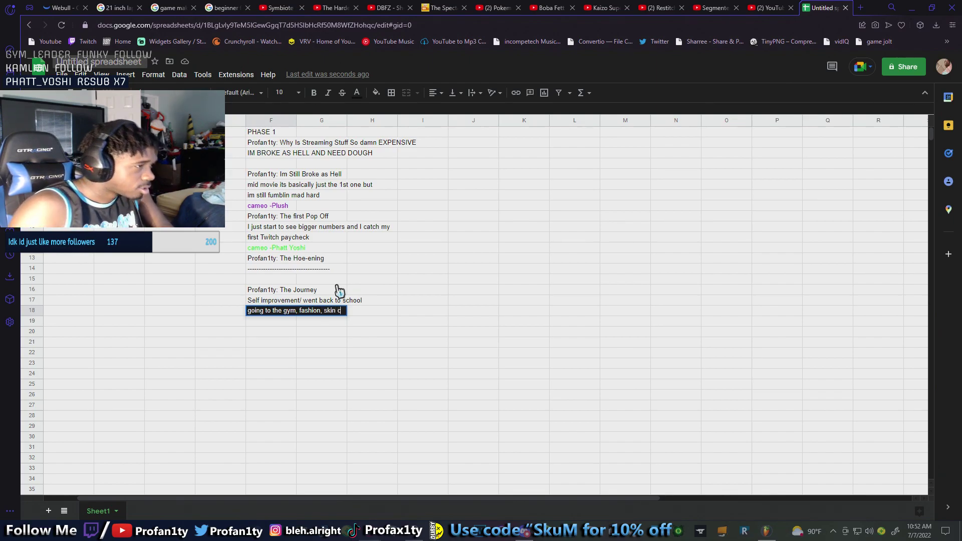
pyautogui.write('are')
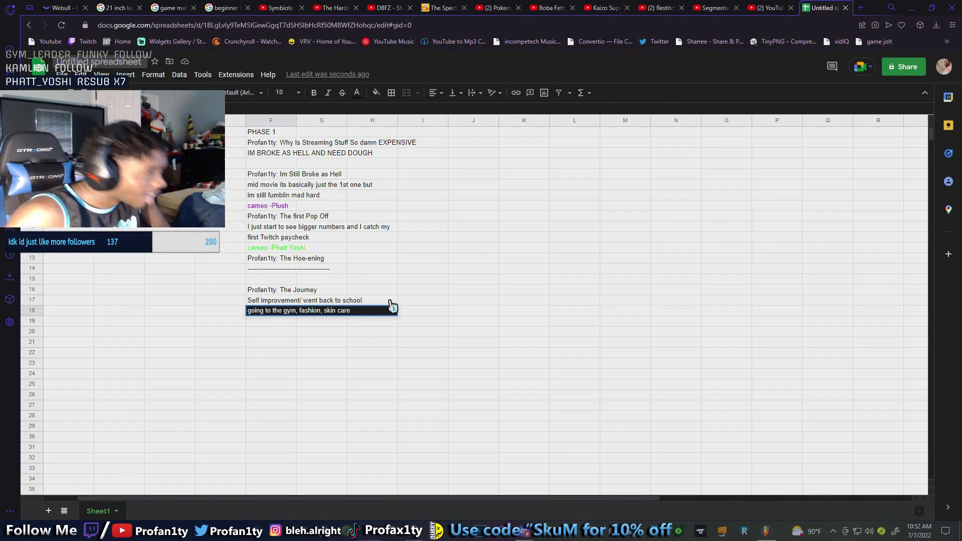
# Start the sixth title in cell F20 with the prefix "Profan1ty:"
pyautogui.click(259, 333)
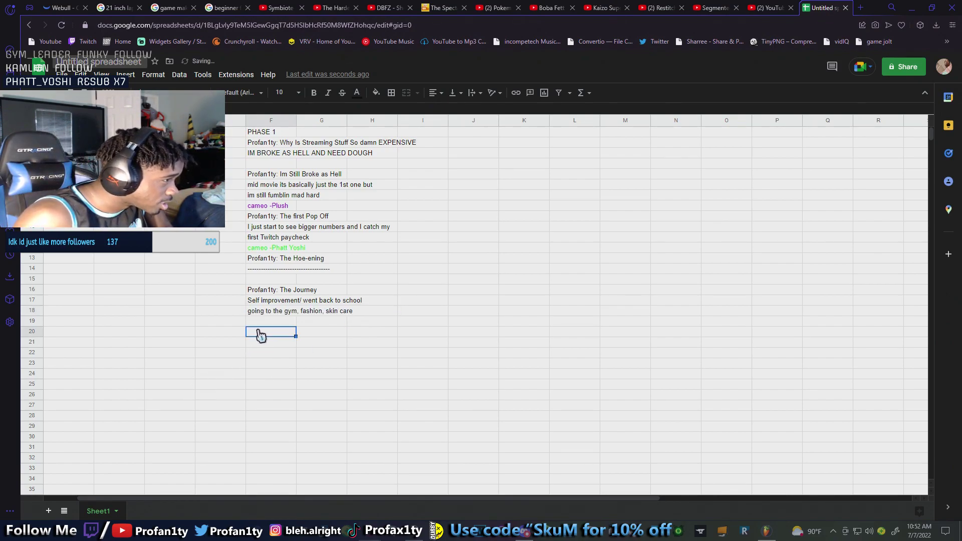
pyautogui.write('Pr')
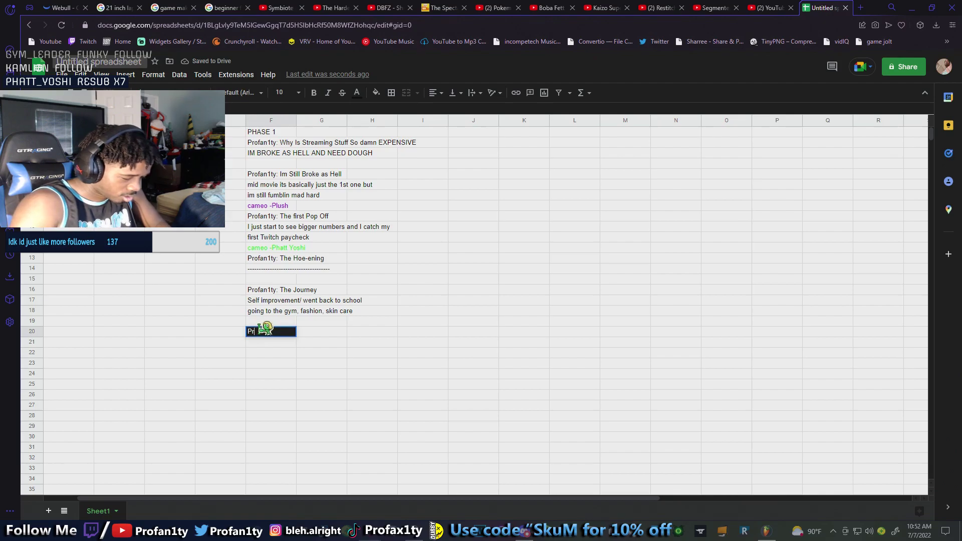
pyautogui.write('ofan1ty')
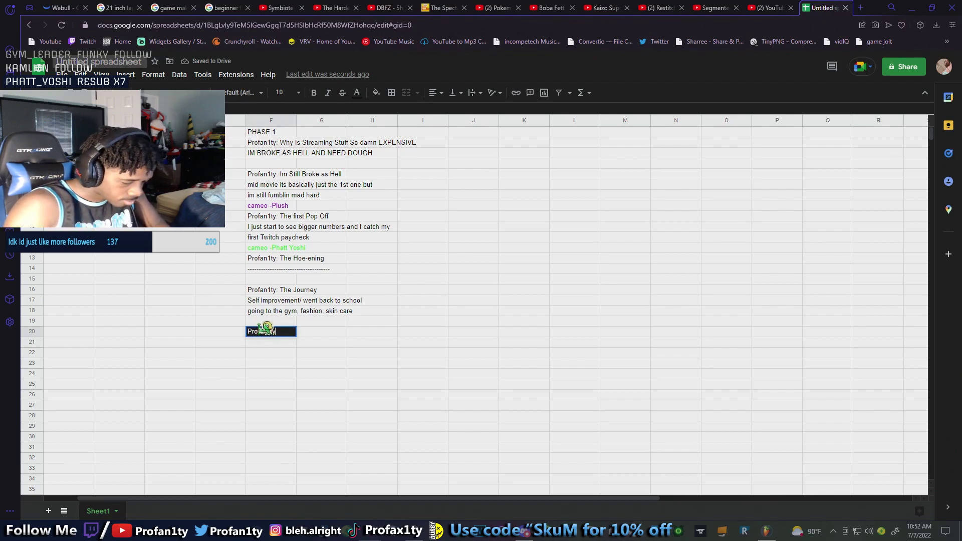
pyautogui.write(':')
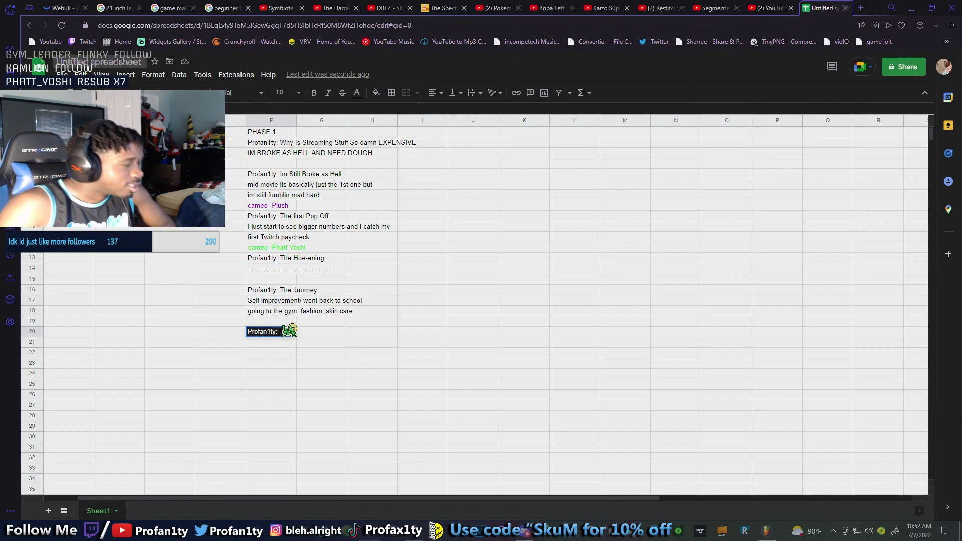
# Clear the title prefix from cell F20
pyautogui.click(253, 323)
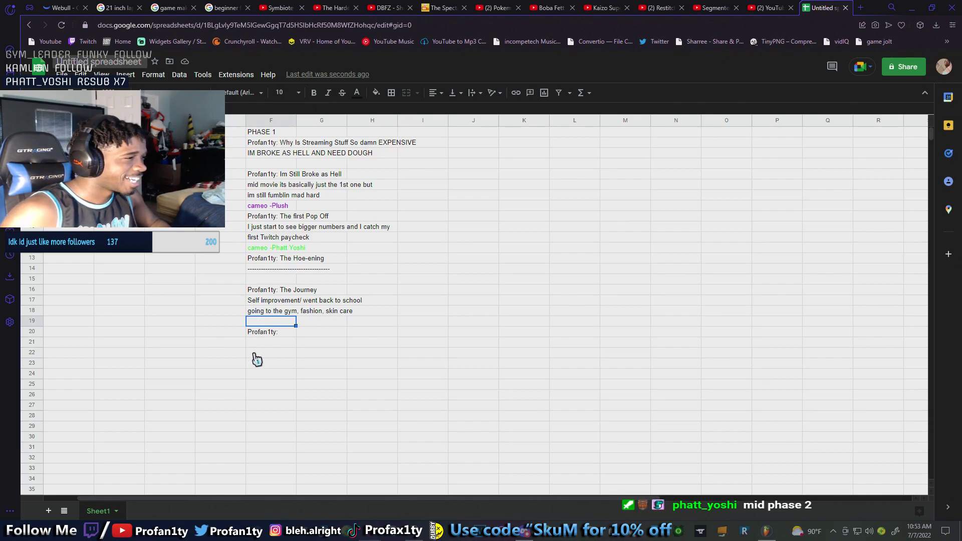
pyautogui.click(286, 333)
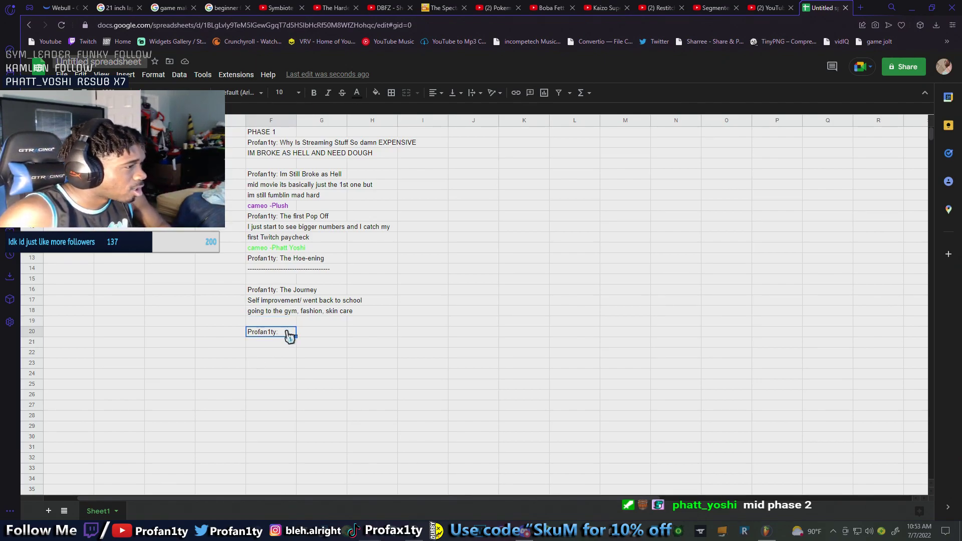
pyautogui.doubleClick(281, 332)
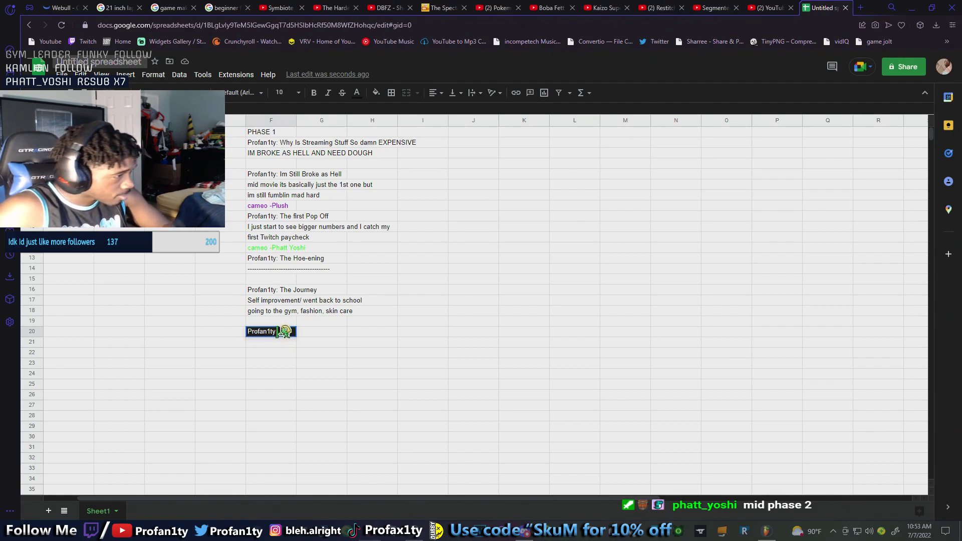
pyautogui.press('BackSpace')
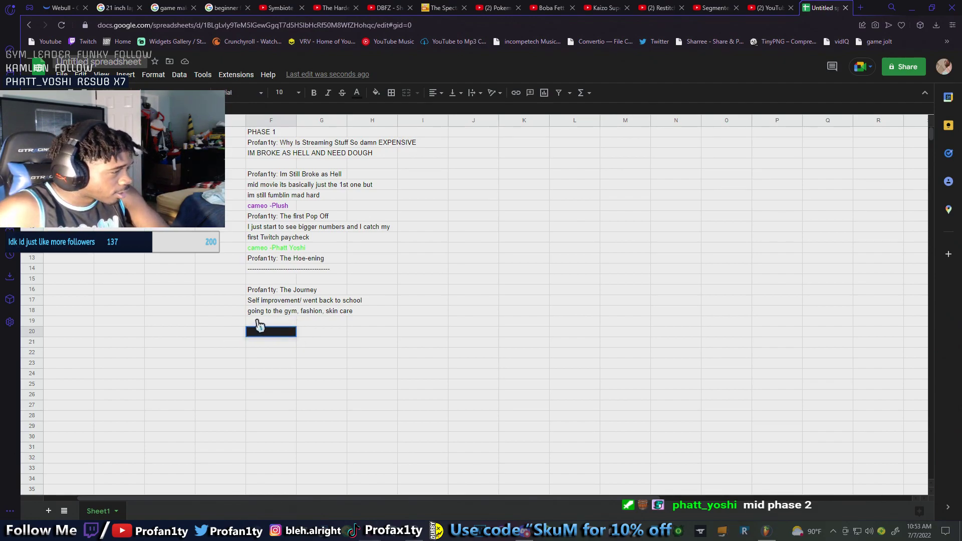
# Enter "cameo -collab stream" in cell F19 under "The Journey" and color its text dark blue
pyautogui.click(254, 322)
pyautogui.doubleClick(250, 327)
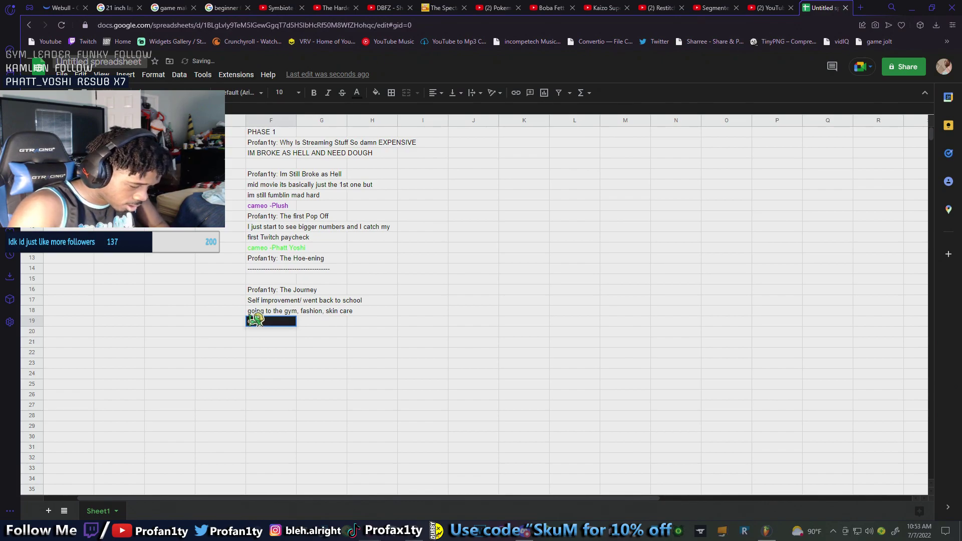
pyautogui.write('-collab stream')
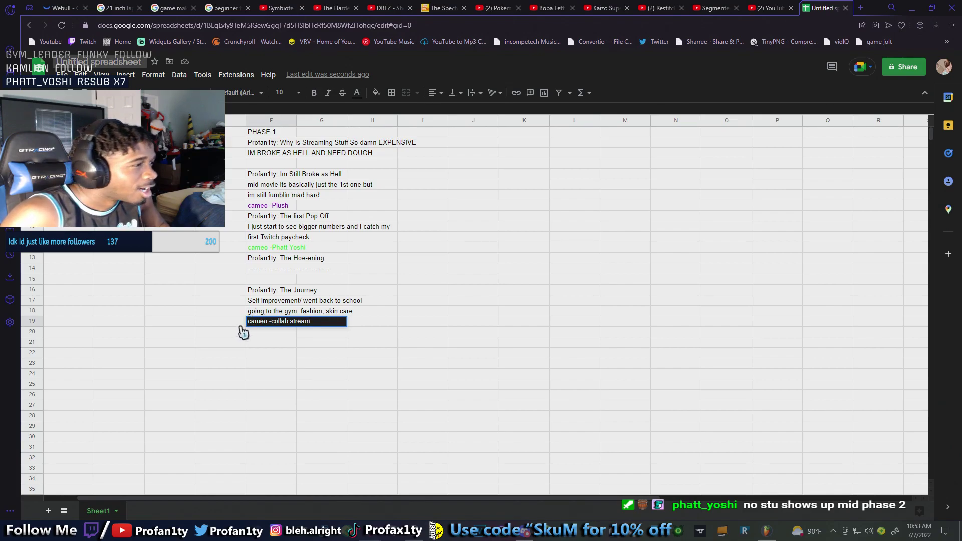
pyautogui.hotkey('ctrl', 'a')
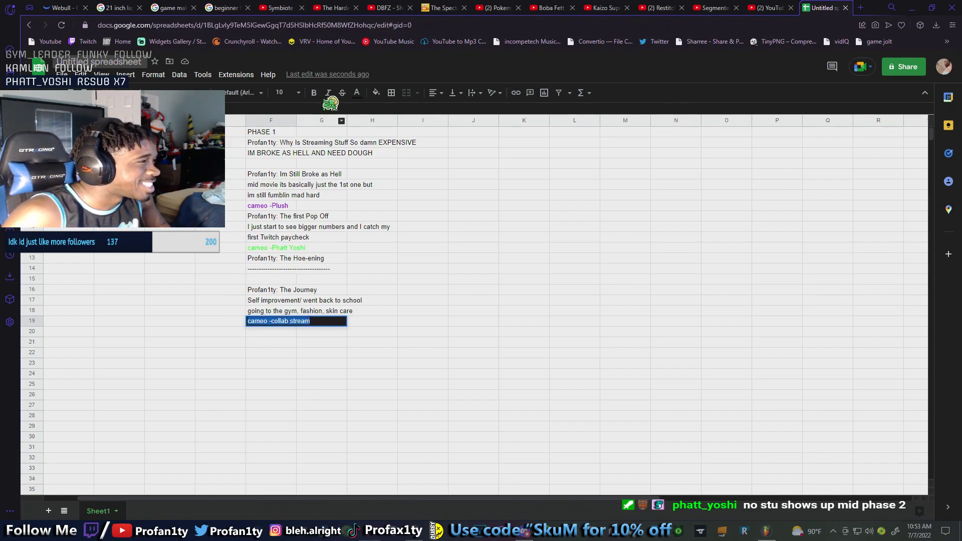
pyautogui.click(356, 92)
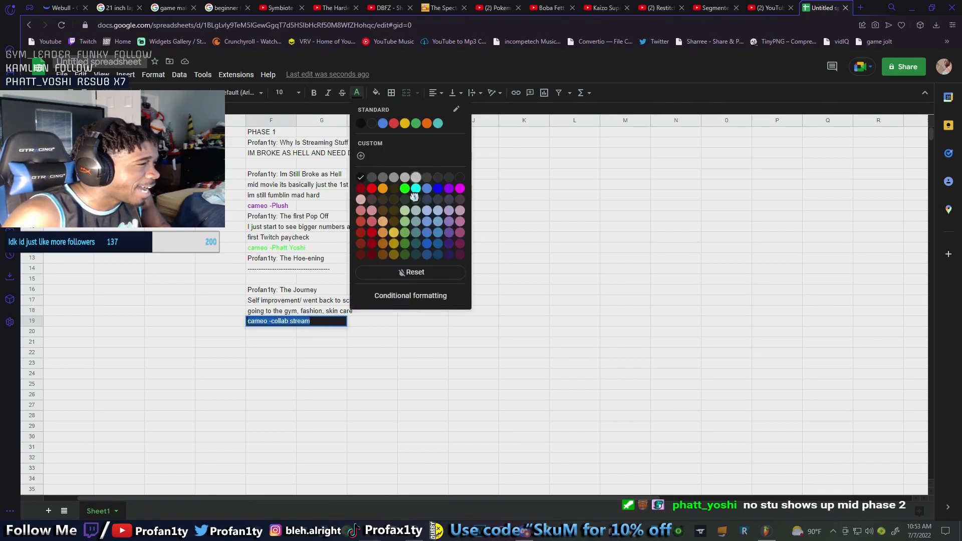
pyautogui.click(429, 256)
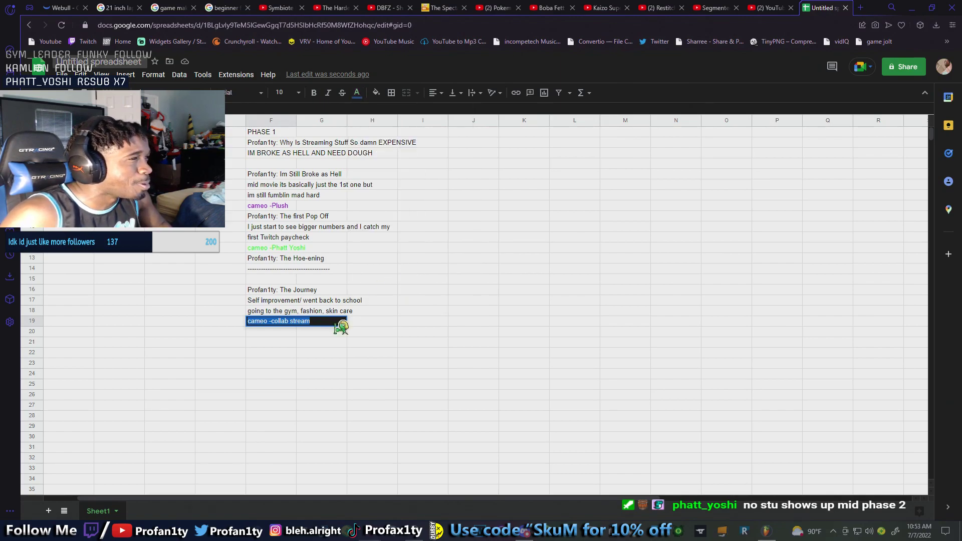
pyautogui.click(322, 367)
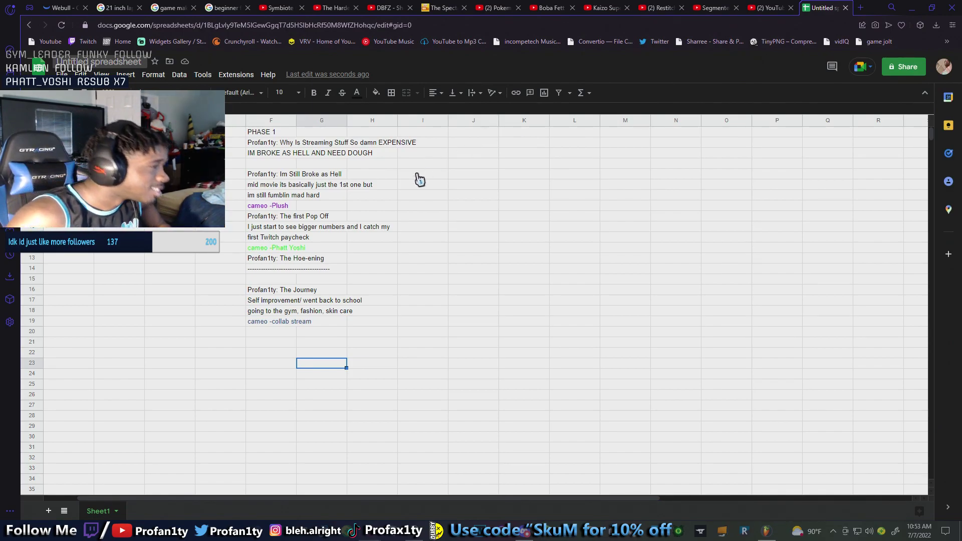
# Enter "cameo - REDACTED" in cell F15 under "The Hoe-ening" and color its text red
pyautogui.click(288, 279)
pyautogui.write('cameo -')
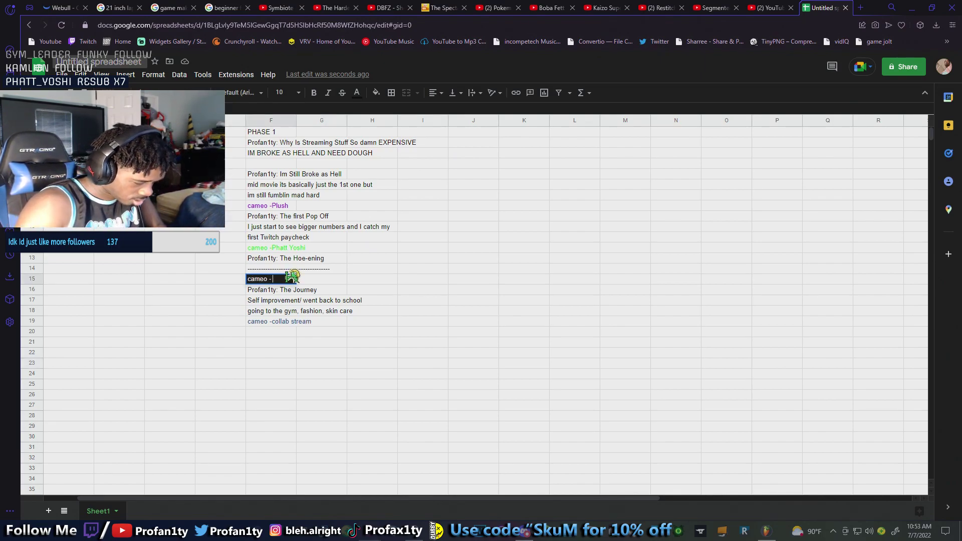
pyautogui.write(' REDACTE')
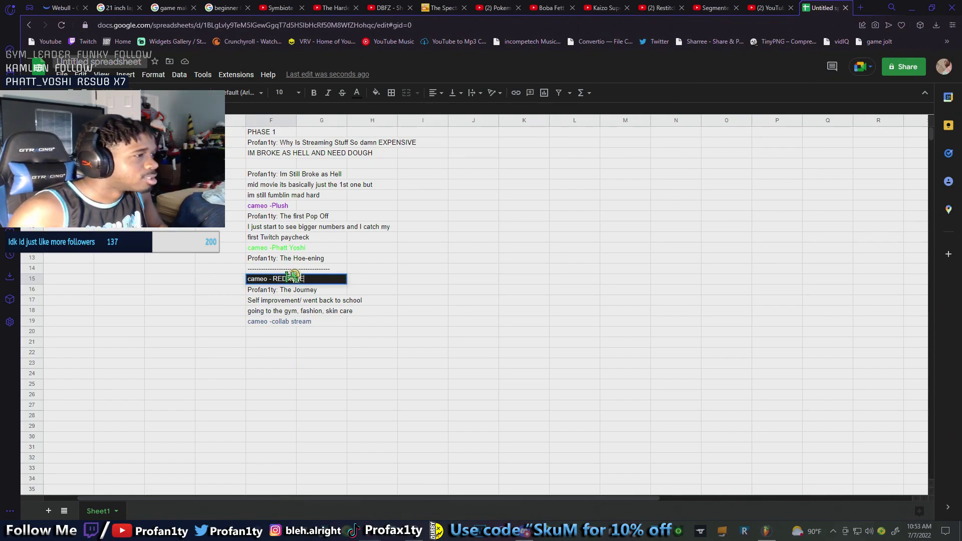
pyautogui.write('D')
pyautogui.hotkey('ctrl', 'a')
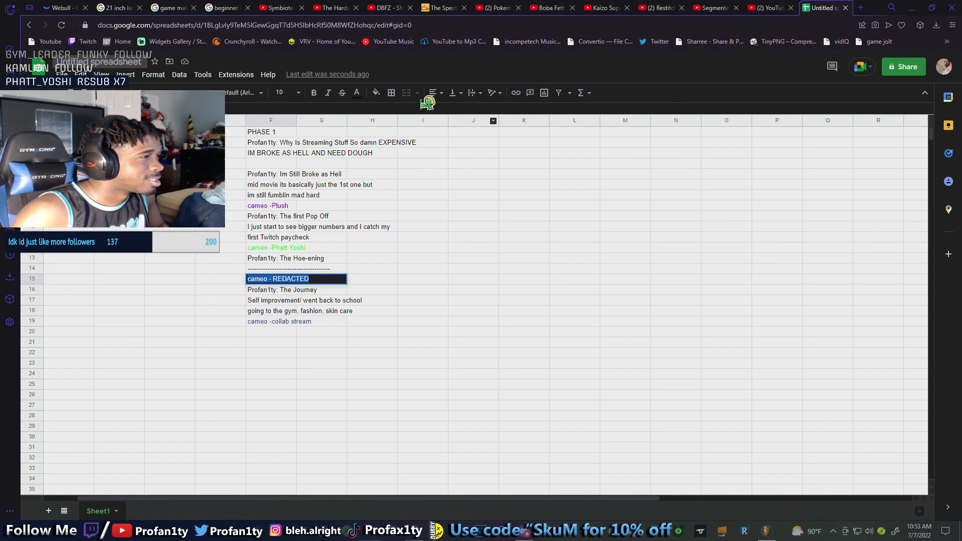
pyautogui.click(356, 93)
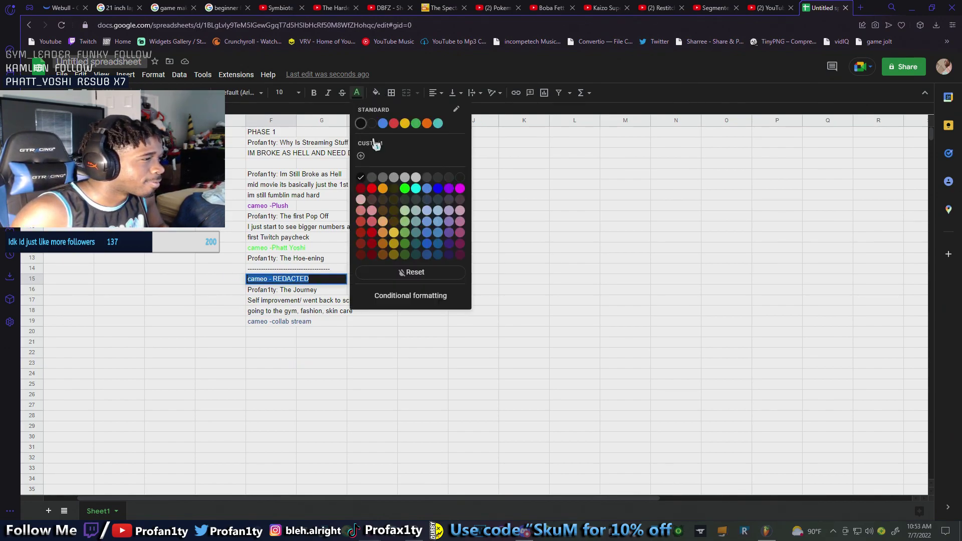
pyautogui.click(371, 188)
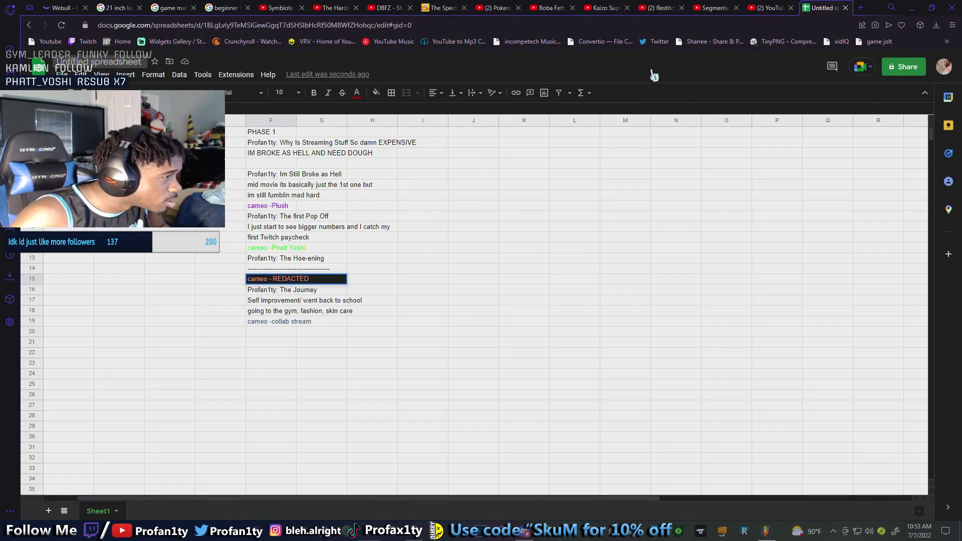
pyautogui.moveTo(329, 279); pyautogui.dragTo(227, 281)
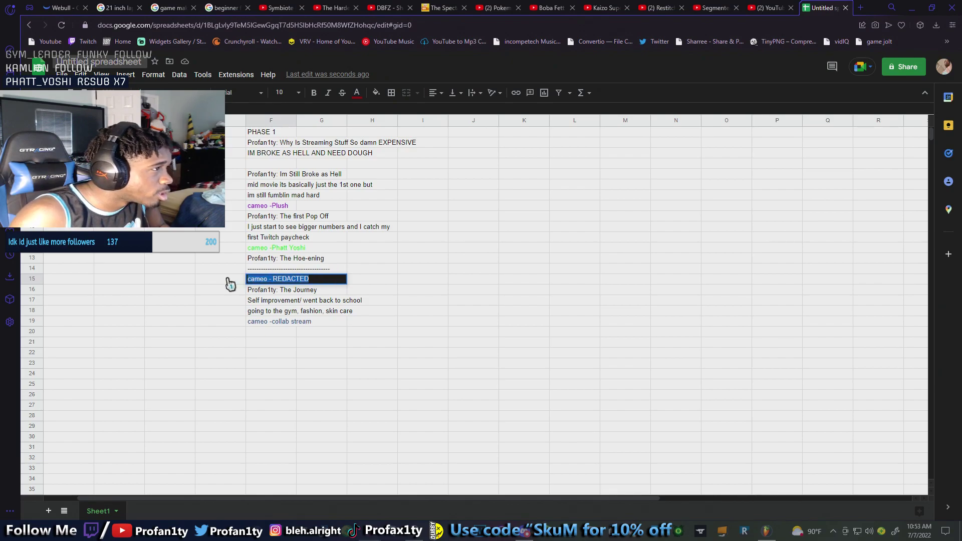
pyautogui.click(357, 93)
pyautogui.click(371, 188)
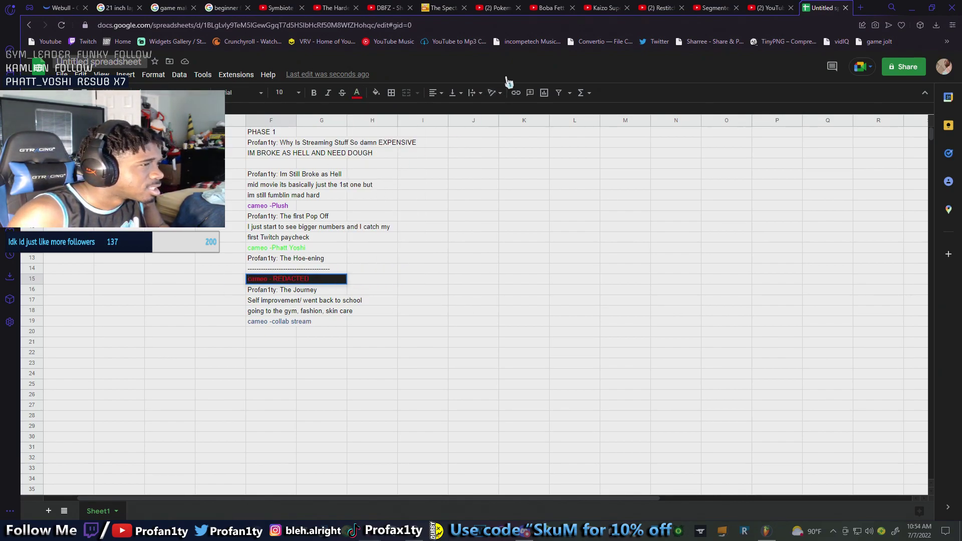
pyautogui.click(523, 151)
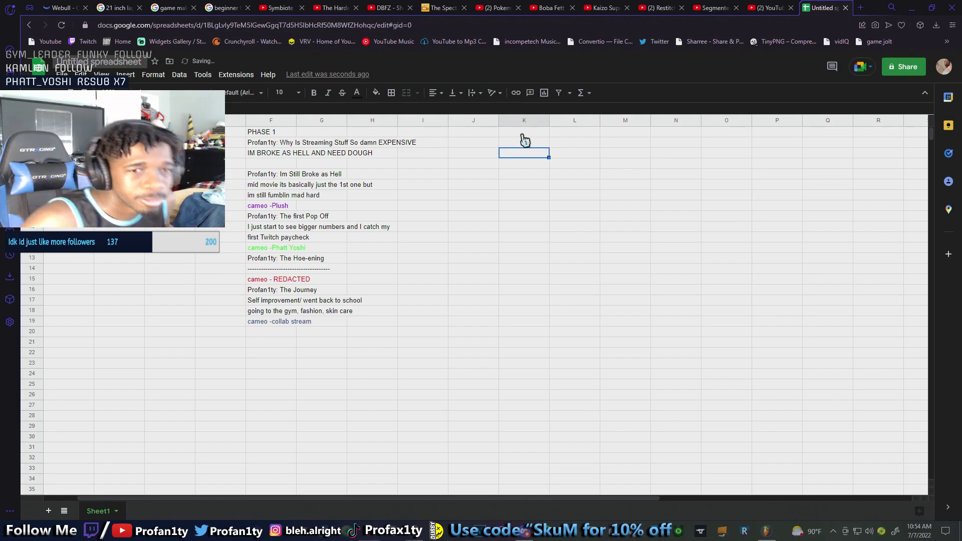
# Enter the heading "PHASE 2" in cell J1
pyautogui.click(481, 133)
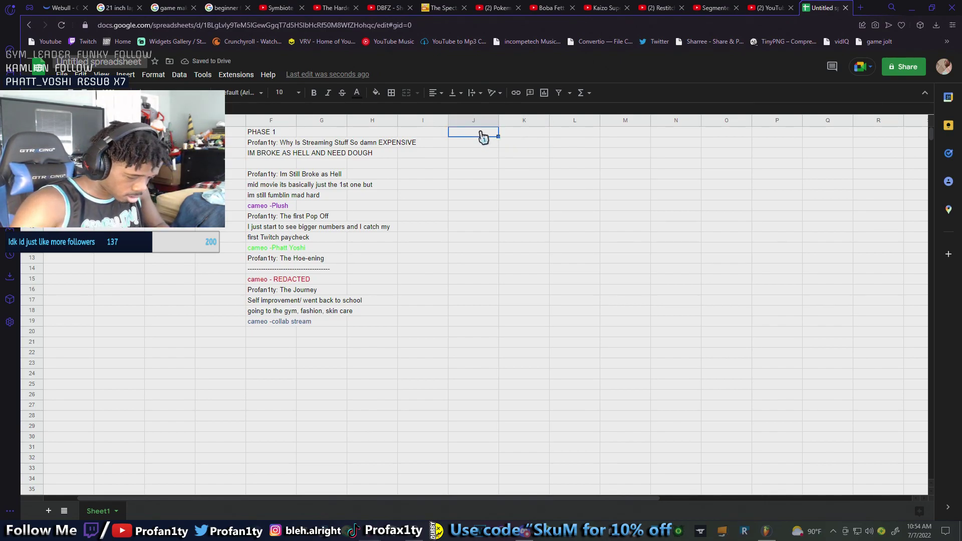
pyautogui.write('p')
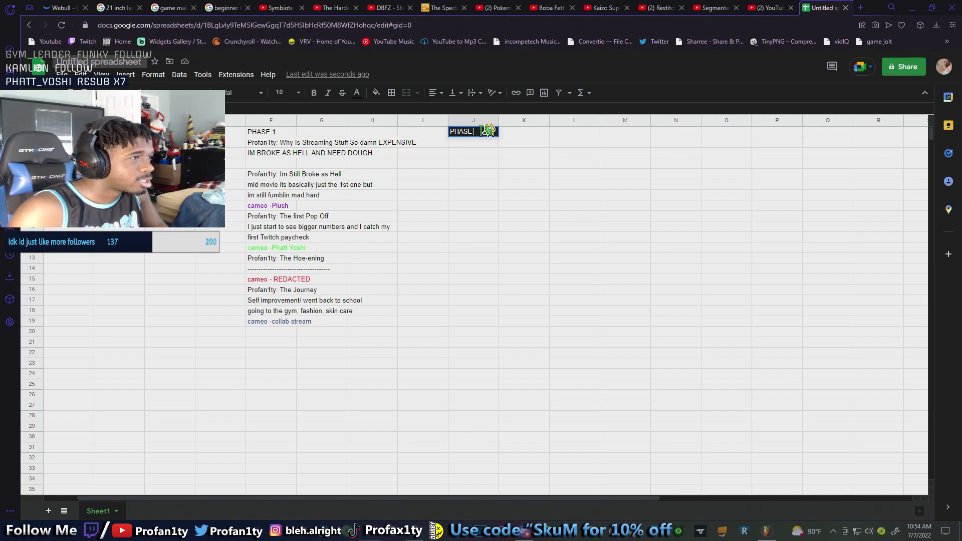
pyautogui.write('HASE 2')
pyautogui.click(473, 145)
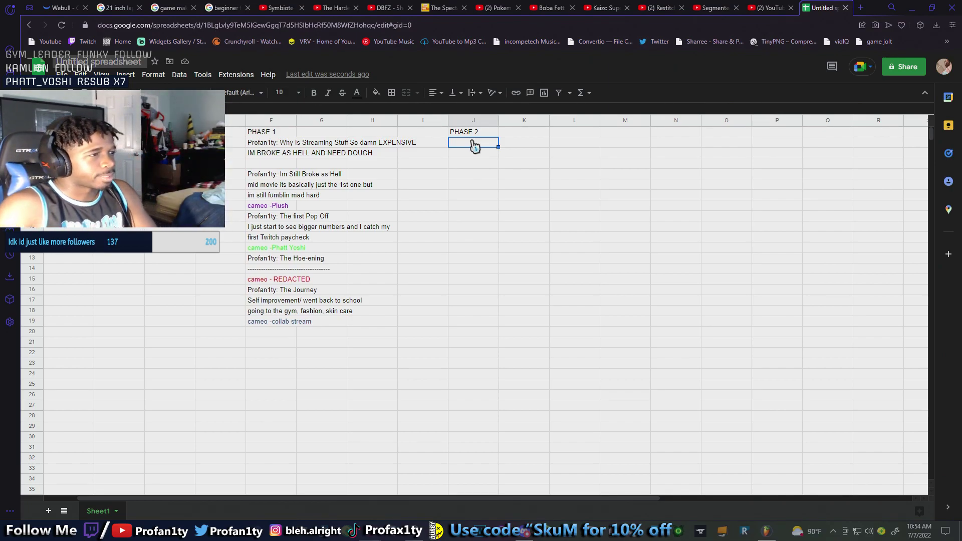
# Replace the heading in cell J1 with "BETWEEN PHASE"
pyautogui.click(482, 134)
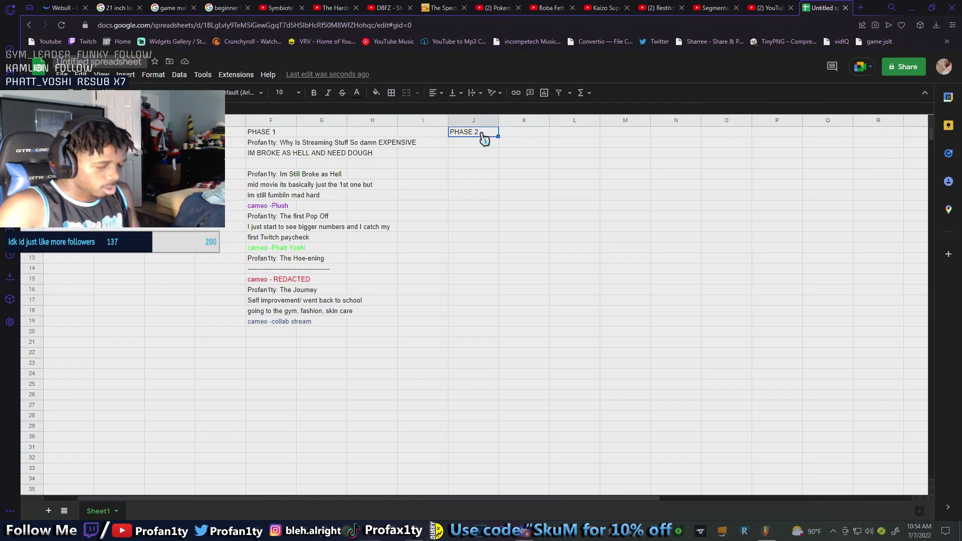
pyautogui.press('Delete')
pyautogui.write('BETWEEN')
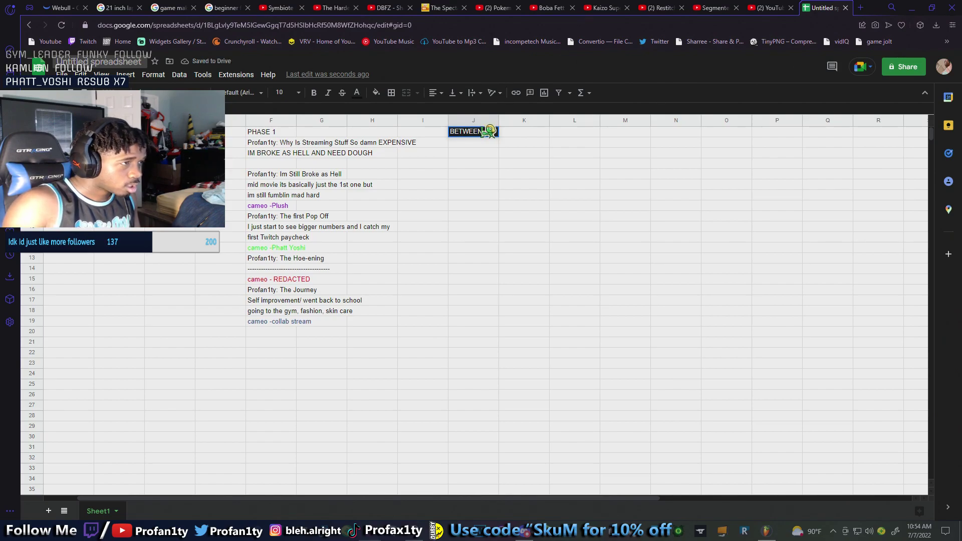
pyautogui.write(' PHASE')
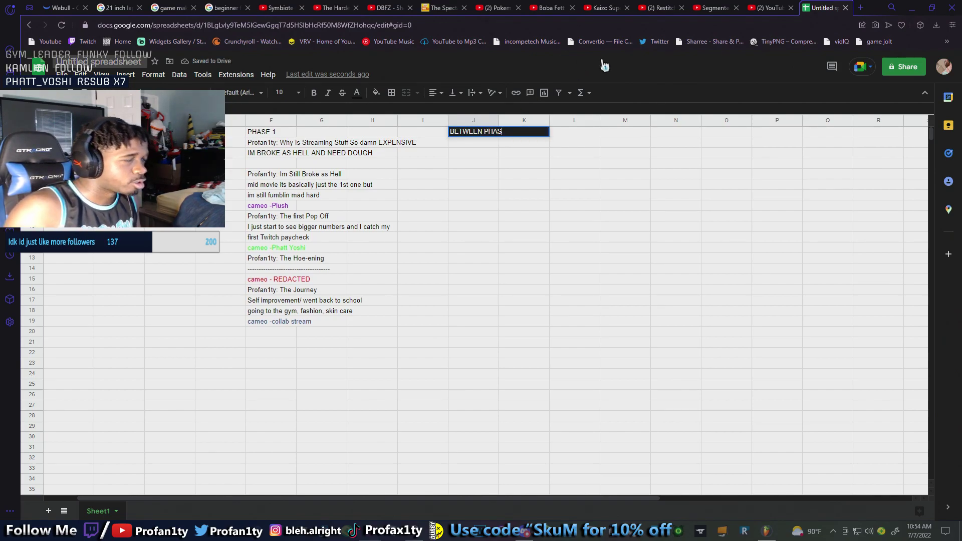
pyautogui.click(459, 145)
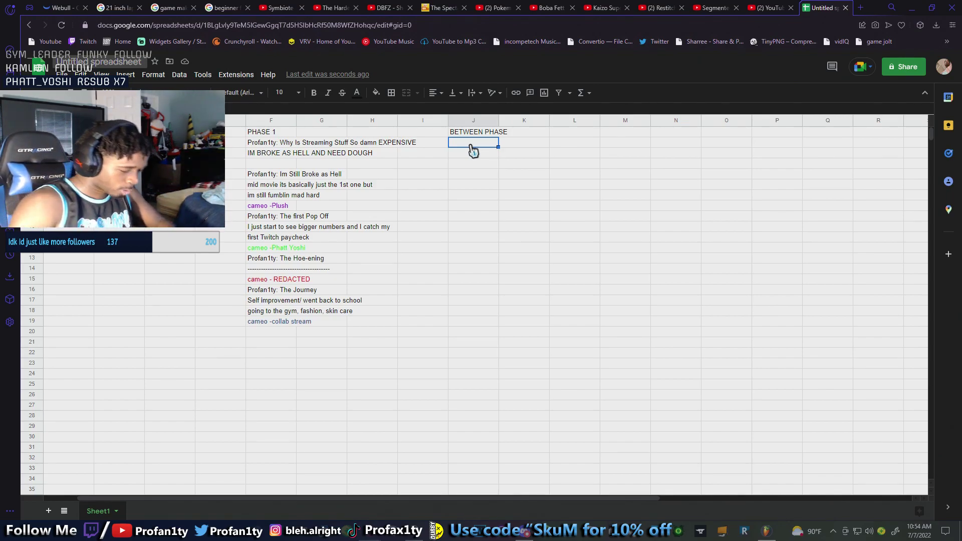
pyautogui.write('gYM')
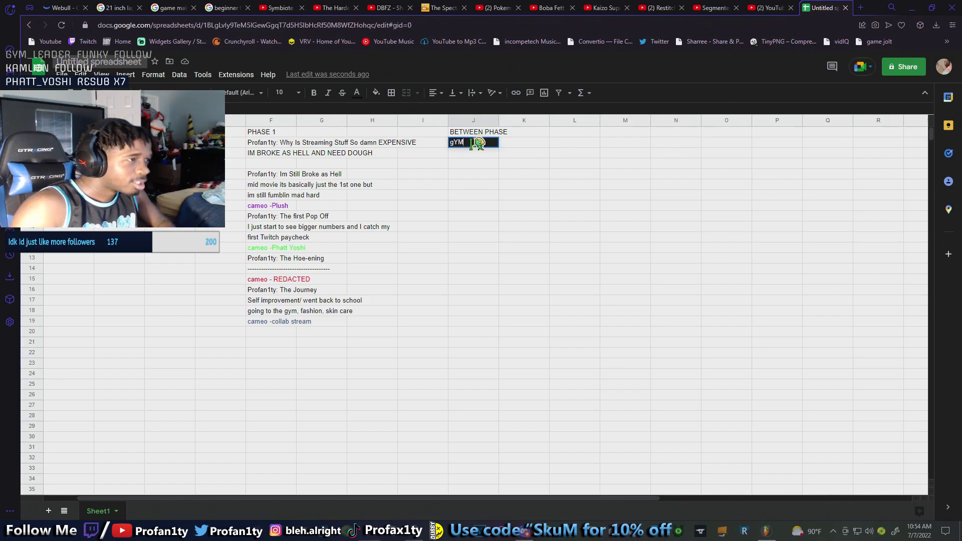
pyautogui.press('BackSpace')
pyautogui.press('BackSpace')
pyautogui.press('BackSpace')
pyautogui.press('BackSpace')
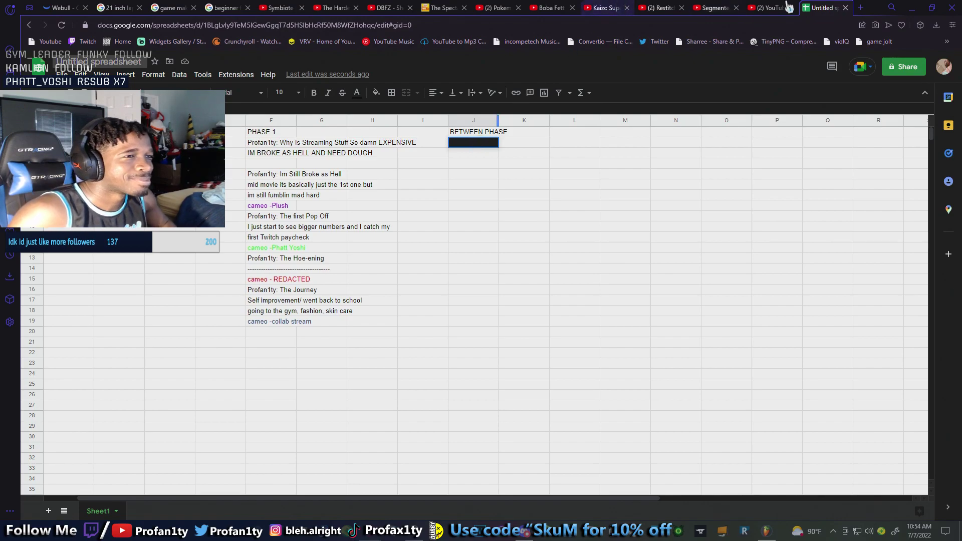
# Search the web in a new tab for "how heavy are the dumbbells you lift" and look over the series title and results
pyautogui.click(860, 8)
pyautogui.write('how heavy')
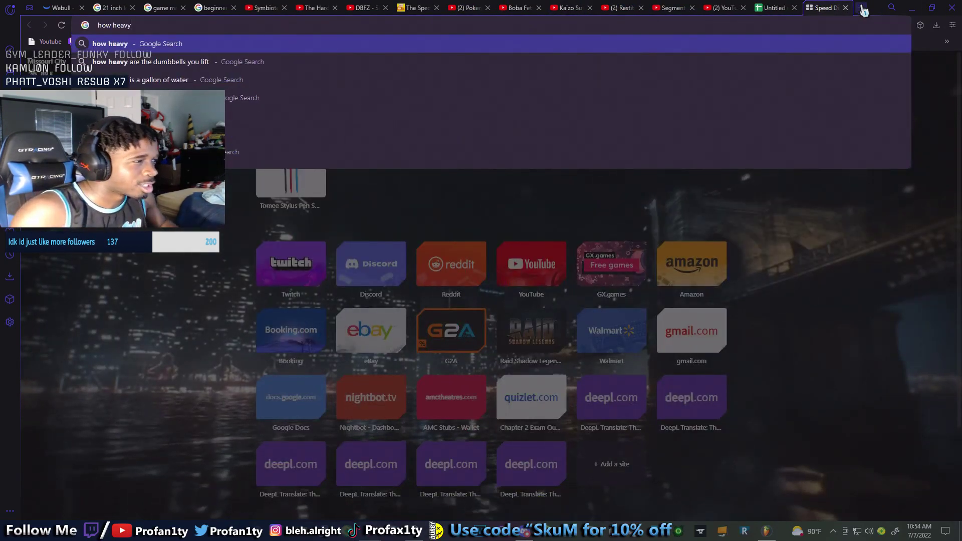
pyautogui.click(772, 8)
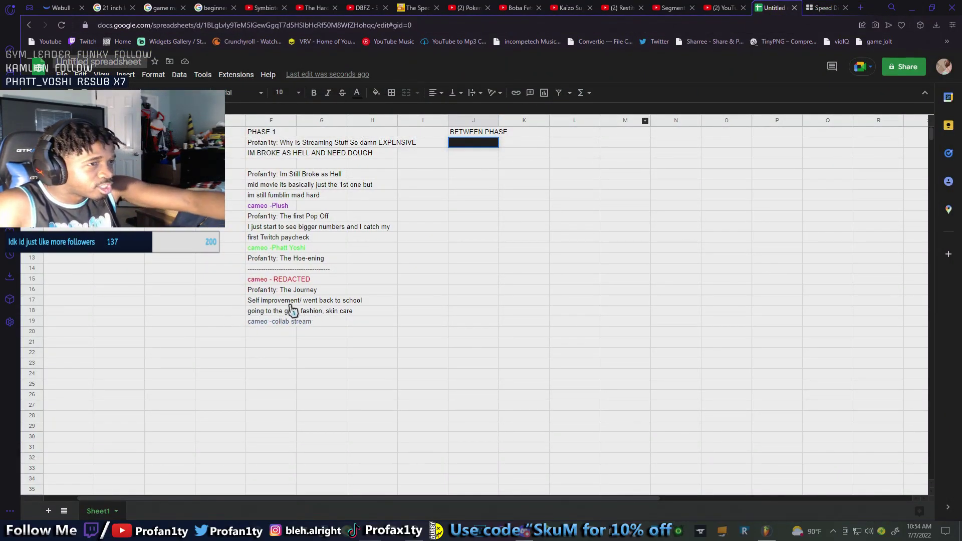
pyautogui.click(823, 7)
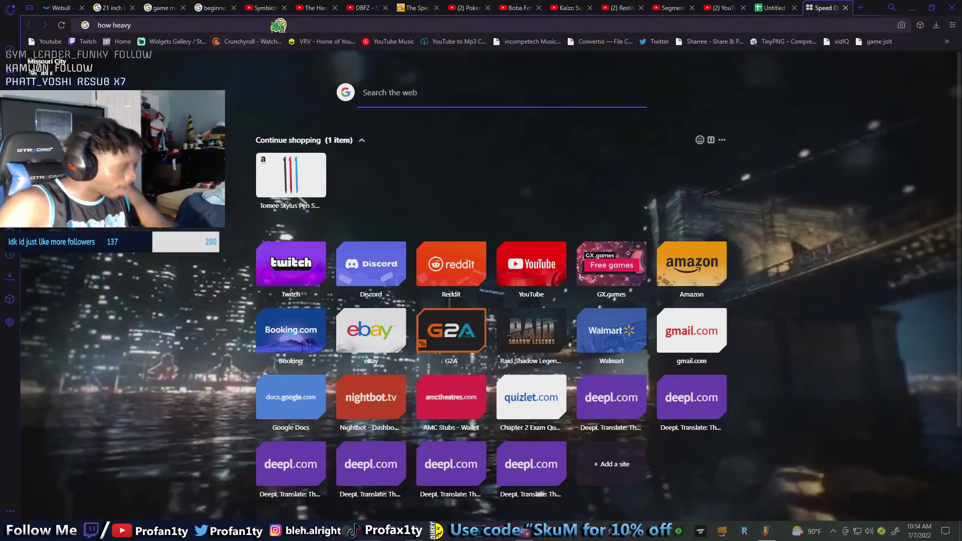
pyautogui.write('l')
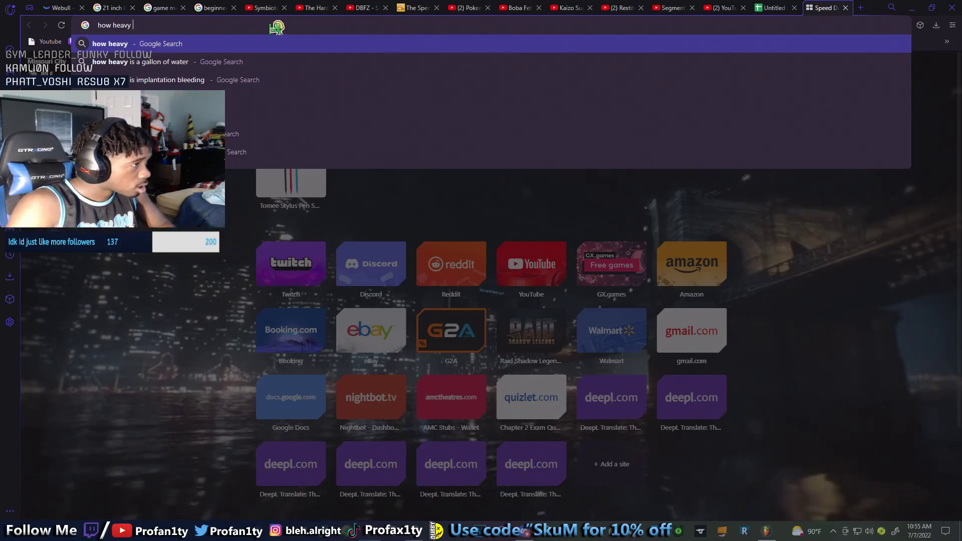
pyautogui.press('BackSpace')
pyautogui.write('are')
pyautogui.press('Down')
pyautogui.press('Return')
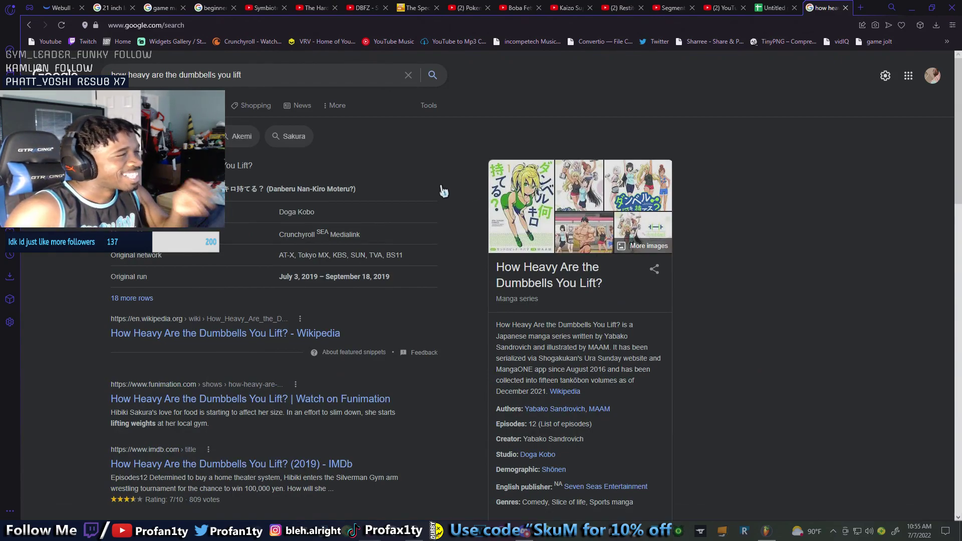
pyautogui.scroll(-4, 556, 295)
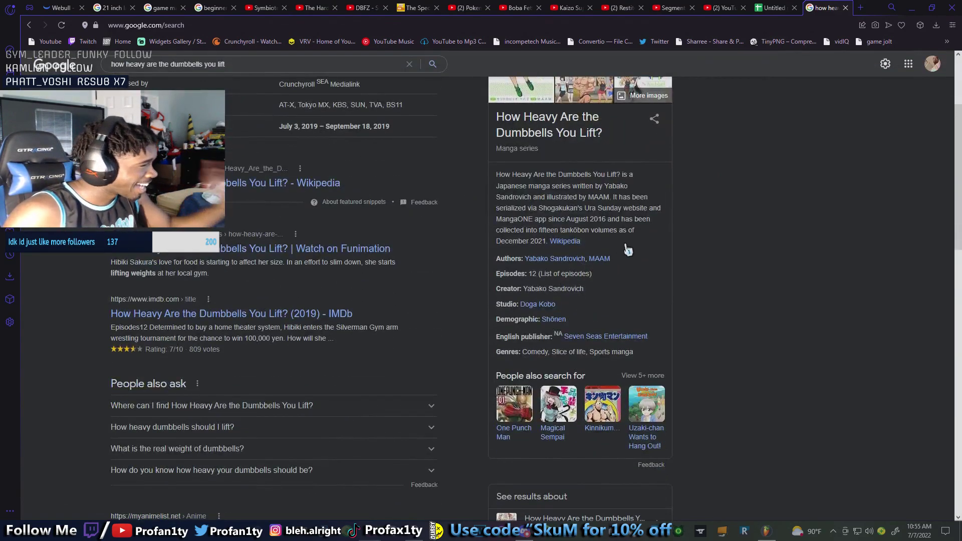
pyautogui.scroll(-1, 628, 249)
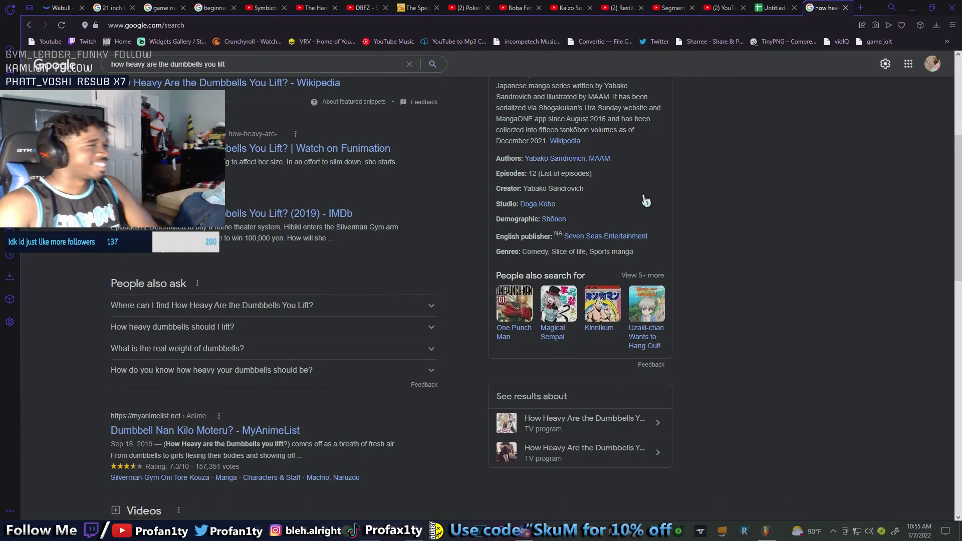
pyautogui.scroll(5, 646, 200)
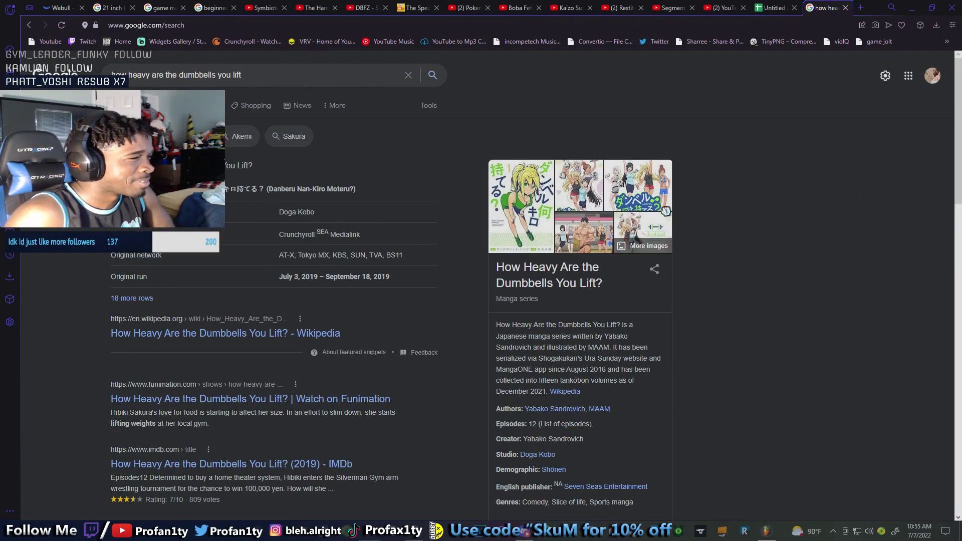
pyautogui.moveTo(619, 298); pyautogui.dragTo(522, 267)
pyautogui.click(571, 287)
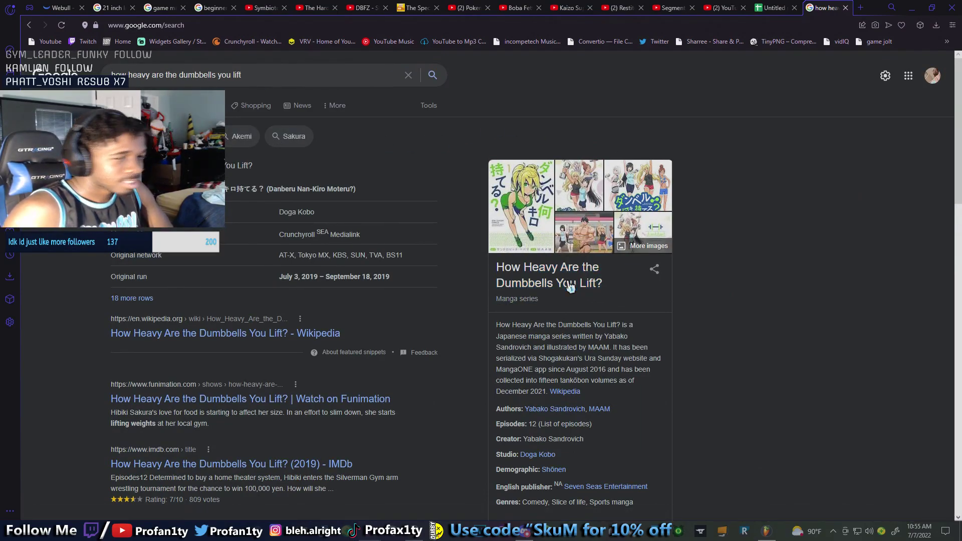
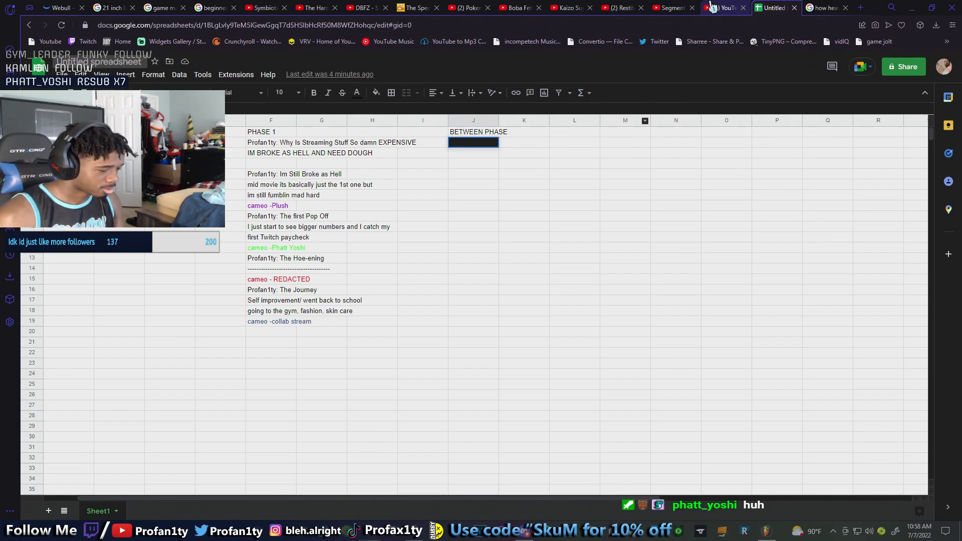
# Enter the title "How Heavy Are The Villains You Carry" in cell J2 under "BETWEEN PHASE"
pyautogui.write('How')
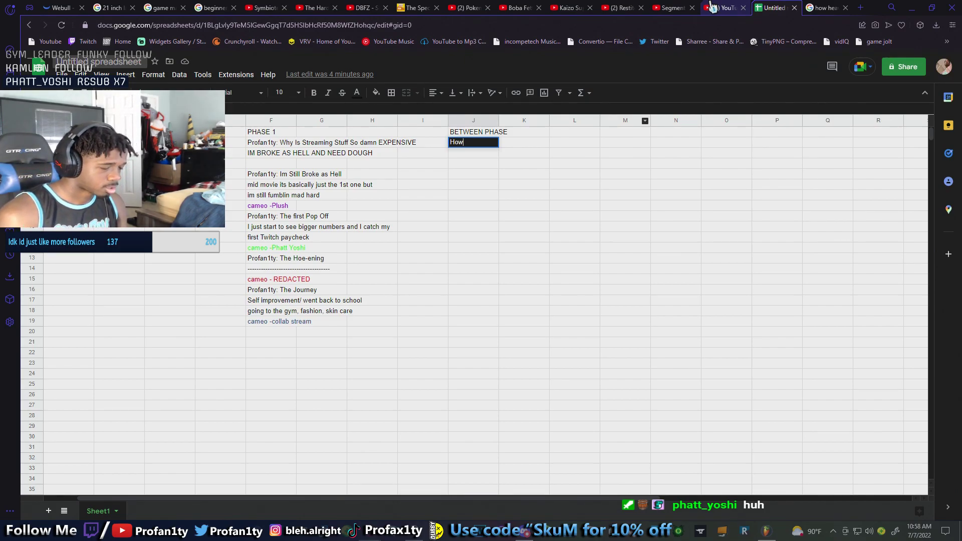
pyautogui.write(' hea')
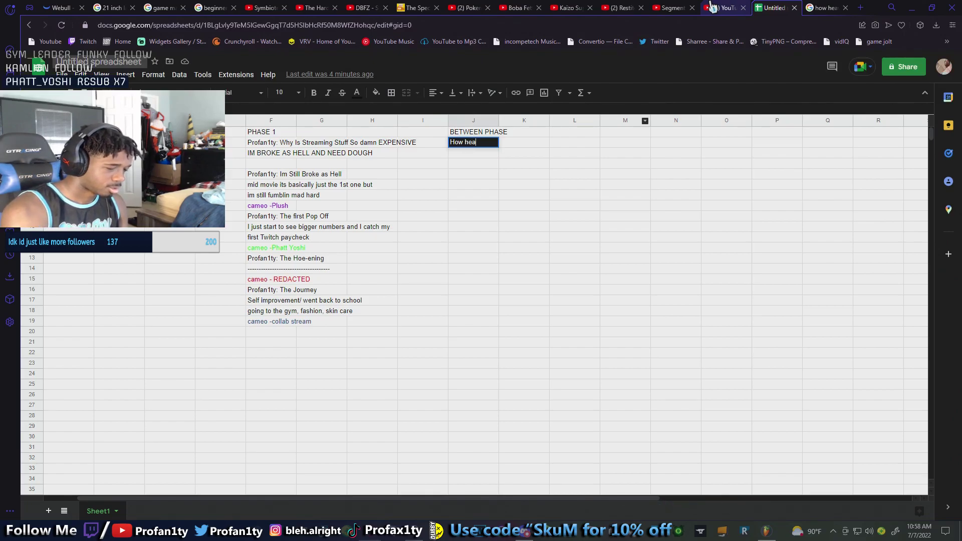
pyautogui.write('vy are the')
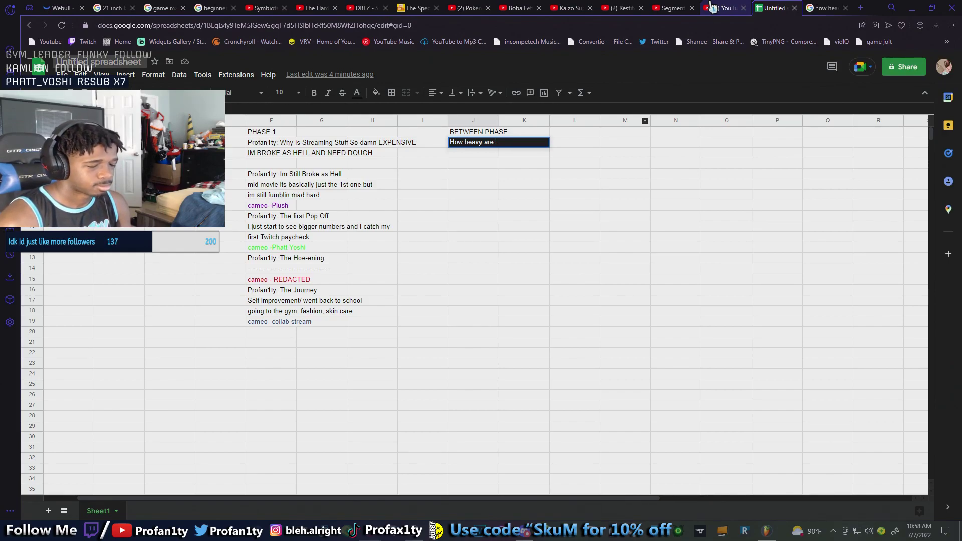
pyautogui.press('BackSpace')
pyautogui.press('BackSpace')
pyautogui.press('BackSpace')
pyautogui.press('BackSpace')
pyautogui.press('BackSpace')
pyautogui.press('BackSpace')
pyautogui.press('BackSpace')
pyautogui.press('BackSpace')
pyautogui.press('BackSpace')
pyautogui.press('BackSpace')
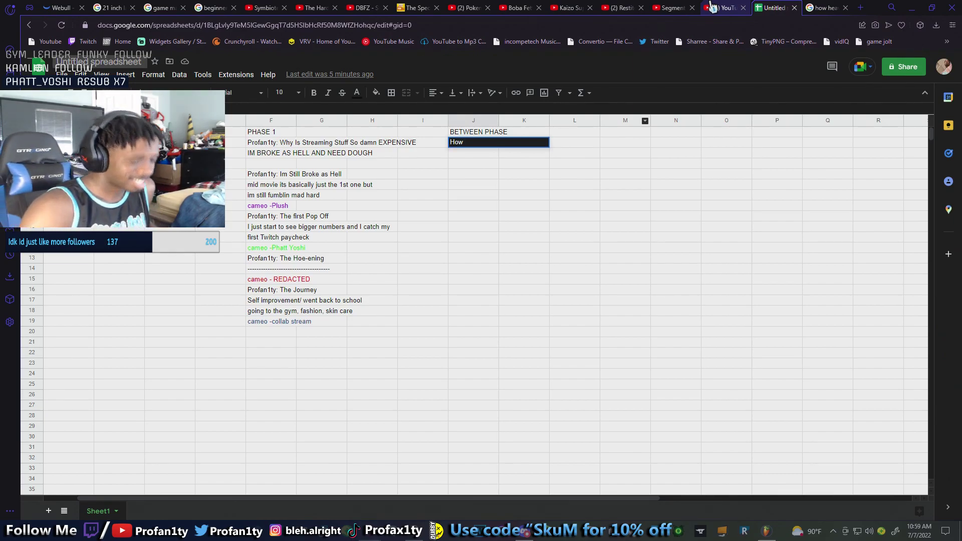
pyautogui.write('v')
pyautogui.write('Heavy ')
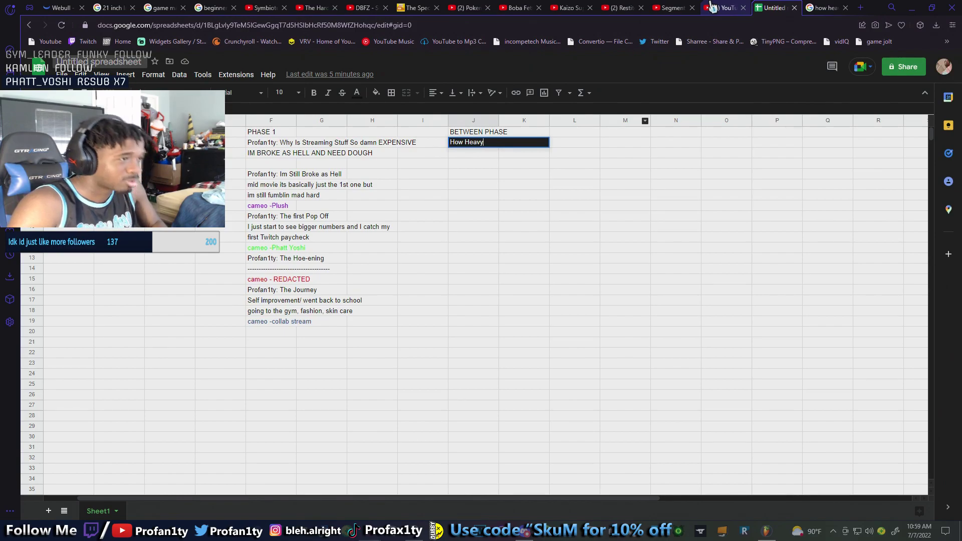
pyautogui.write('Are The Villains ')
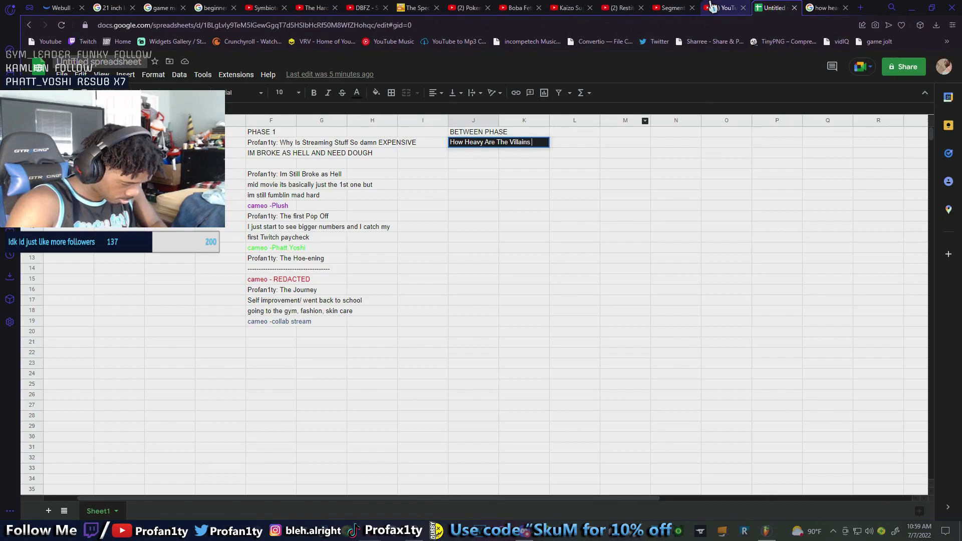
pyautogui.write('You Carr')
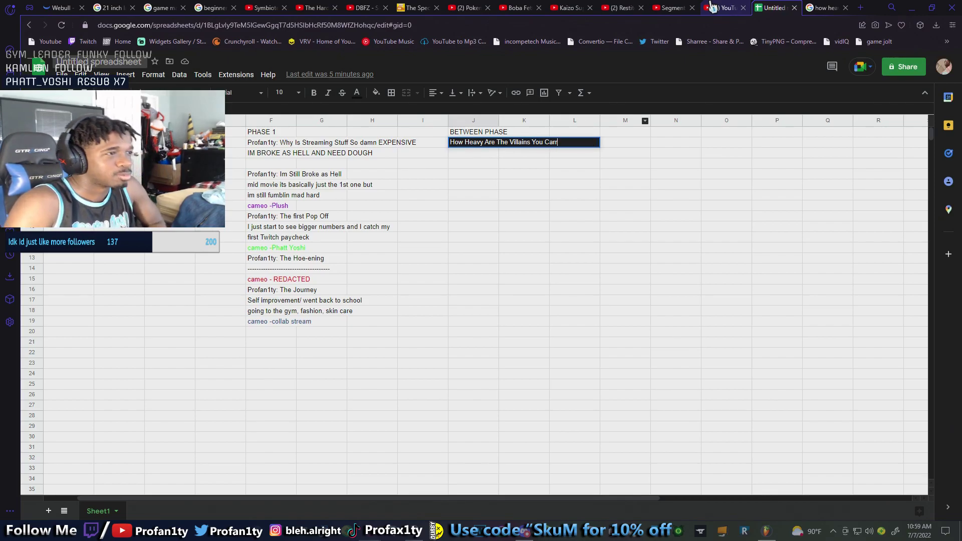
pyautogui.write('y')
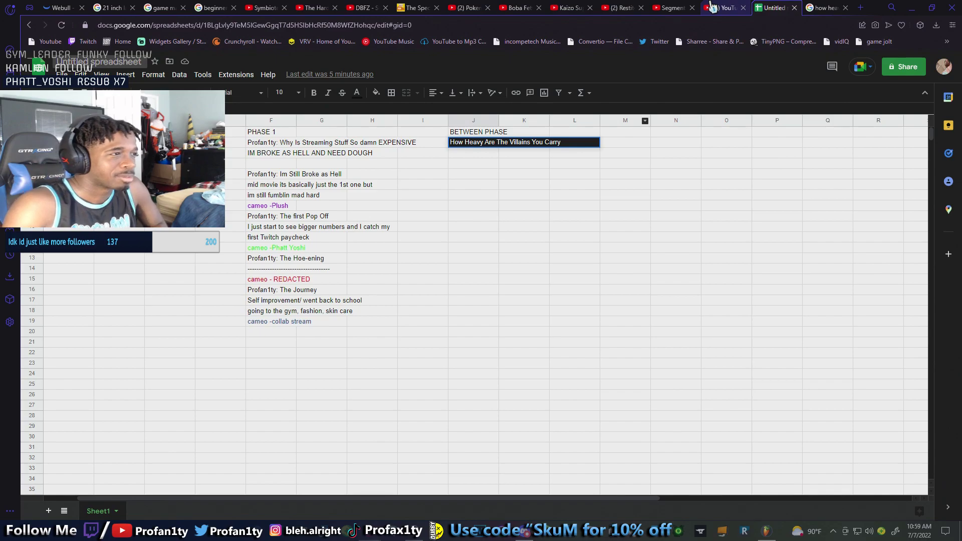
# Enter the heading "PHASE 2" in cell J4, leaving row 3 of that column blank
pyautogui.click(457, 166)
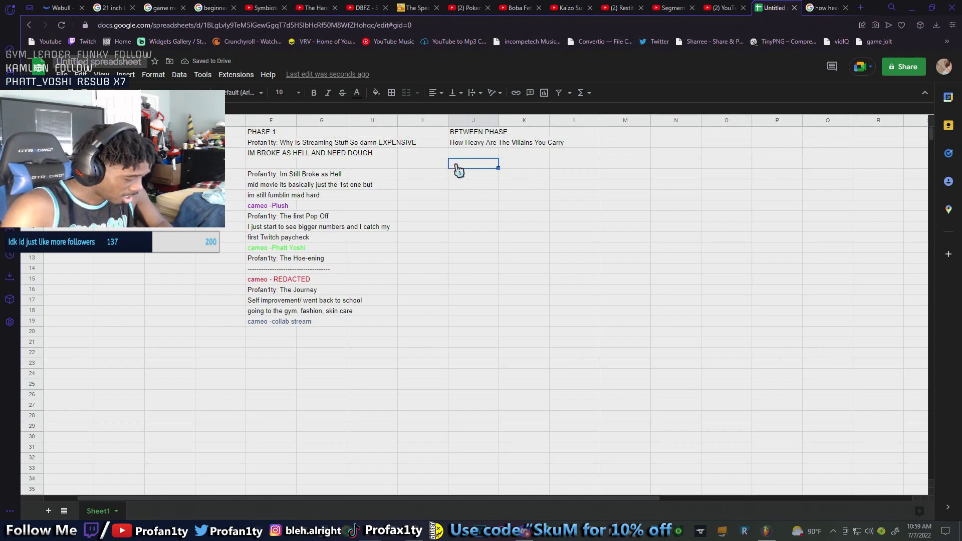
pyautogui.write('P')
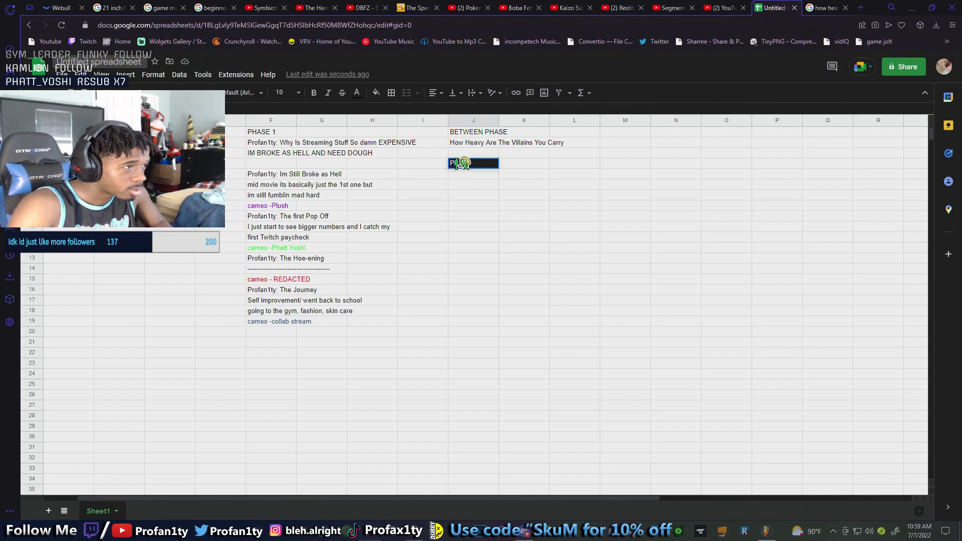
pyautogui.write('hase 2')
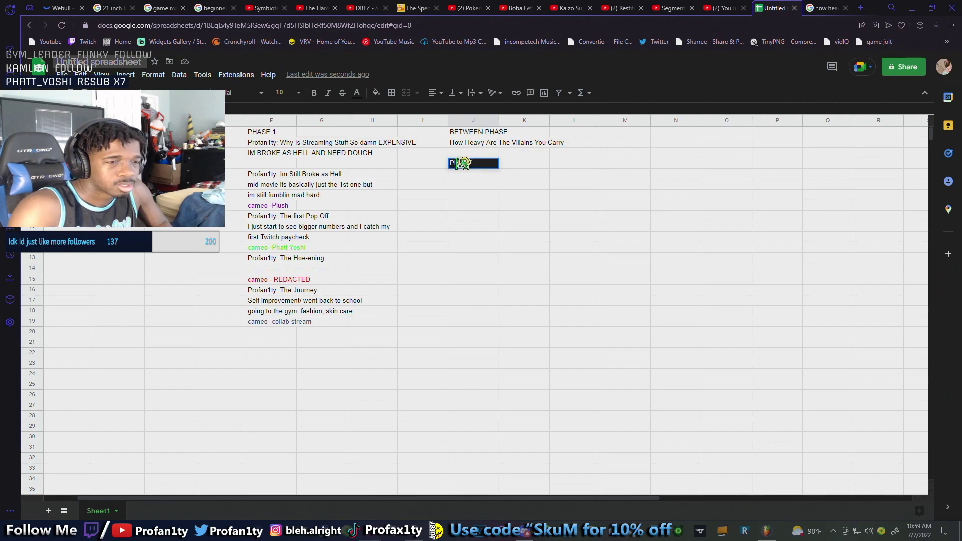
pyautogui.press('Return')
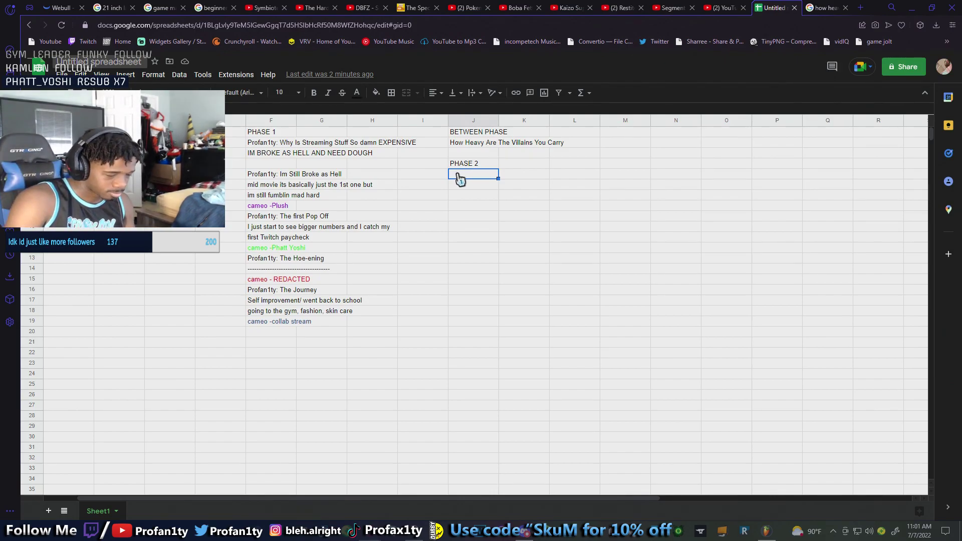
# Enter the title prefix "Profan1ty:" in cell J5 under "PHASE 2"
pyautogui.write('Profan1ty')
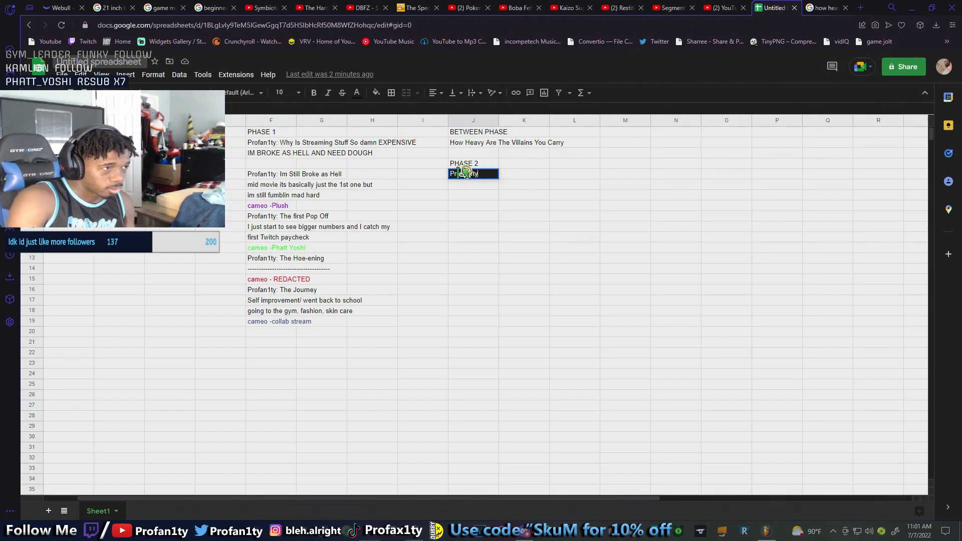
pyautogui.press('super')
pyautogui.write(':')
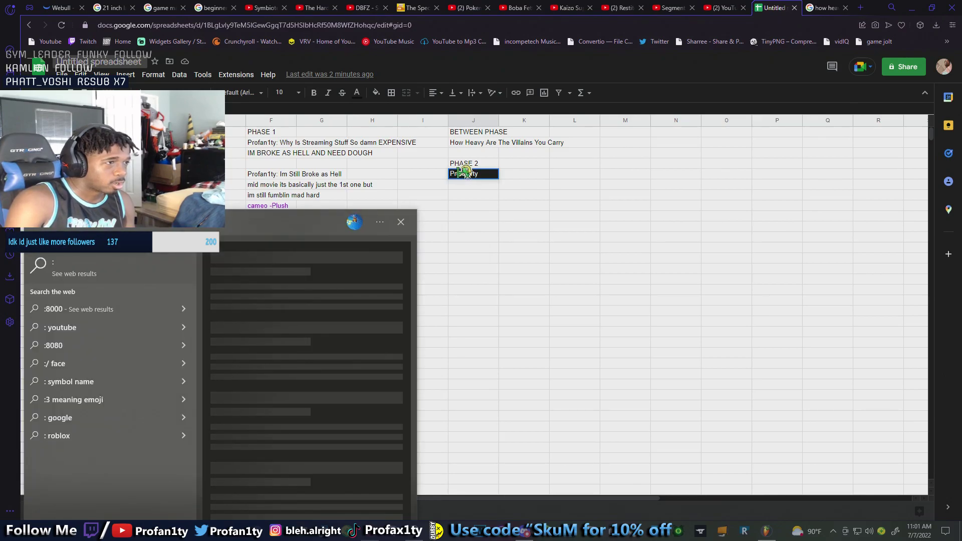
pyautogui.press('Escape')
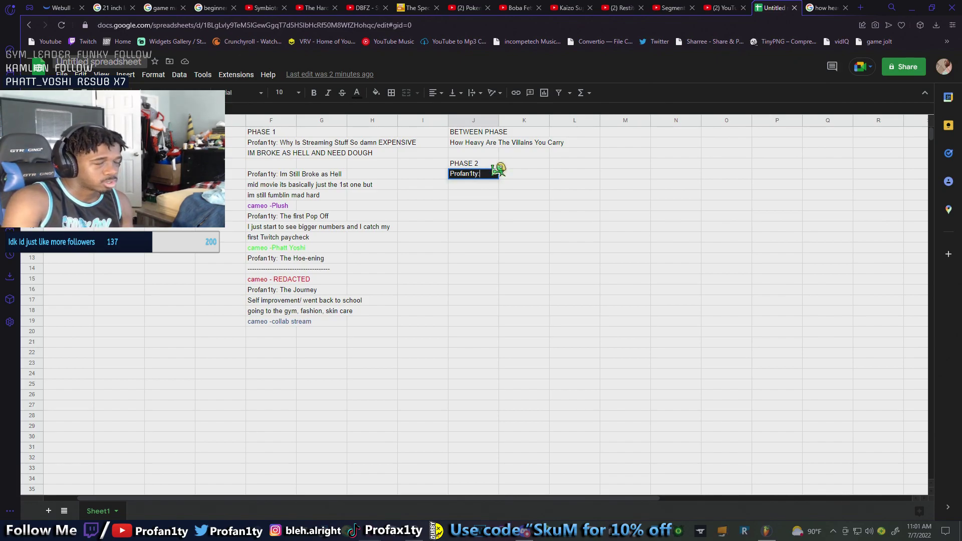
pyautogui.write(':')
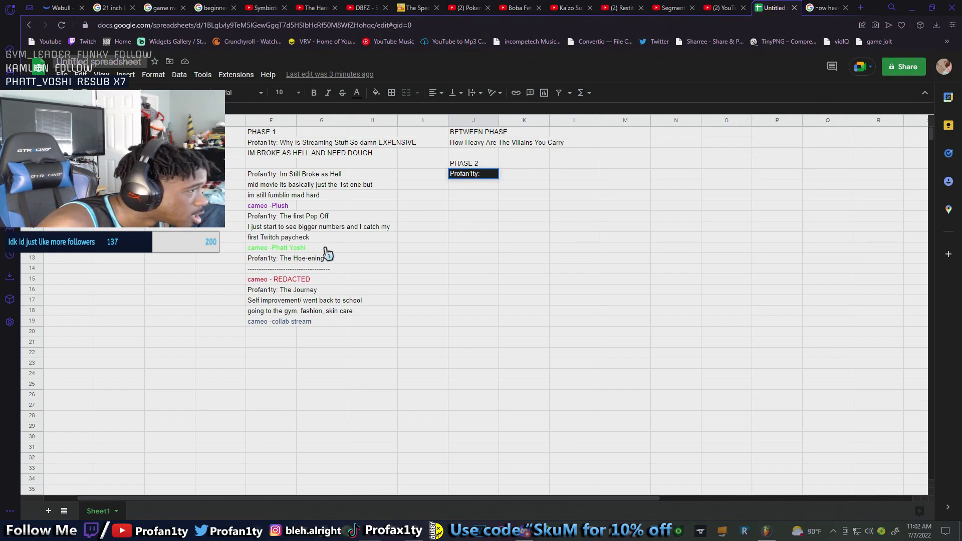
# Insert "Covid" into the dashed line in cell F14 under "Profan1ty: The Hoe-ening"
pyautogui.click(276, 270)
pyautogui.doubleClick(281, 267)
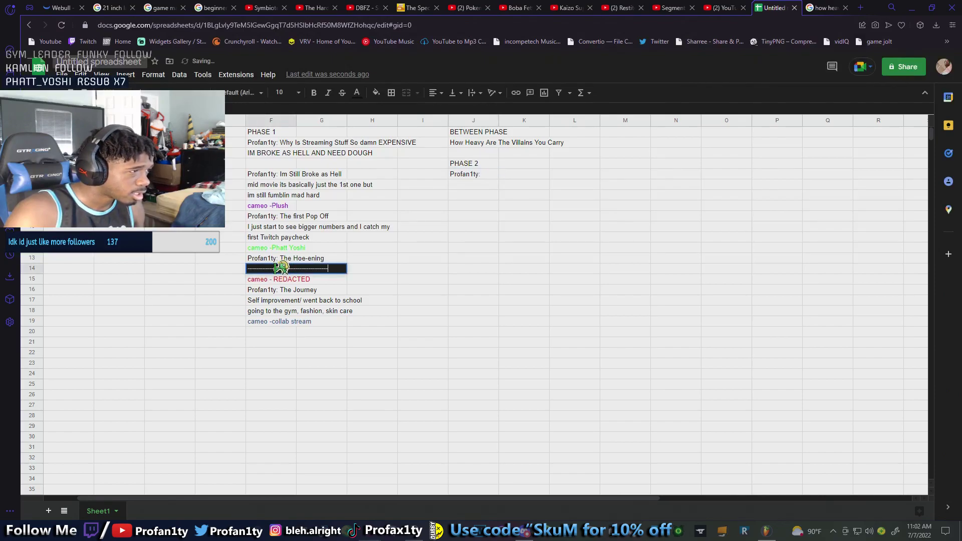
pyautogui.click(283, 268)
pyautogui.write('Covid')
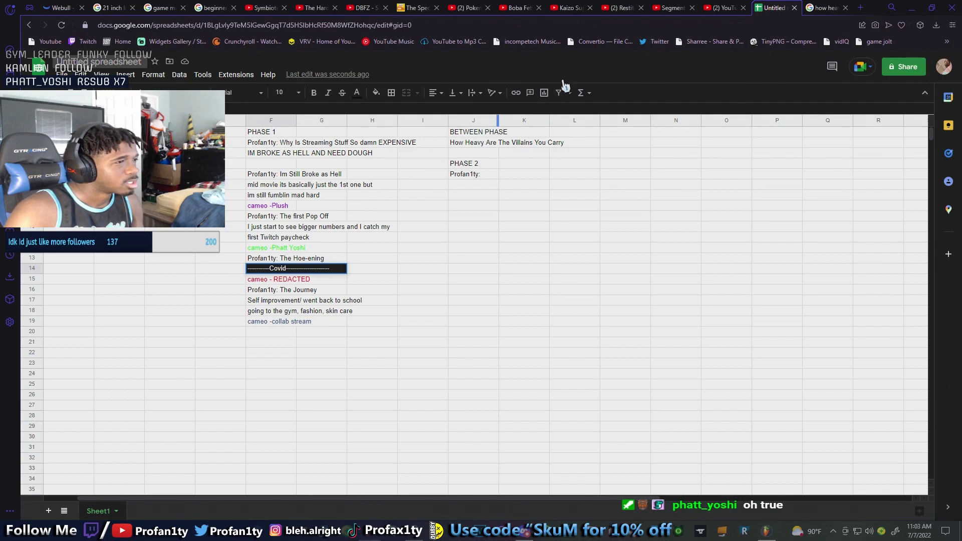
# Complete the first Phase 2 title in cell J5 so it reads "Profan1ty: Useless skills"
pyautogui.click(462, 186)
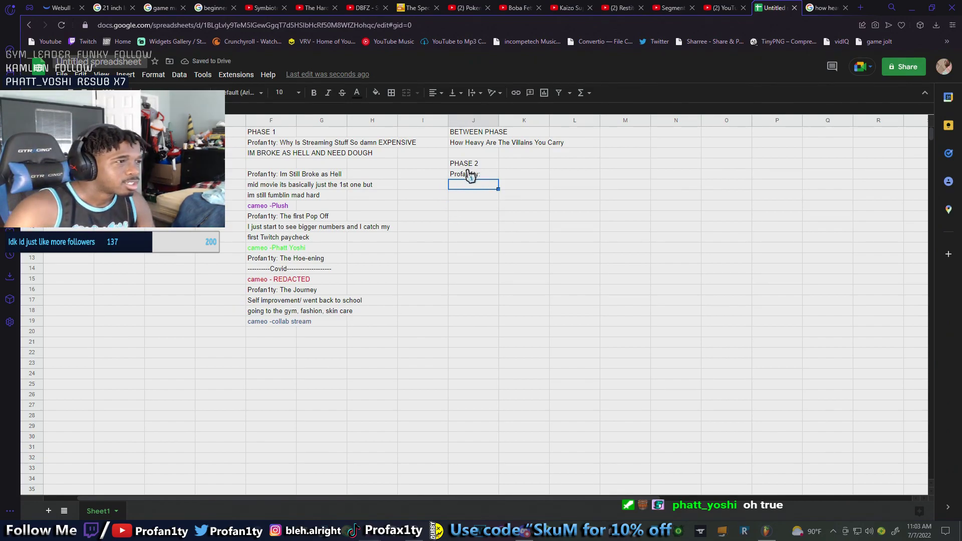
pyautogui.click(476, 175)
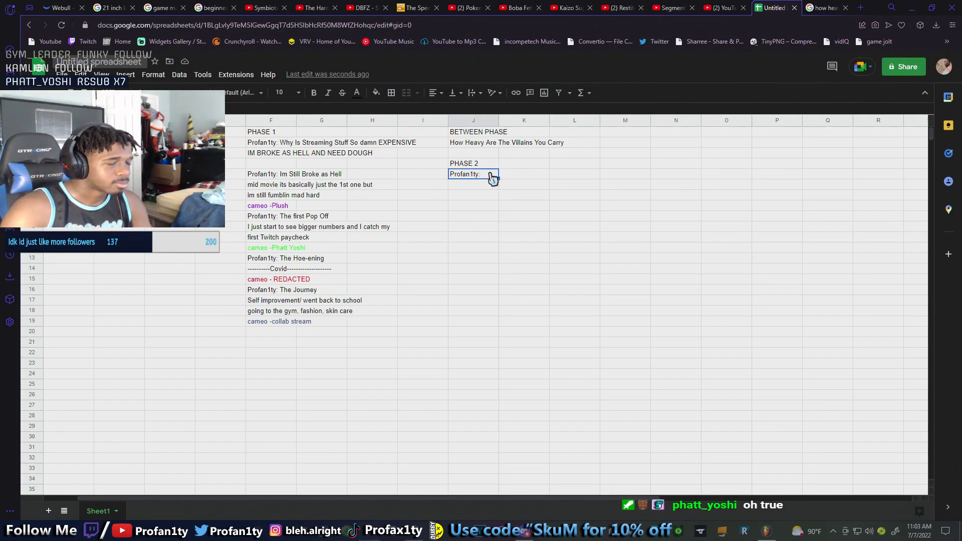
pyautogui.doubleClick(493, 174)
pyautogui.write('Using skil')
pyautogui.write('ls')
# Enter the description "I cant use any of this shit" in cell J6 under the "Useless skills" title
pyautogui.click(467, 188)
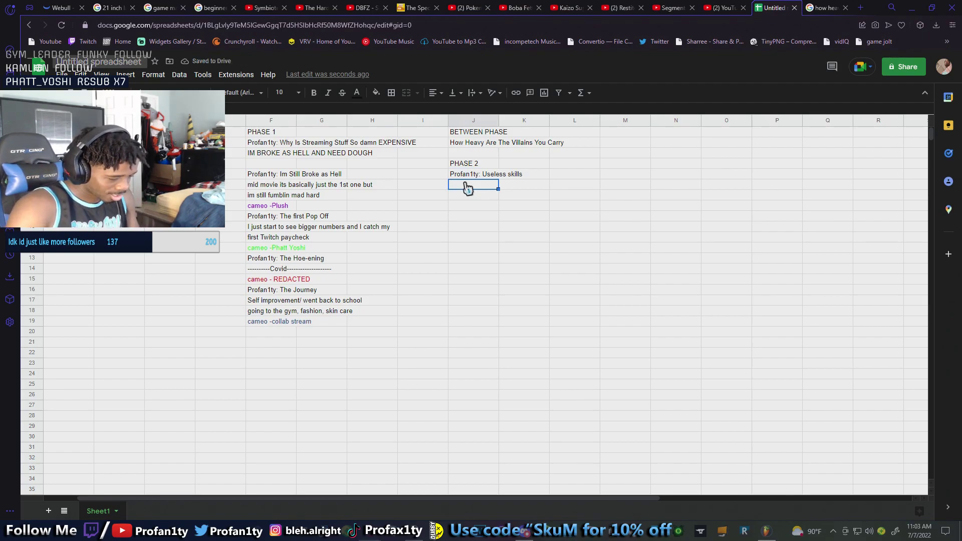
pyautogui.write('I cxal')
pyautogui.write('e')
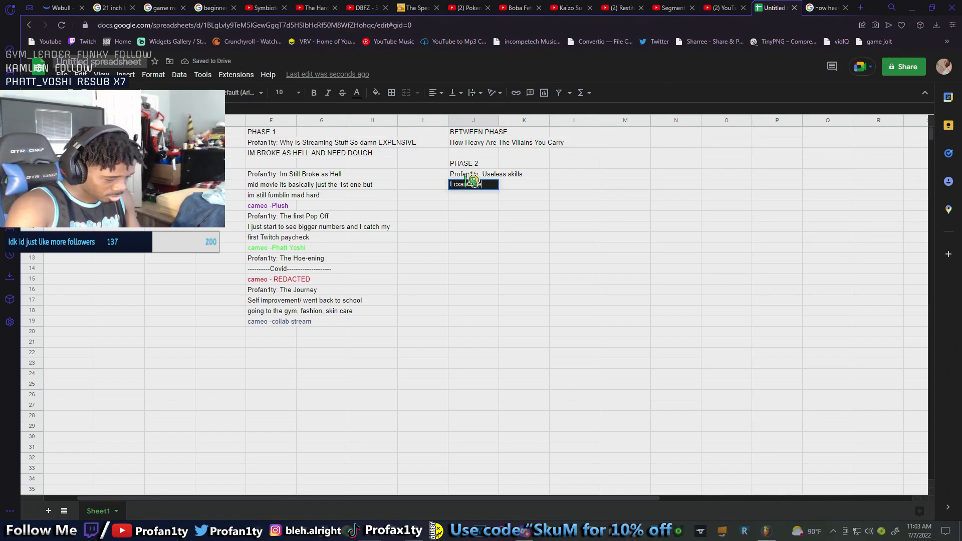
pyautogui.write(' any of this shit')
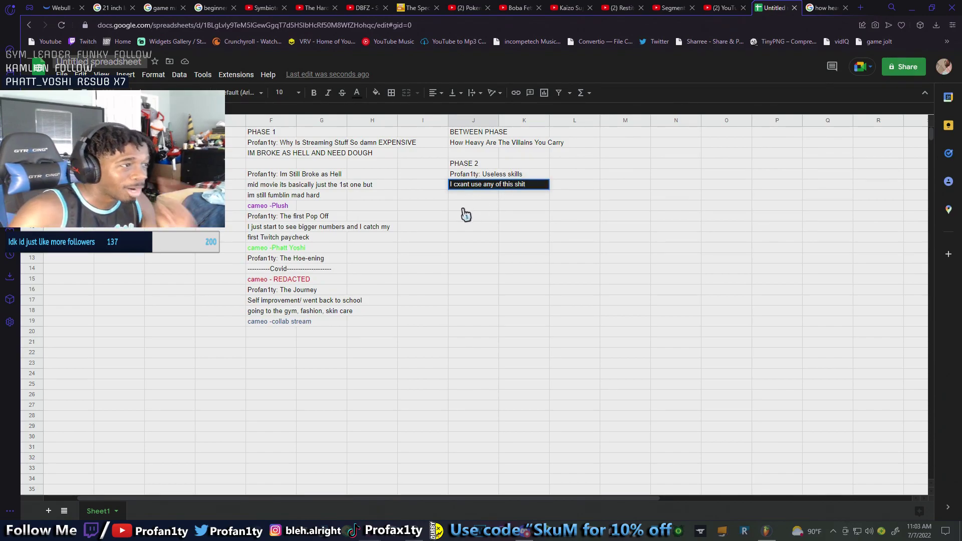
pyautogui.press('BackSpace')
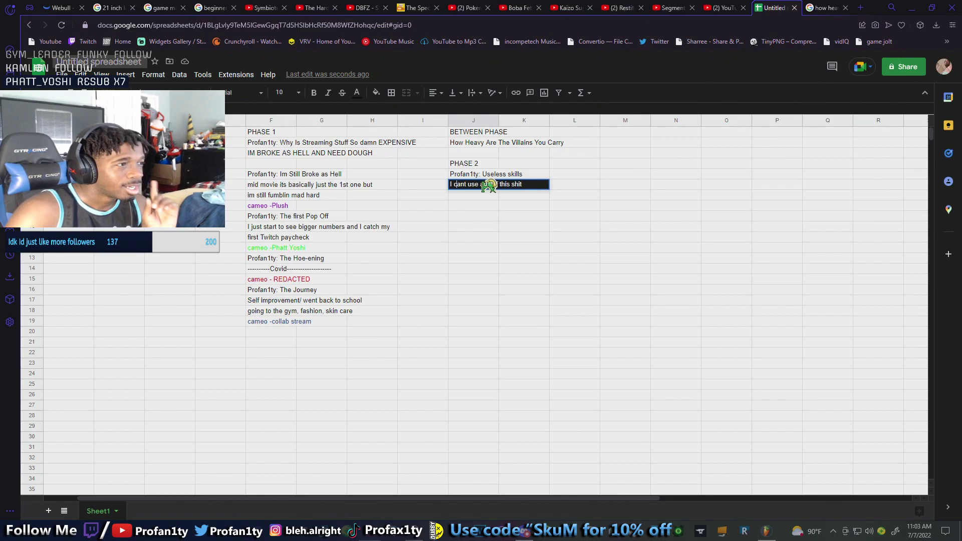
pyautogui.click(464, 210)
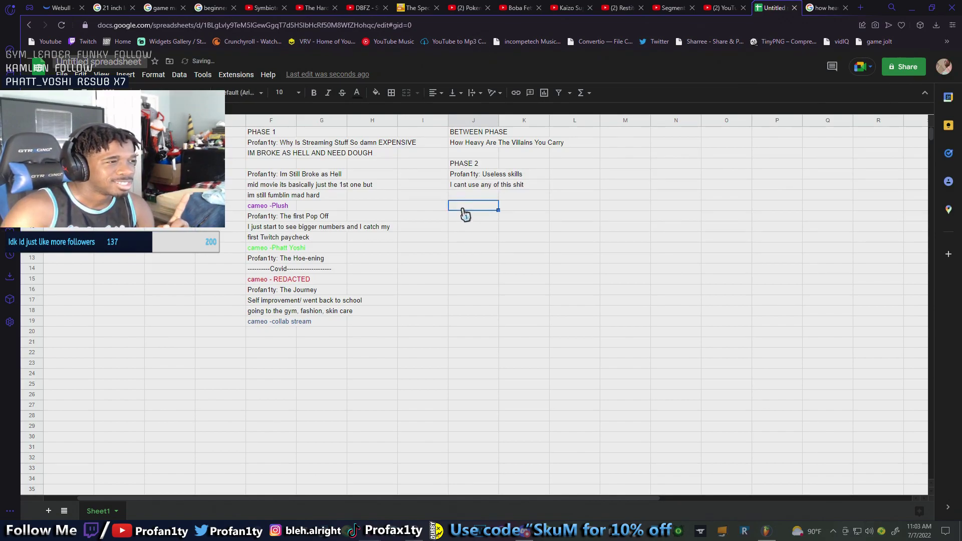
# Enter a "cameo -" line with the guest's name in cell J7 and color its text light blue
pyautogui.click(465, 199)
pyautogui.write('ca')
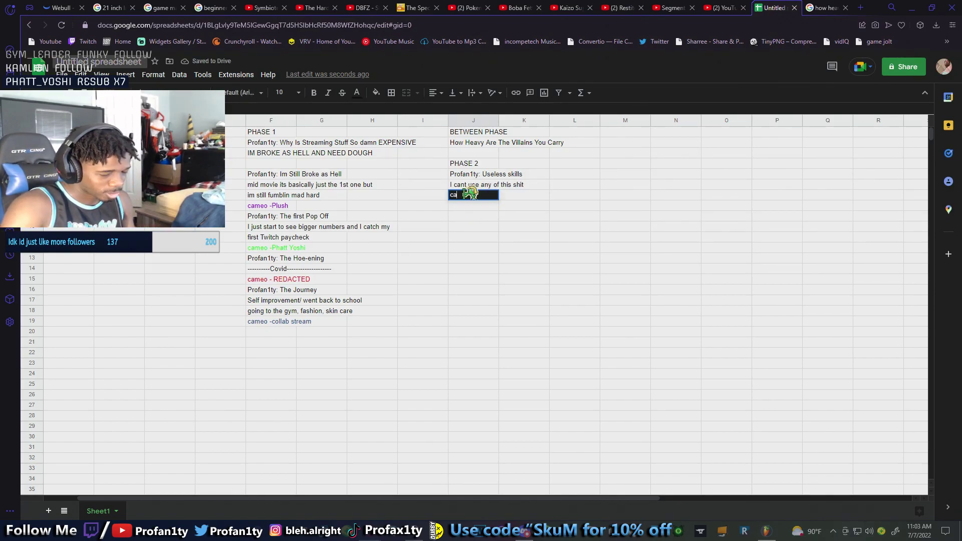
pyautogui.write('meo-')
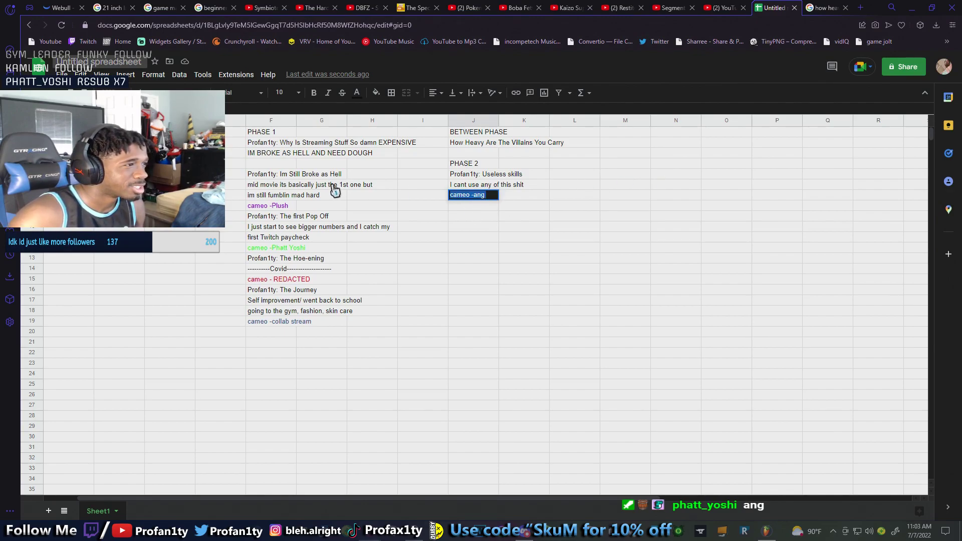
pyautogui.click(357, 94)
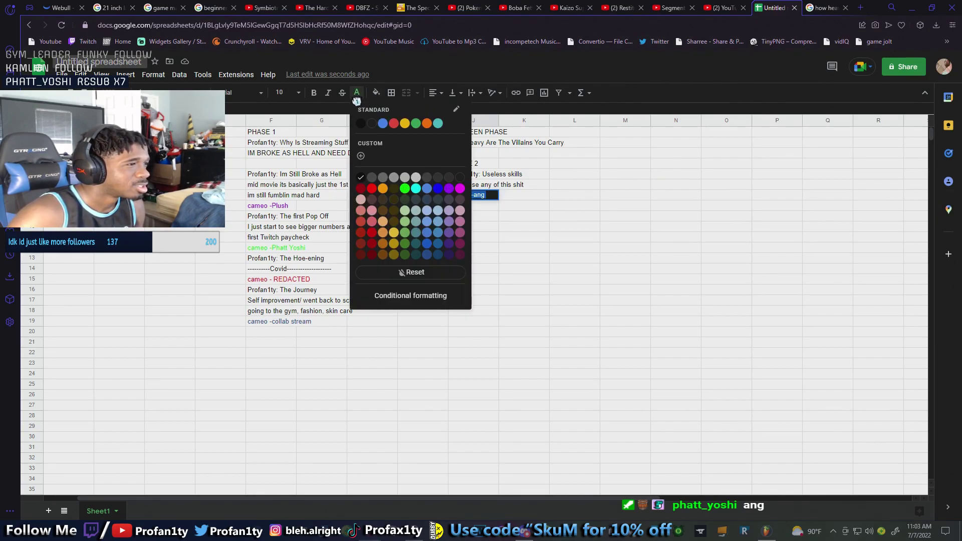
pyautogui.click(449, 188)
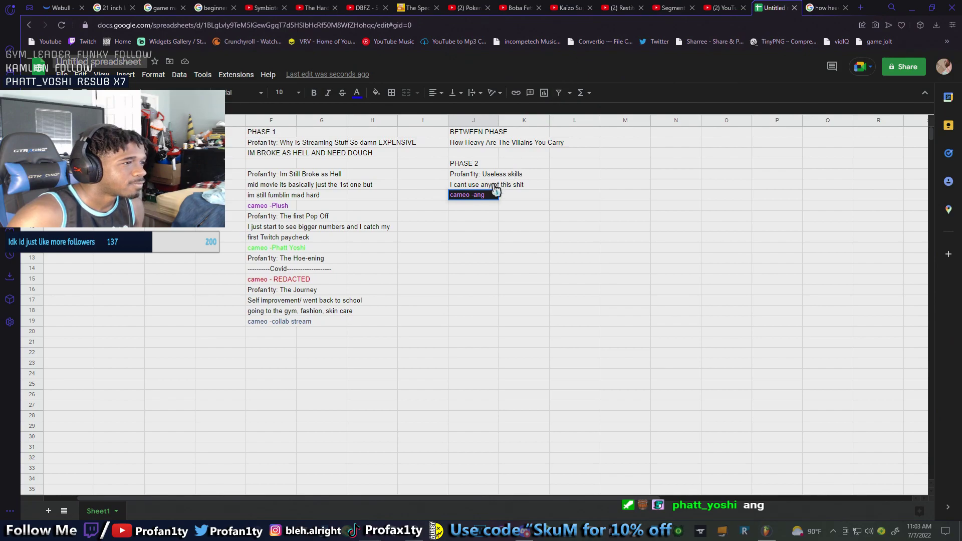
pyautogui.moveTo(496, 195); pyautogui.dragTo(413, 200)
pyautogui.click(357, 93)
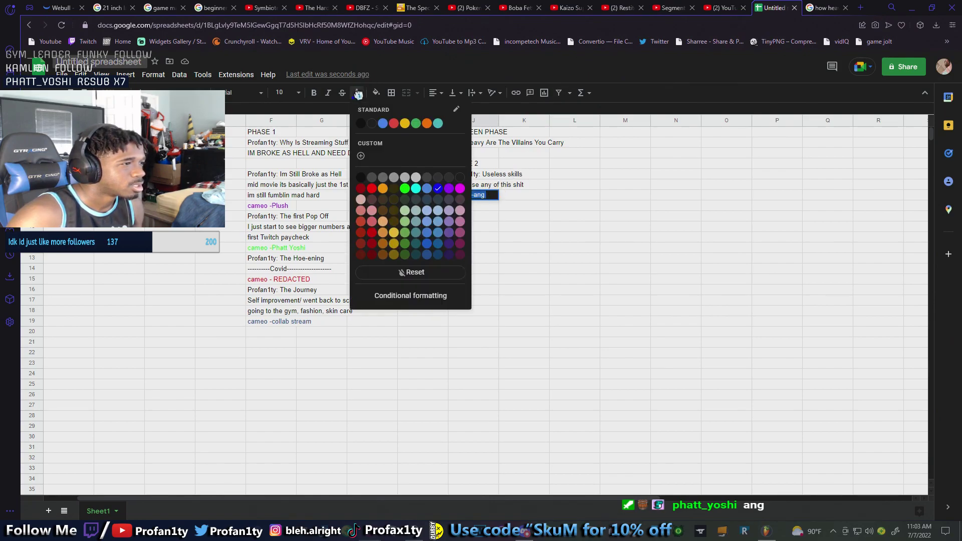
pyautogui.click(429, 193)
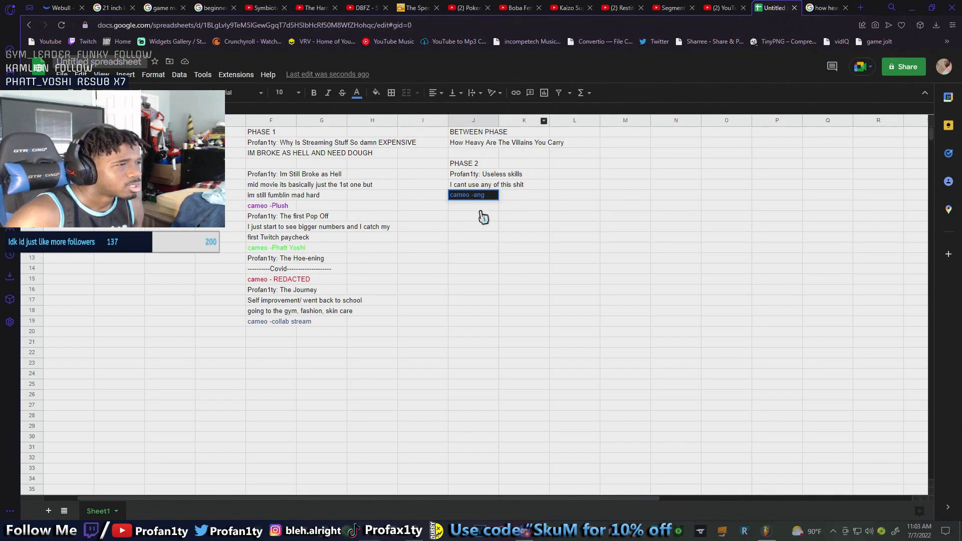
# Enter the second Phase 2 title "Profan1ty: Not so Useless Skills" in cell J9, leaving row 8 blank
pyautogui.doubleClick(463, 206)
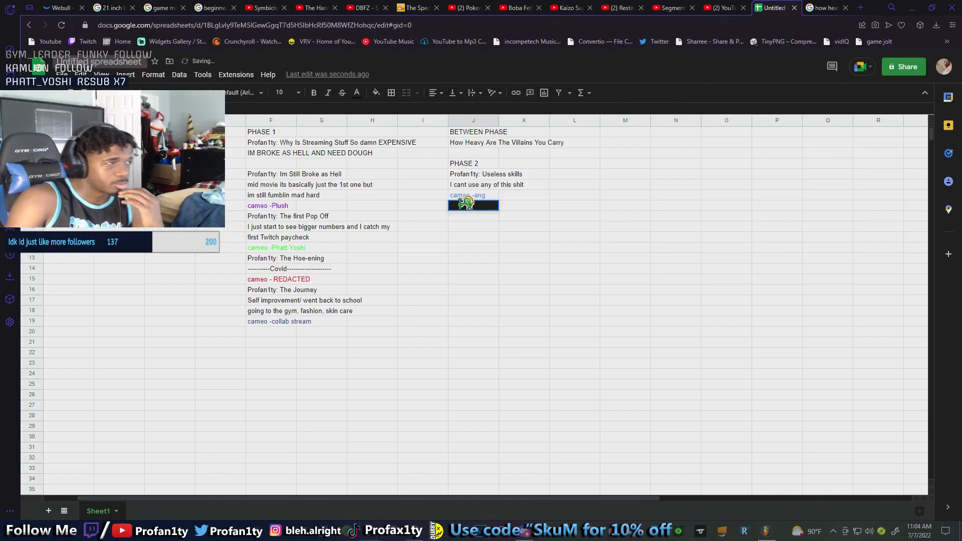
pyautogui.click(463, 219)
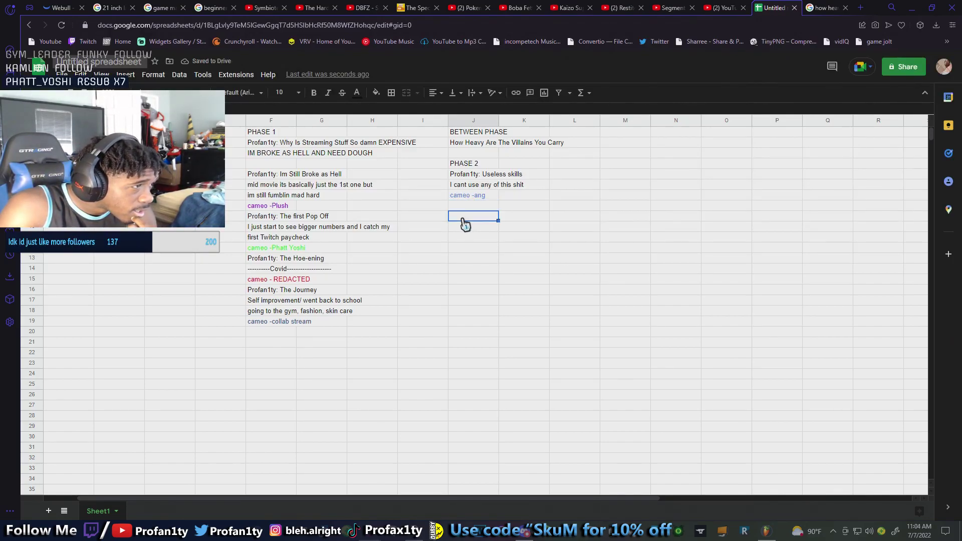
pyautogui.doubleClick(466, 220)
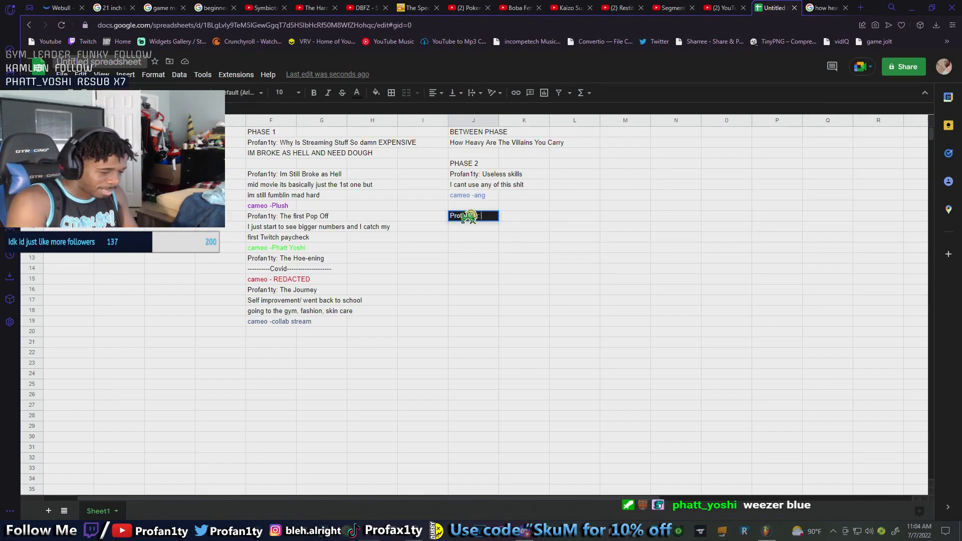
pyautogui.write('Not so u')
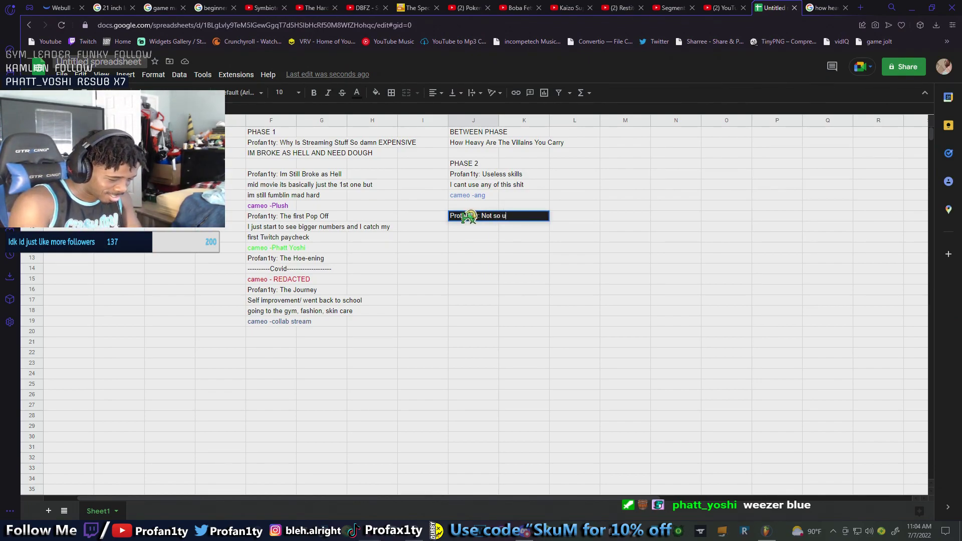
pyautogui.write('seless ')
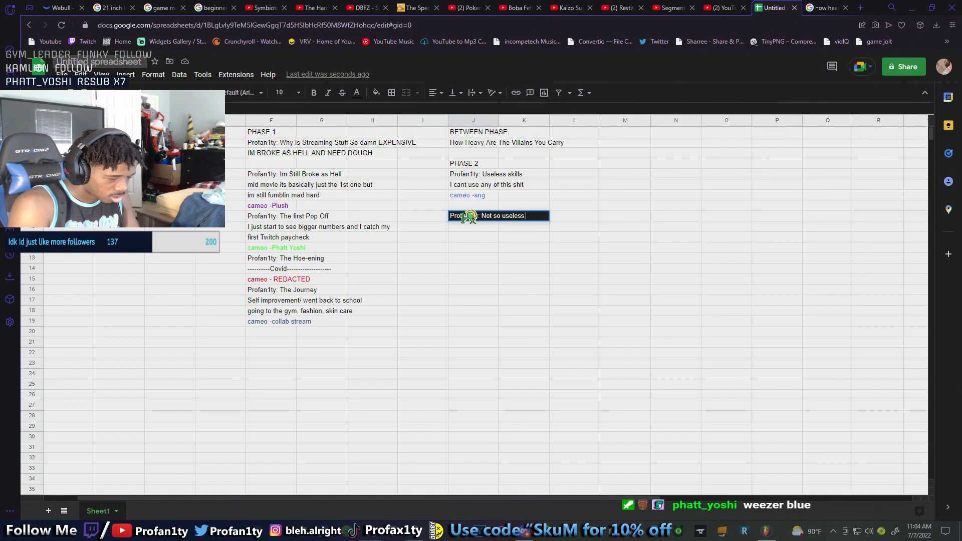
pyautogui.write('Skills')
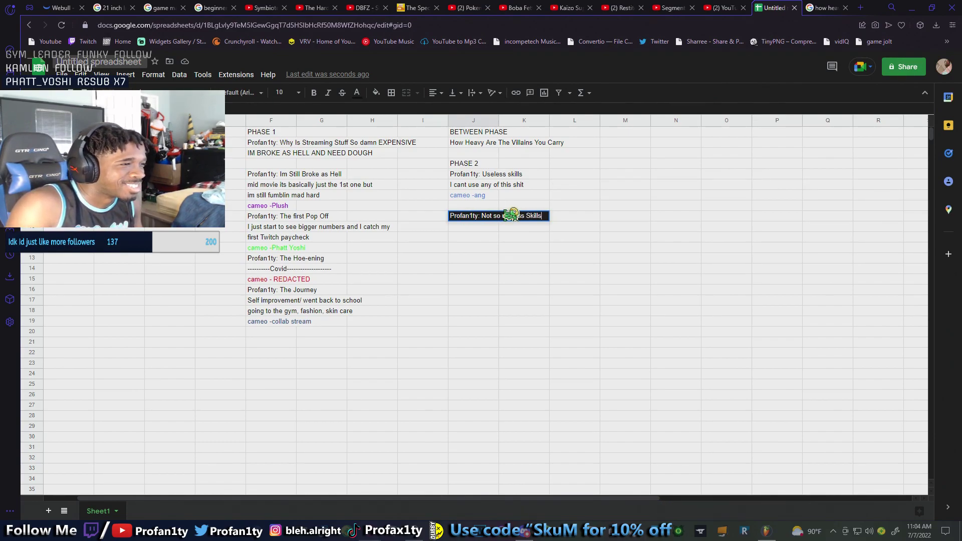
pyautogui.click(506, 214)
pyautogui.press('BackSpace')
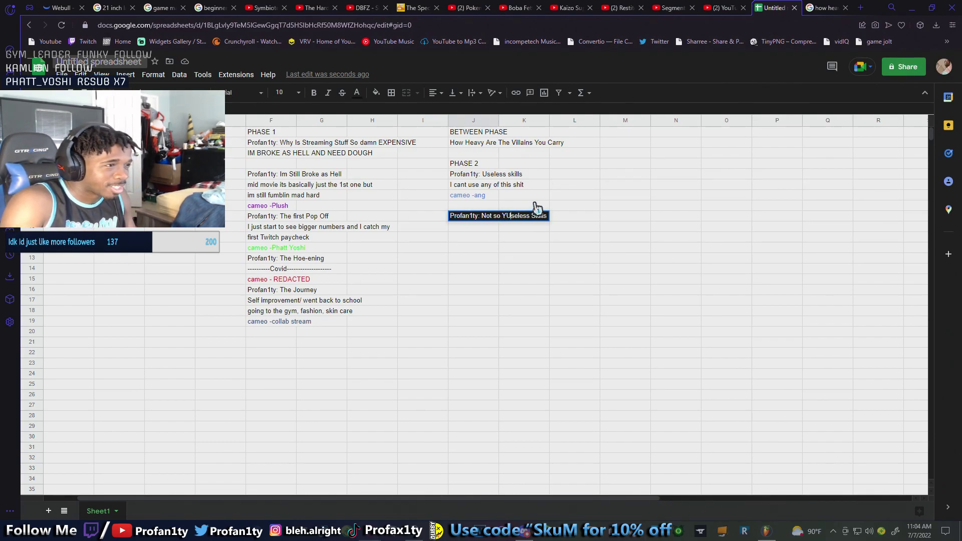
pyautogui.write('U')
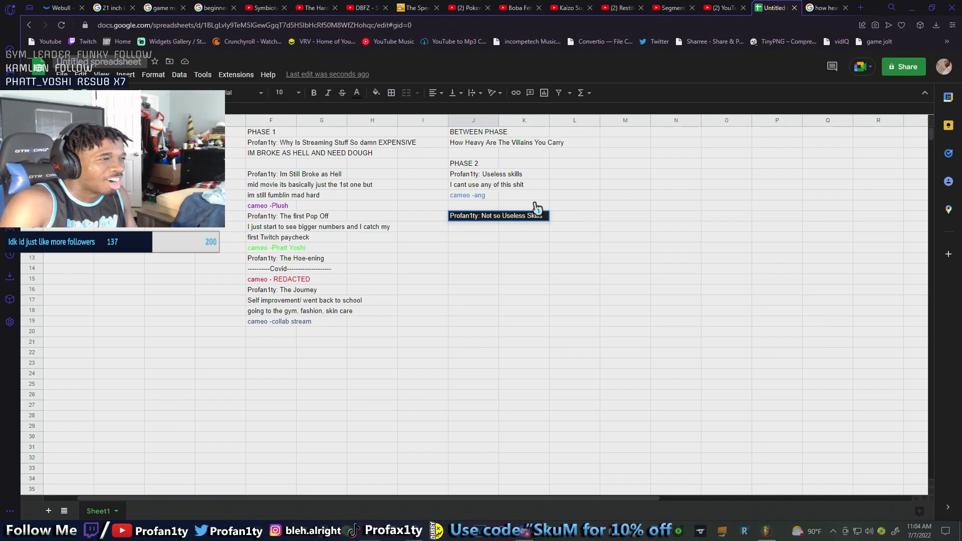
# Begin the description in cell J10 with "Events become" and rework the misspelled last word
pyautogui.click(461, 231)
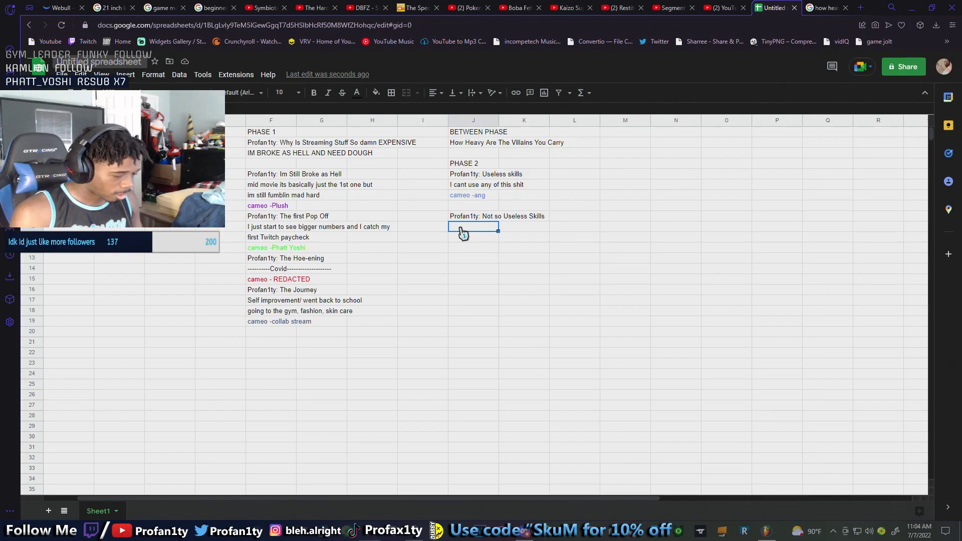
pyautogui.write('Eve')
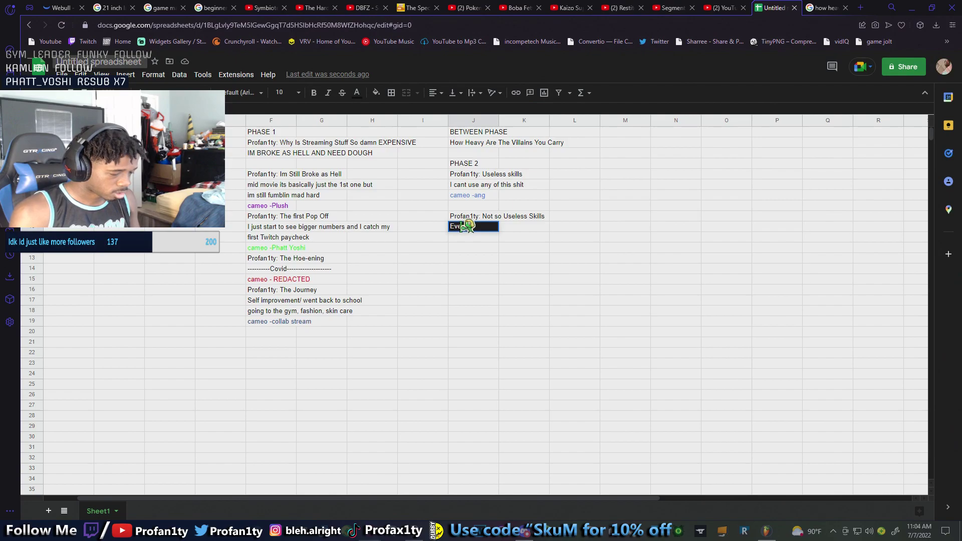
pyautogui.write('n I become ab')
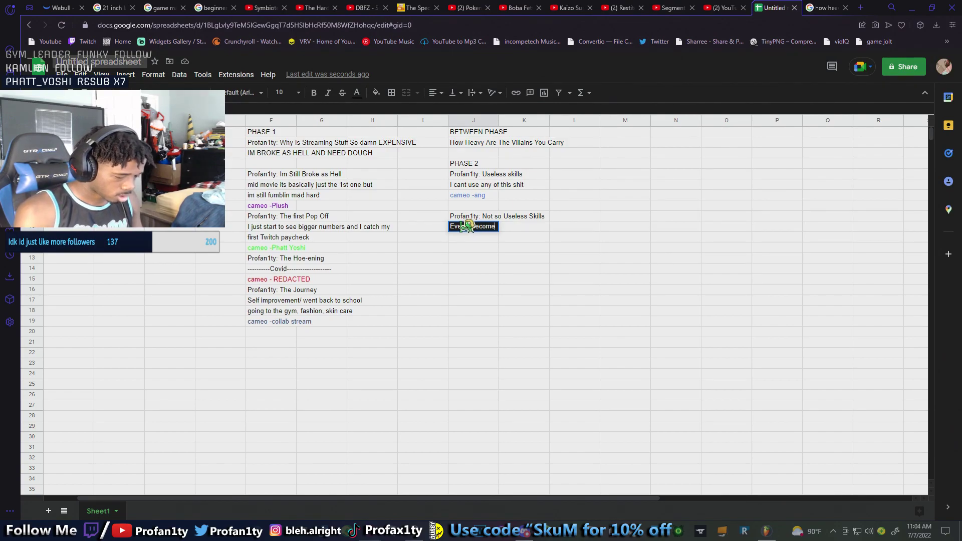
pyautogui.write('vile')
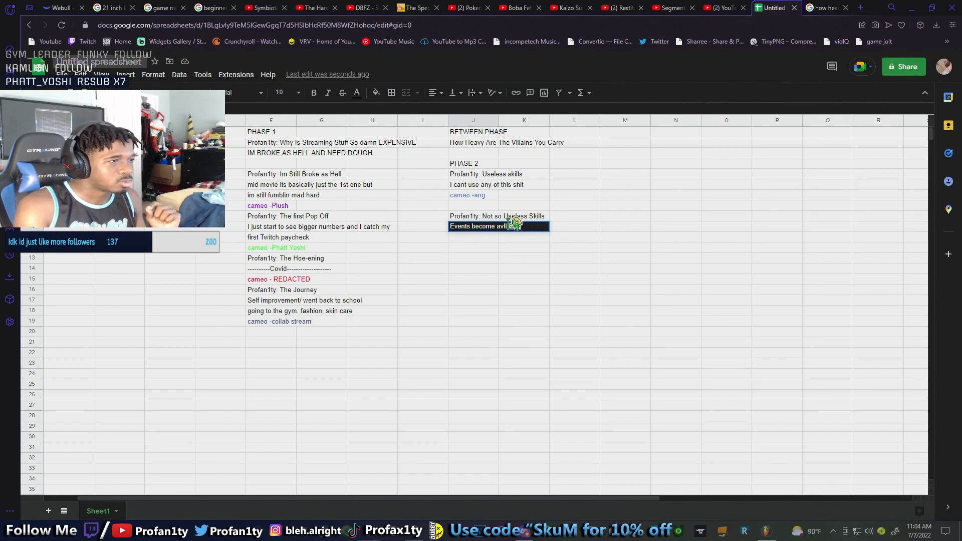
pyautogui.hotkey('shift', 'Left')
pyautogui.hotkey('shift', 'Left')
pyautogui.hotkey('shift', 'Left')
pyautogui.hotkey('shift', 'Left')
pyautogui.hotkey('shift', 'Left')
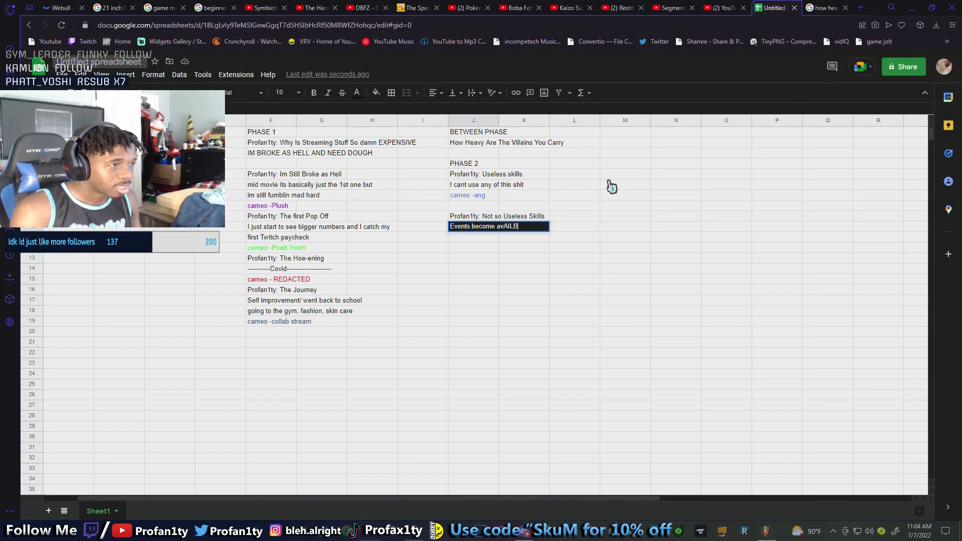
pyautogui.press('BackSpace')
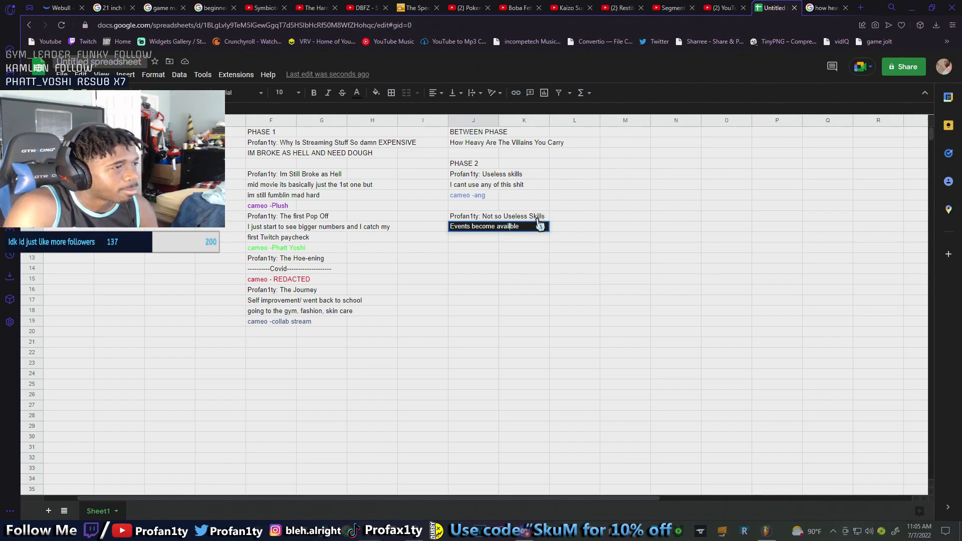
pyautogui.press('BackSpace')
pyautogui.press('BackSpace')
pyautogui.press('BackSpace')
pyautogui.press('BackSpace')
pyautogui.press('BackSpace')
pyautogui.press('BackSpace')
pyautogui.press('BackSpace')
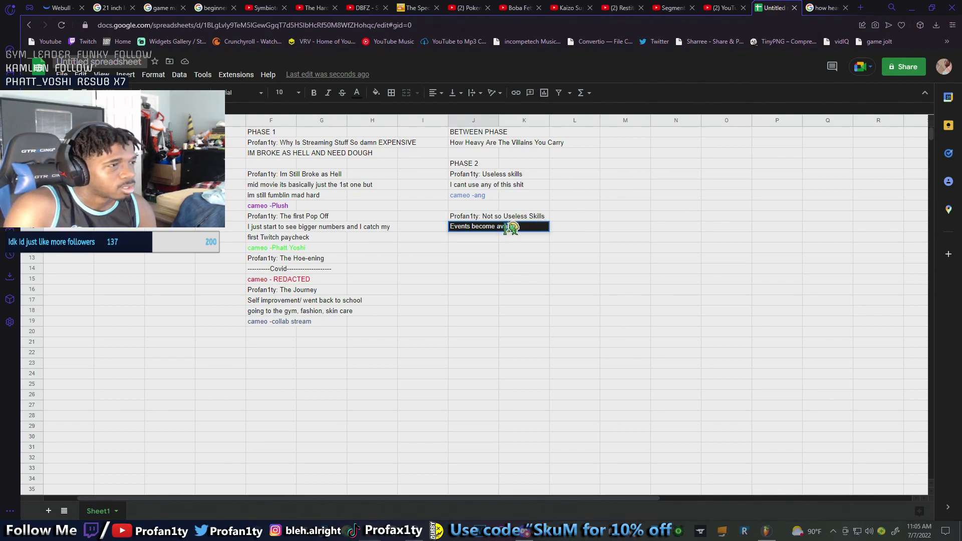
pyautogui.press('BackSpace')
pyautogui.press('BackSpace')
# Check the spelling of "available" in a new browser tab and complete cell J10 as "Events become available"
pyautogui.click(860, 8)
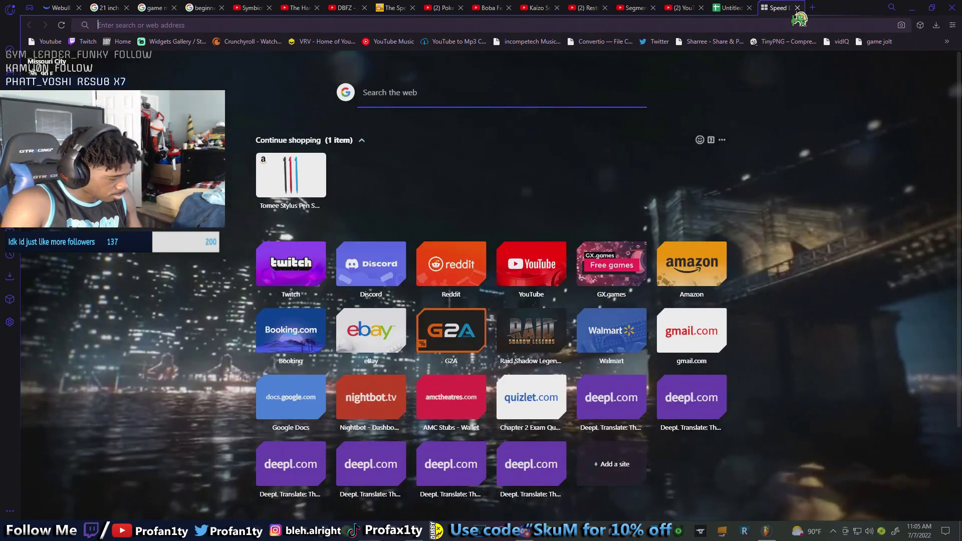
pyautogui.write('a')
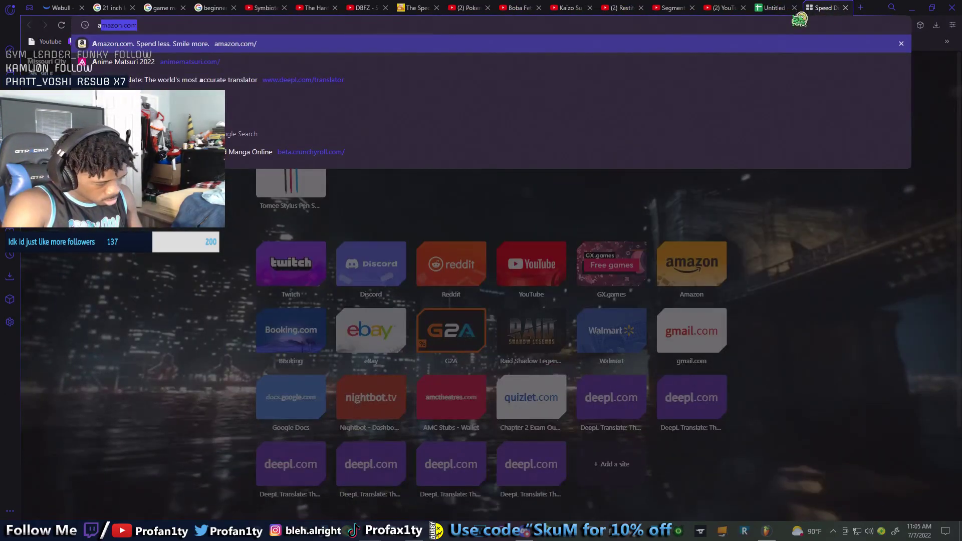
pyautogui.write('vail')
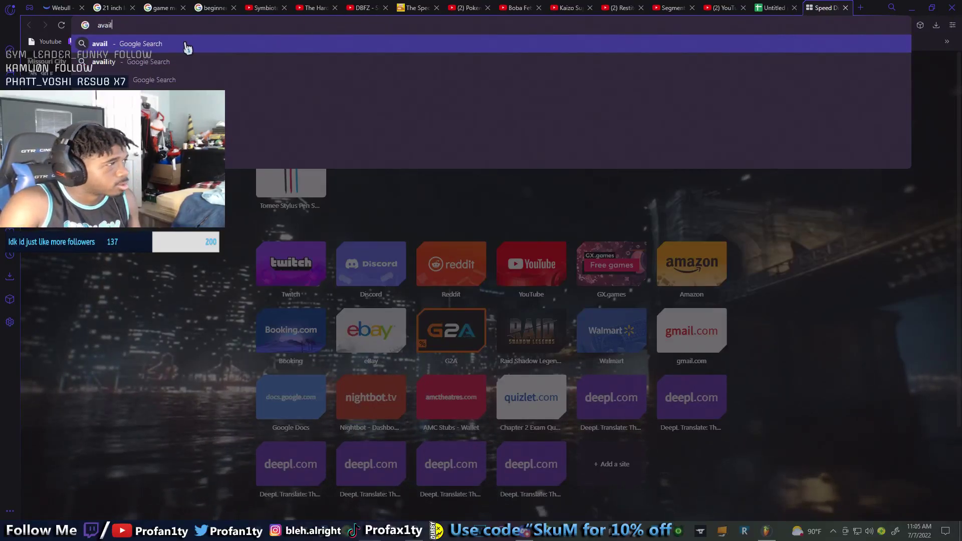
pyautogui.write('able')
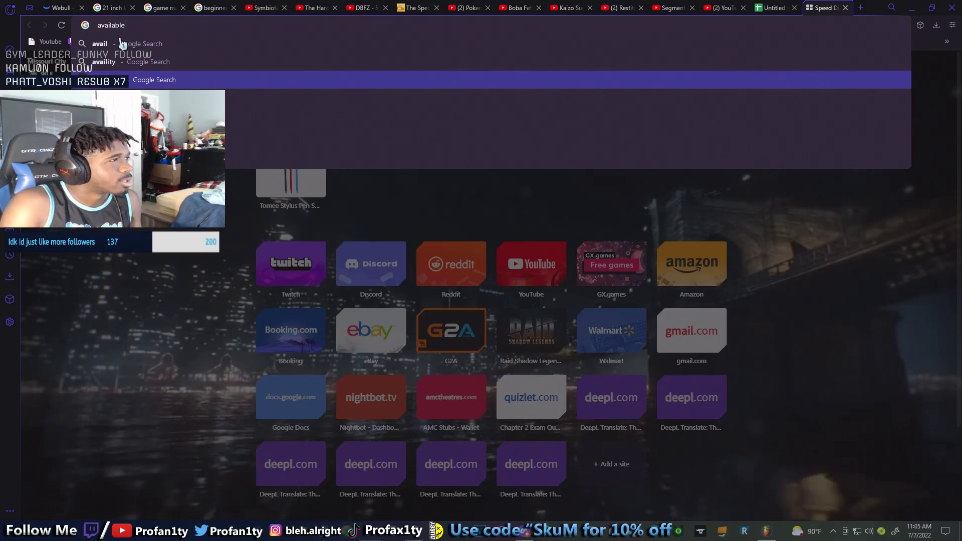
pyautogui.press('Escape')
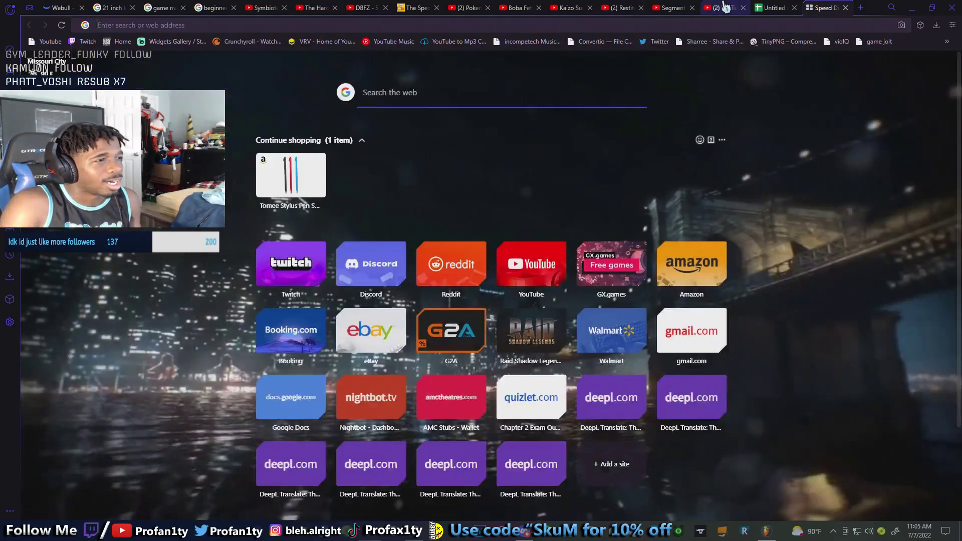
pyautogui.click(778, 7)
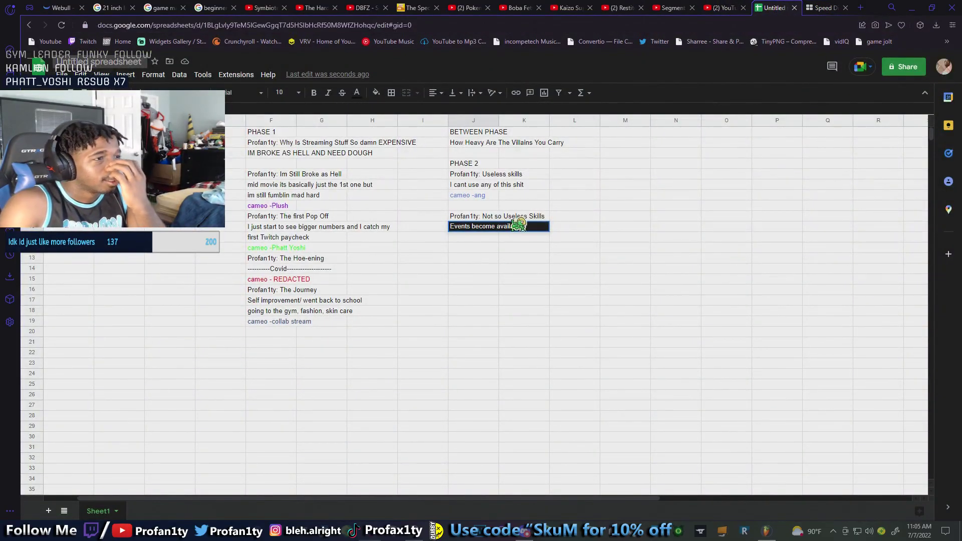
pyautogui.press('Return')
# Enter the second description line "I start hangin out with pre made friends" in cell J11
pyautogui.write('I')
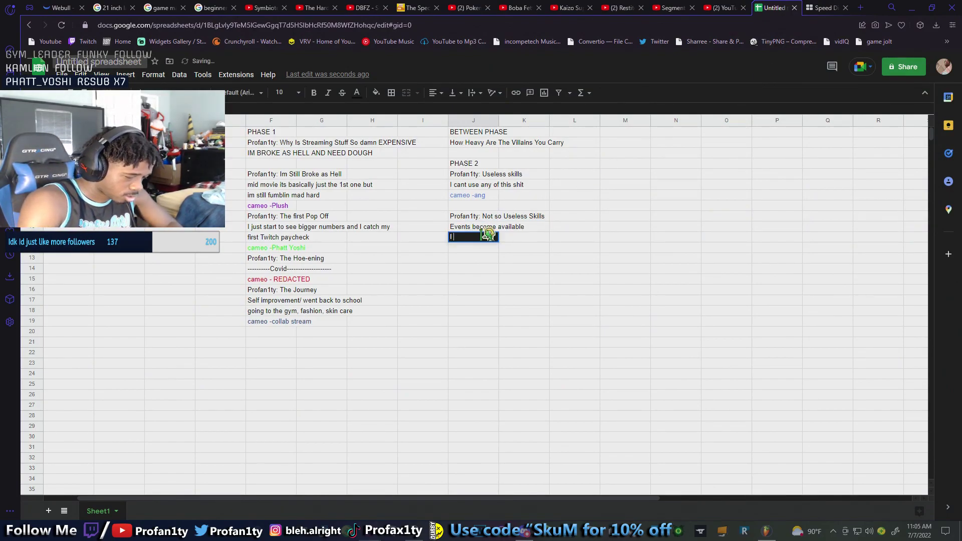
pyautogui.write(' start har')
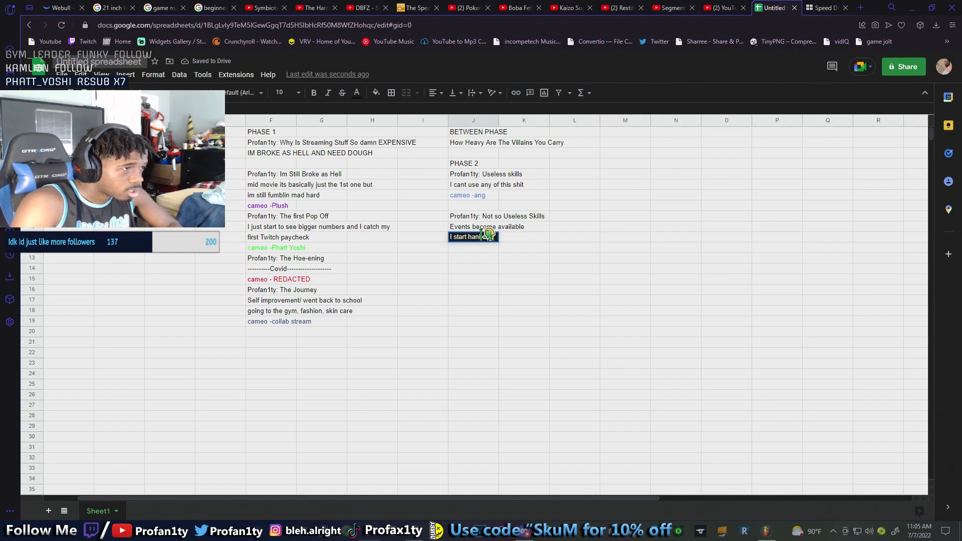
pyautogui.write('i')
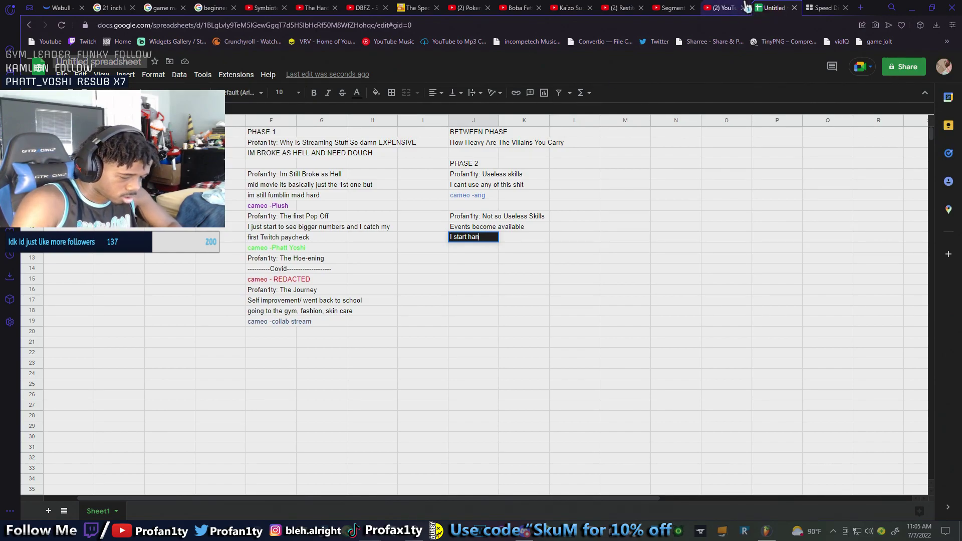
pyautogui.write('n out with pre')
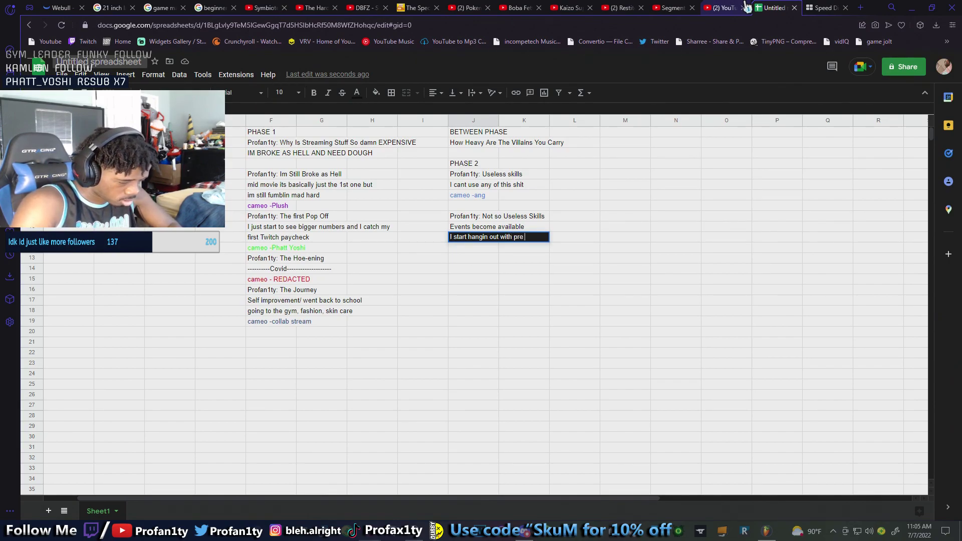
pyautogui.write(' friends')
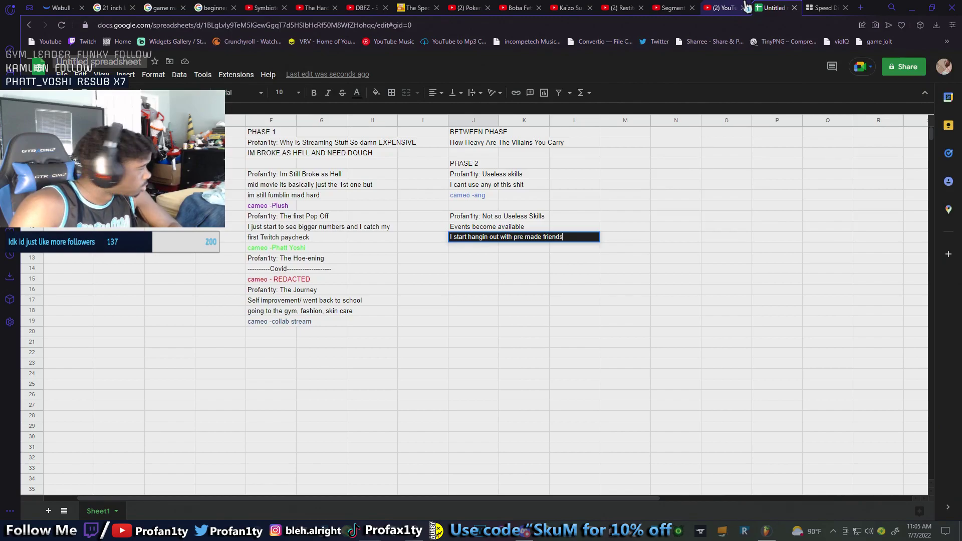
pyautogui.press('Return')
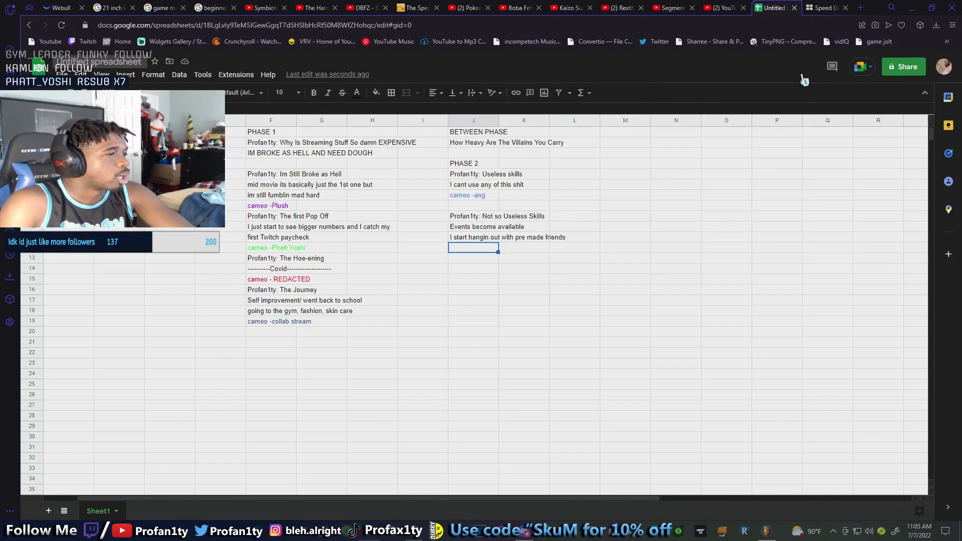
# Replace the cameo line in cell F19 with "cut hair off" and color its text black
pyautogui.click(357, 314)
pyautogui.click(292, 326)
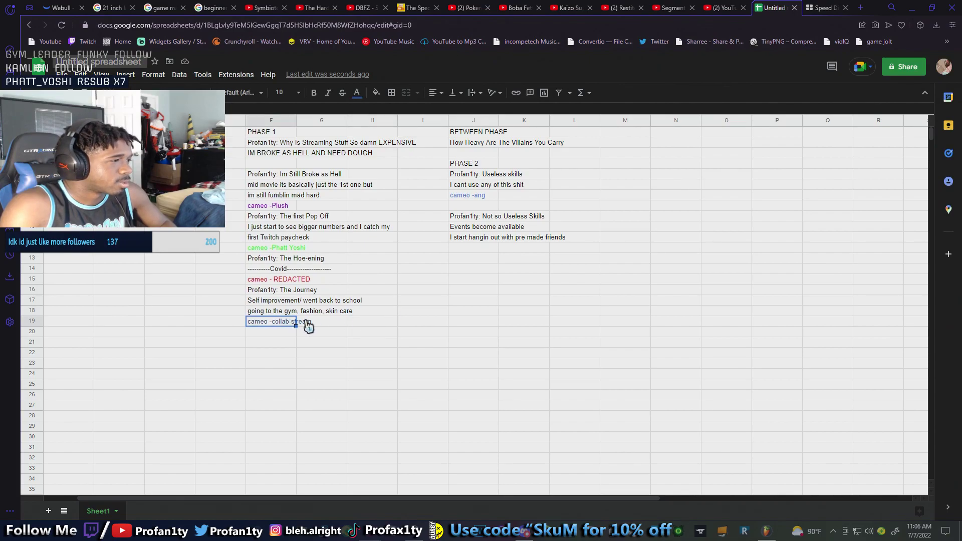
pyautogui.doubleClick(275, 326)
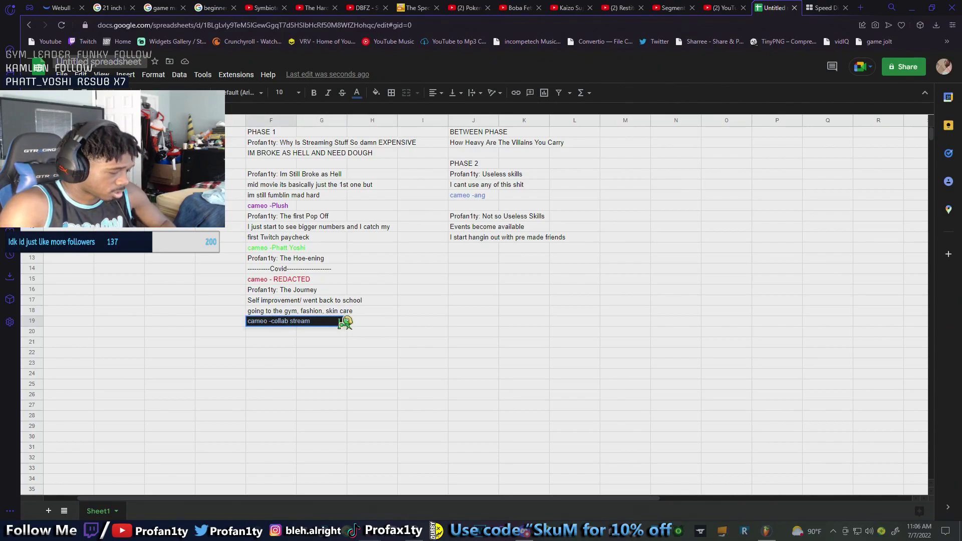
pyautogui.moveTo(344, 320); pyautogui.dragTo(173, 303)
pyautogui.write('cut h')
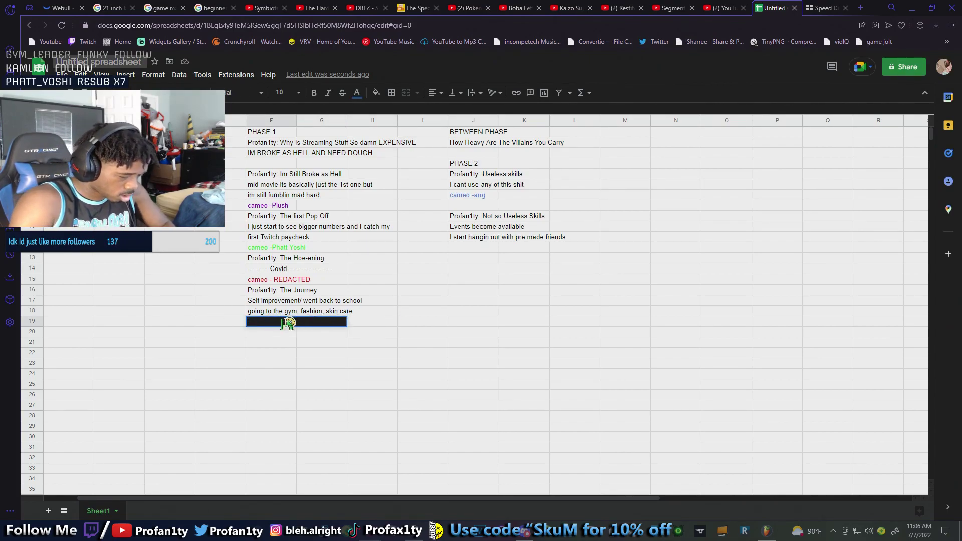
pyautogui.write('air off')
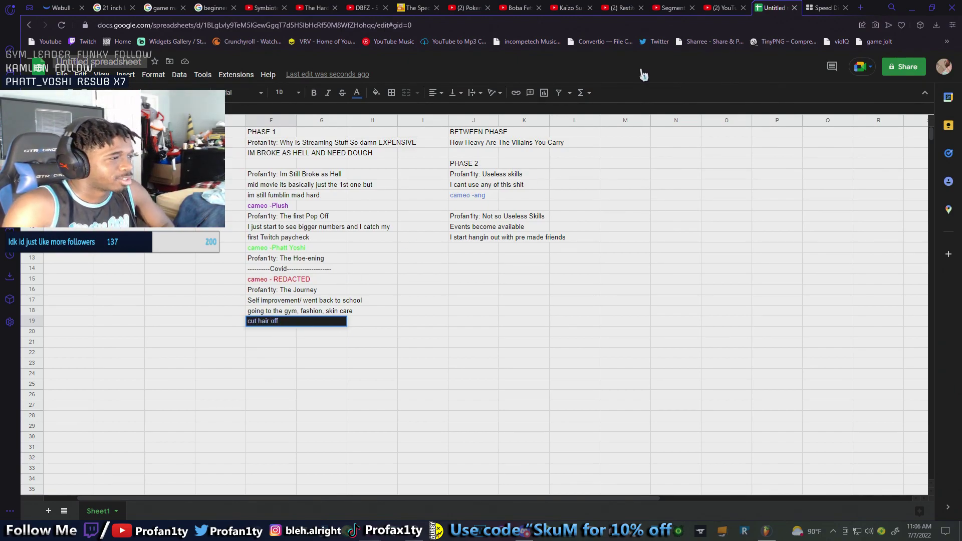
pyautogui.moveTo(292, 321); pyautogui.dragTo(215, 333)
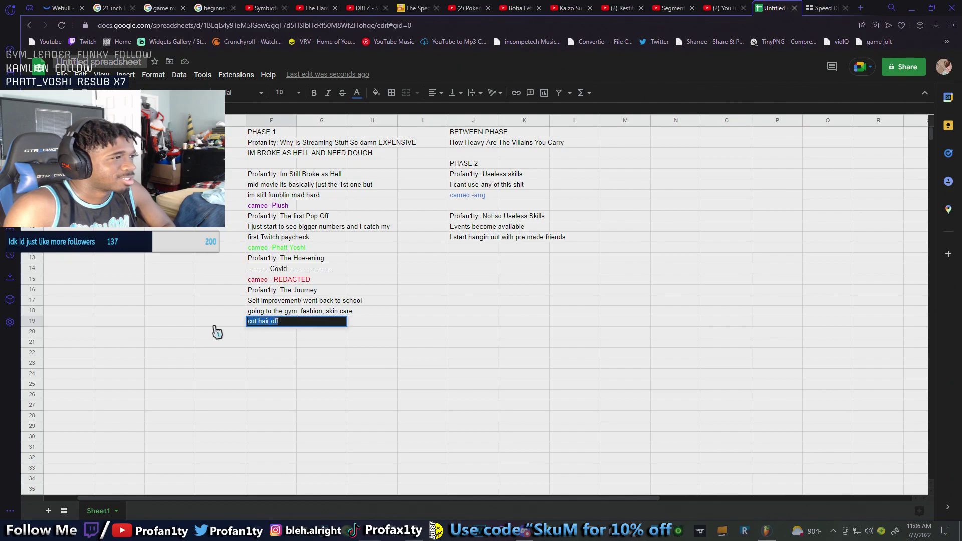
pyautogui.click(356, 92)
pyautogui.click(364, 124)
# Enter the cameo line "cameo -collab stream" in cell F20, below "cut hair off"
pyautogui.click(269, 331)
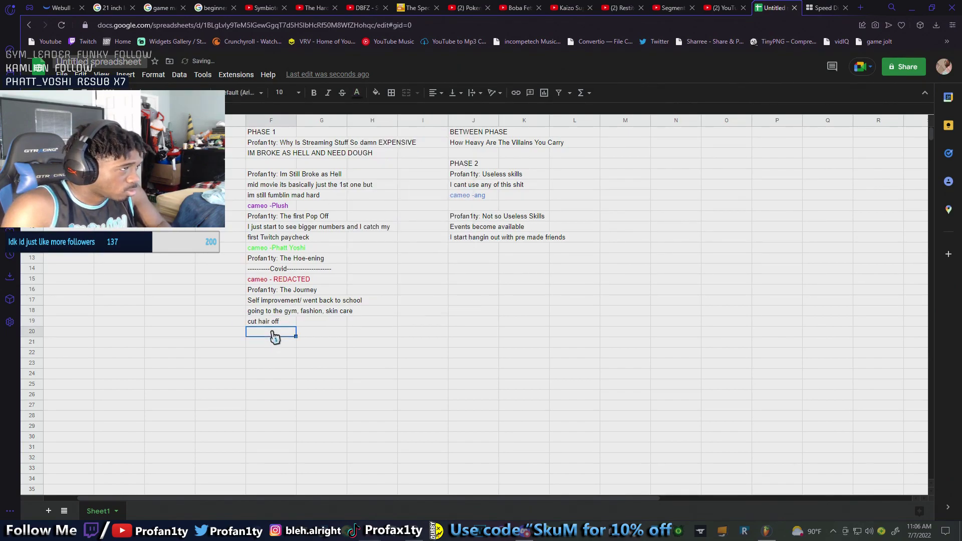
pyautogui.click(356, 93)
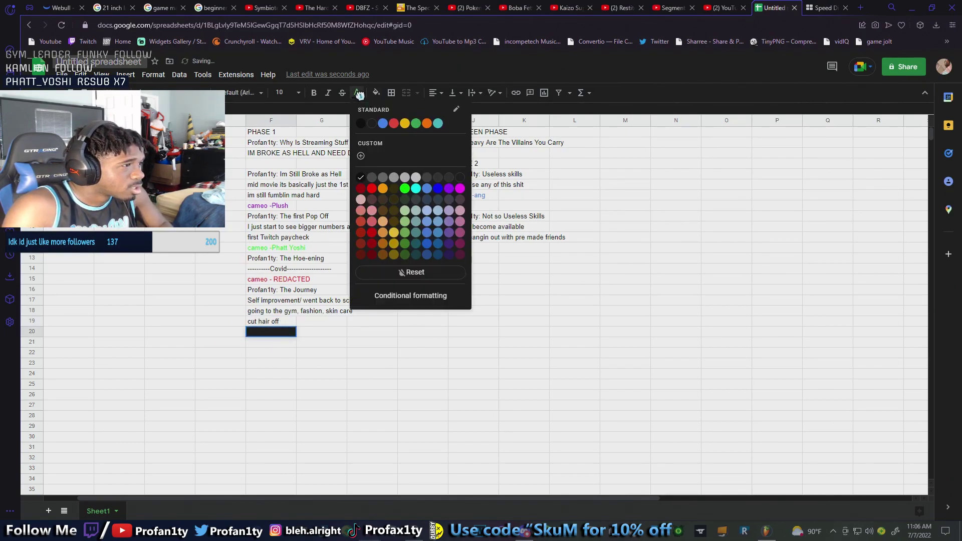
pyautogui.click(426, 188)
pyautogui.write('cameo -collab stream')
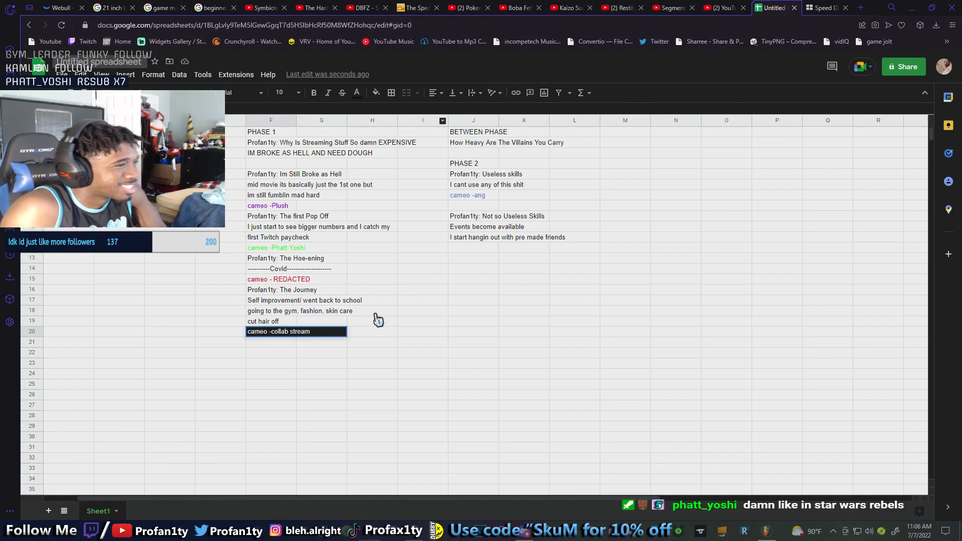
pyautogui.click(524, 217)
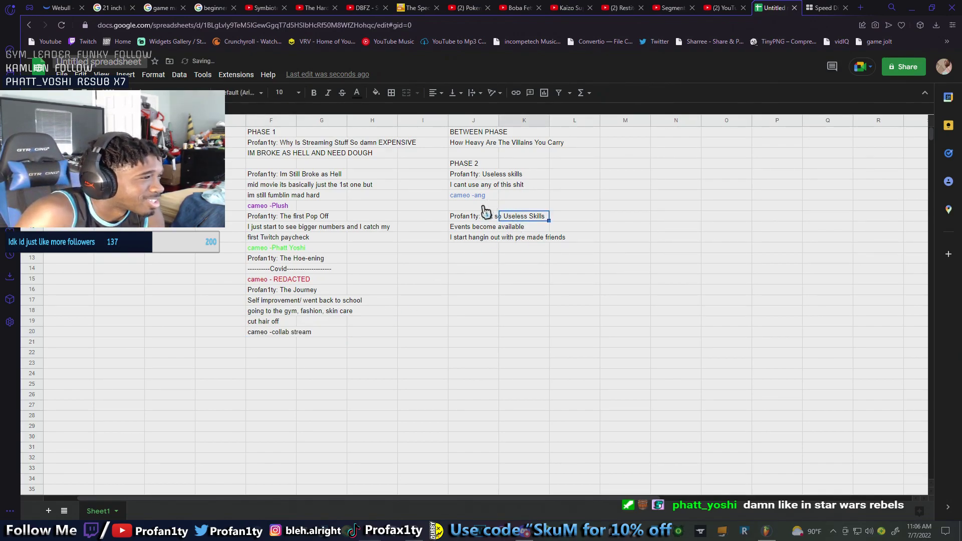
# Copy the "cameo -collab stream" text in cell F20 and color it yellow
pyautogui.click(300, 331)
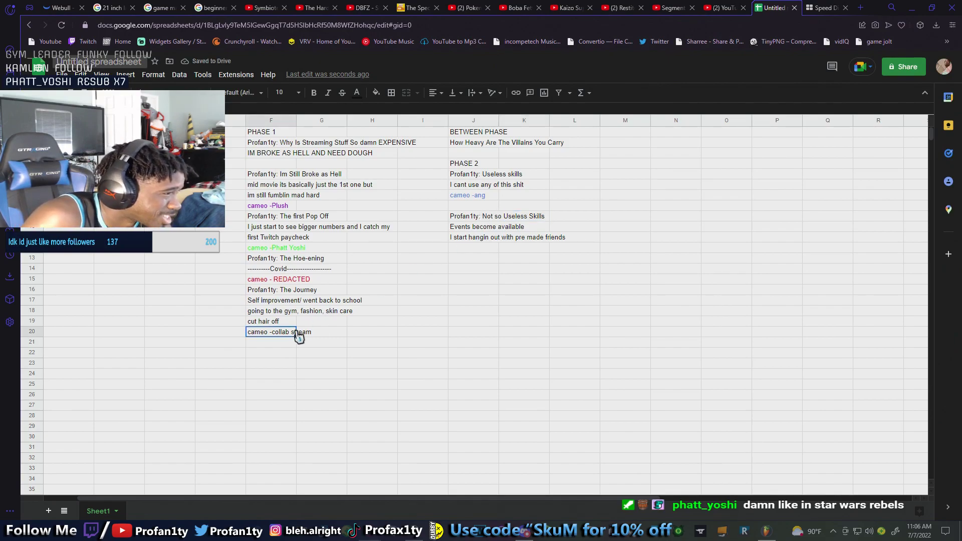
pyautogui.doubleClick(307, 331)
pyautogui.moveTo(307, 331); pyautogui.dragTo(151, 328)
pyautogui.hotkey('ctrl', 'c')
pyautogui.click(356, 93)
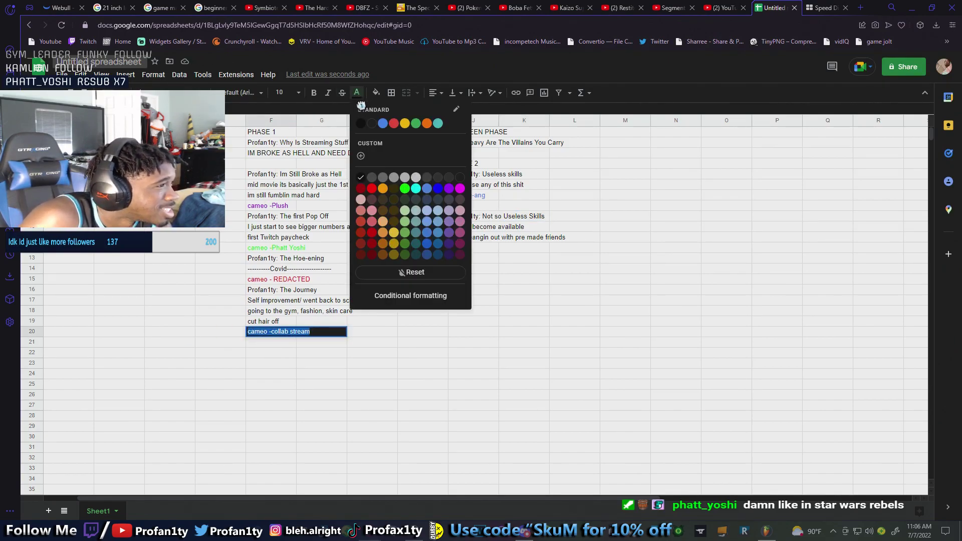
pyautogui.click(405, 124)
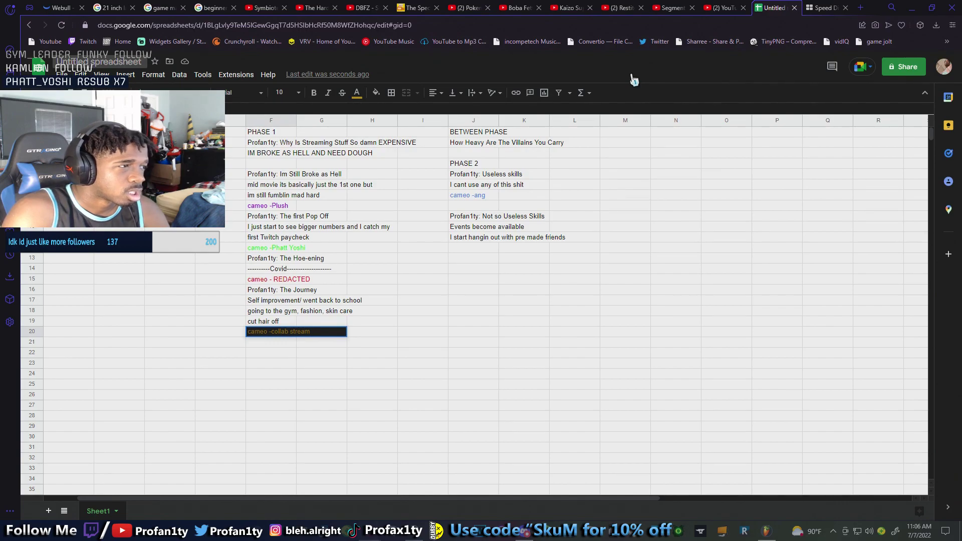
# Add the third description line "workin on the confidence" in cell J12
pyautogui.click(459, 249)
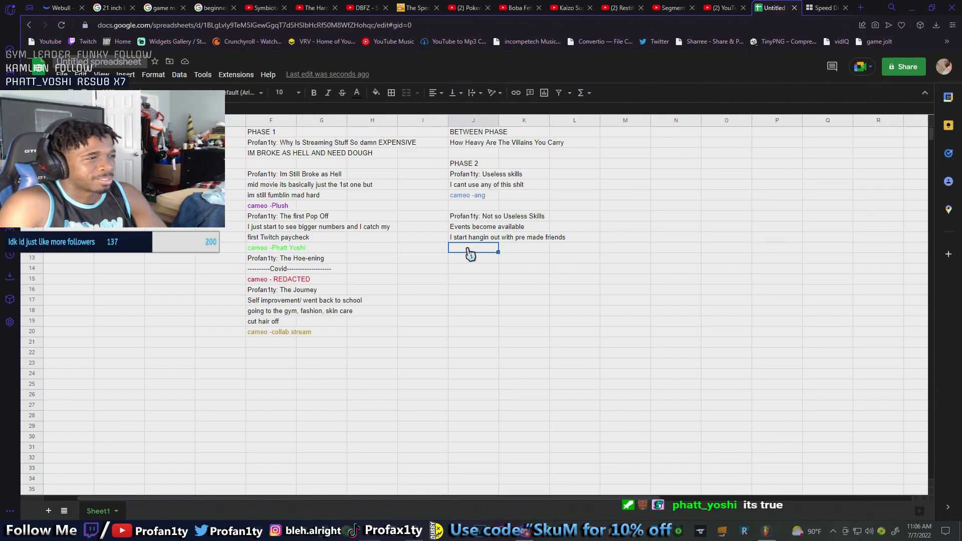
pyautogui.write('work')
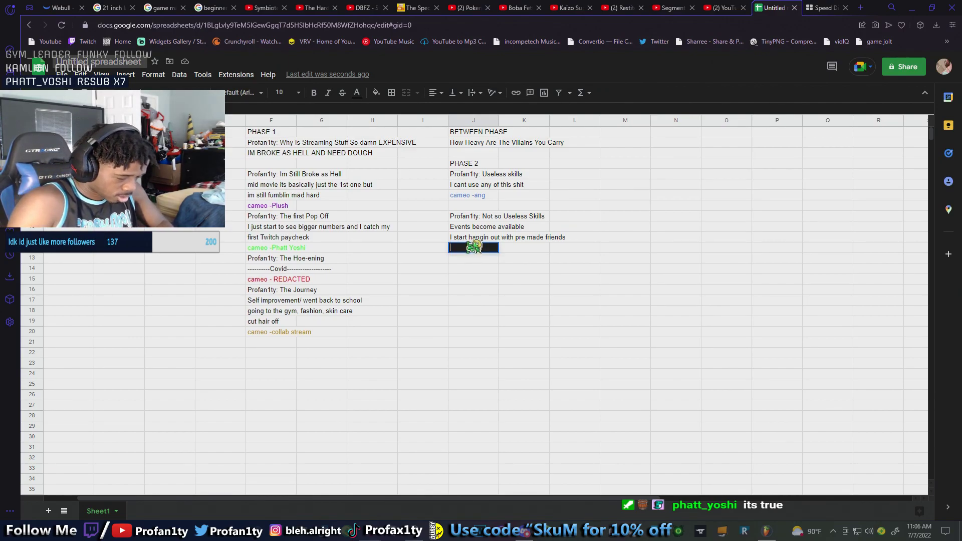
pyautogui.write('ing the c')
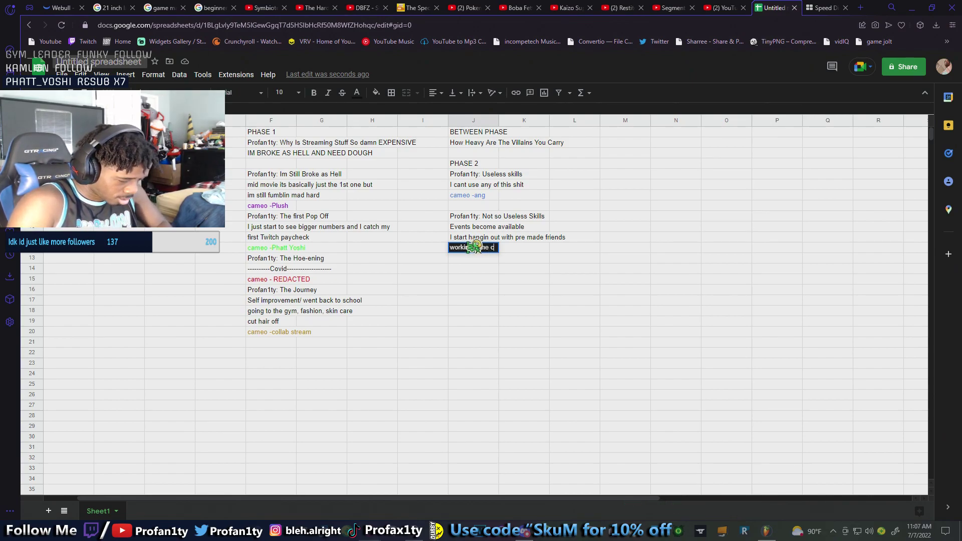
pyautogui.write('onfidence')
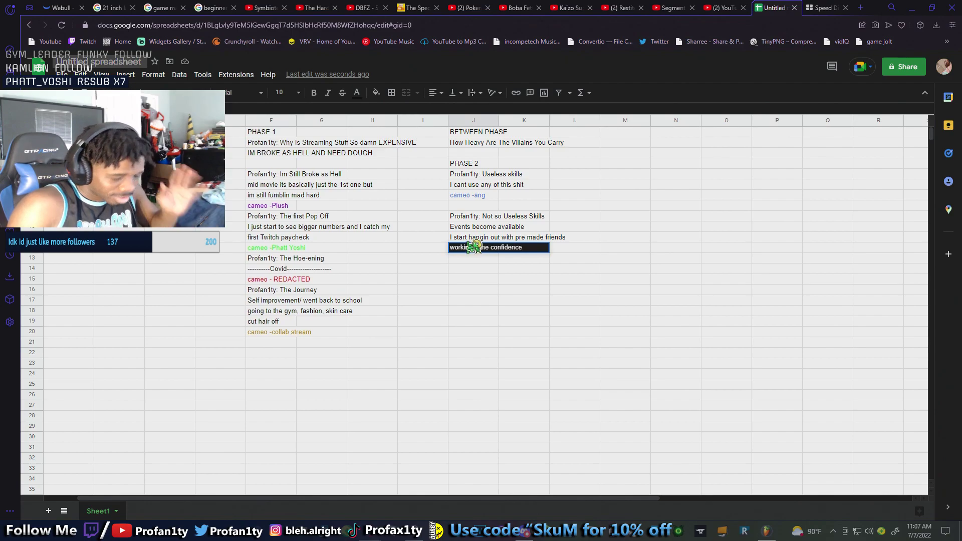
pyautogui.click(477, 263)
# Paste the copied "cameo -collab stream" line into cell J13 under the Not so Useless Skills description
pyautogui.doubleClick(481, 259)
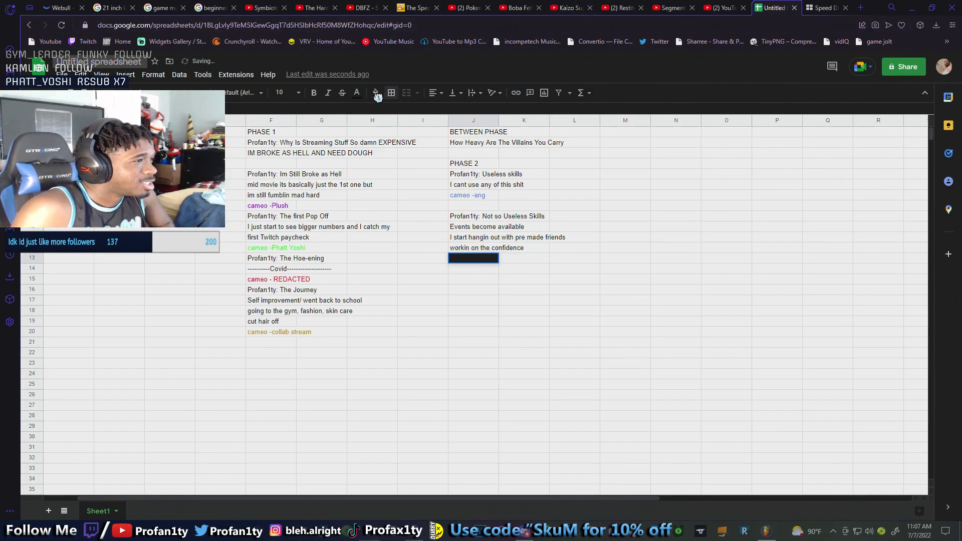
pyautogui.click(356, 93)
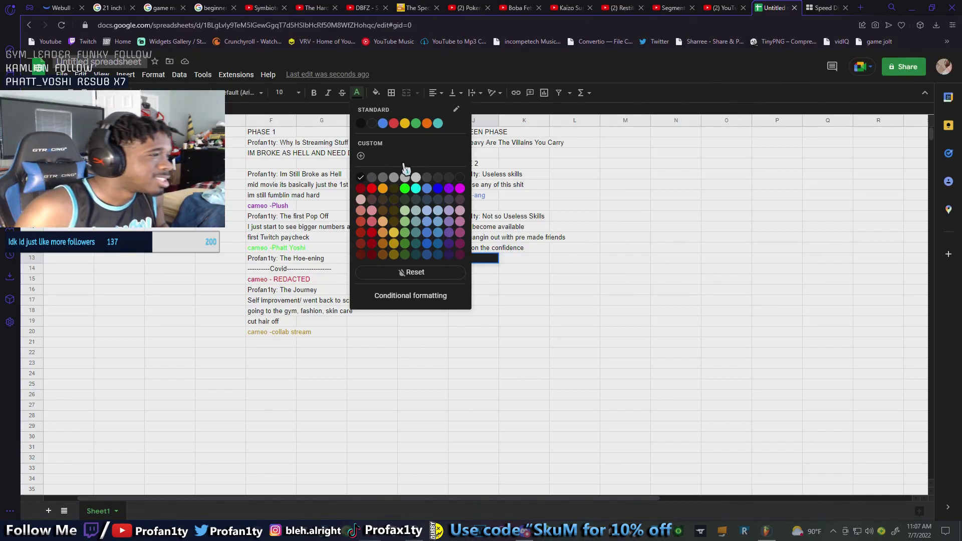
pyautogui.click(383, 238)
pyautogui.hotkey('ctrl', 'v')
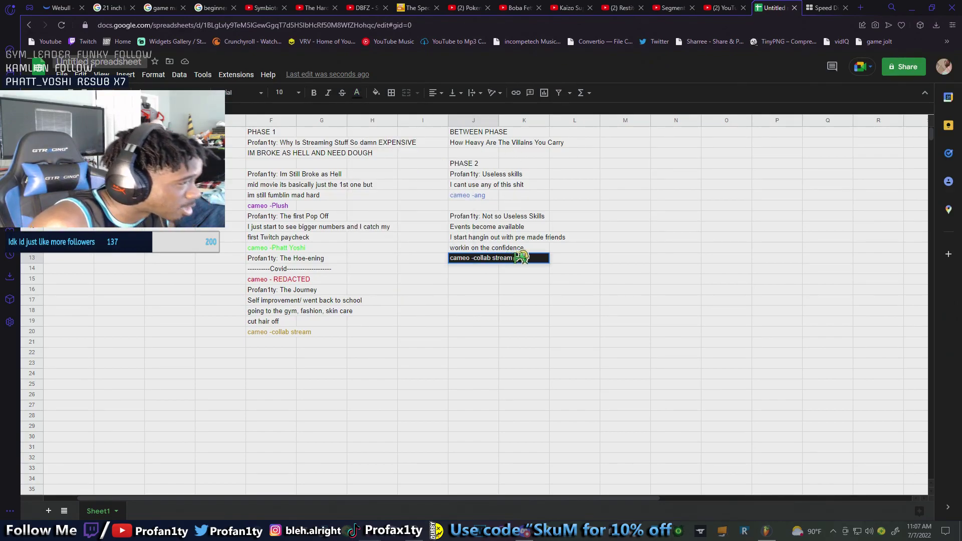
# Color the "cameo -collab stream" text in cell J13 light red
pyautogui.moveTo(521, 257); pyautogui.dragTo(428, 257)
pyautogui.click(357, 93)
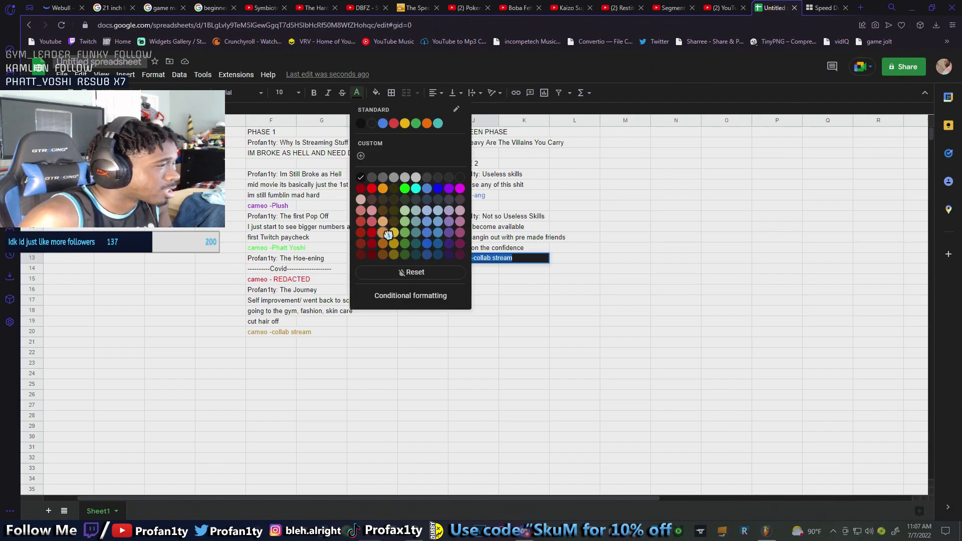
pyautogui.click(373, 221)
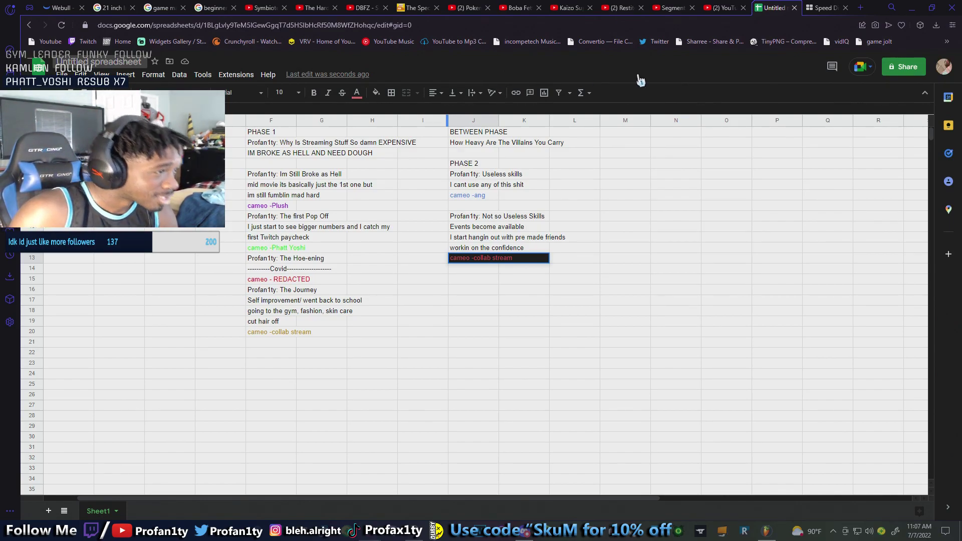
pyautogui.doubleClick(527, 259)
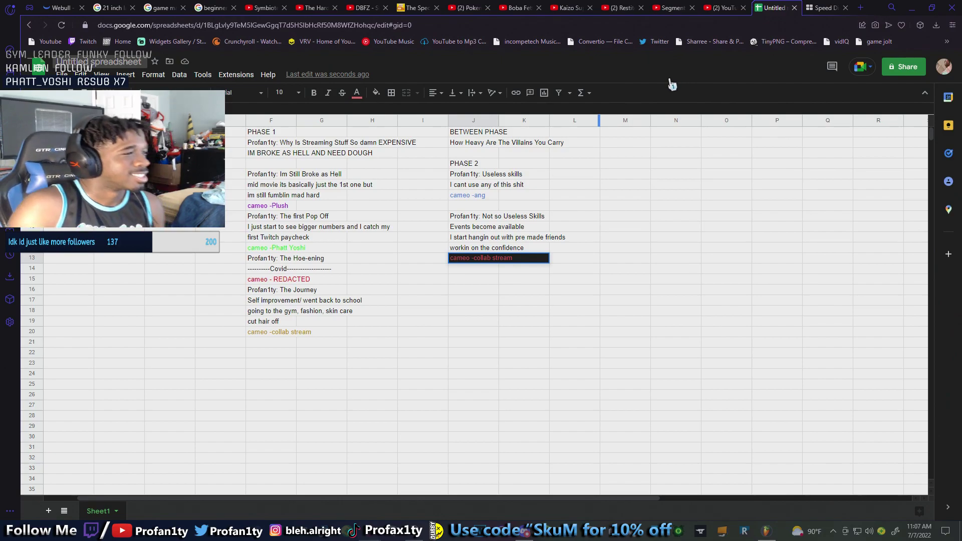
pyautogui.click(461, 279)
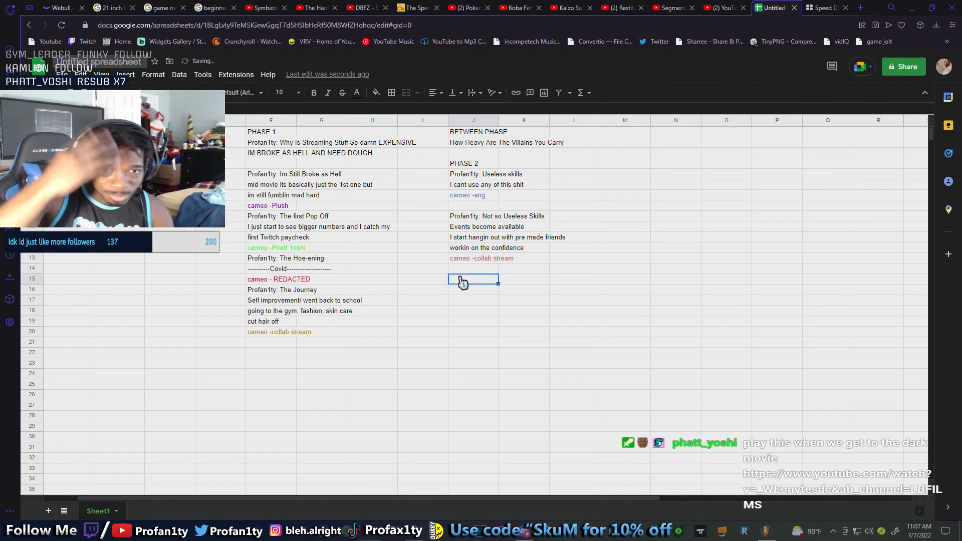
# Bring the Notepad window reading "THE HOE-ENING" over the spreadsheet and shrink its height to fit the title
pyautogui.scroll(-1, 461, 283)
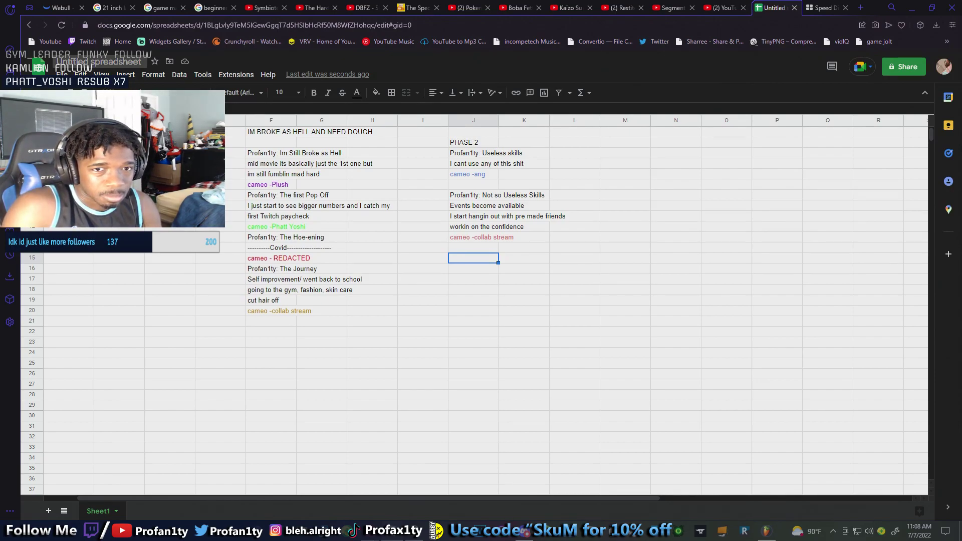
pyautogui.moveTo(961, 126); pyautogui.dragTo(590, 156)
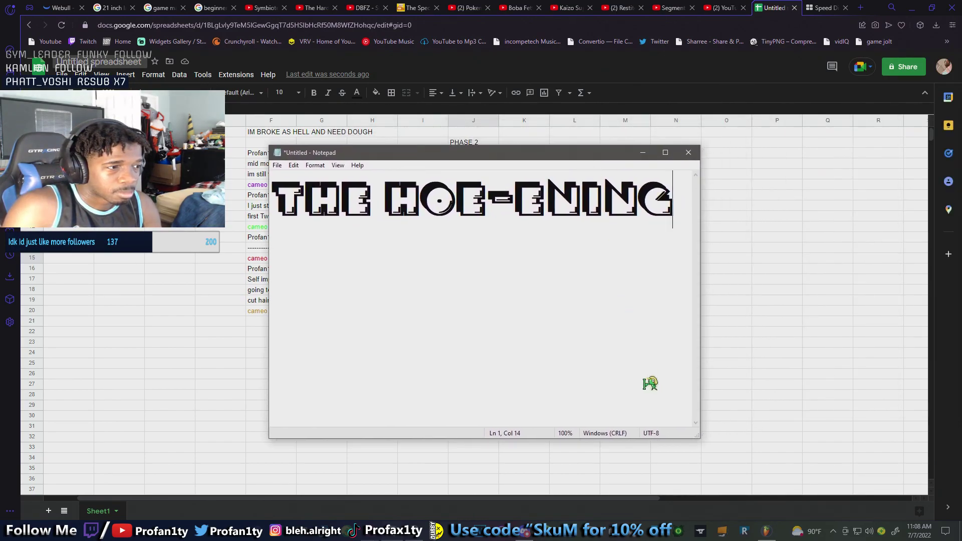
pyautogui.moveTo(697, 443); pyautogui.dragTo(698, 242)
pyautogui.moveTo(563, 156); pyautogui.dragTo(542, 185)
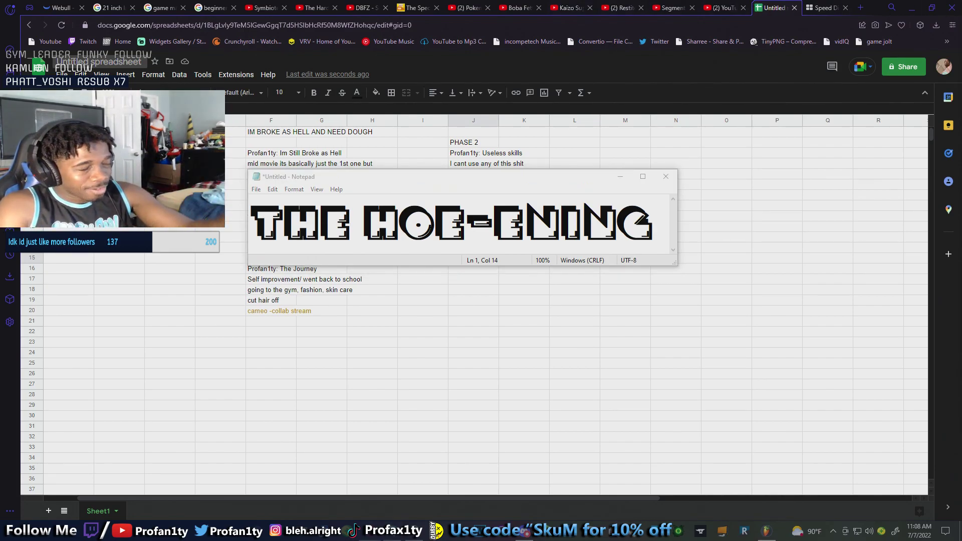
# Keep the unsaved "THE HOE-ENING" note open, enlarge its window again and move it off the spreadsheet
pyautogui.click(659, 183)
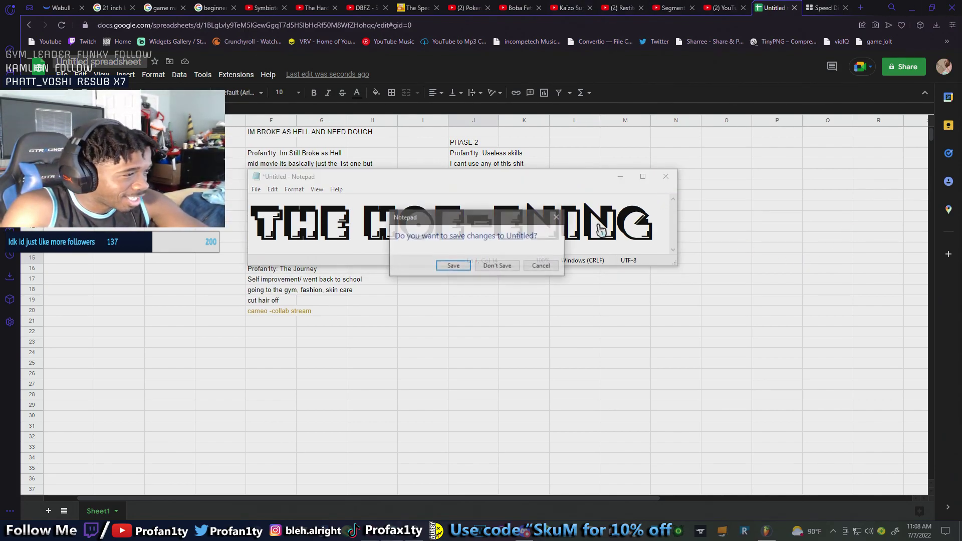
pyautogui.click(542, 265)
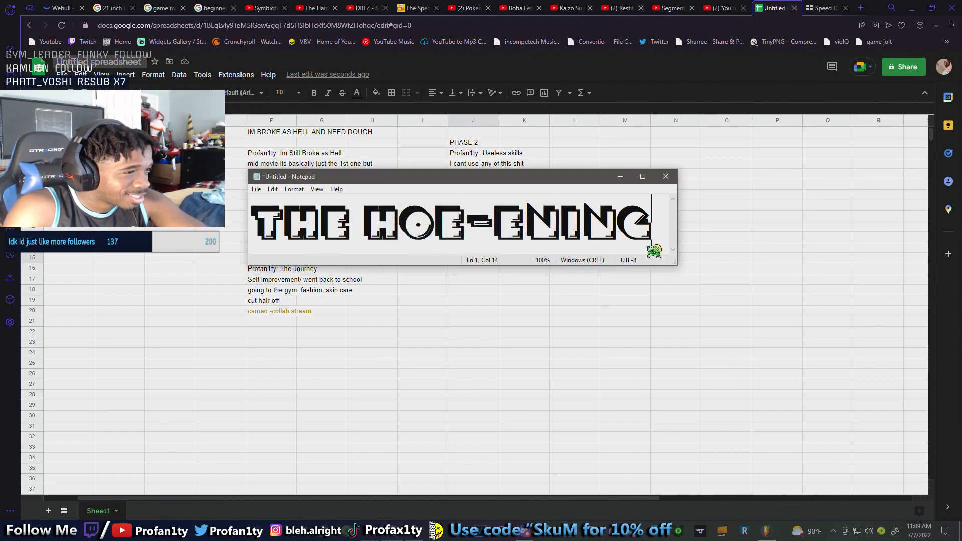
pyautogui.moveTo(676, 265); pyautogui.dragTo(687, 491)
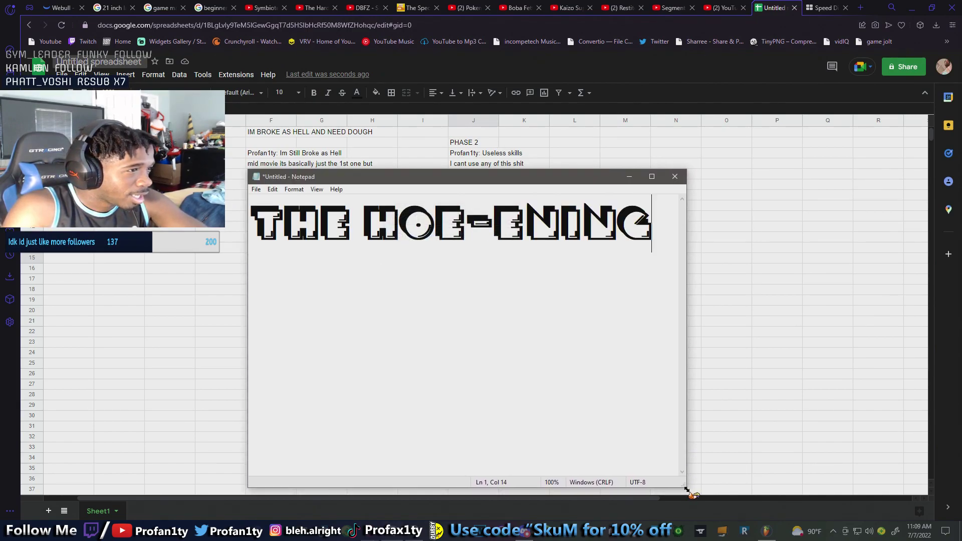
pyautogui.click(673, 178)
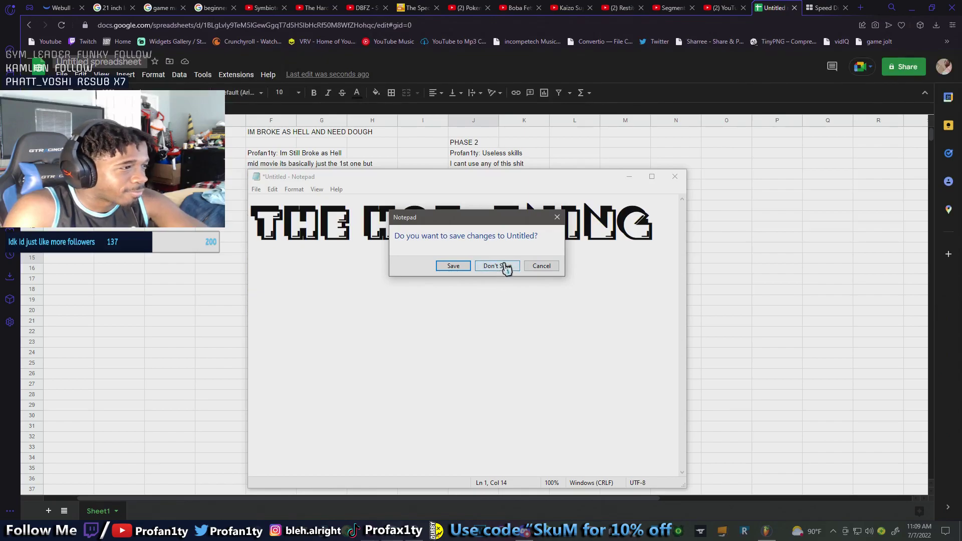
pyautogui.click(541, 266)
pyautogui.moveTo(518, 181); pyautogui.dragTo(961, 180)
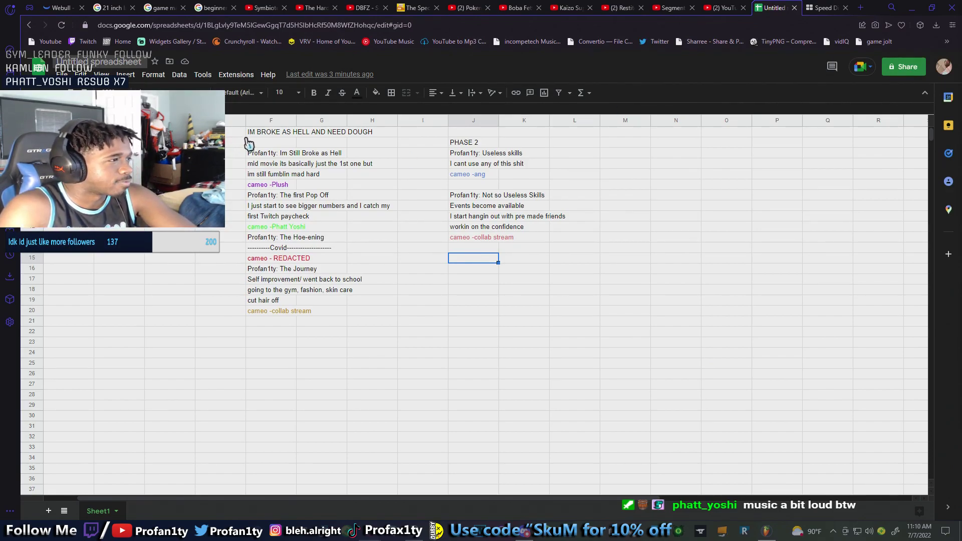
# Enter the new section heading "pROFAN1TY WHAT IF?:" in cell F26, below the Phase 1 list
pyautogui.scroll(1, 256, 143)
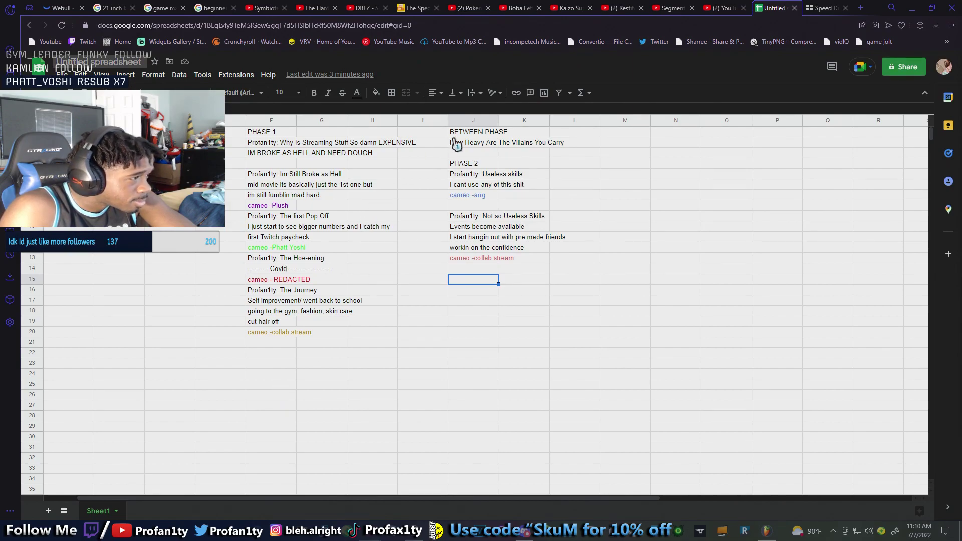
pyautogui.click(262, 399)
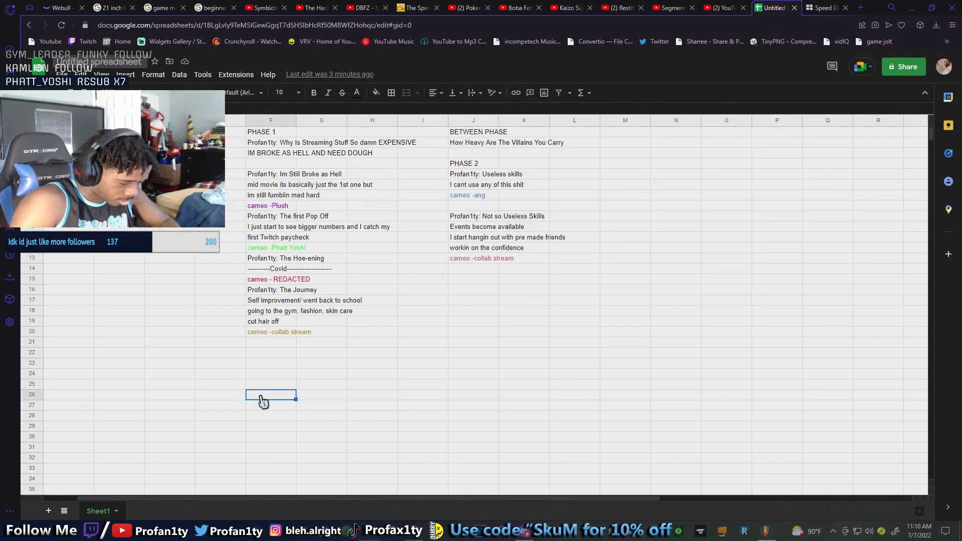
pyautogui.write('pROFAN1TY W')
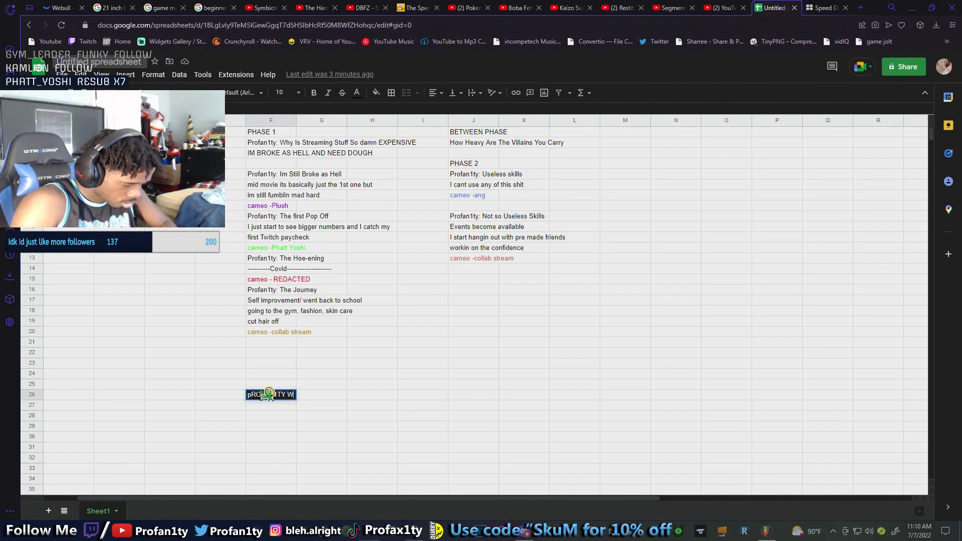
pyautogui.write('HAT IF:')
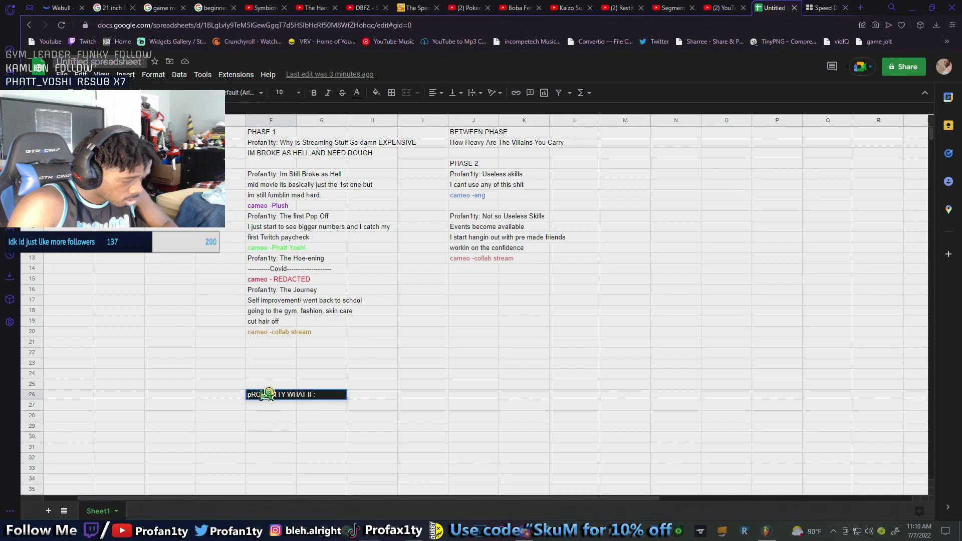
pyautogui.write('+')
pyautogui.press('BackSpace')
pyautogui.press('BackSpace')
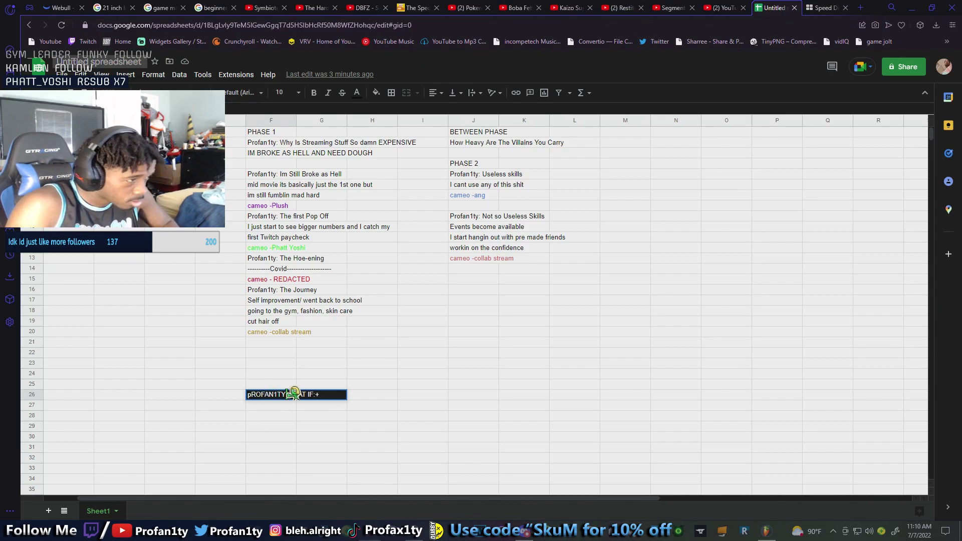
pyautogui.write('?')
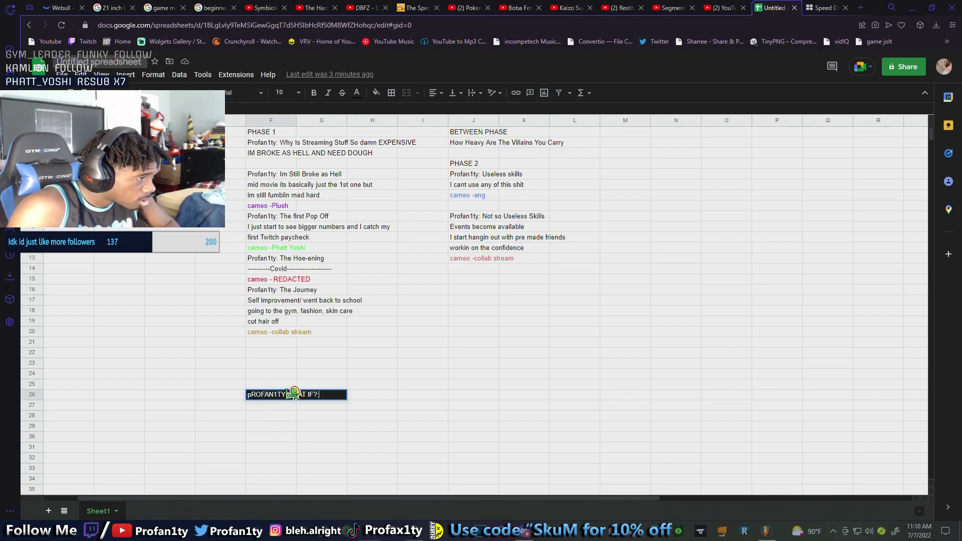
pyautogui.write(':')
pyautogui.press('Return')
# Capitalize the first letter of the heading in cell F26 so it reads "PROFAN1TY WHAT IF?:", and open cell F27 for entry
pyautogui.click(252, 395)
pyautogui.tripleClick(253, 400)
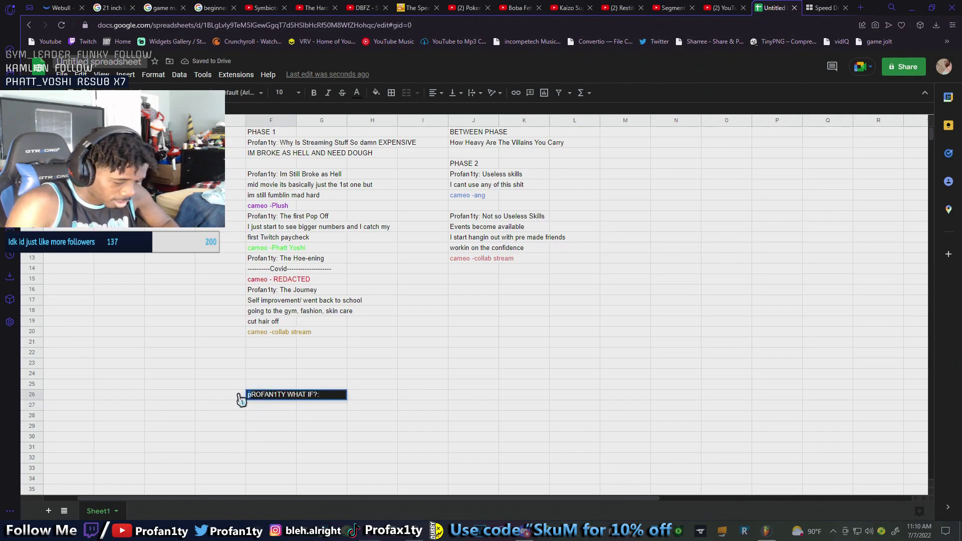
pyautogui.write('PROFAN1TY WHAT IF?:')
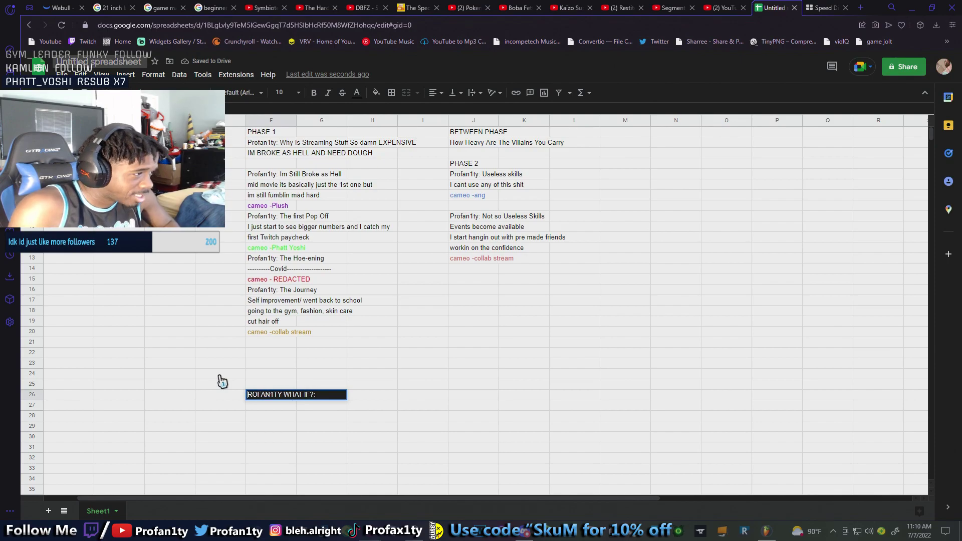
pyautogui.doubleClick(258, 403)
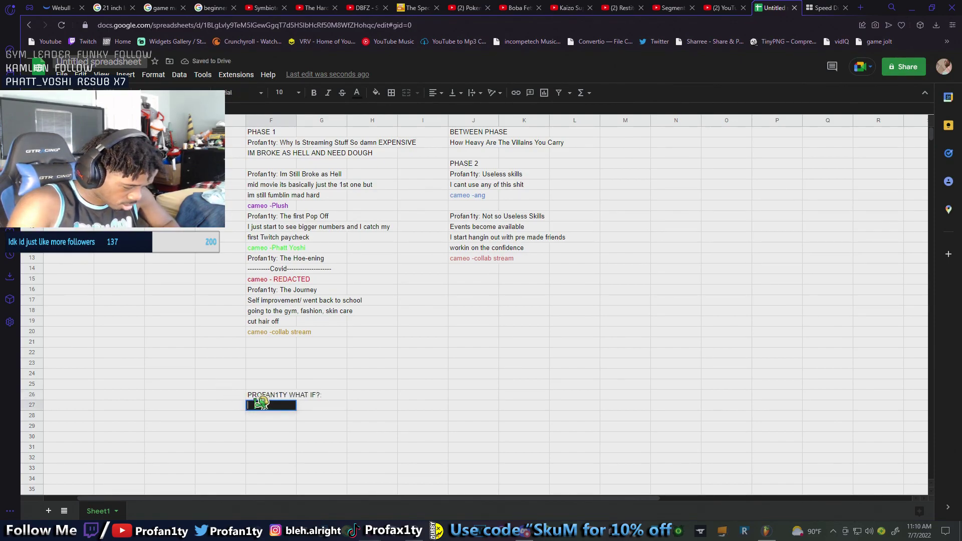
# Enter "side plots of completely deranged what if stoylines" in cell F27, under the "PROFAN1TY WHAT IF?:" heading
pyautogui.write('s')
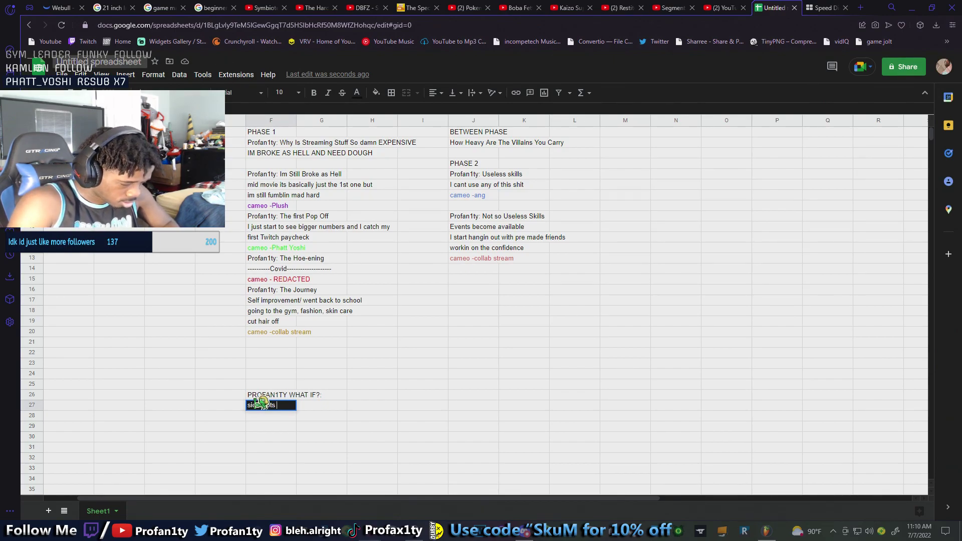
pyautogui.write('ingled of co')
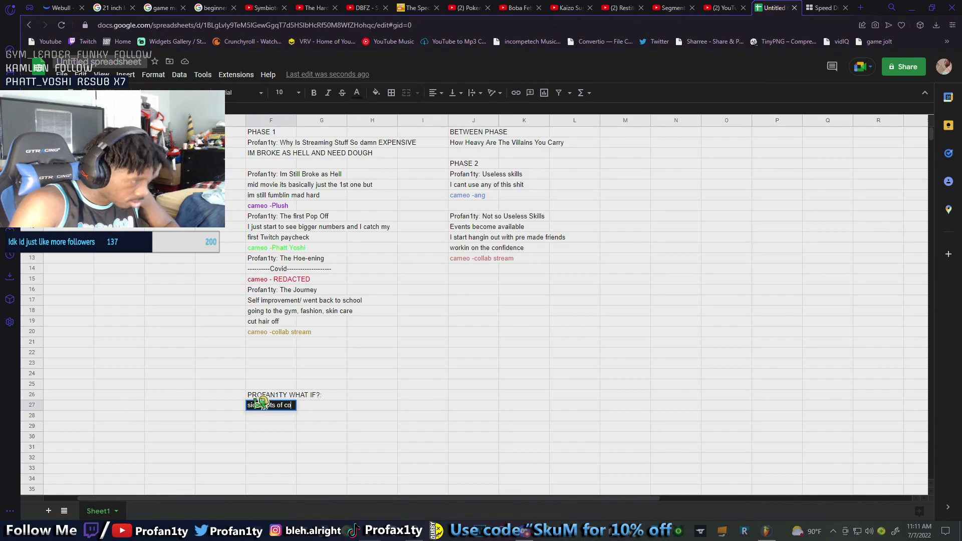
pyautogui.write('mpletely deranged wh')
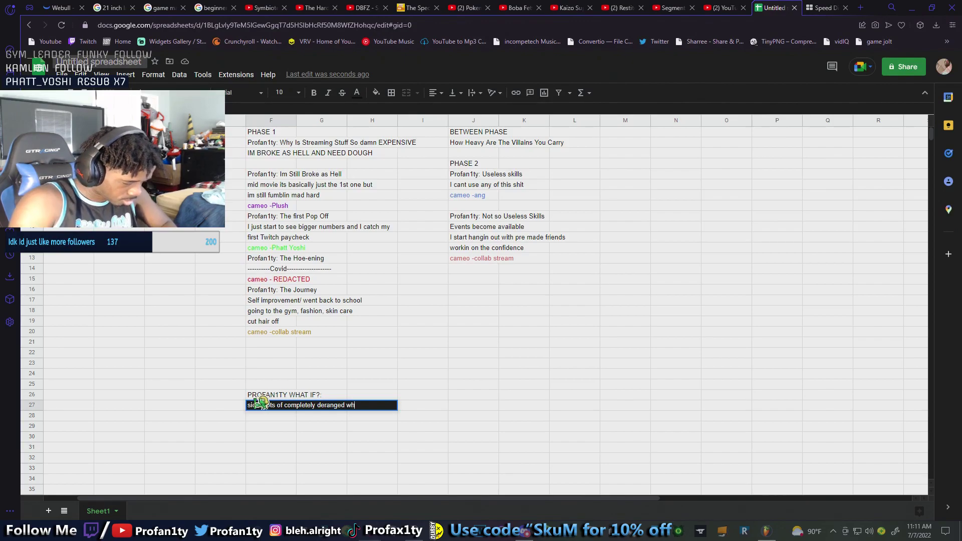
pyautogui.write('at if stoylines')
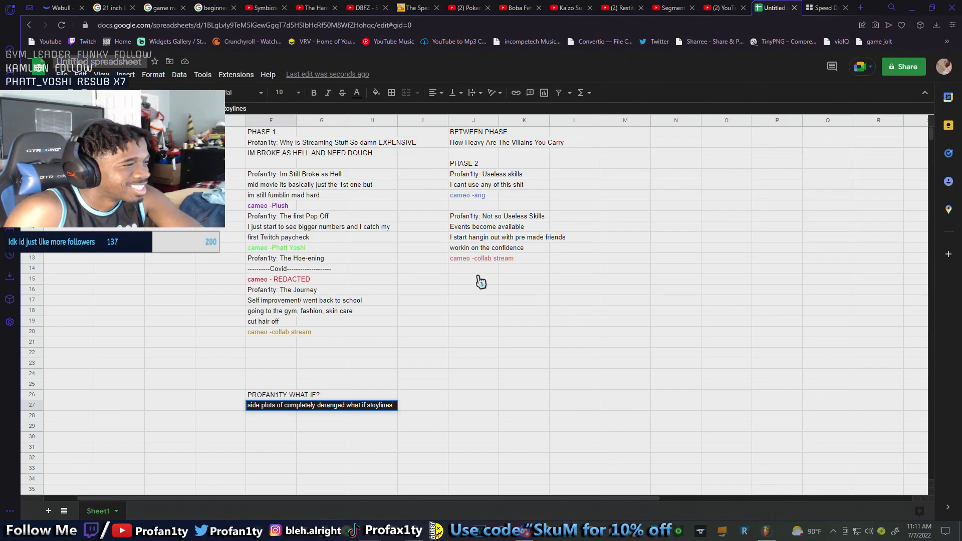
pyautogui.click(463, 281)
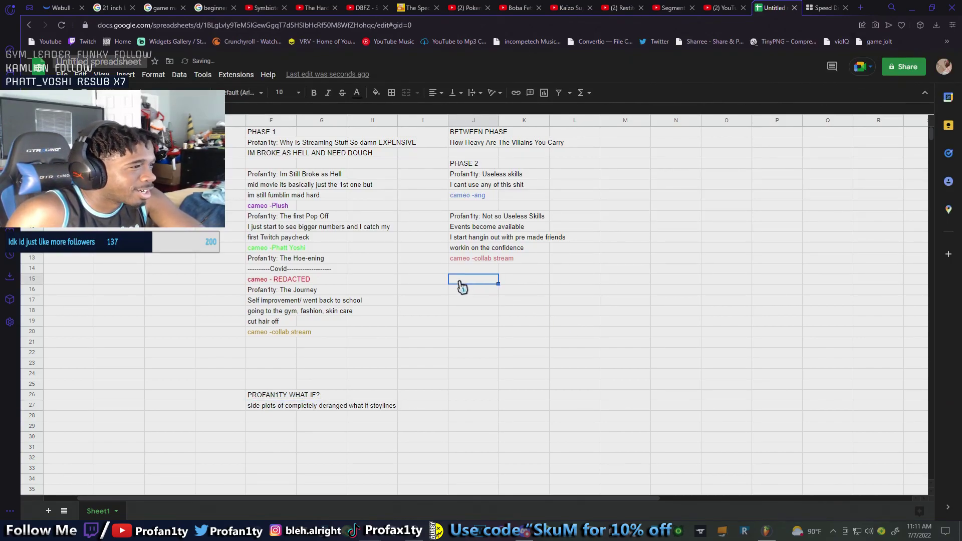
# Replace "collab stream" in the "Not so Useless Skills" cameo line in J13 so it reads "cameo -Me growin my hair out"
pyautogui.doubleClick(496, 266)
pyautogui.moveTo(514, 259); pyautogui.dragTo(479, 268)
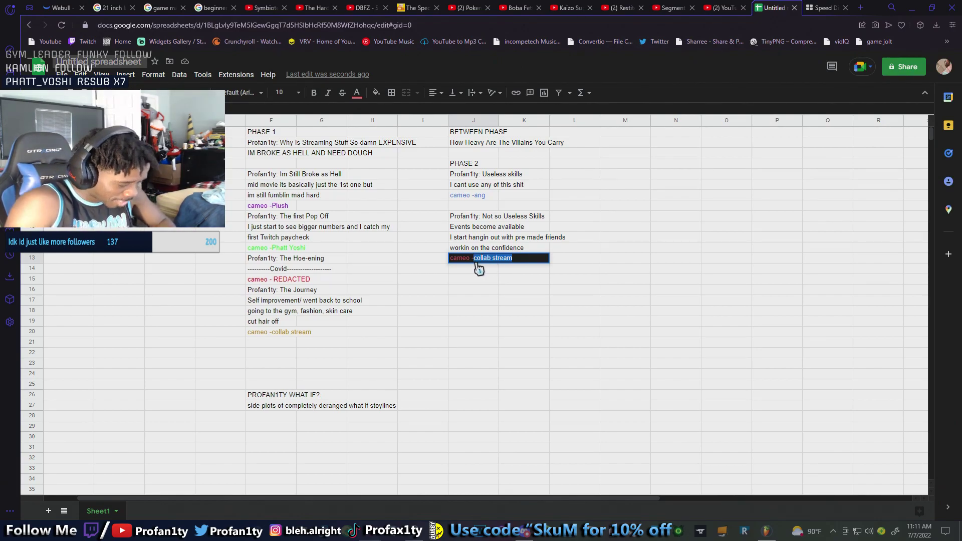
pyautogui.write('Me growin')
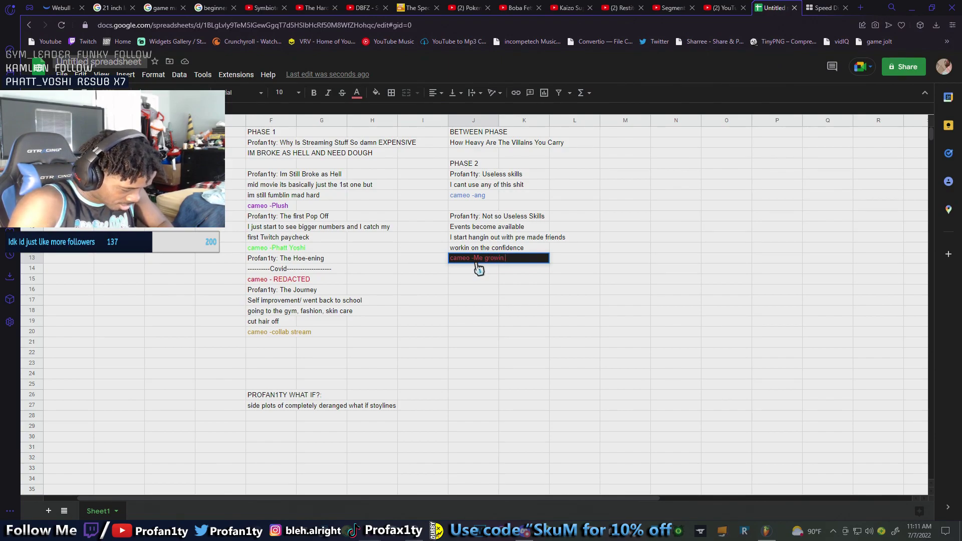
pyautogui.write(' my ha')
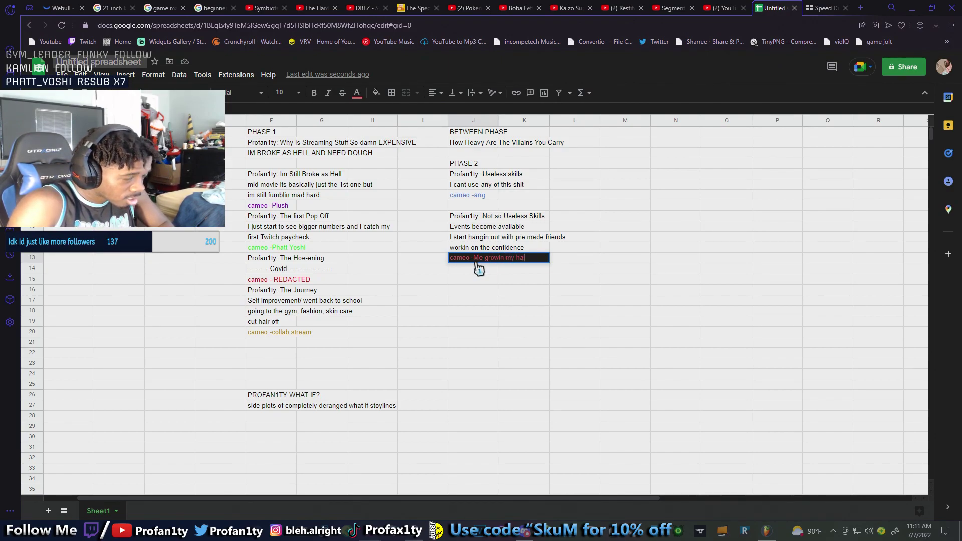
pyautogui.write('ir out')
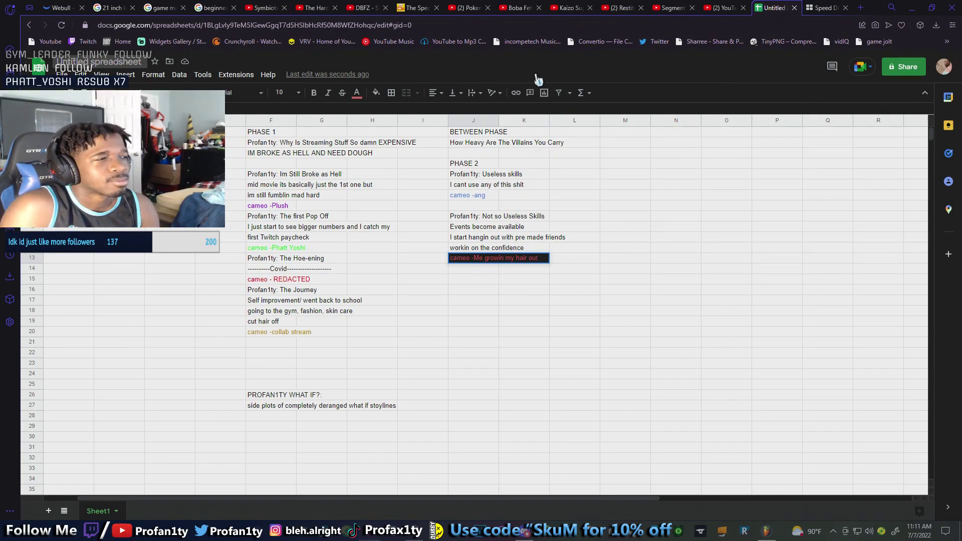
pyautogui.click(456, 281)
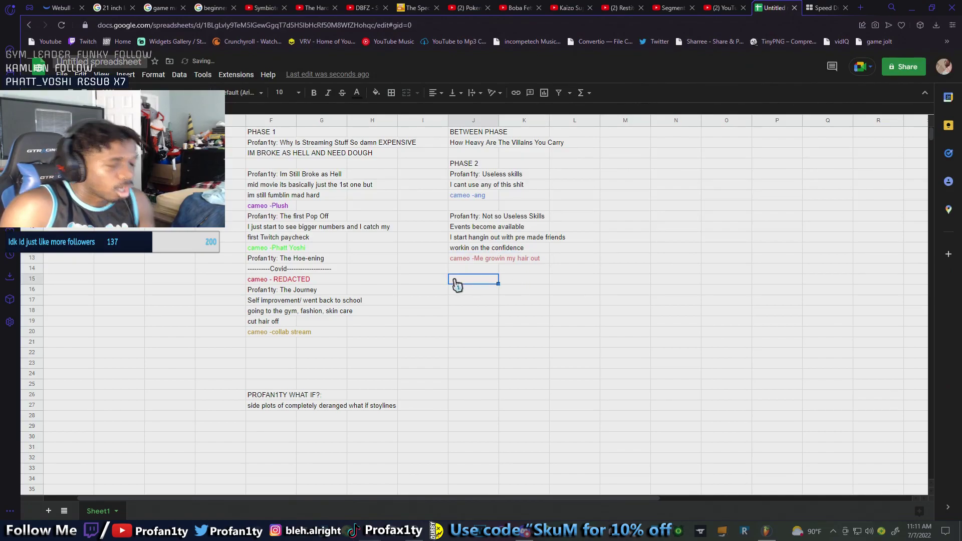
# Enter the next Phase 2 title, "Profan1ty: The Wrap Around", in cell J15
pyautogui.doubleClick(458, 279)
pyautogui.write('Profan1ty: The Wrap around')
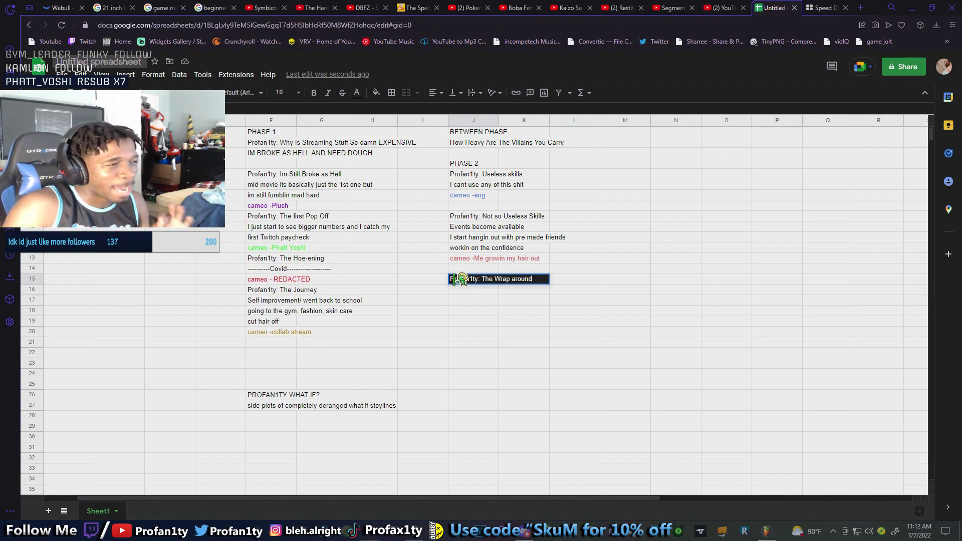
pyautogui.click(520, 276)
pyautogui.click(473, 296)
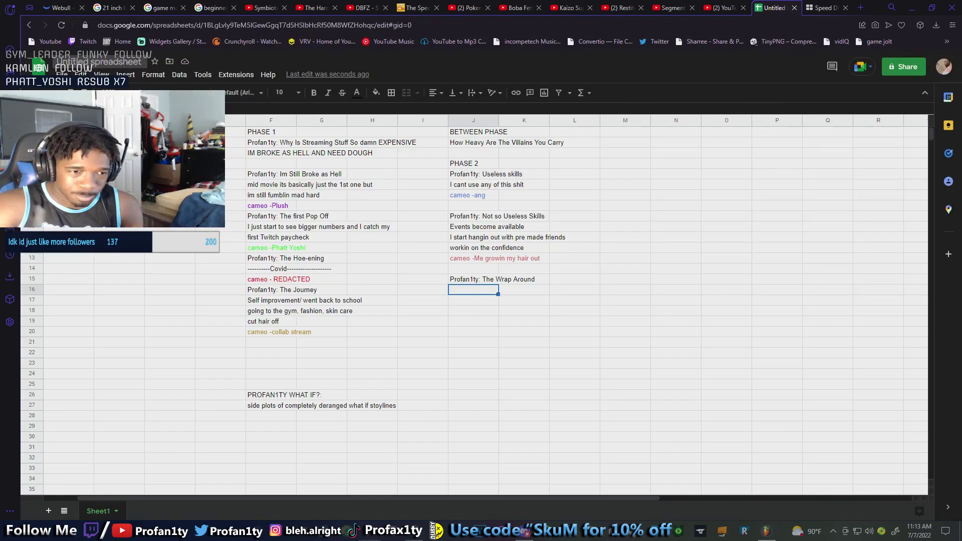
pyautogui.write('+')
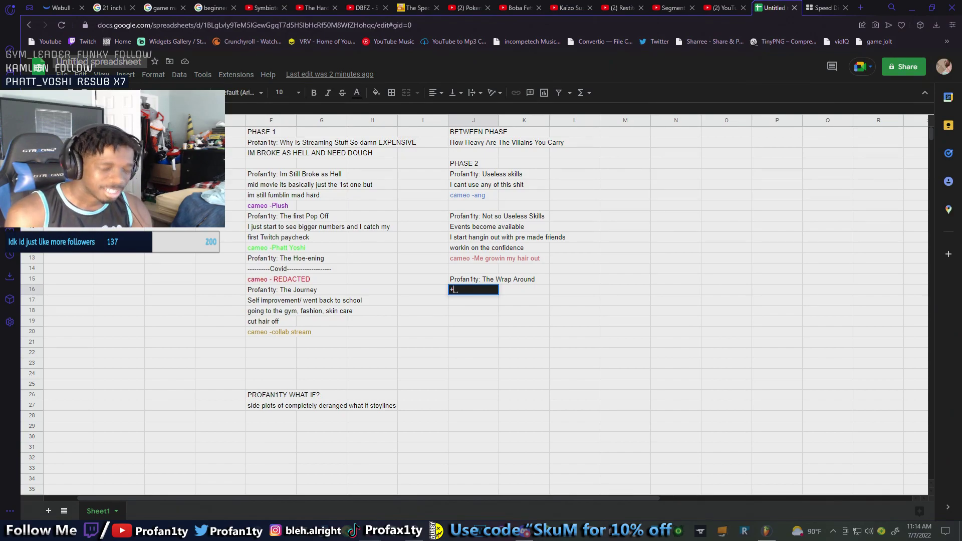
pyautogui.press('Right')
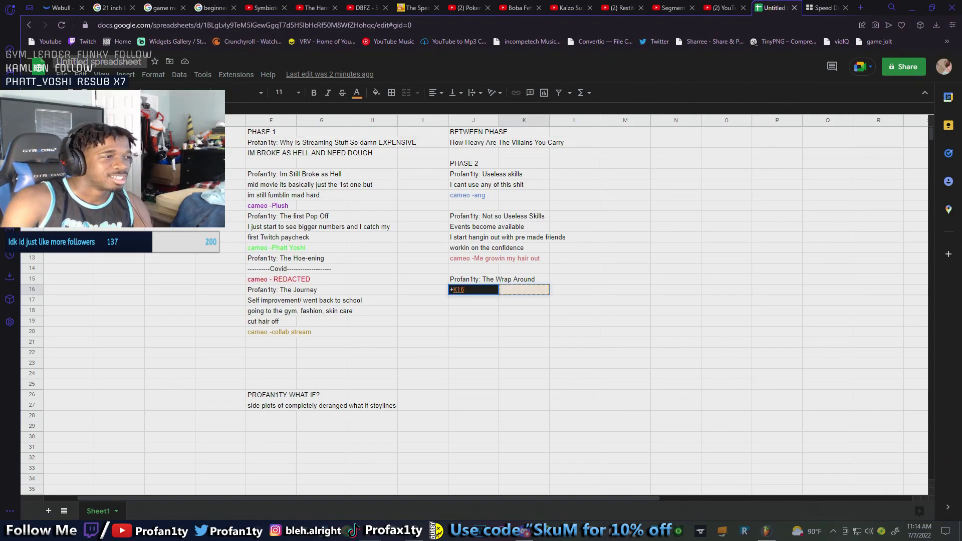
pyautogui.click(489, 284)
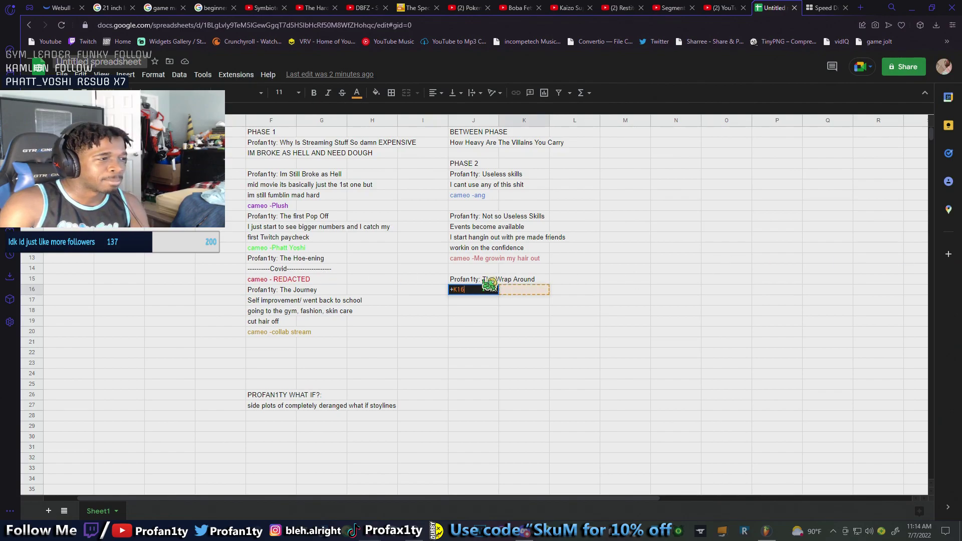
pyautogui.press('BackSpace')
pyautogui.press('BackSpace')
pyautogui.press('BackSpace')
pyautogui.press('BackSpace')
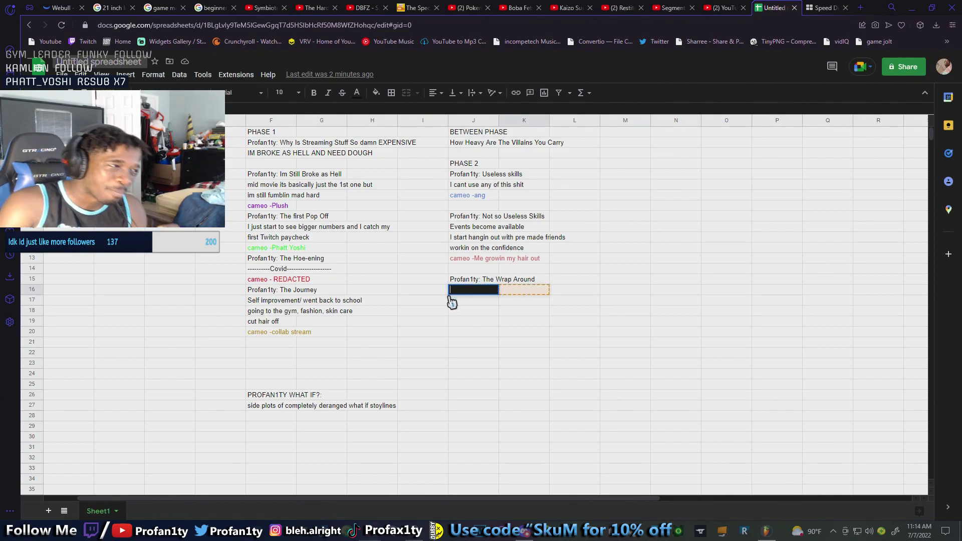
pyautogui.press('Escape')
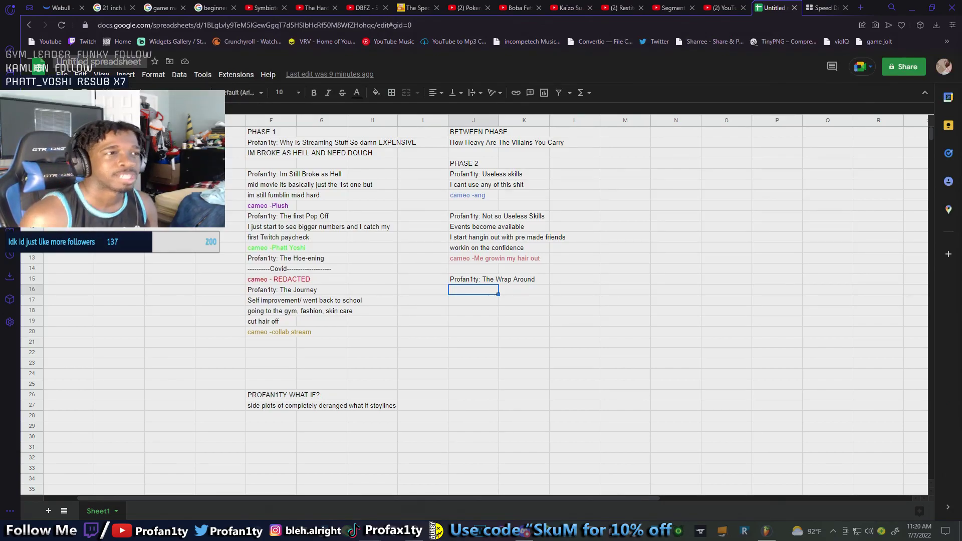
# Search the web for "is japan allowing visitors from usa yet" in the blank Speed Dial page
pyautogui.click(825, 7)
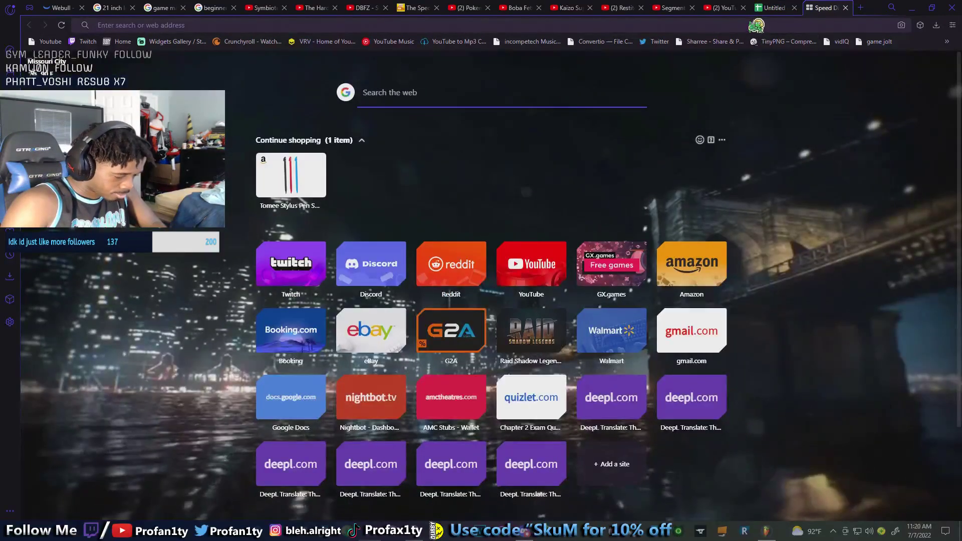
pyautogui.click(98, 25)
pyautogui.write('is Japan allowing vi')
pyautogui.press('Down')
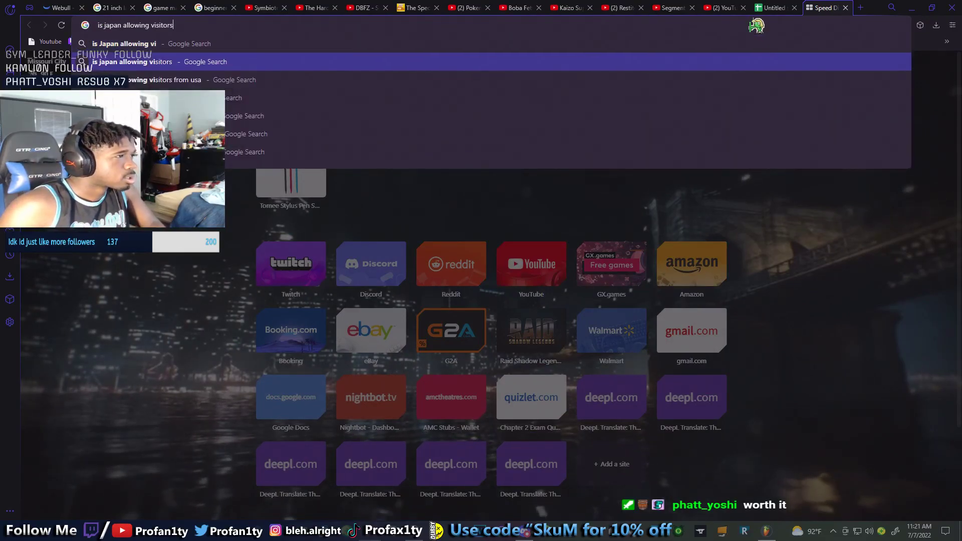
pyautogui.write('from usa yet')
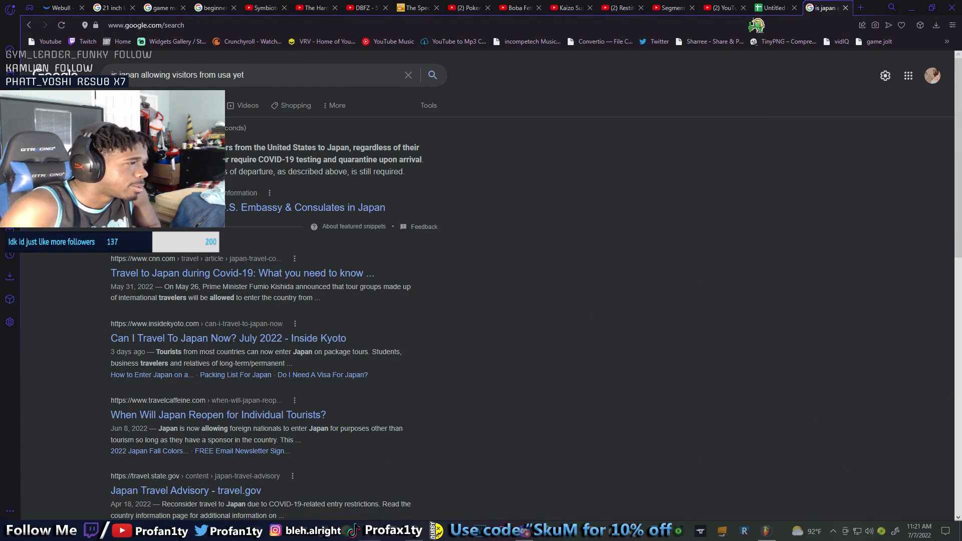
# Read the Inside Kyoto article on travelling to Japan for the entry rules and reopening odds, and close the page
pyautogui.click(317, 337)
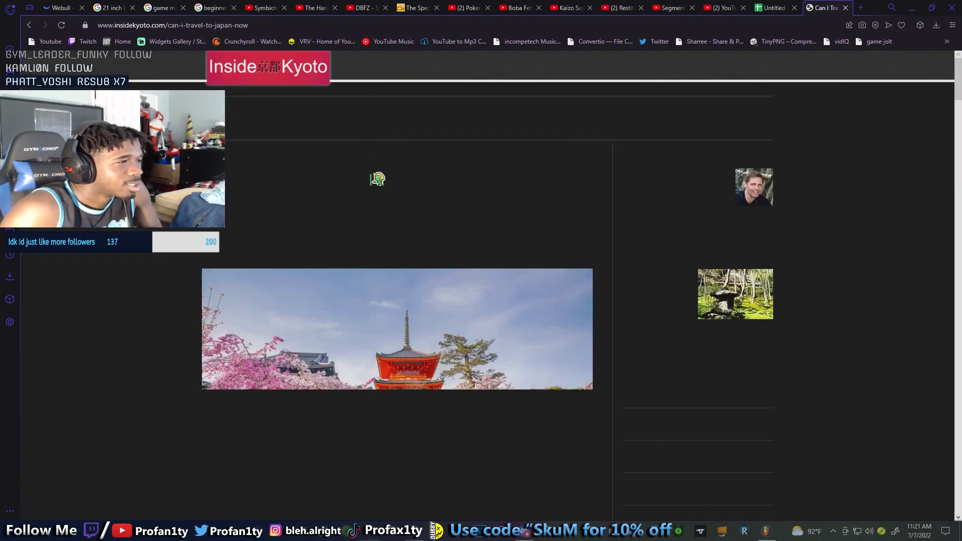
pyautogui.scroll(-5, 378, 226)
pyautogui.scroll(-2, 378, 286)
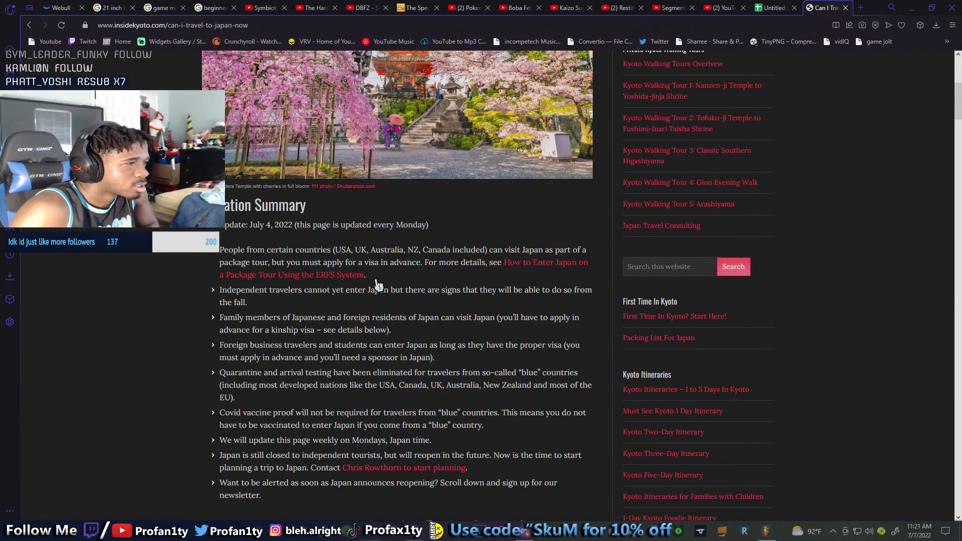
pyautogui.scroll(-2, 378, 285)
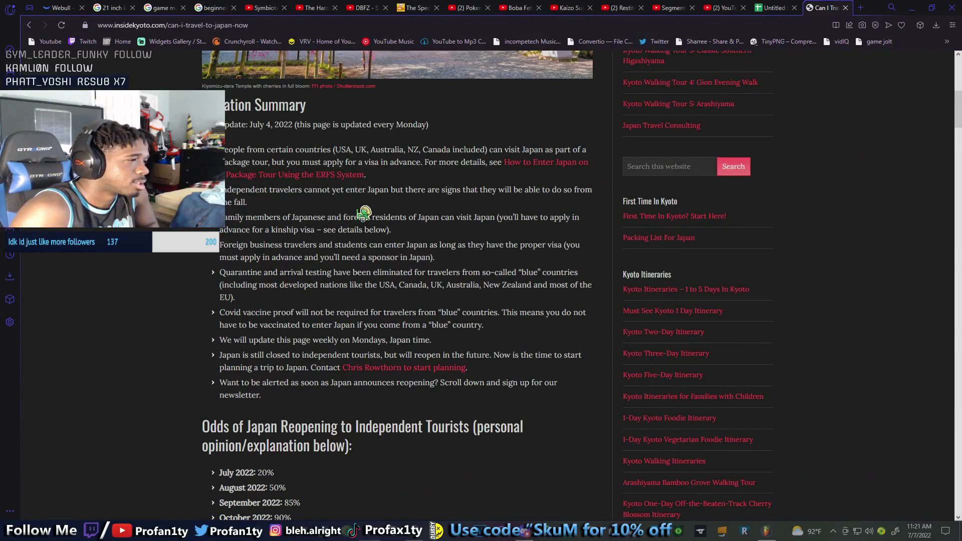
pyautogui.scroll(-2, 363, 213)
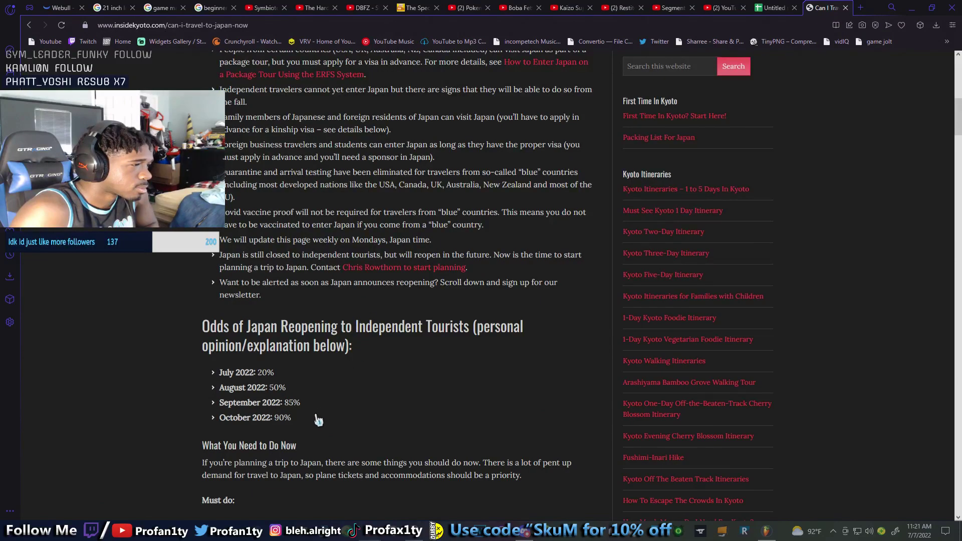
pyautogui.scroll(-3, 308, 425)
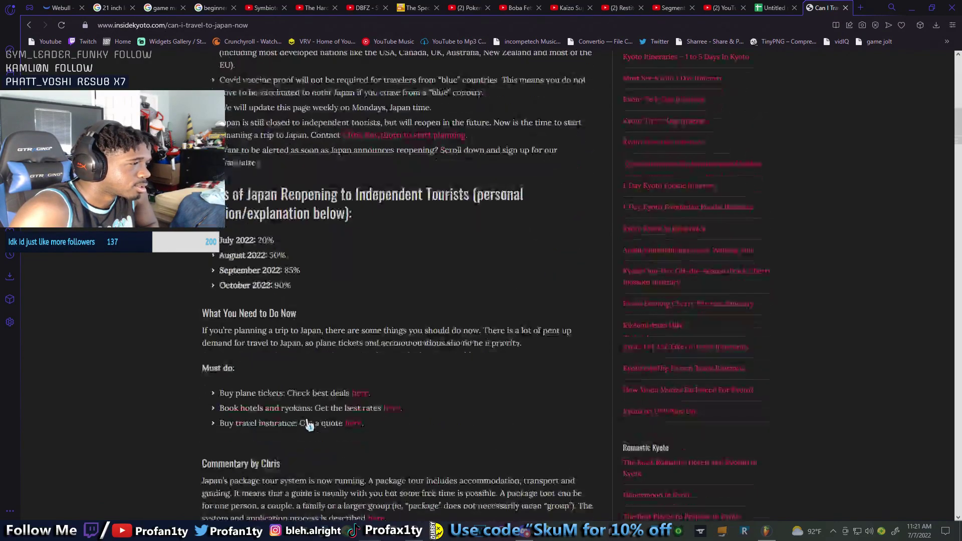
pyautogui.scroll(-3, 310, 423)
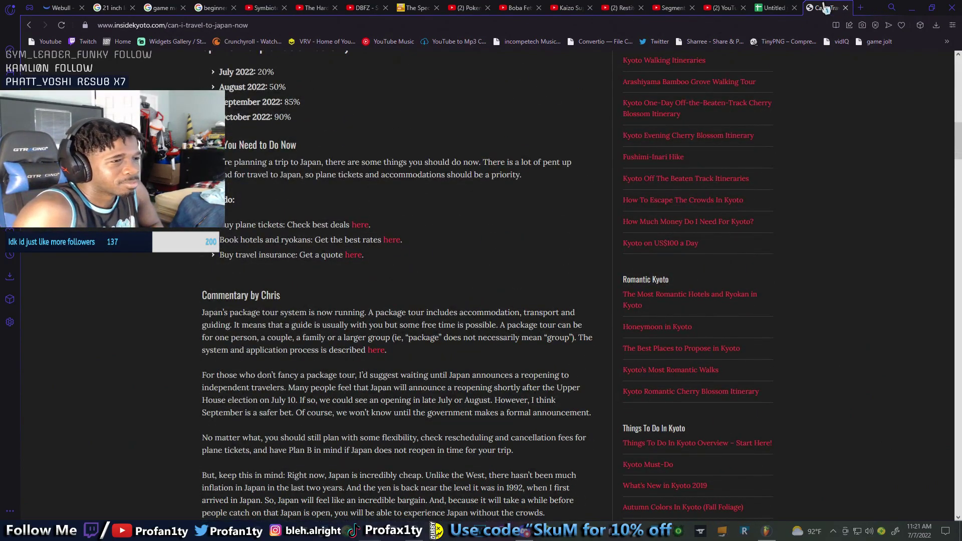
pyautogui.click(845, 8)
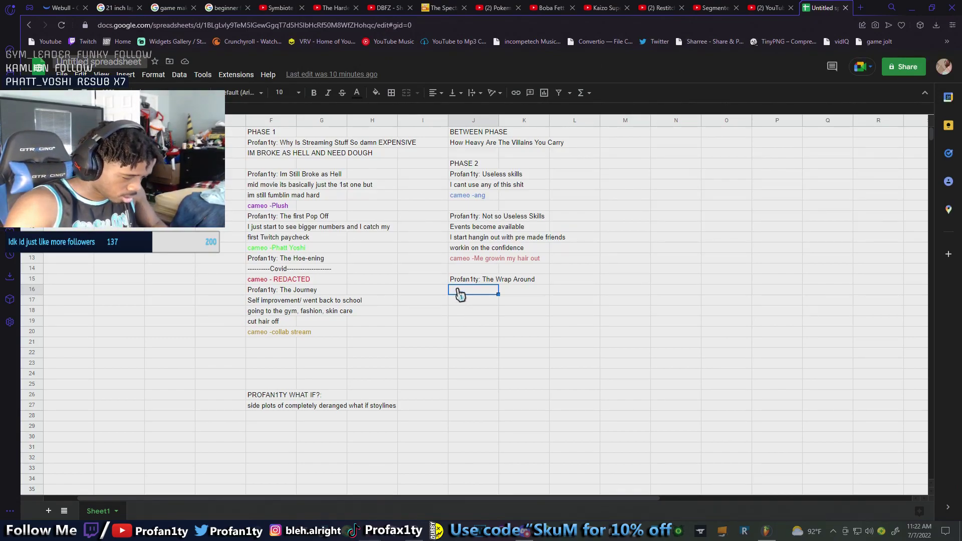
# Enter the description "I am now essentially a demi god" in cell J16, under "Profan1ty: The Wrap Around"
pyautogui.write('I a')
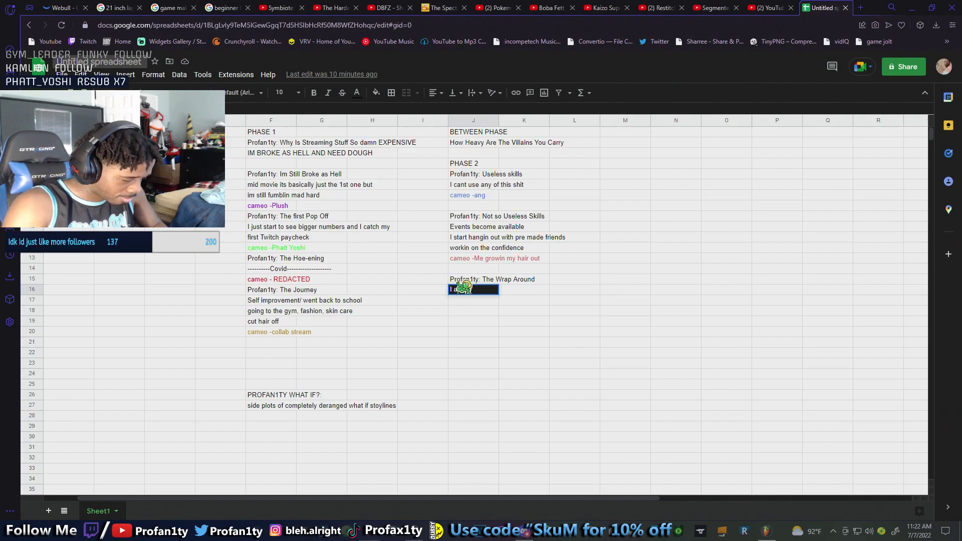
pyautogui.write('m now es')
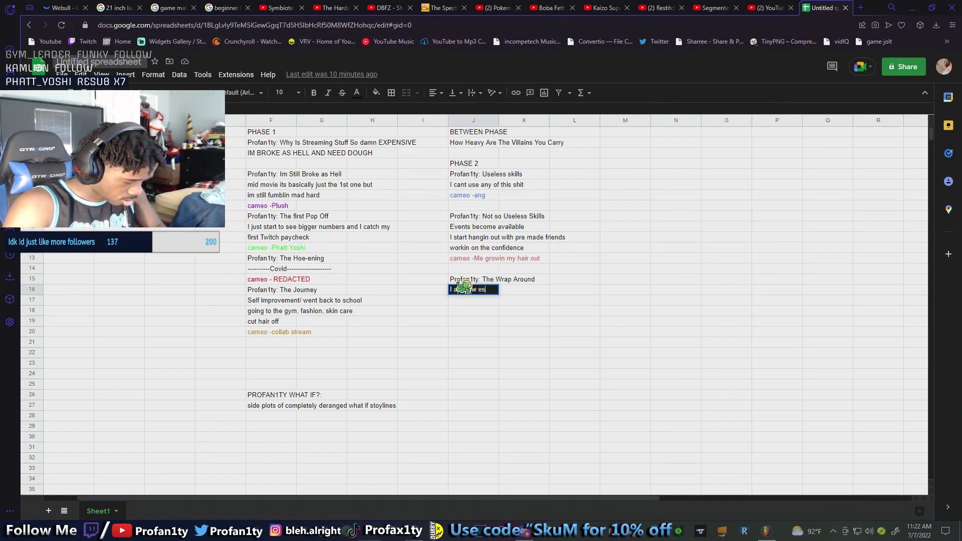
pyautogui.write('sentially a demi god')
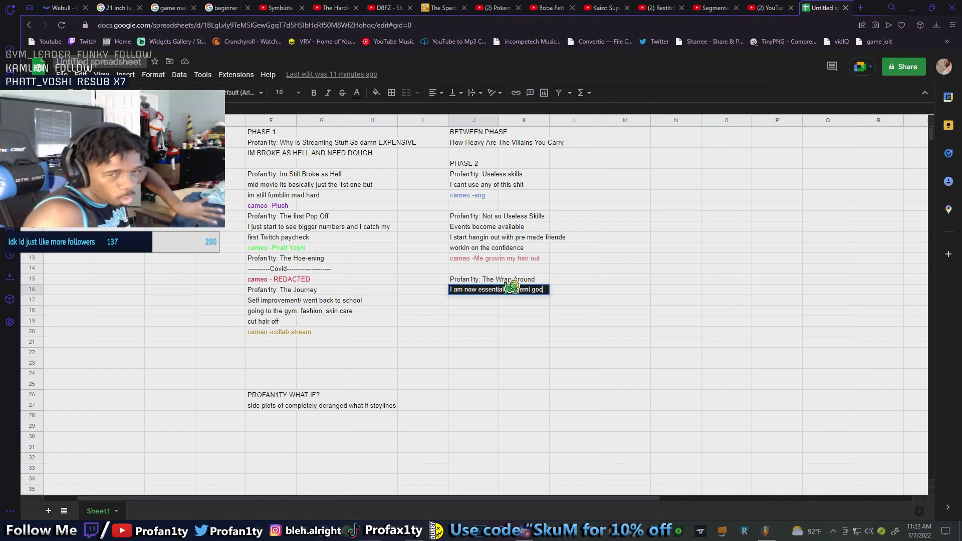
pyautogui.click(462, 309)
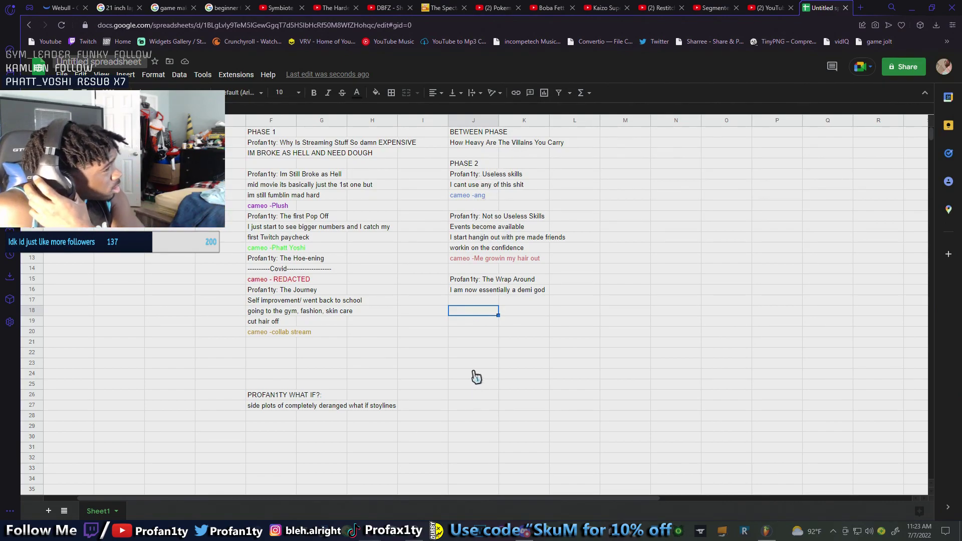
# Add a "During phase 2" section in cell J23 with the entries "School days" in J24 and "HCC stuff" in J25
pyautogui.click(457, 354)
pyautogui.click(458, 363)
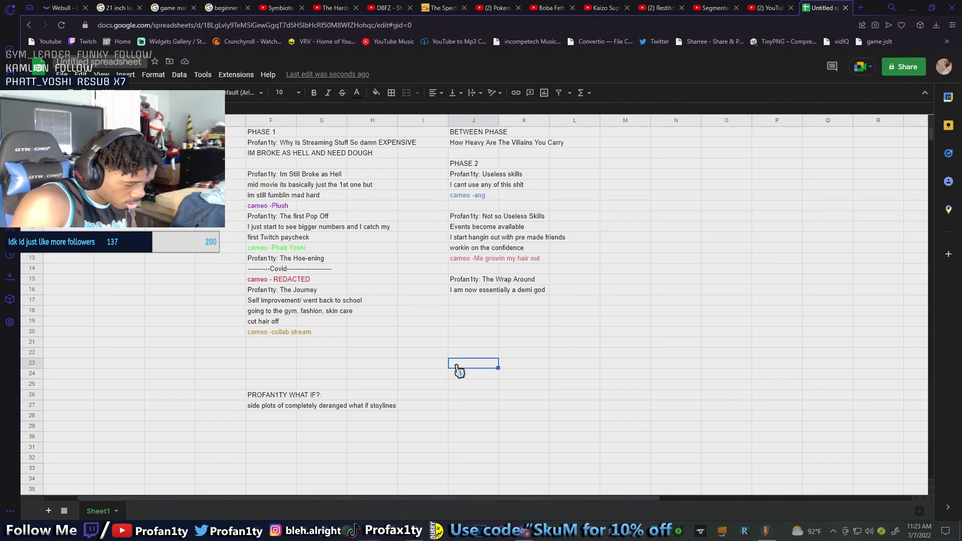
pyautogui.write('During phase 2')
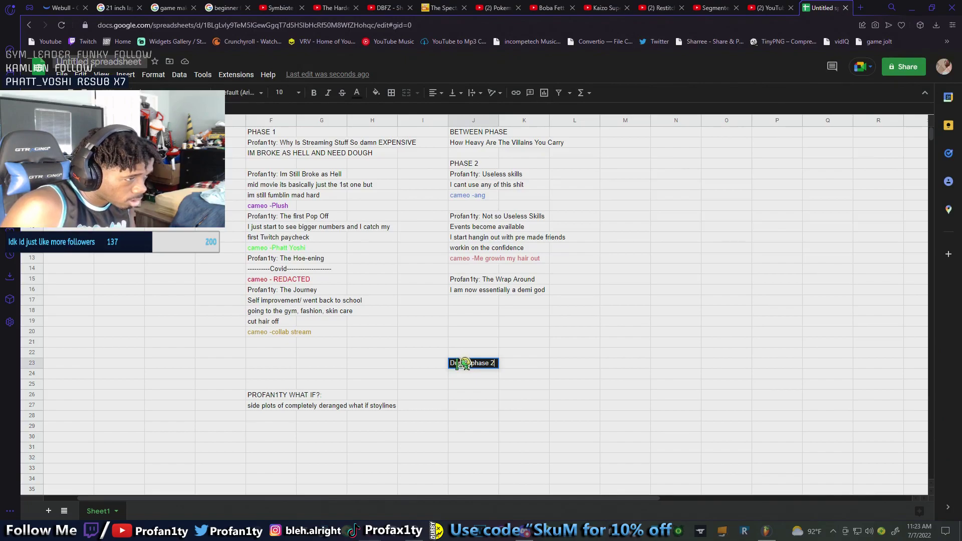
pyautogui.press('Return')
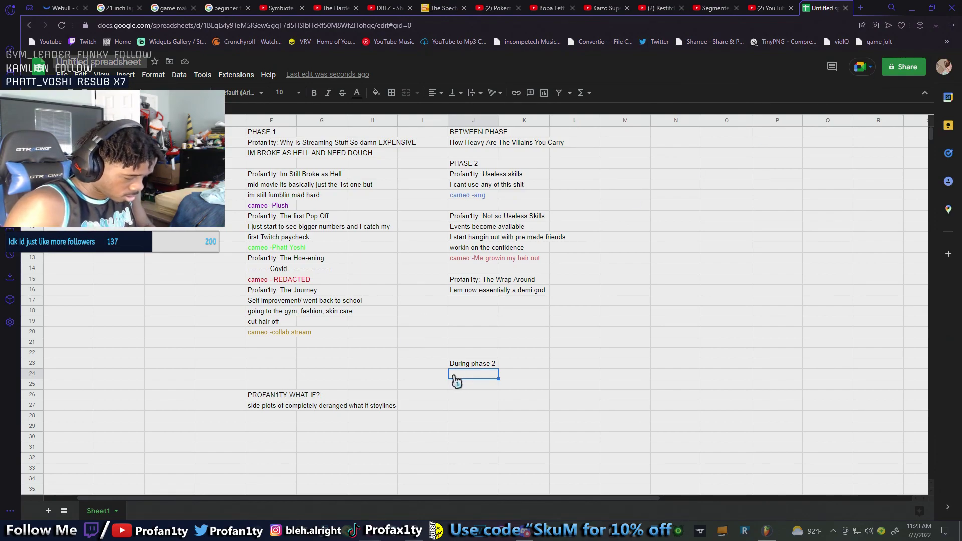
pyautogui.write('School days')
pyautogui.press('Return')
pyautogui.write('r')
pyautogui.press('BackSpace')
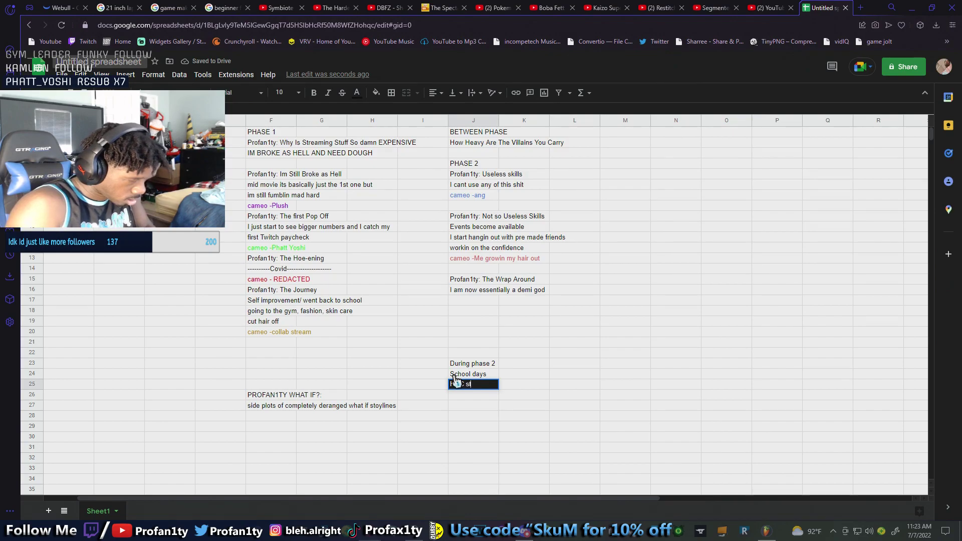
pyautogui.write('HCC stuff')
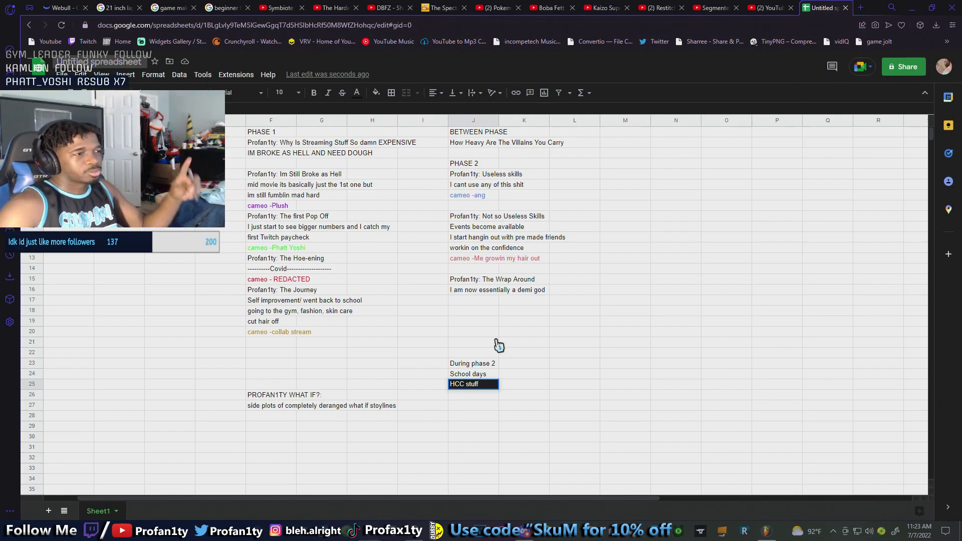
# Enter a "cameo -" line with the friend's first name in cell J17, under the "Profan1ty: The Wrap Around" description
pyautogui.click(465, 302)
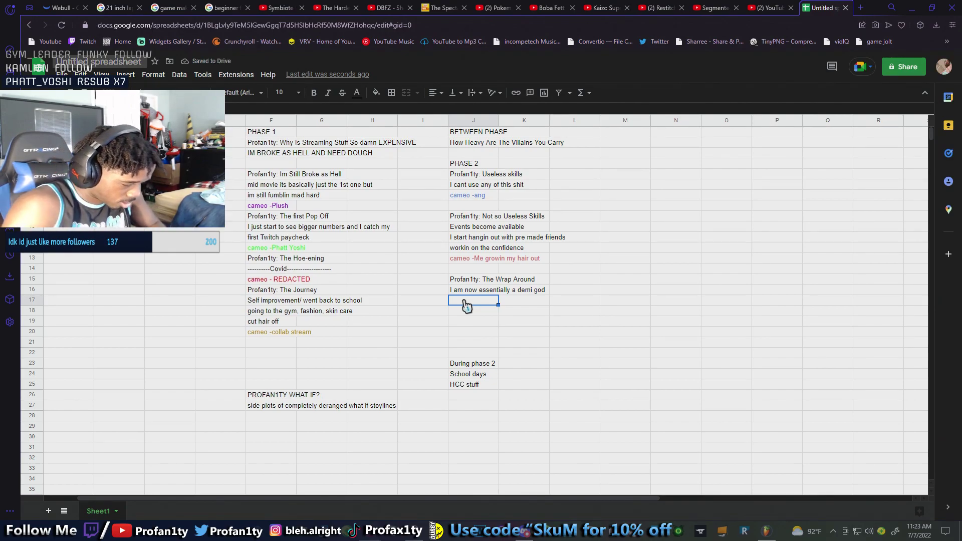
pyautogui.write('cam')
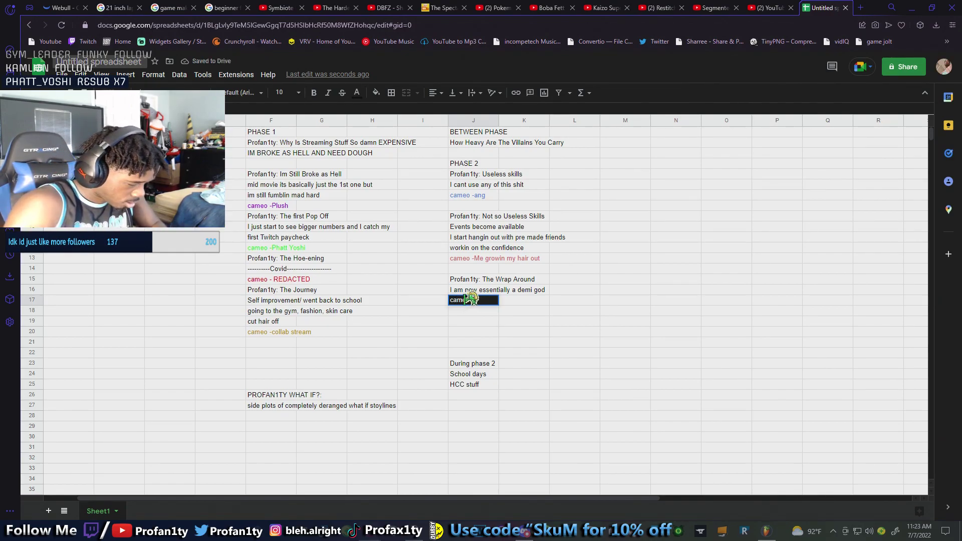
pyautogui.write('eo- Stu')
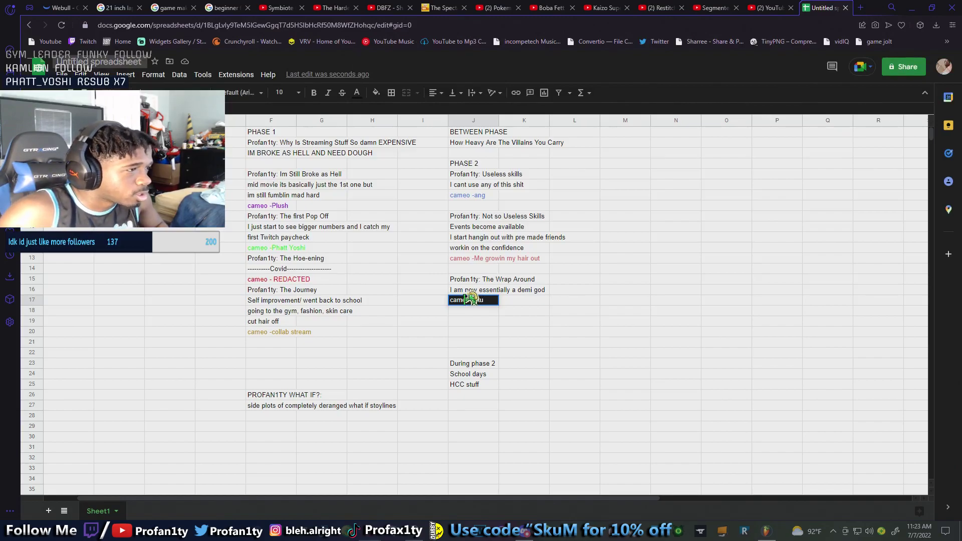
pyautogui.moveTo(474, 299); pyautogui.dragTo(470, 299)
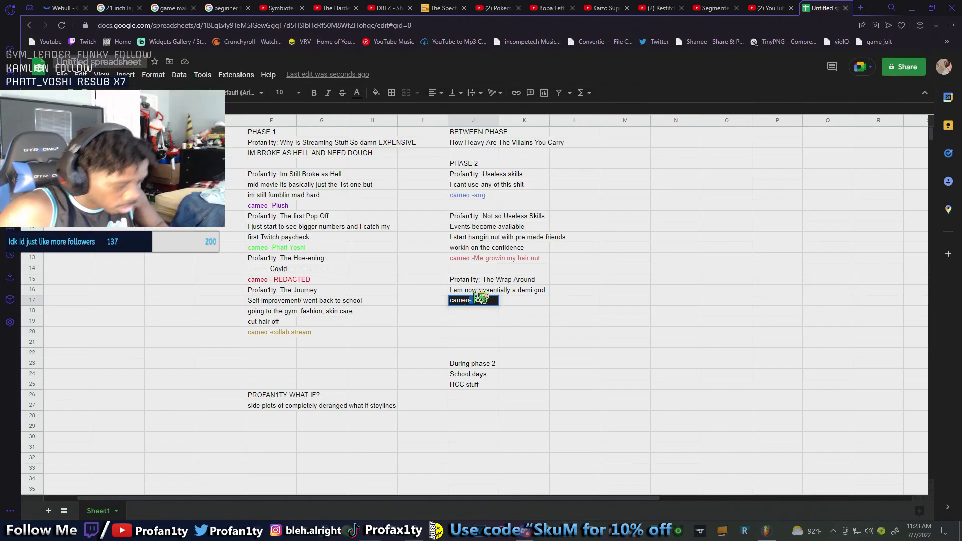
pyautogui.write('-Stu')
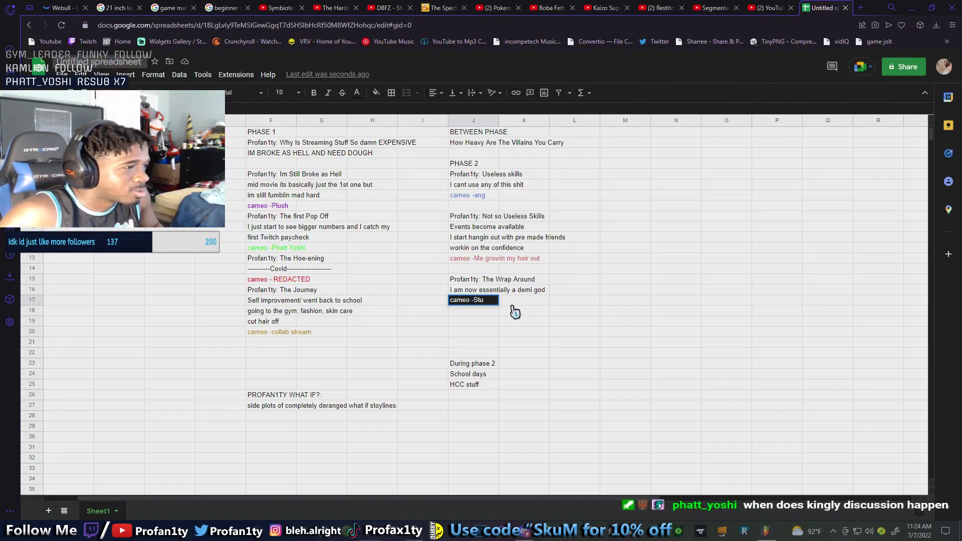
# Colour the text of the cameo line in cell J17 dark red
pyautogui.moveTo(495, 300); pyautogui.dragTo(448, 301)
pyautogui.click(357, 93)
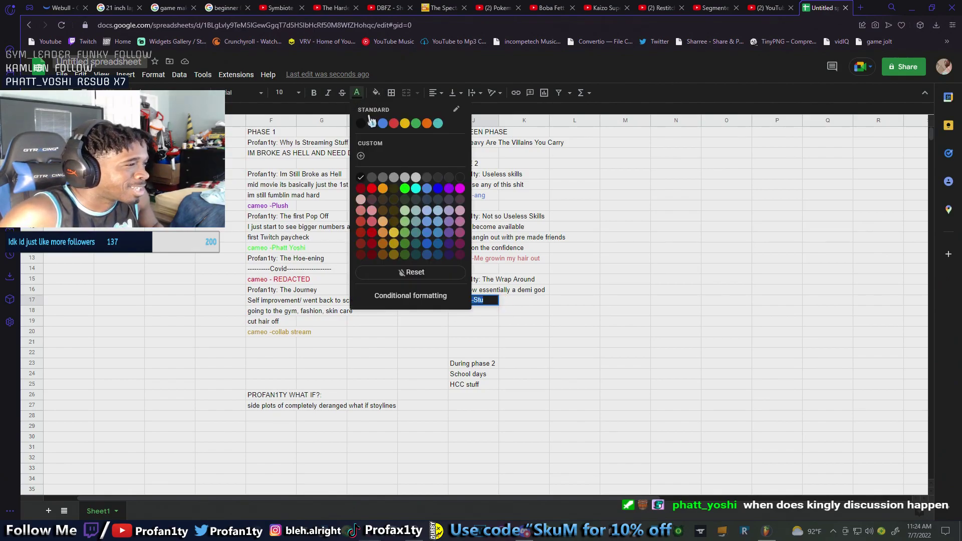
pyautogui.click(372, 244)
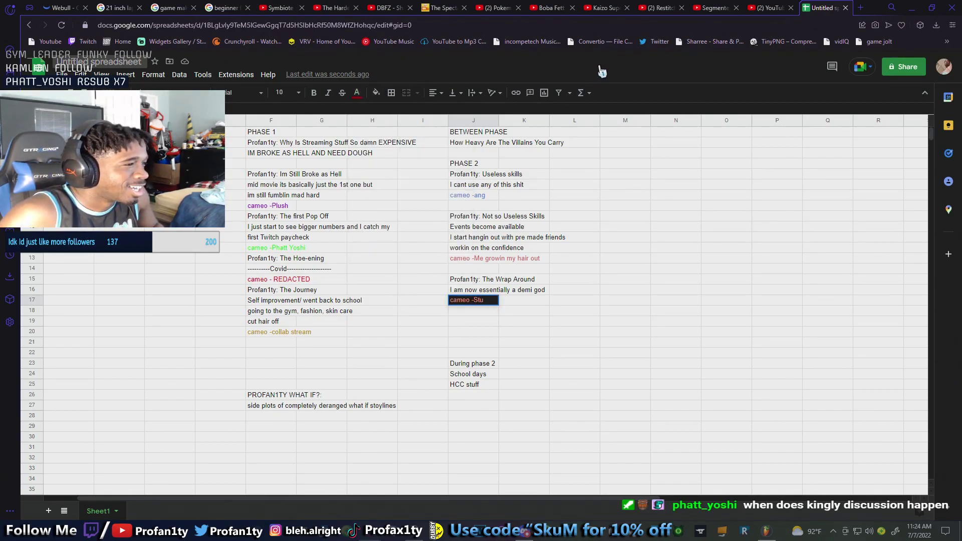
pyautogui.moveTo(493, 300); pyautogui.dragTo(414, 291)
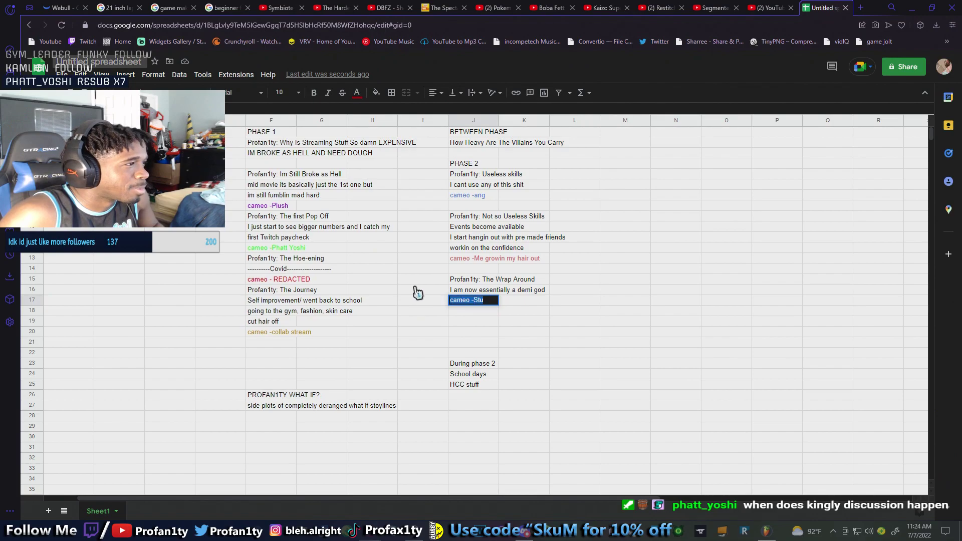
pyautogui.click(357, 92)
pyautogui.click(361, 254)
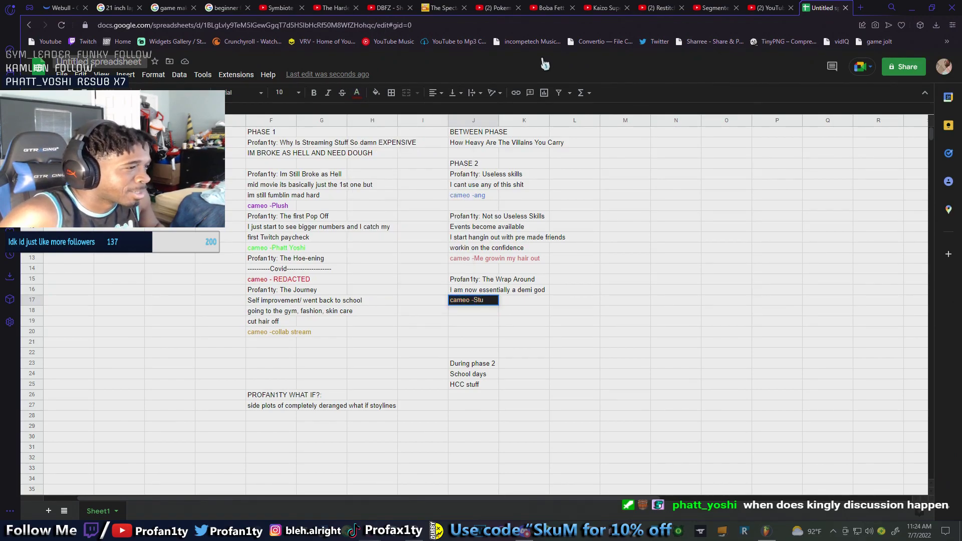
pyautogui.click(466, 323)
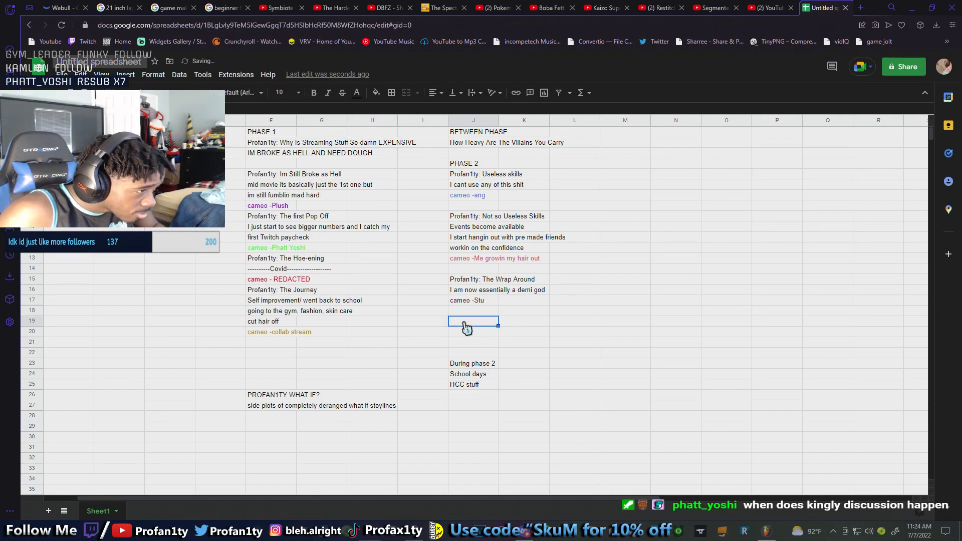
pyautogui.moveTo(463, 365); pyautogui.dragTo(473, 397)
pyautogui.moveTo(931, 137); pyautogui.dragTo(933, 143)
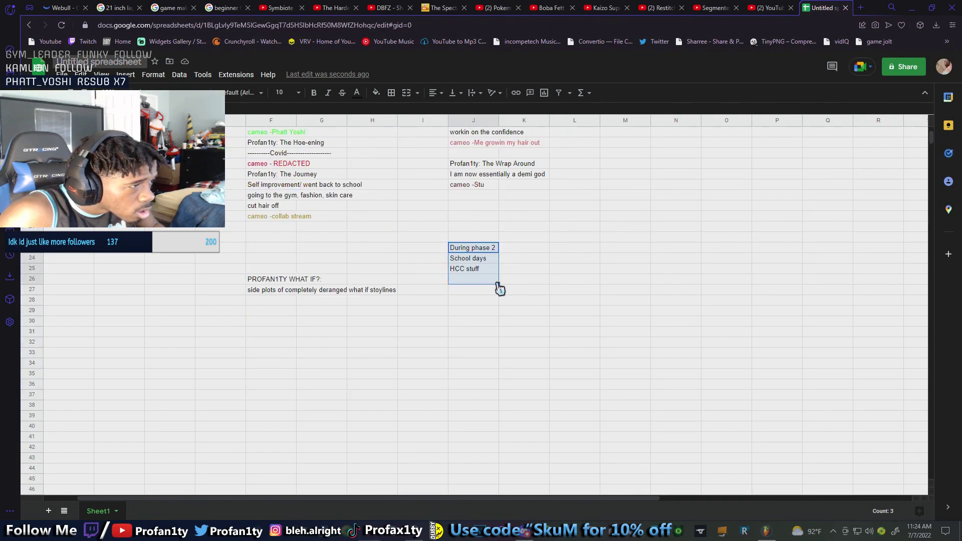
pyautogui.moveTo(485, 249); pyautogui.dragTo(470, 268)
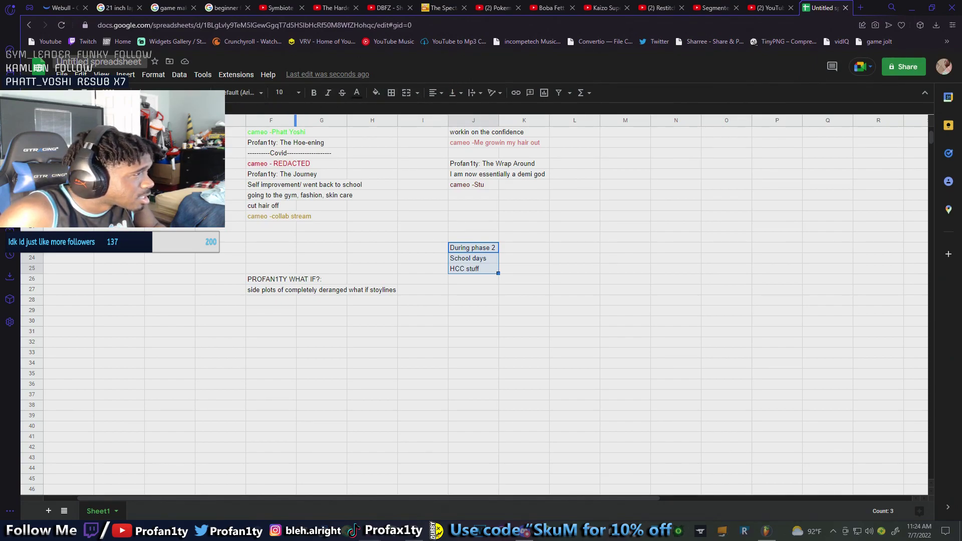
pyautogui.click(471, 249)
pyautogui.click(477, 258)
pyautogui.click(484, 247)
pyautogui.scroll(1, 478, 235)
pyautogui.click(471, 221)
pyautogui.doubleClick(472, 217)
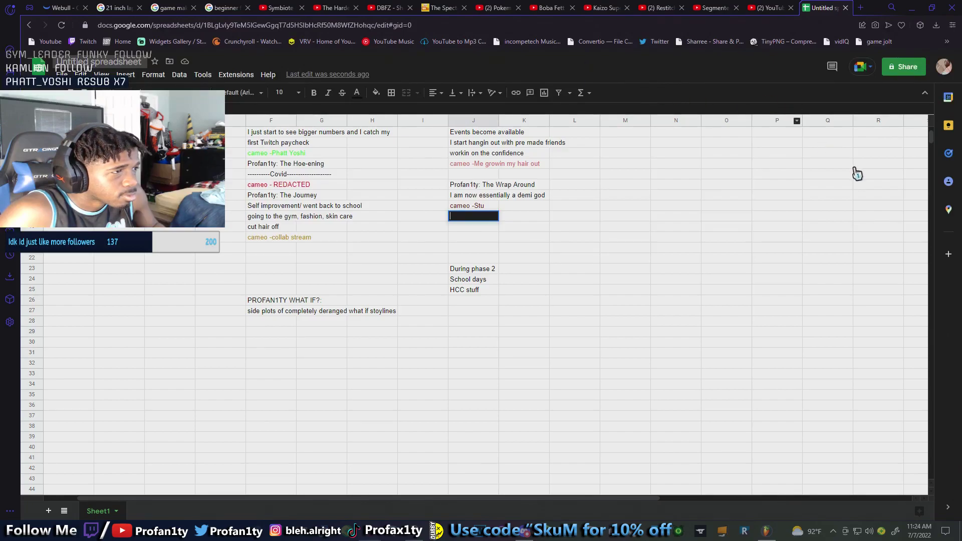
pyautogui.scroll(2, 854, 172)
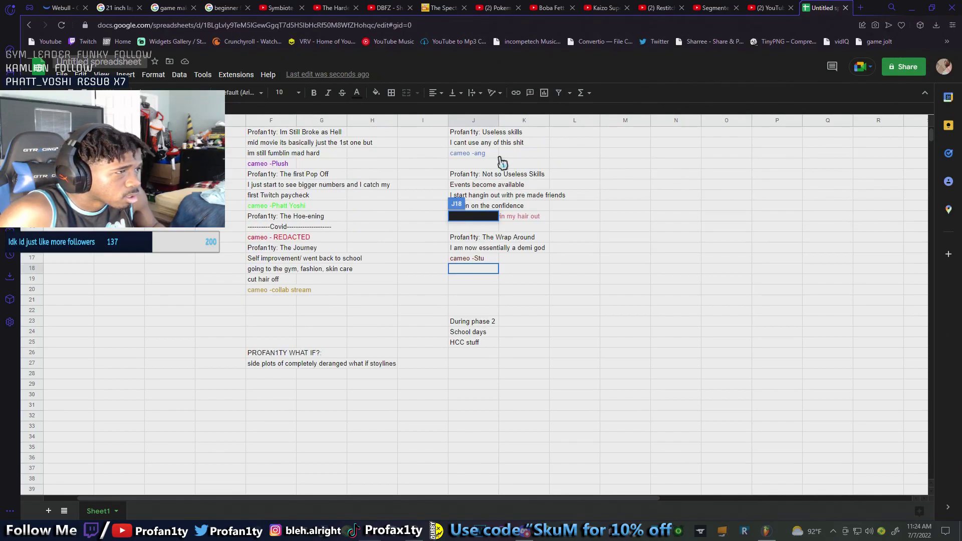
pyautogui.doubleClick(489, 268)
pyautogui.click(591, 196)
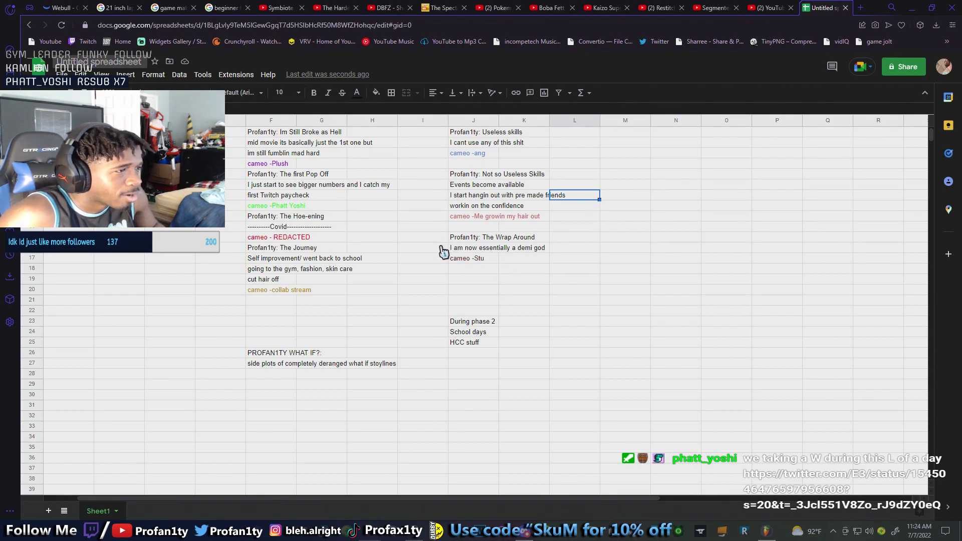
pyautogui.doubleClick(463, 257)
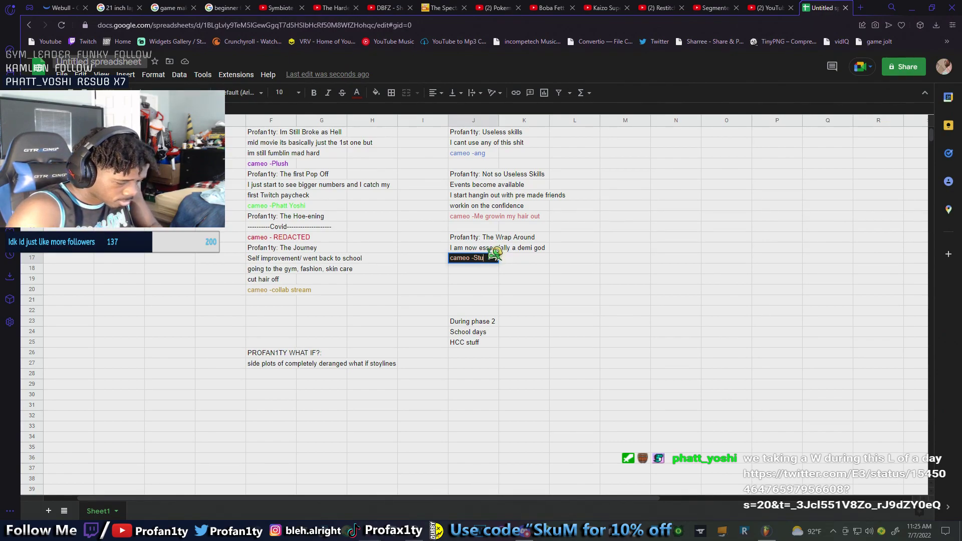
pyautogui.write('fami')
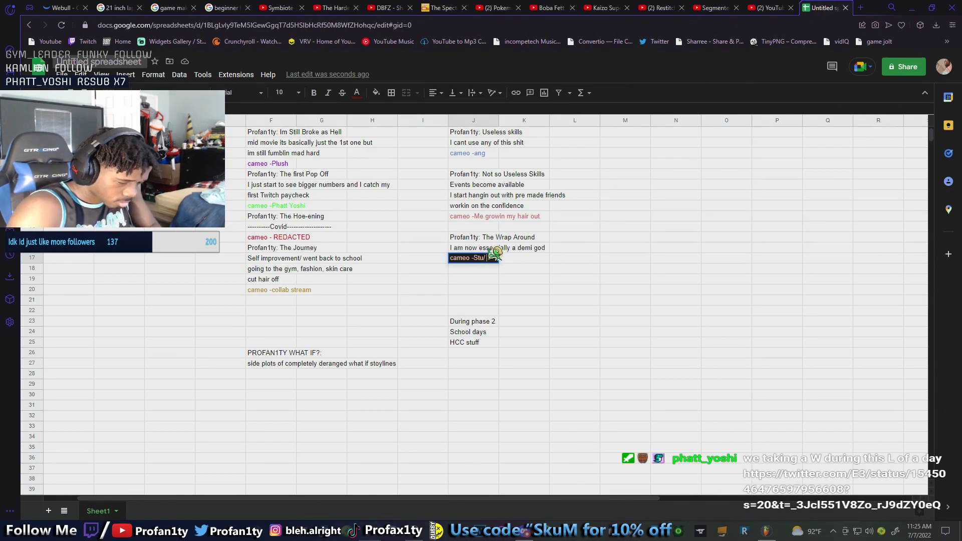
pyautogui.write('ly dis')
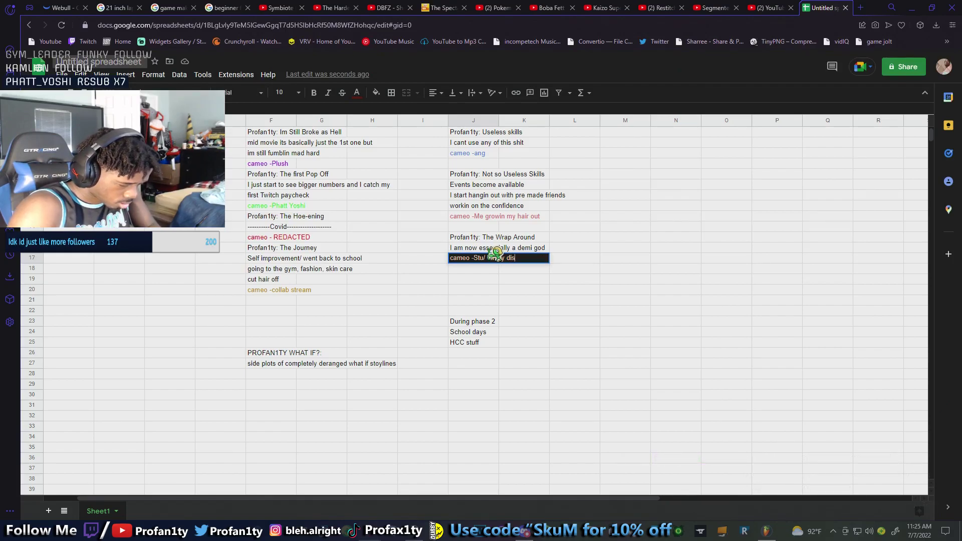
pyautogui.write('cussion')
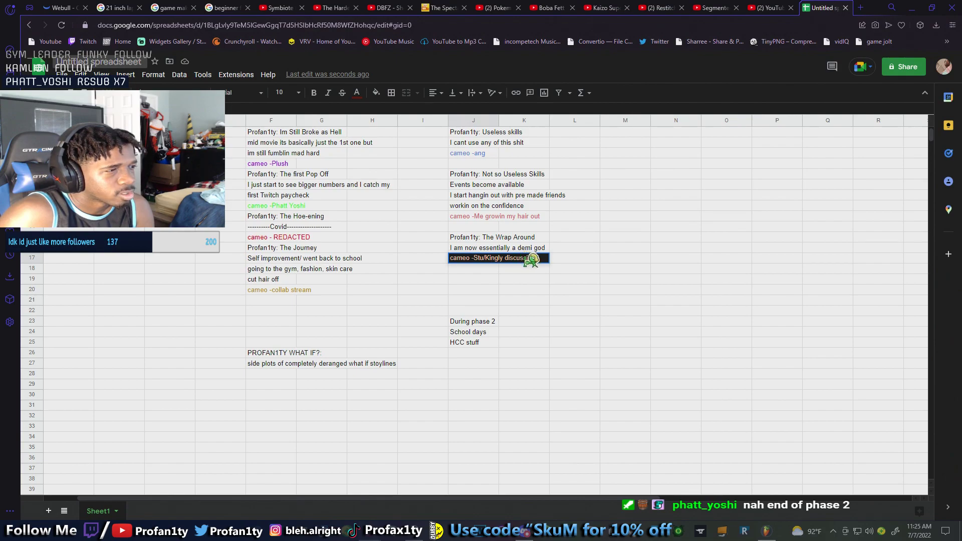
pyautogui.moveTo(535, 257); pyautogui.dragTo(486, 257)
pyautogui.press('BackSpace')
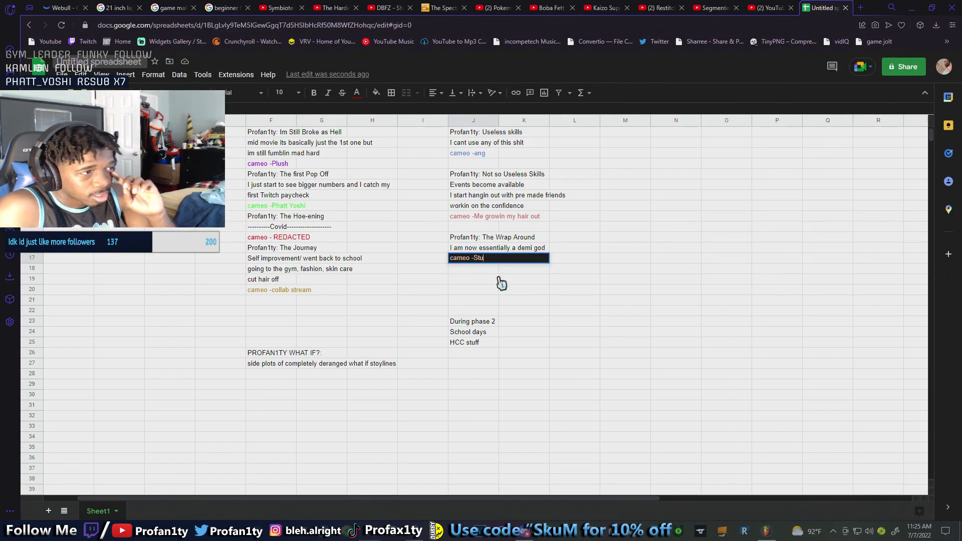
# Enter the next Phase 2 title, "Profan1ty: The build up", in cell J18
pyautogui.click(460, 270)
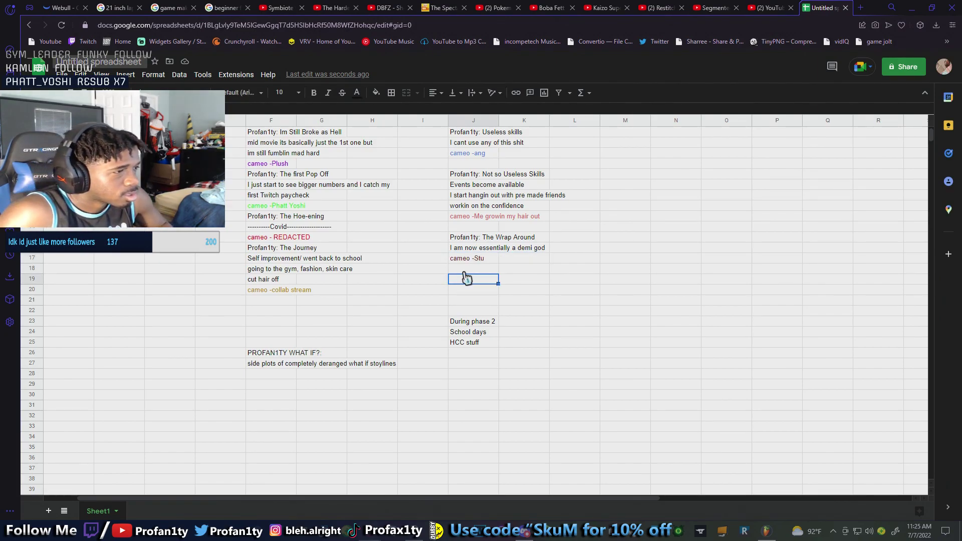
pyautogui.write('Profan1ty:')
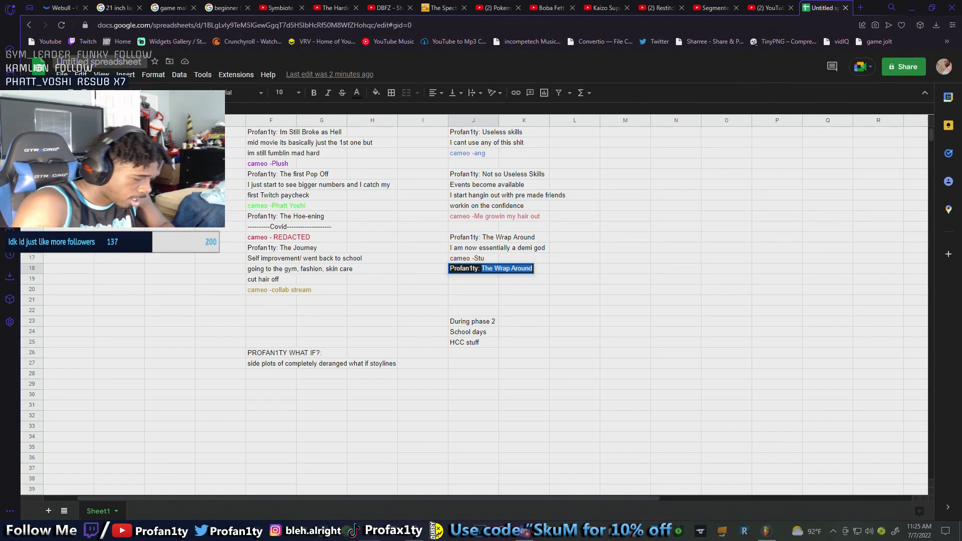
pyautogui.write('The ')
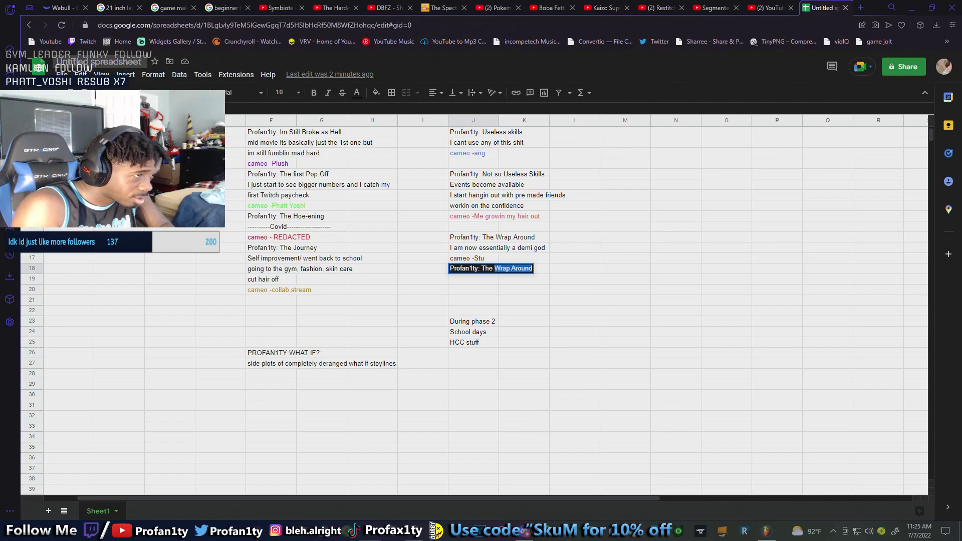
pyautogui.write('build up')
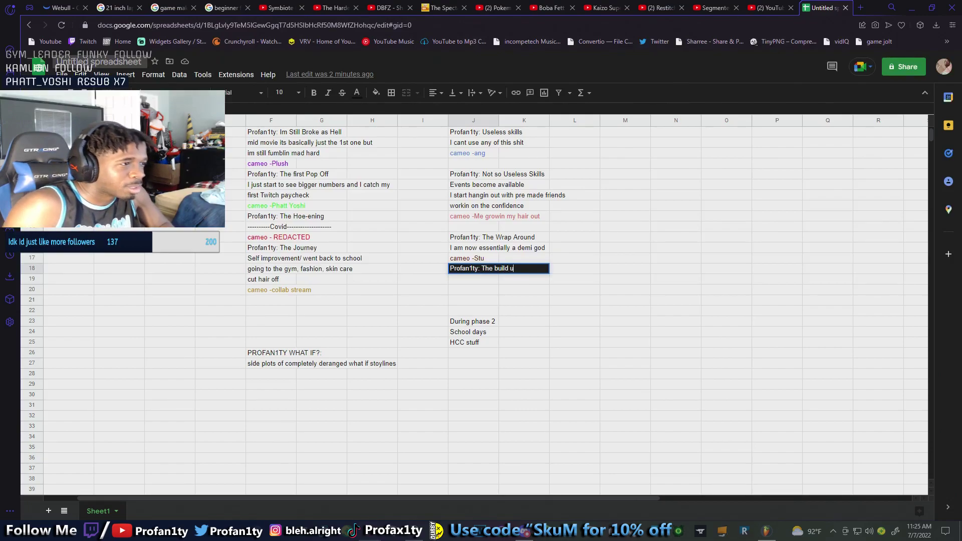
# Enter the description "Somethings about to happen" in cell J19, under "Profan1ty: The build up"
pyautogui.click(455, 283)
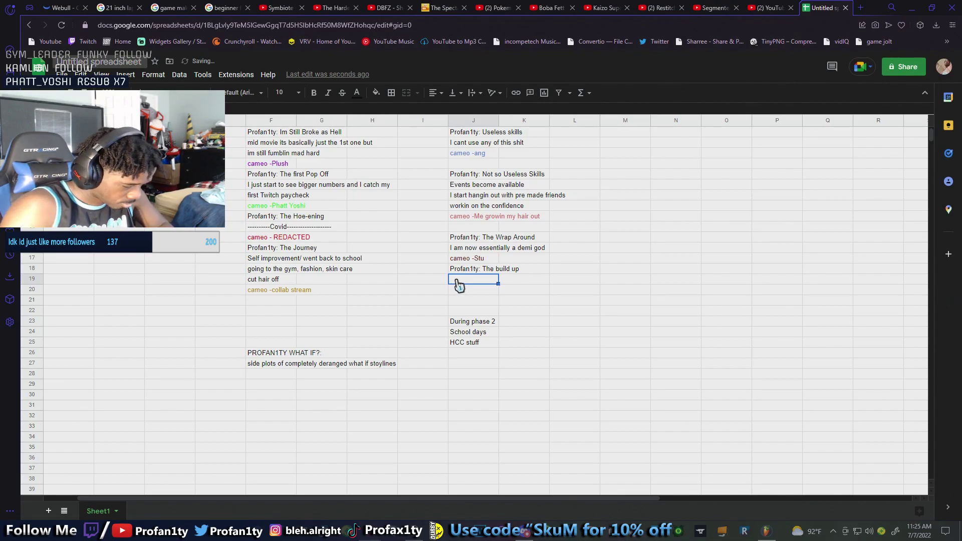
pyautogui.write('Sc')
pyautogui.write('gs about to ')
pyautogui.write('happen')
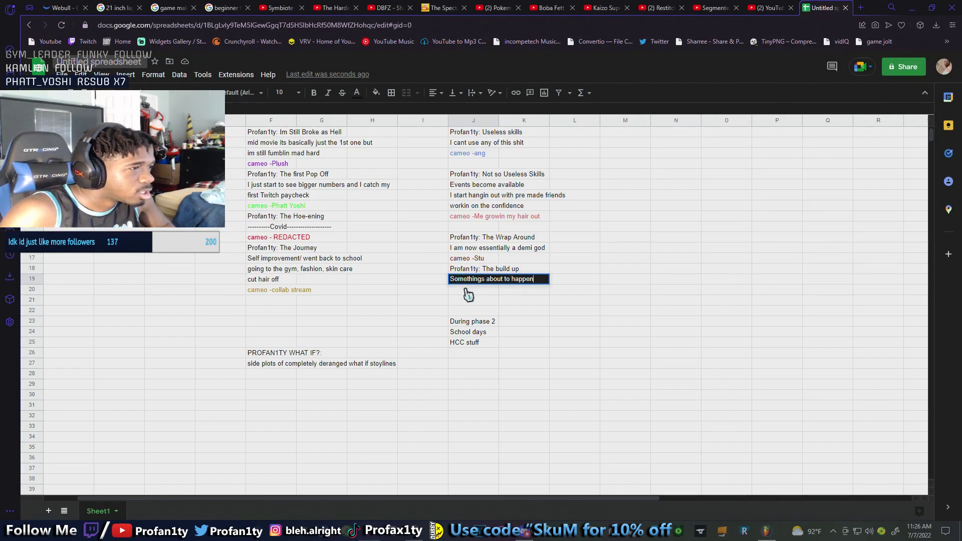
pyautogui.press('Return')
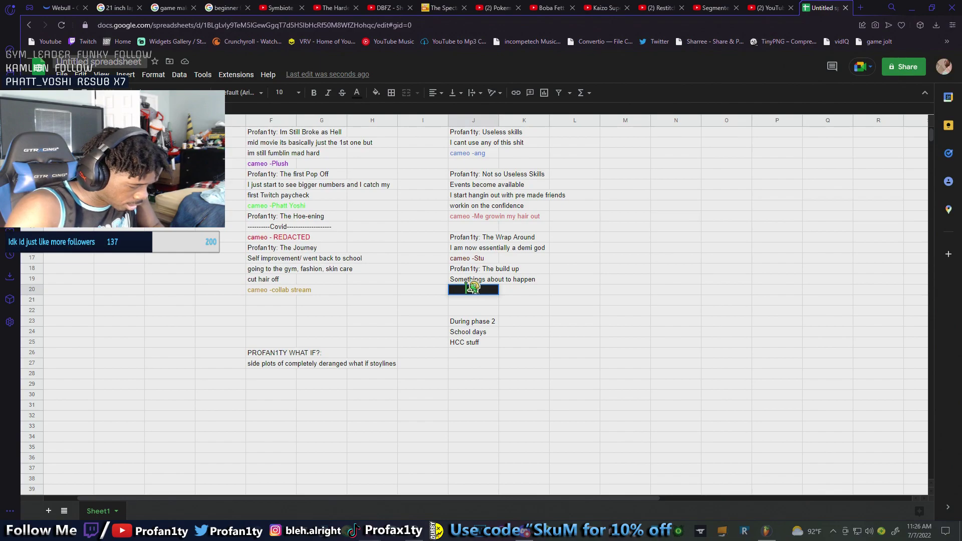
# Enter the cameo line "cameo -Kingly discussion" in cell J20
pyautogui.write('cameo -')
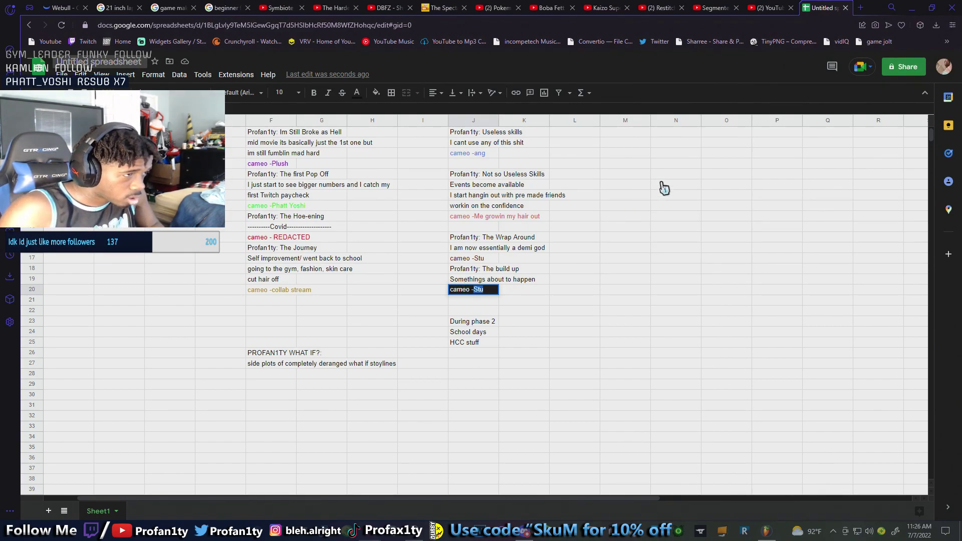
pyautogui.write('Kin')
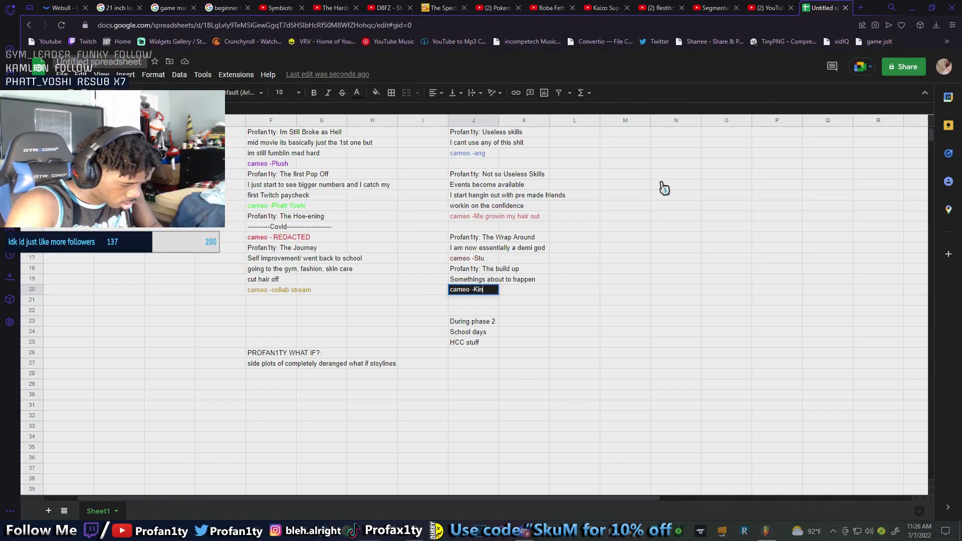
pyautogui.write('gly discussion')
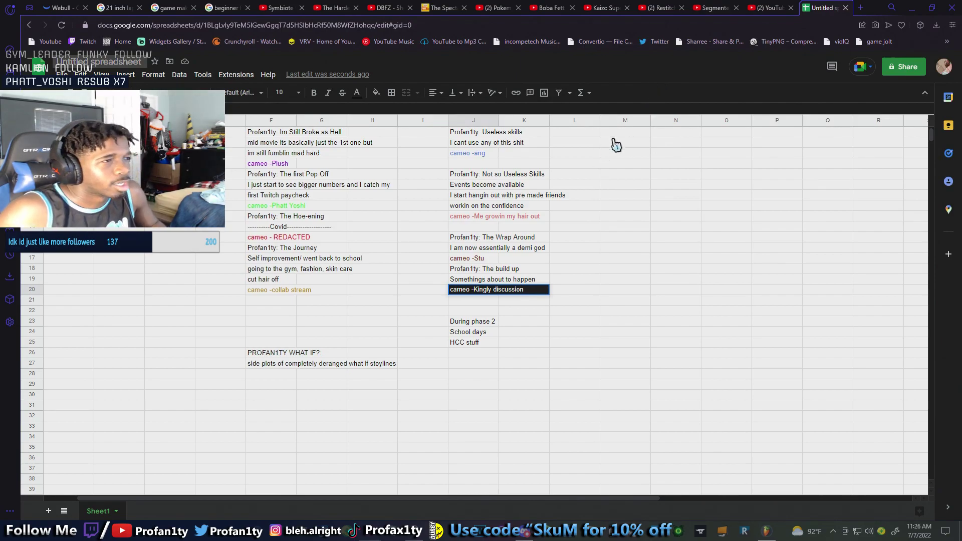
# Enter the heading "PHASE 3" in cell M5, to the right of the Phase 2 list
pyautogui.click(638, 133)
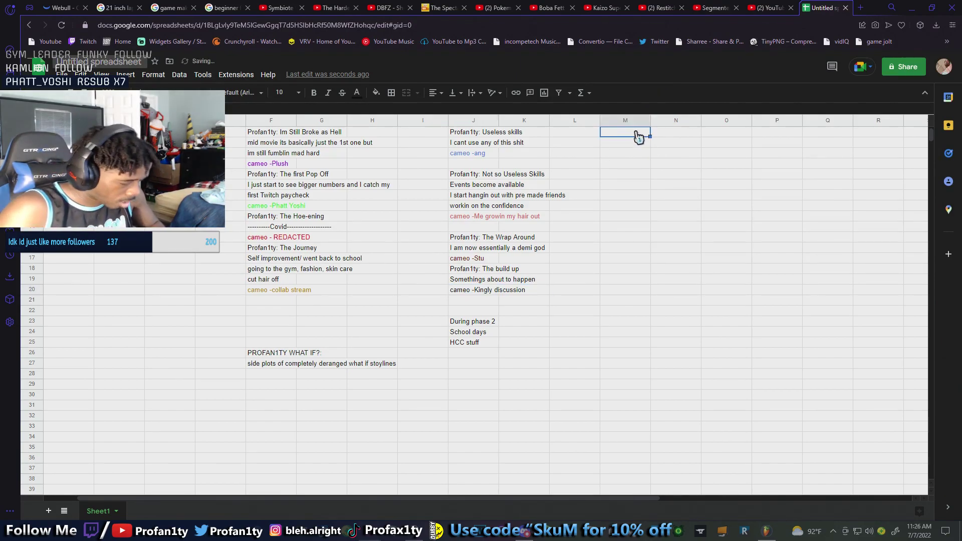
pyautogui.write('PHASE 3')
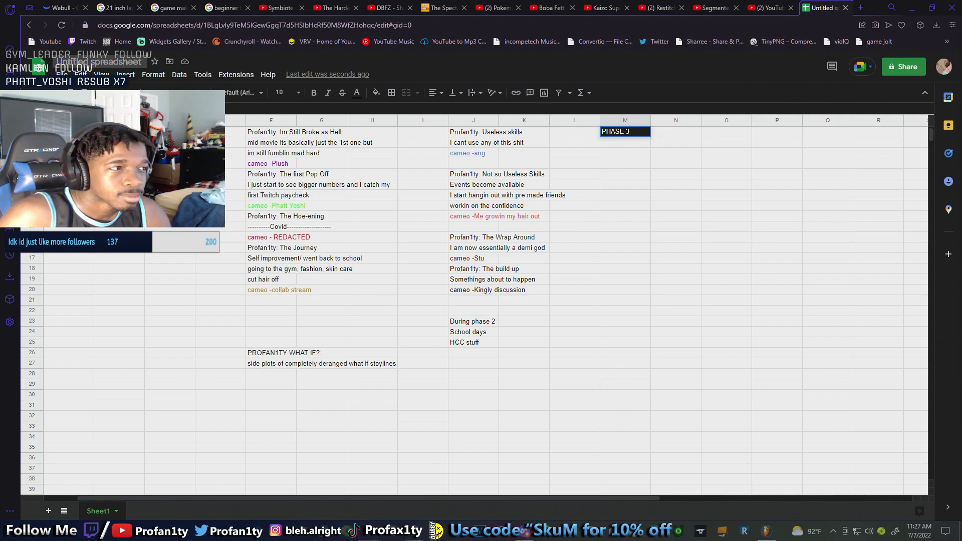
# Switch to the Twitter window, collapse the messages drawer and read through the tweets under the E3 post down to the Sea of Stars announcement
pyautogui.click(604, 116)
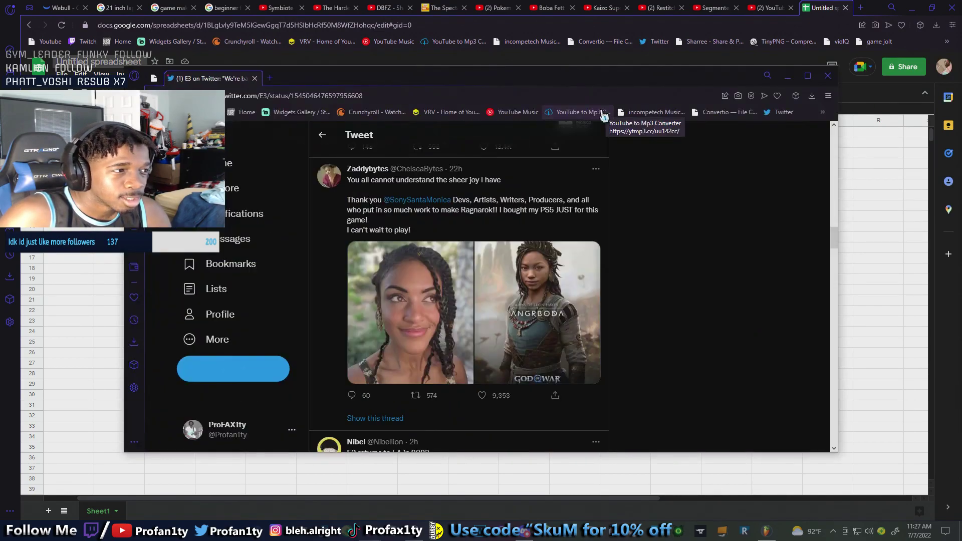
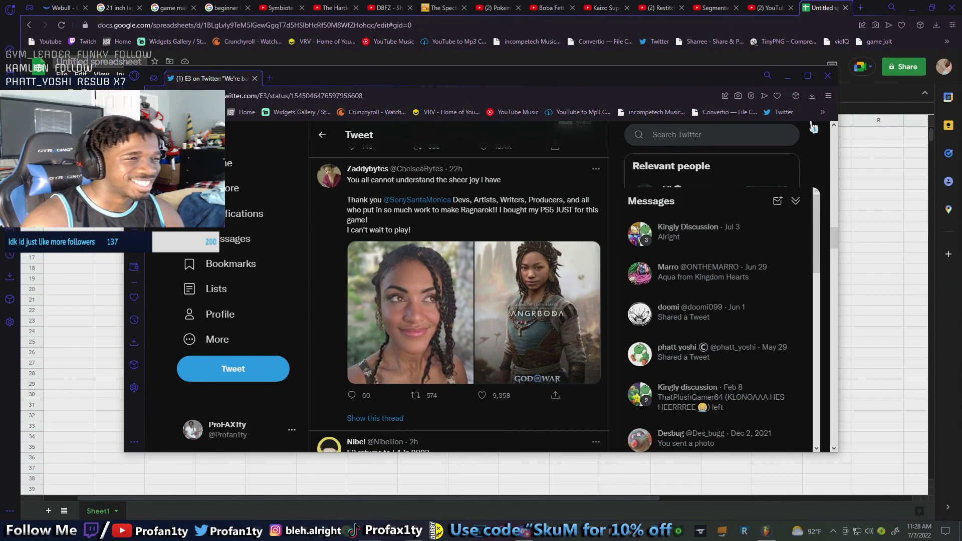
pyautogui.click(796, 201)
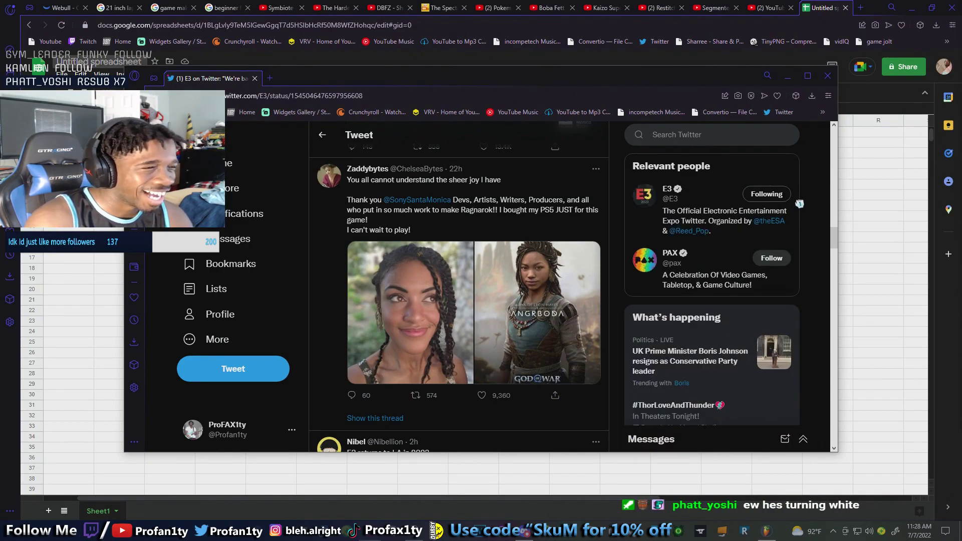
pyautogui.scroll(-8, 804, 191)
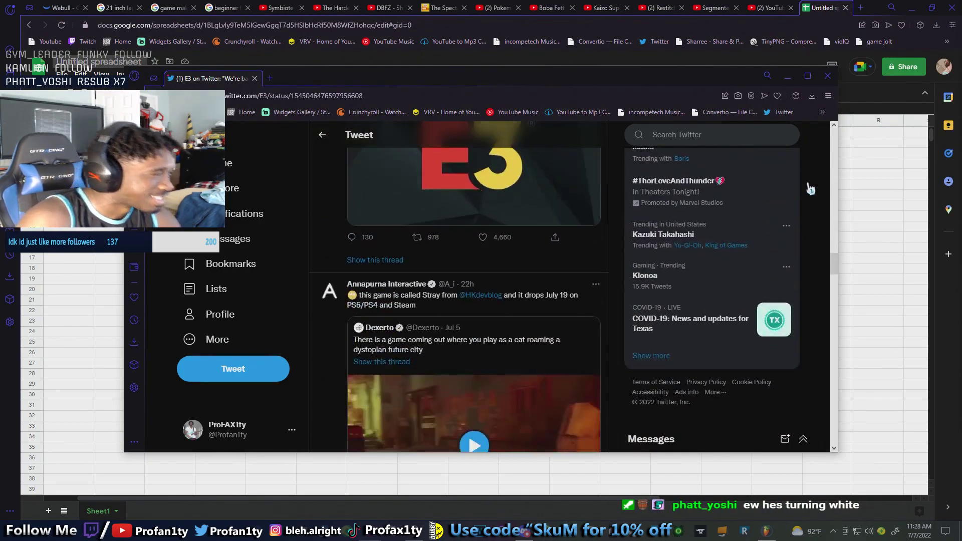
pyautogui.scroll(1, 810, 189)
pyautogui.scroll(-2, 808, 190)
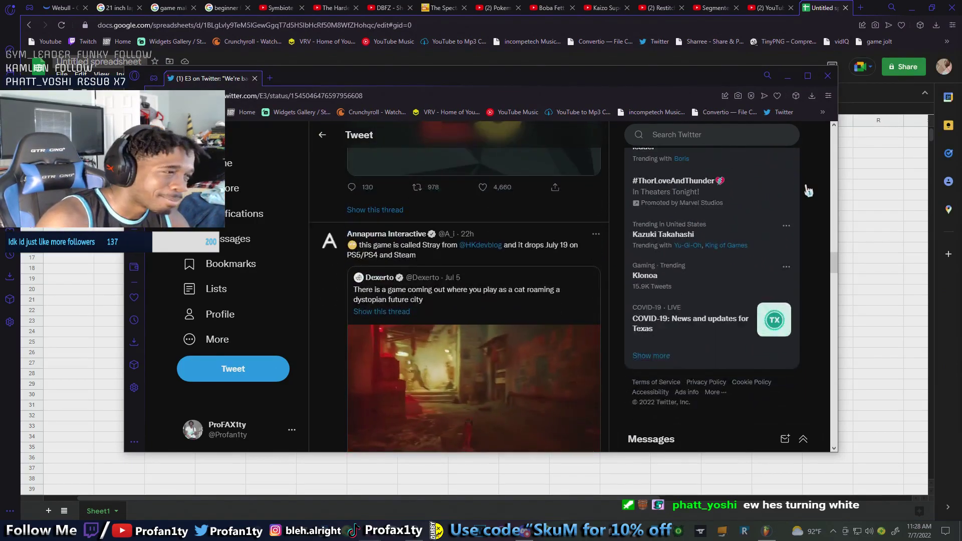
pyautogui.scroll(-3, 805, 191)
pyautogui.scroll(2, 578, 178)
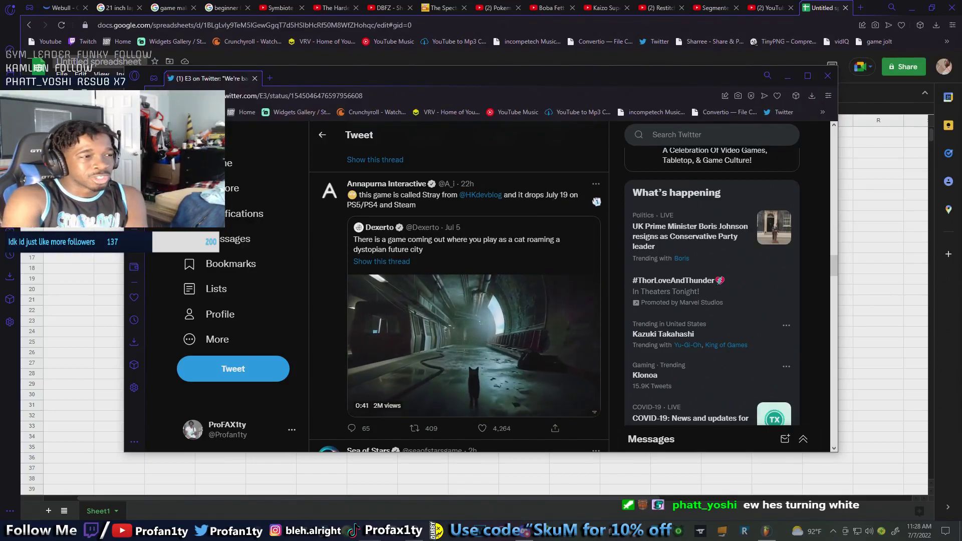
pyautogui.scroll(-1, 596, 204)
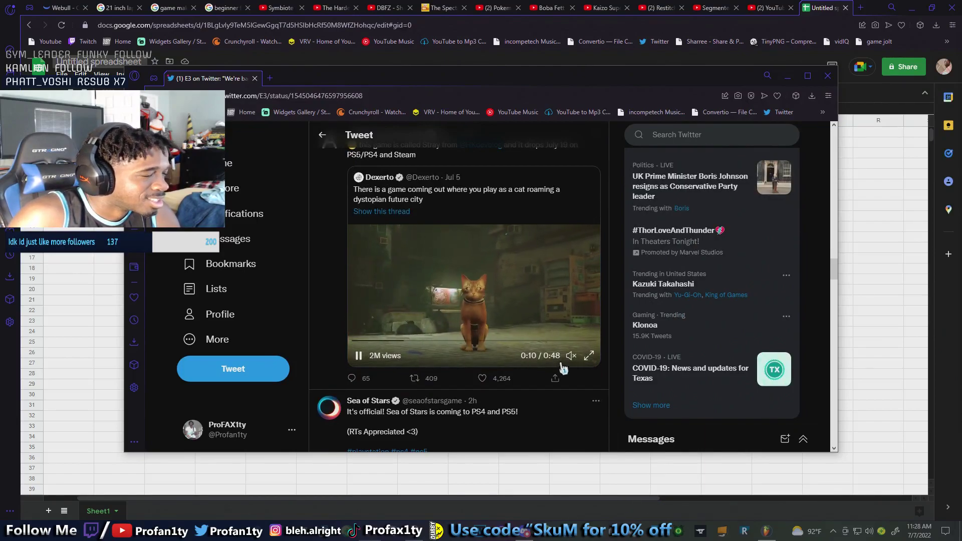
pyautogui.scroll(-4, 588, 271)
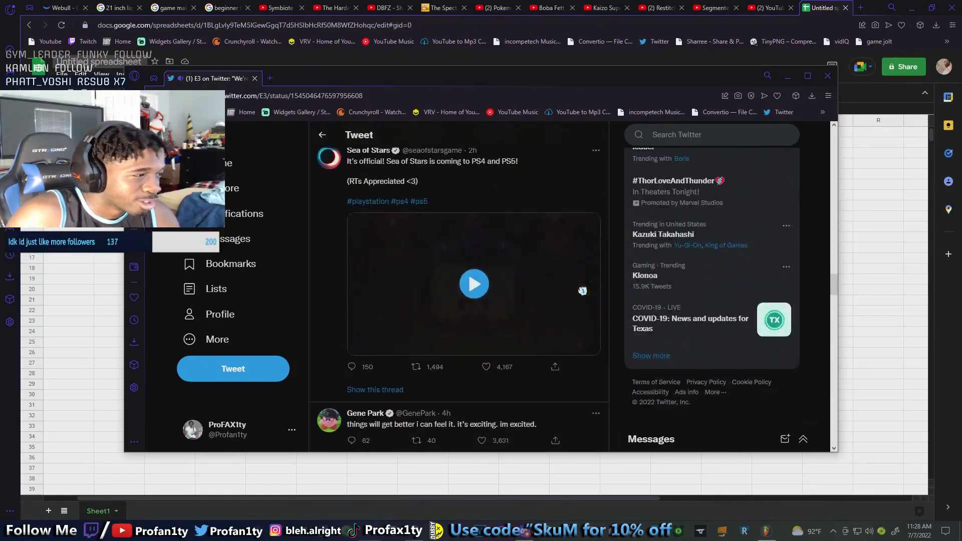
pyautogui.scroll(1, 583, 290)
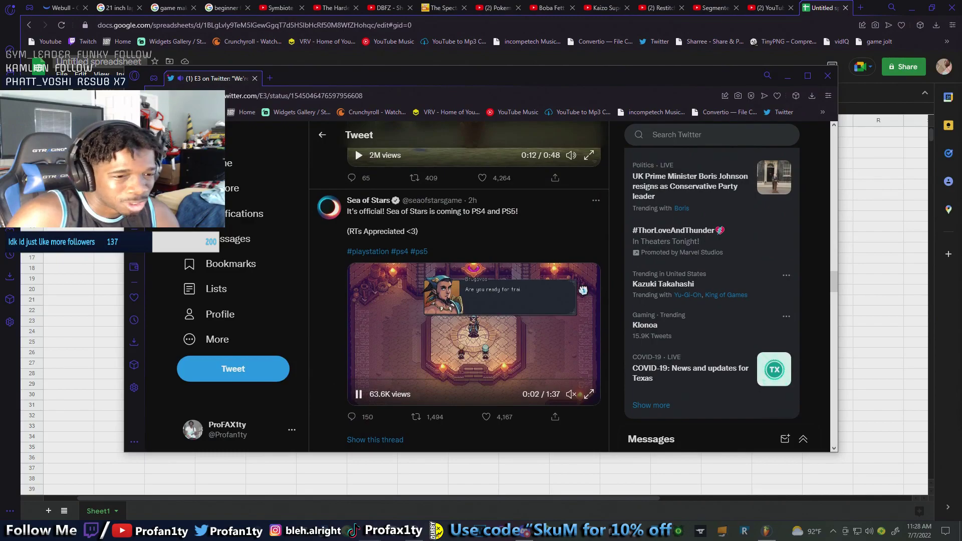
# Return to the God of War Angrboda tweet, view its first photo and close the Twitter window
pyautogui.scroll(5, 583, 290)
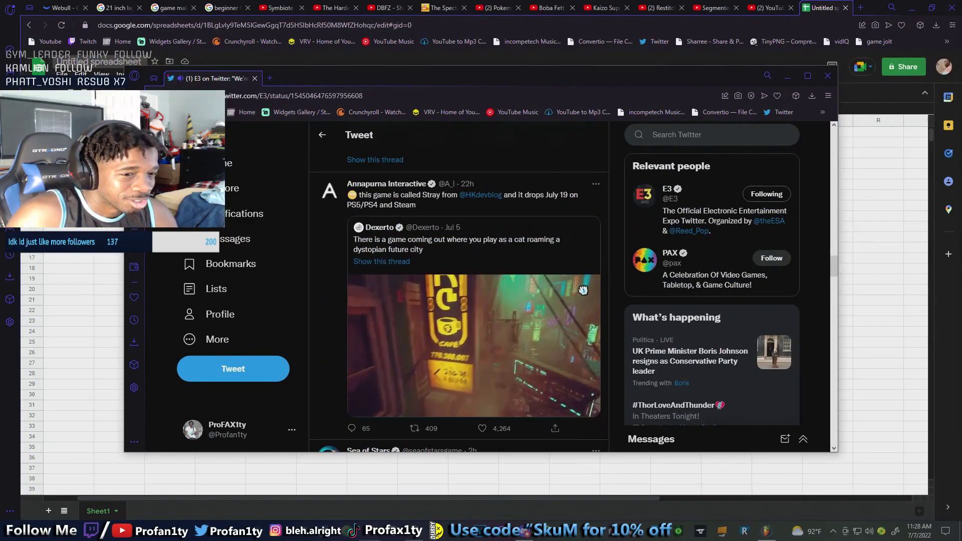
pyautogui.scroll(5, 582, 290)
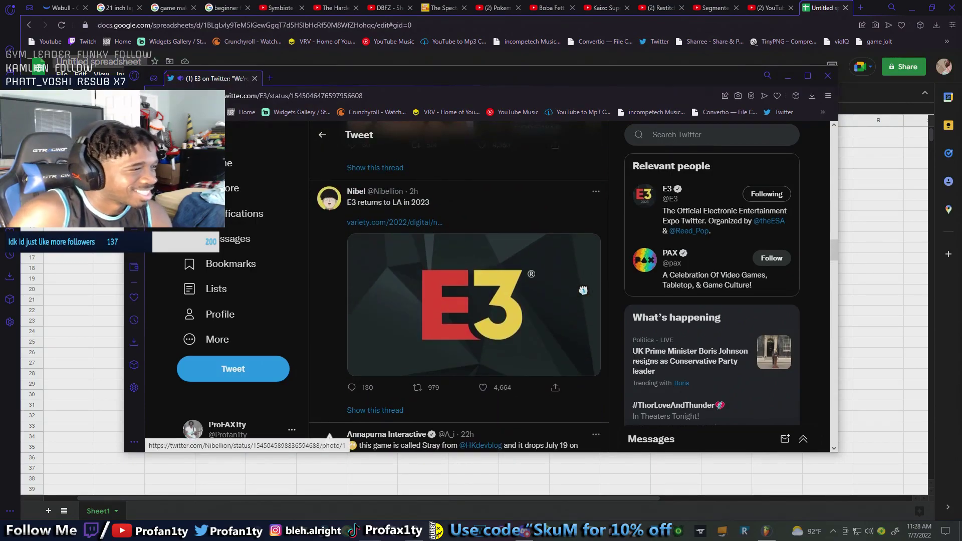
pyautogui.scroll(3, 582, 290)
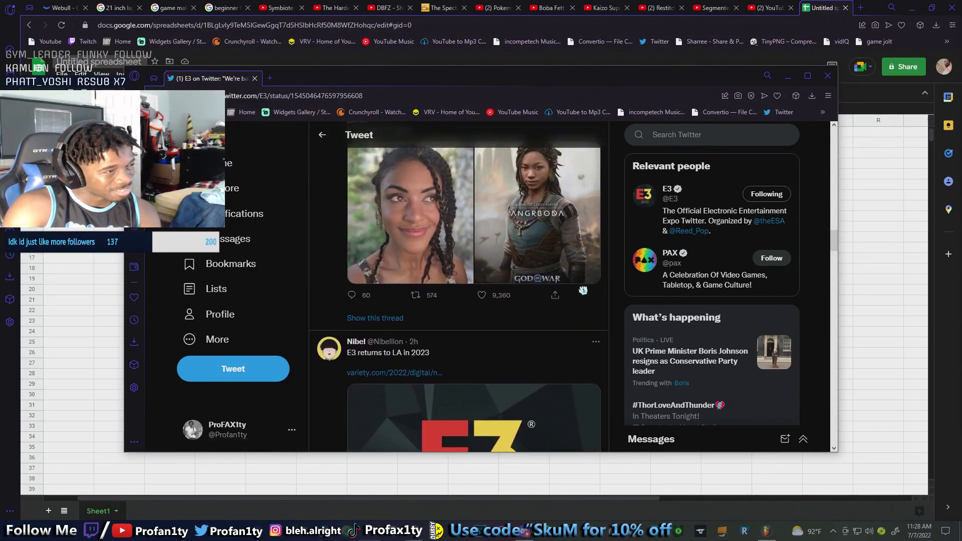
pyautogui.click(449, 239)
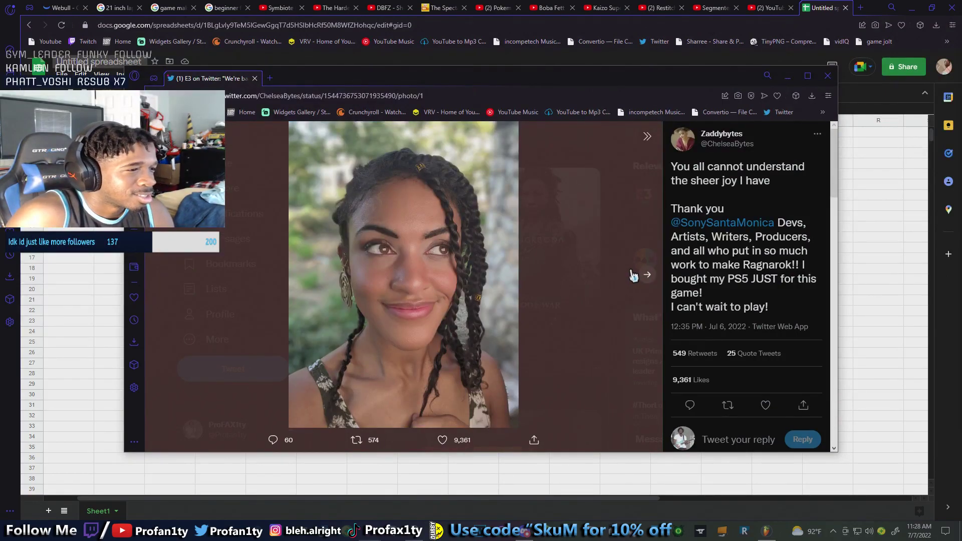
pyautogui.click(827, 75)
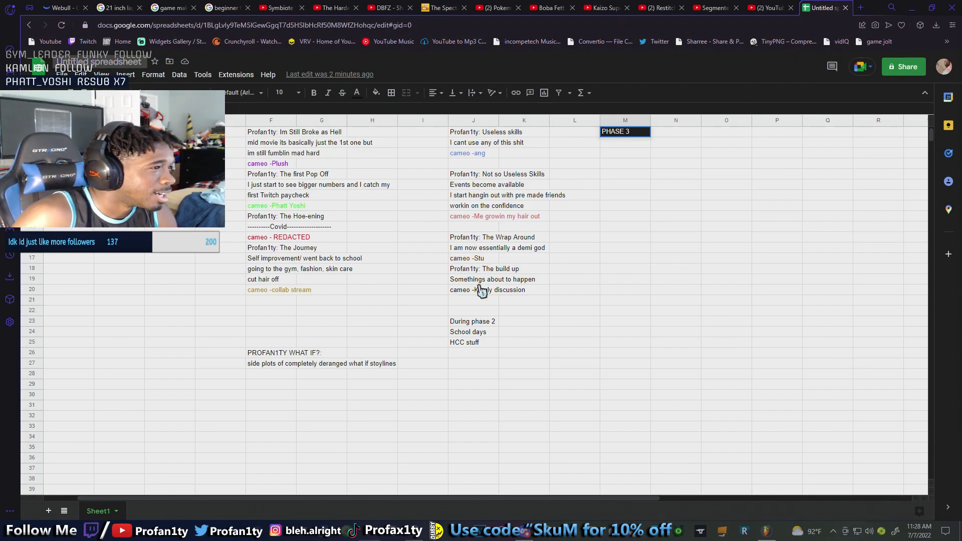
# Colour the text of the cameo line in cell J20 light magenta
pyautogui.click(625, 145)
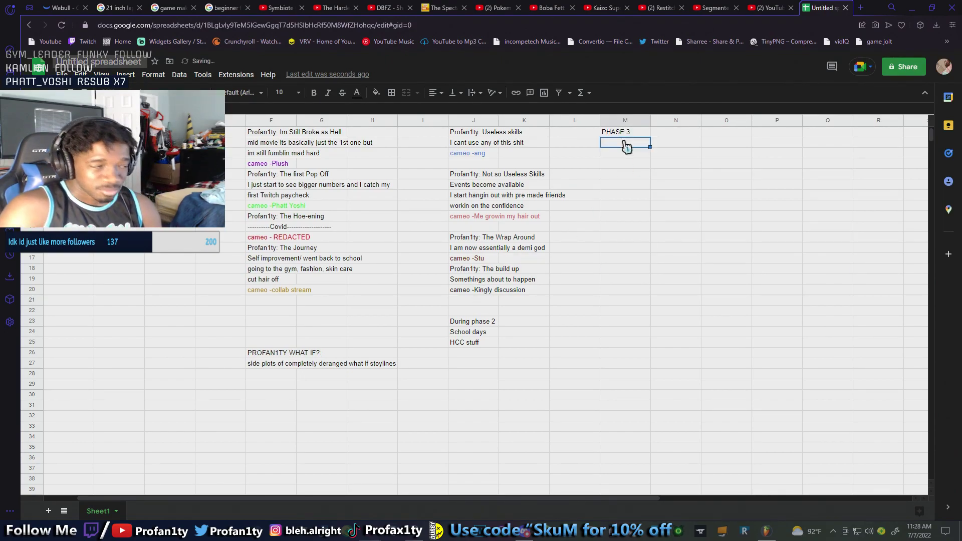
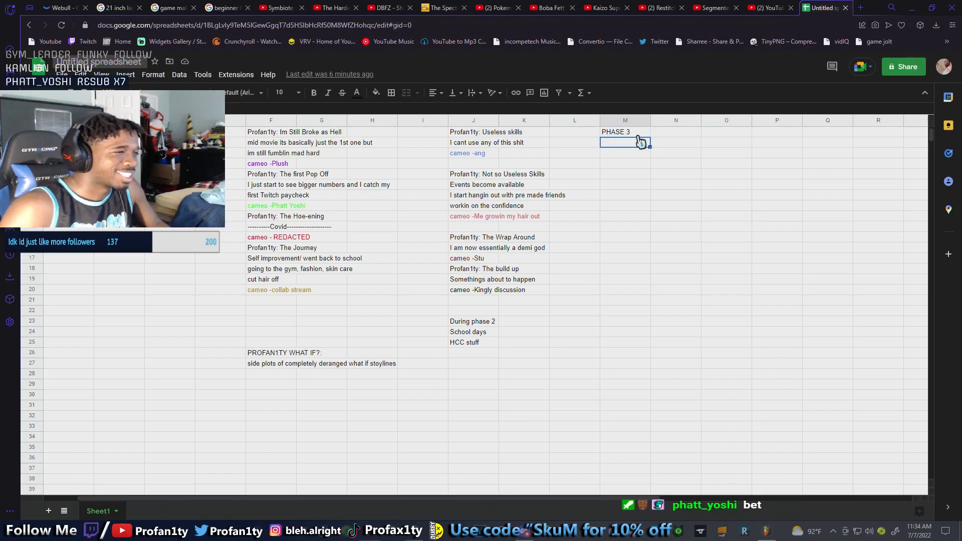
pyautogui.doubleClick(475, 289)
pyautogui.moveTo(538, 290); pyautogui.dragTo(343, 253)
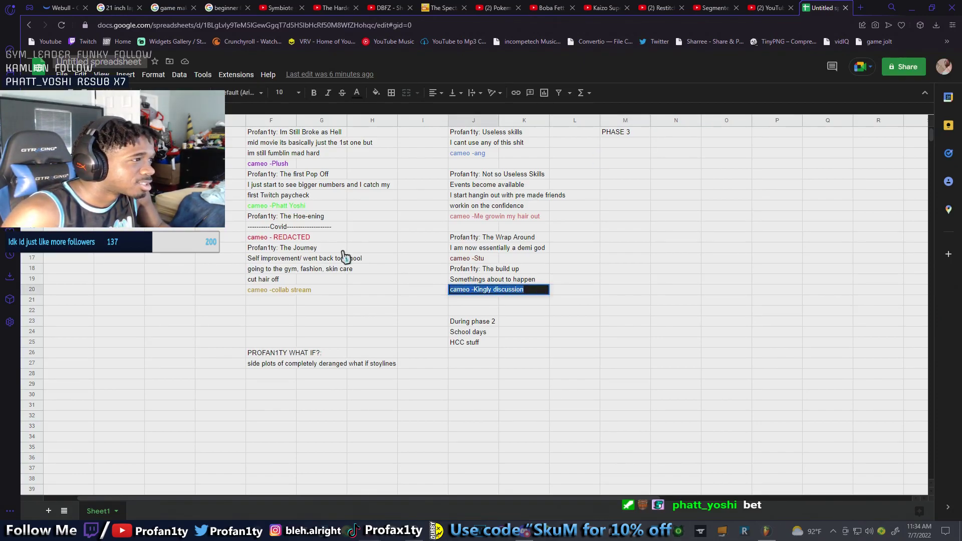
pyautogui.click(359, 94)
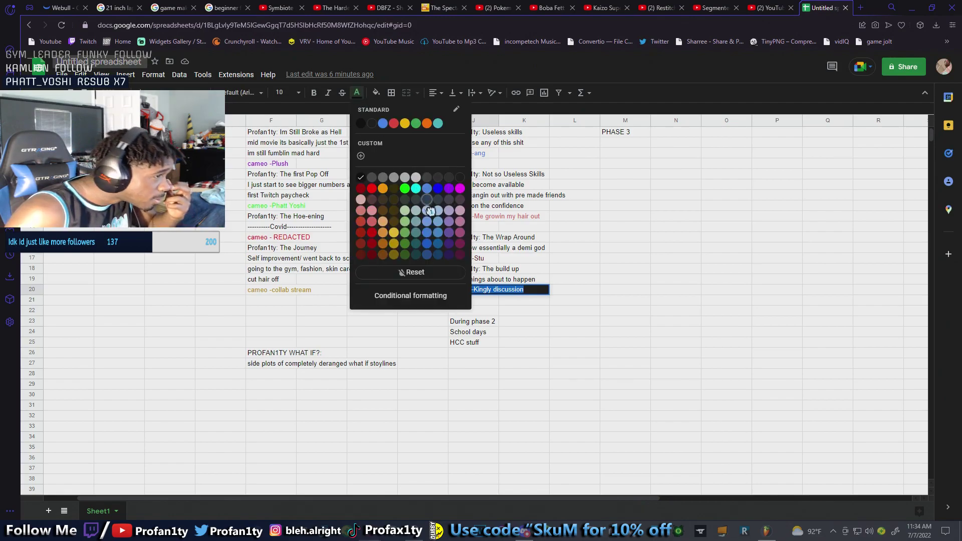
pyautogui.click(465, 225)
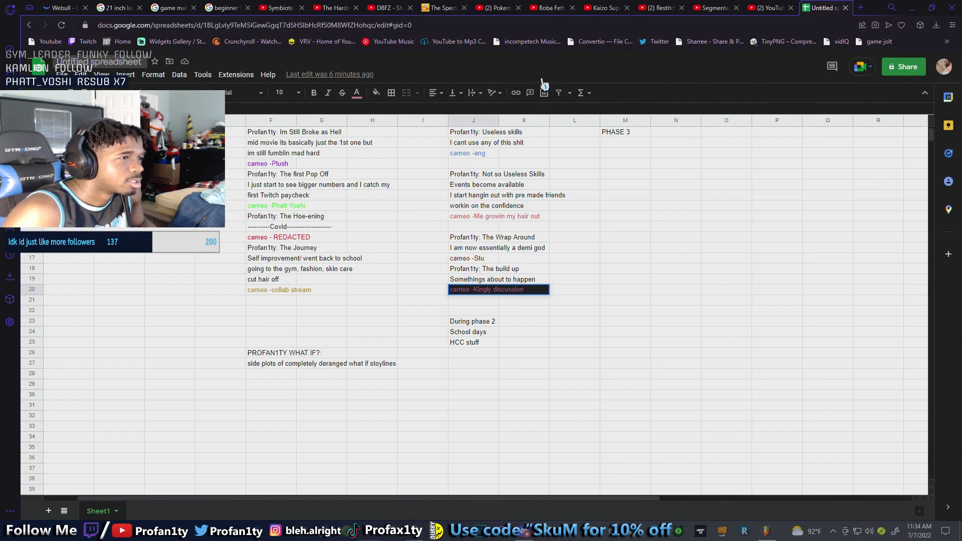
pyautogui.doubleClick(621, 140)
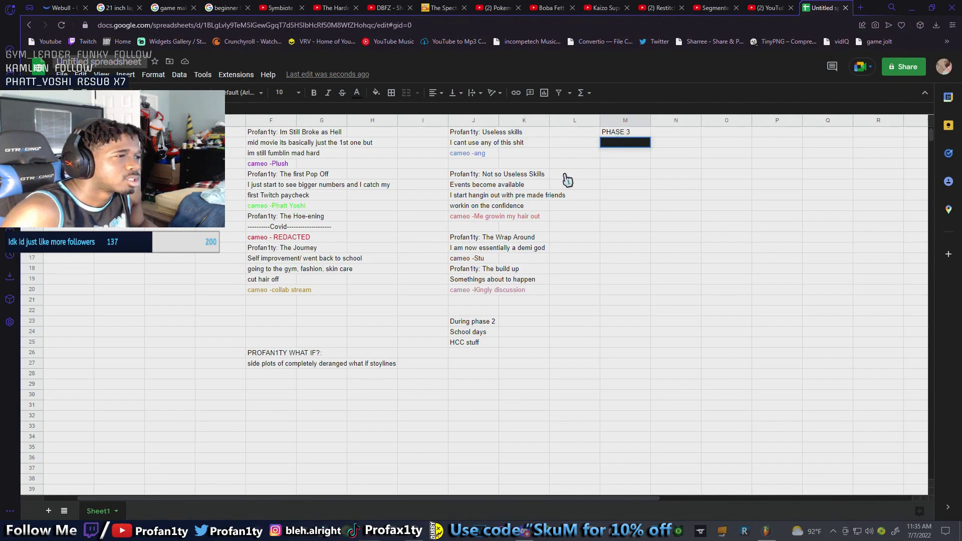
# Replace the cameo line in J20 with the description "Plus I get out more with" and continue it with "strangers" in J21
pyautogui.click(466, 293)
pyautogui.doubleClick(466, 293)
pyautogui.moveTo(534, 288); pyautogui.dragTo(390, 290)
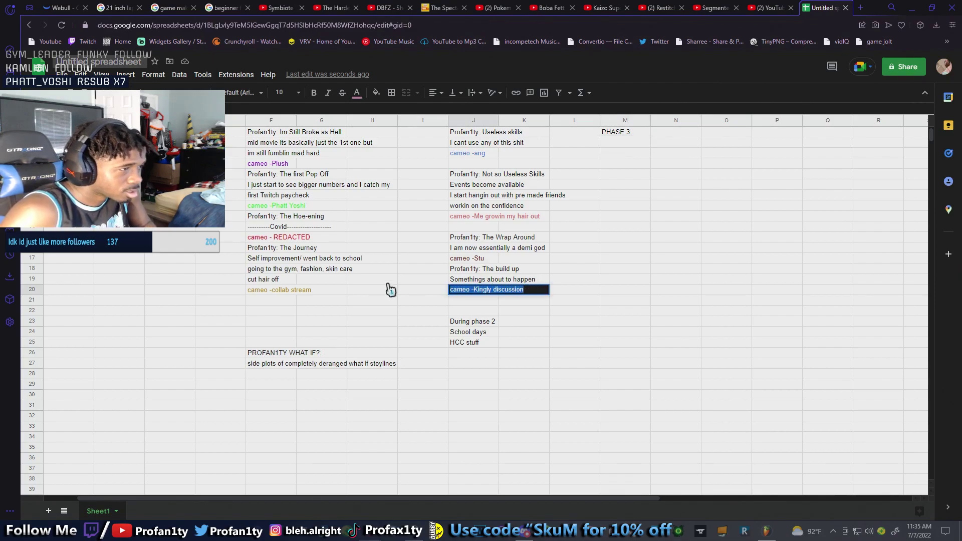
pyautogui.click(356, 93)
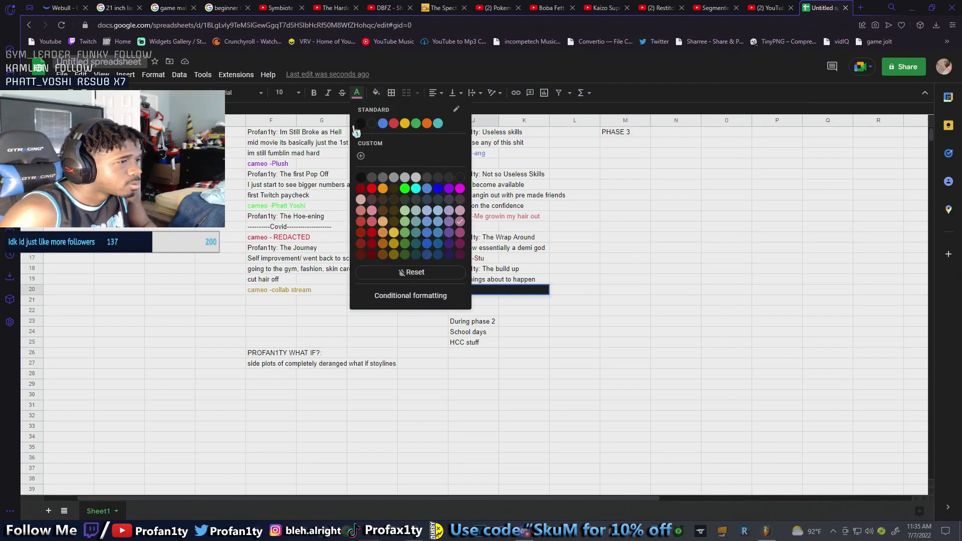
pyautogui.click(360, 124)
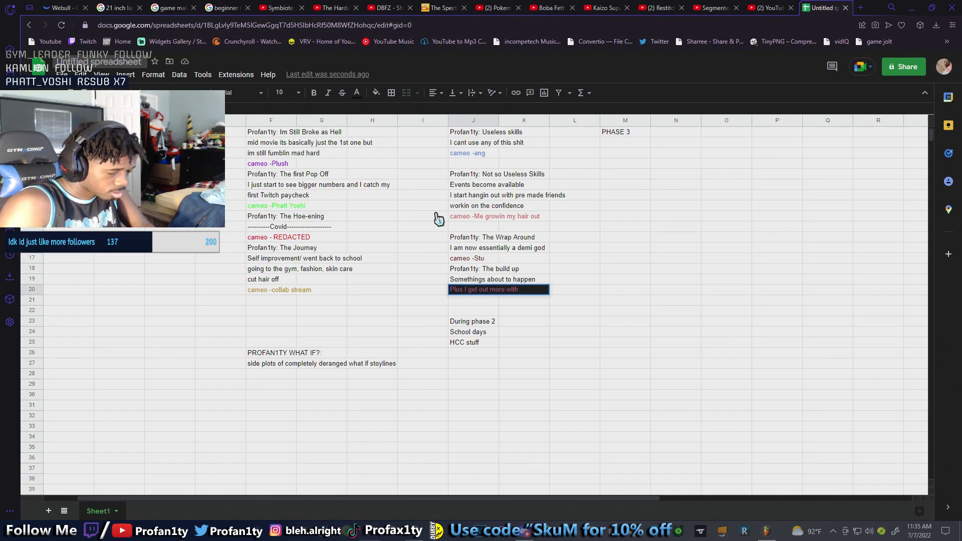
pyautogui.press('Return')
pyautogui.write('strangers')
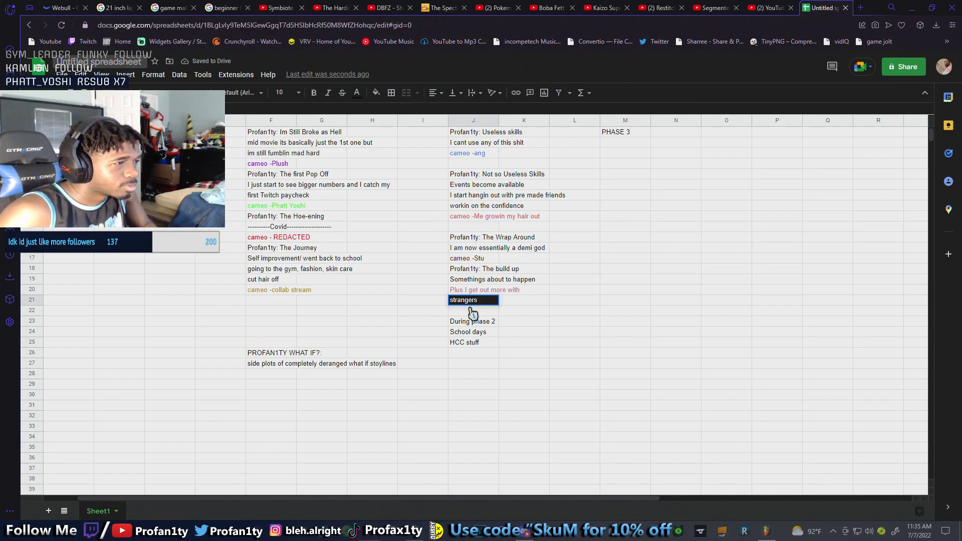
# Place the cameo line "cameo -Kingly discussion" in cell J22, below "strangers"
pyautogui.press('Return')
pyautogui.write('cameo -Kingly discussion')
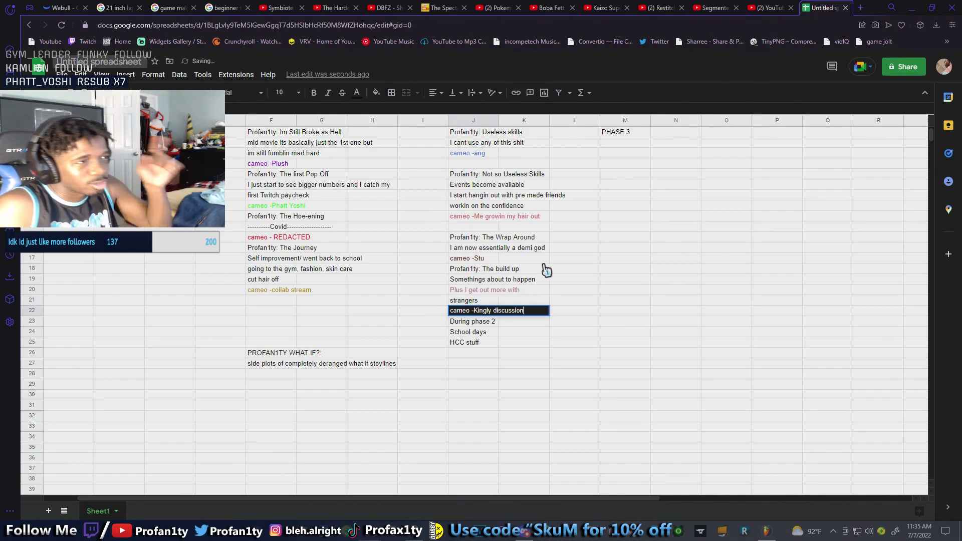
pyautogui.click(626, 144)
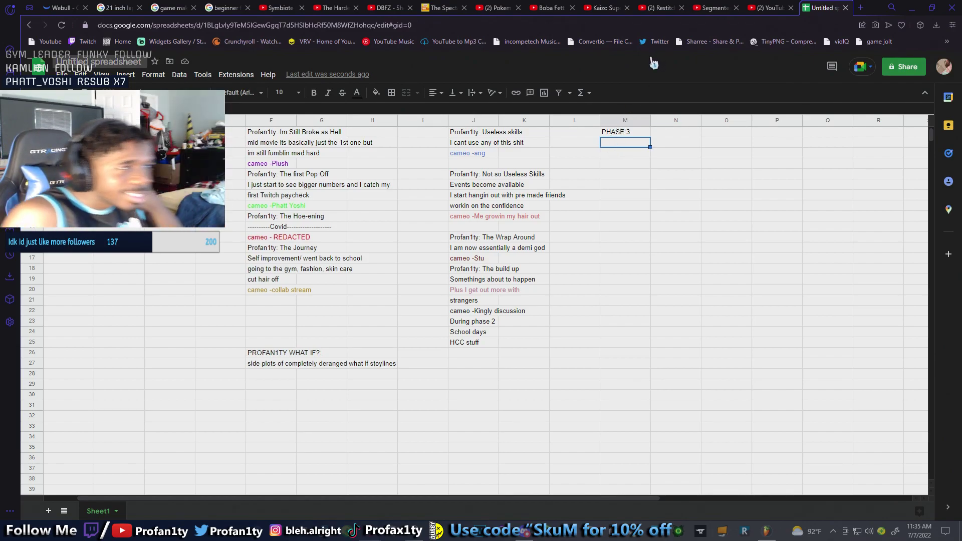
pyautogui.doubleClick(632, 143)
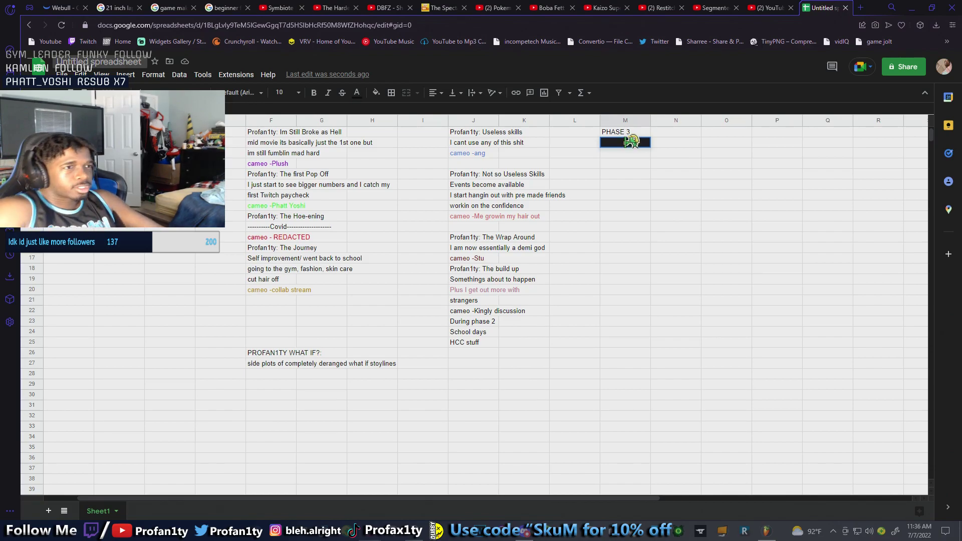
# Name the spreadsheet "Profverse" when sharing it and update its sharing access
pyautogui.click(902, 67)
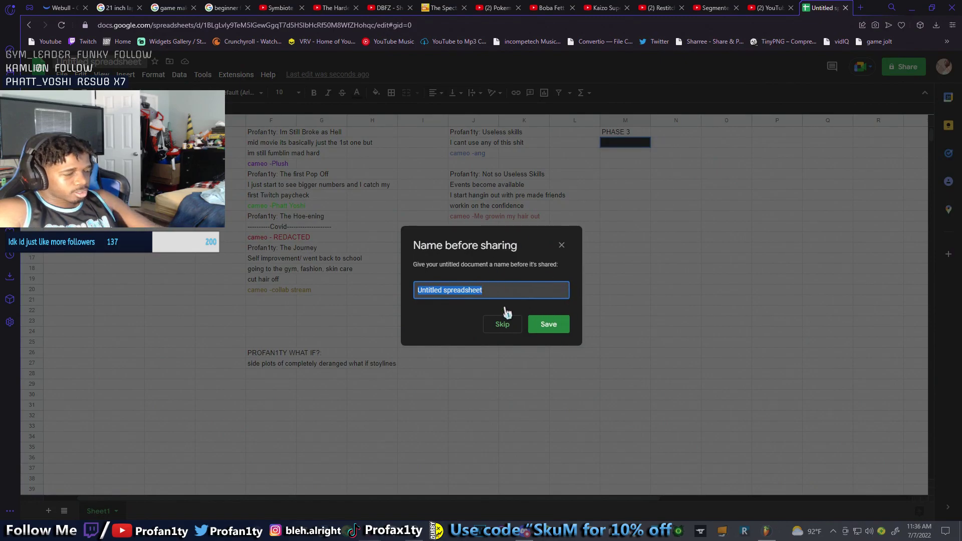
pyautogui.write('P')
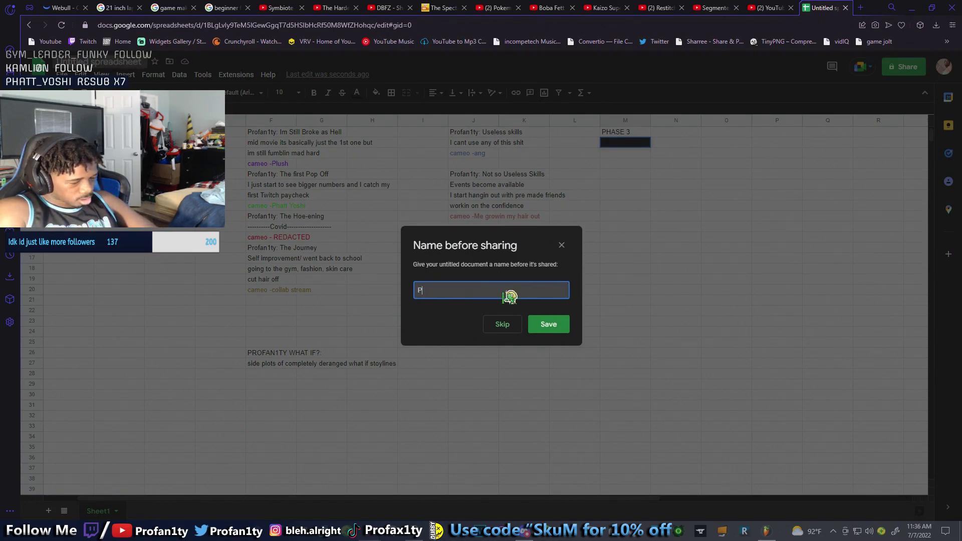
pyautogui.write('rofverse')
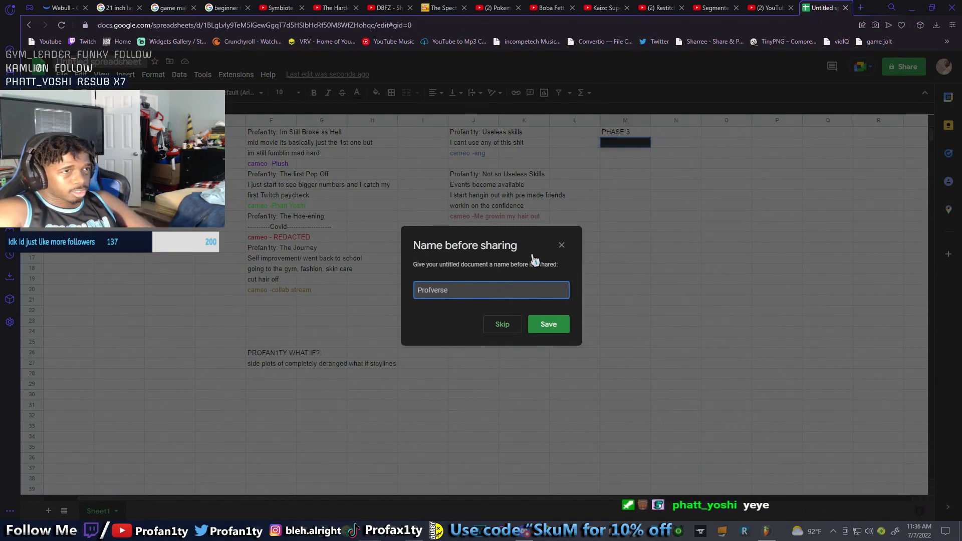
pyautogui.click(911, 8)
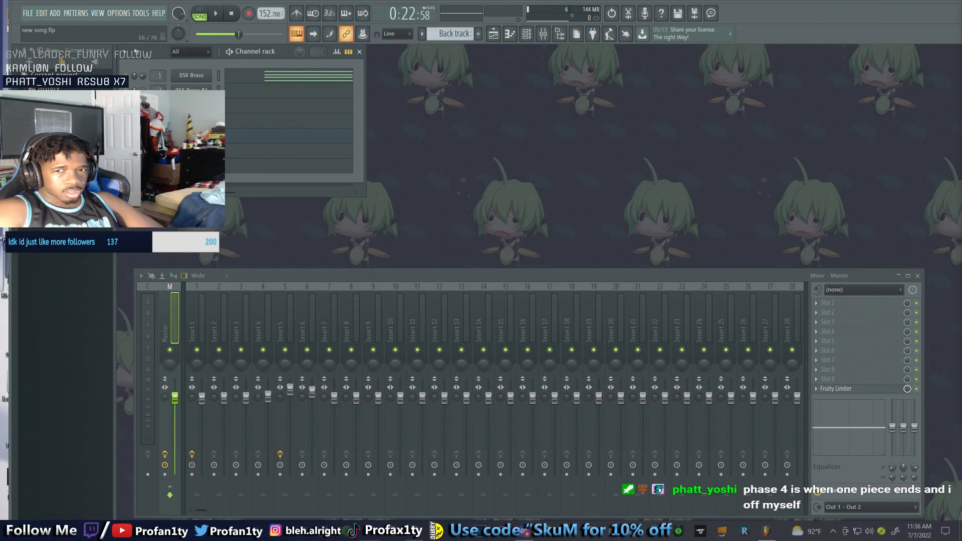
pyautogui.hotkey('alt', 'Tab')
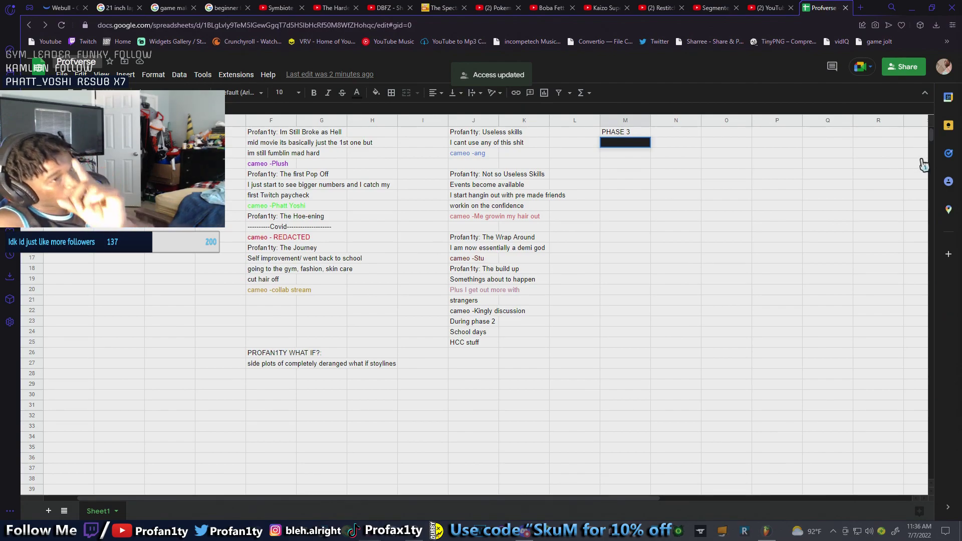
pyautogui.click(612, 143)
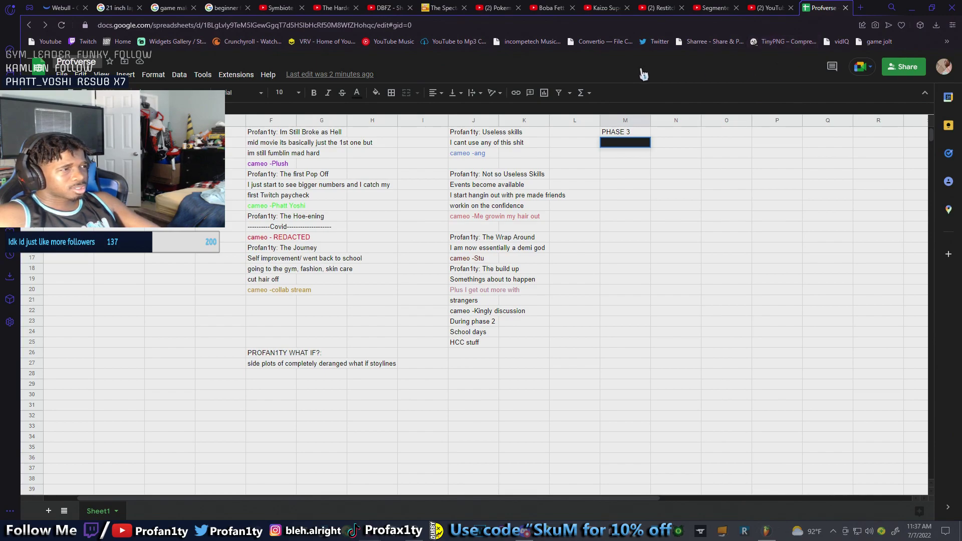
# Remove the "PHASE 3" heading from M5 and enter "phase 3" in M1, level with the "PHASE 1" heading
pyautogui.scroll(2, 329, 226)
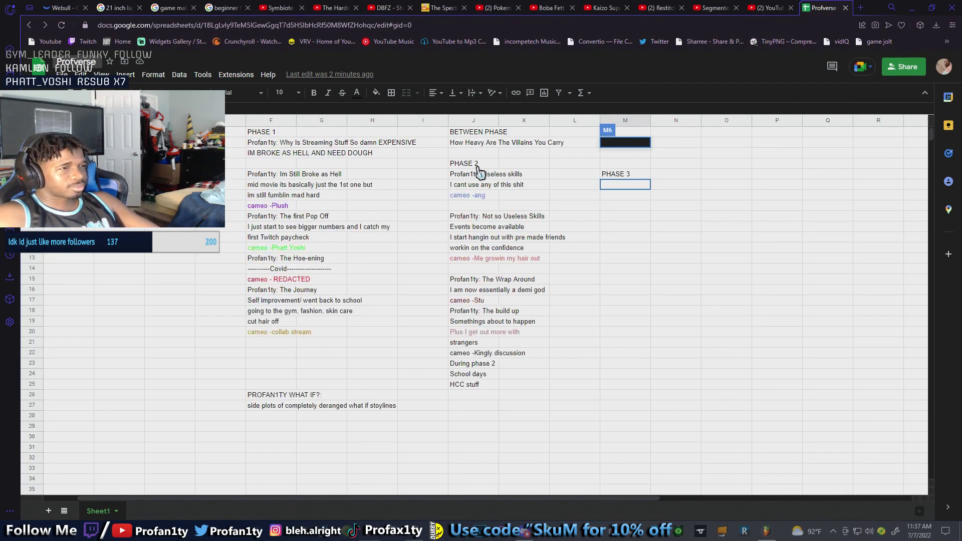
pyautogui.click(613, 175)
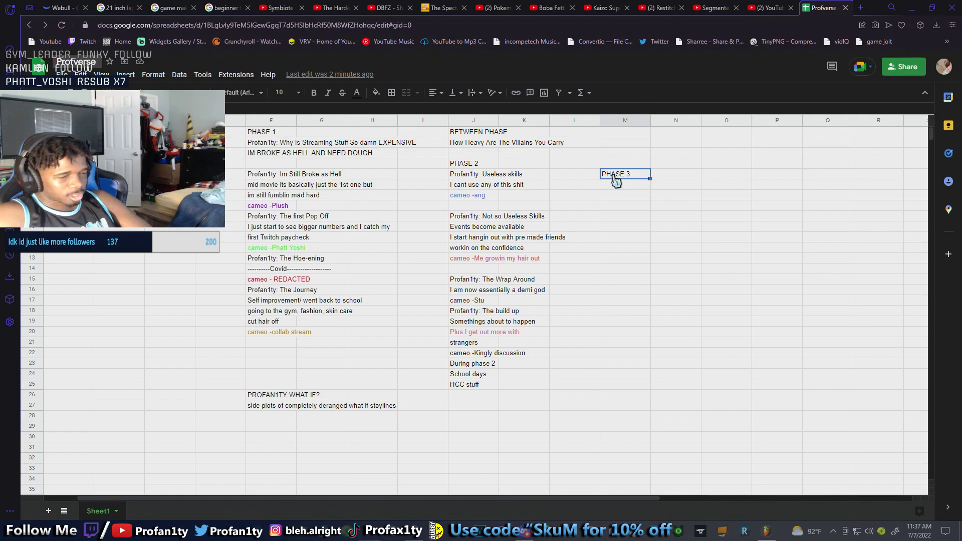
pyautogui.press('Delete')
pyautogui.doubleClick(614, 132)
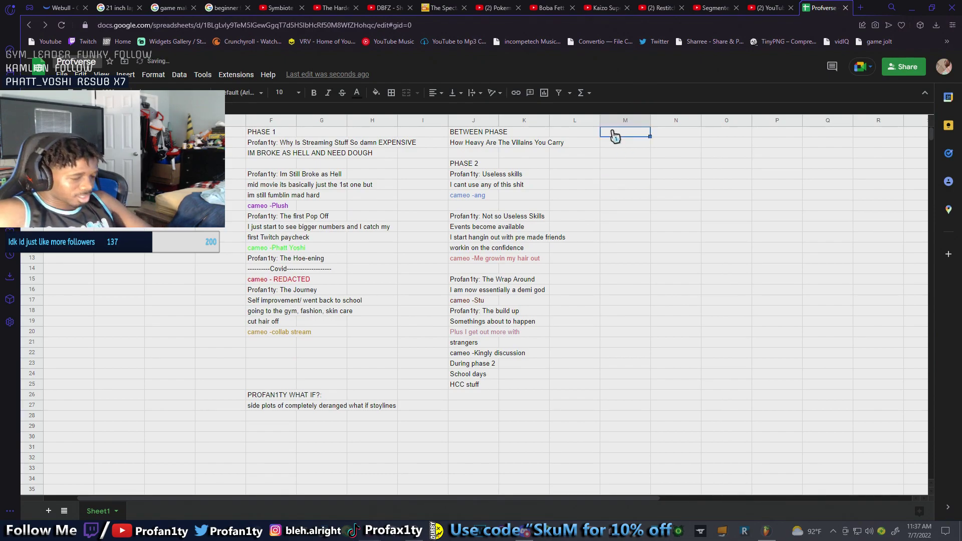
pyautogui.write('phase')
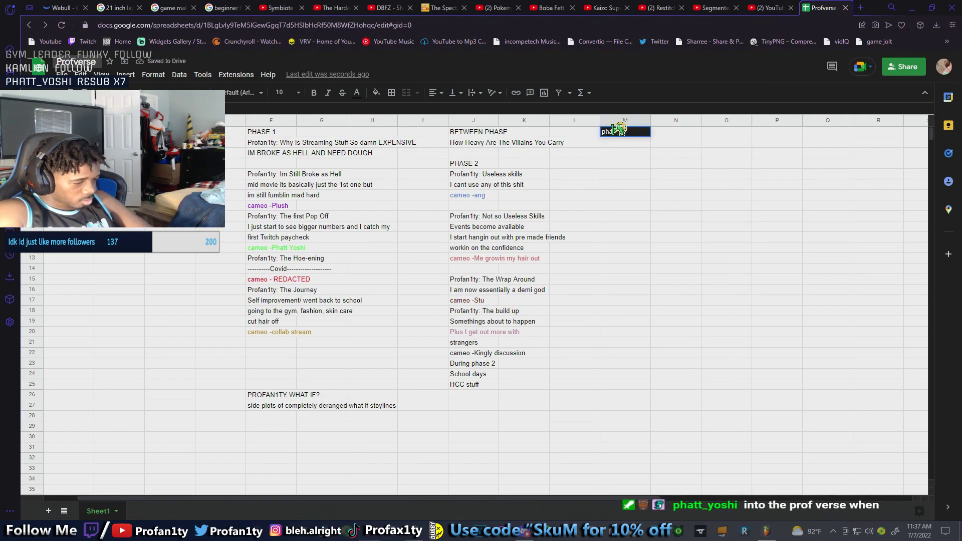
pyautogui.write(' 3')
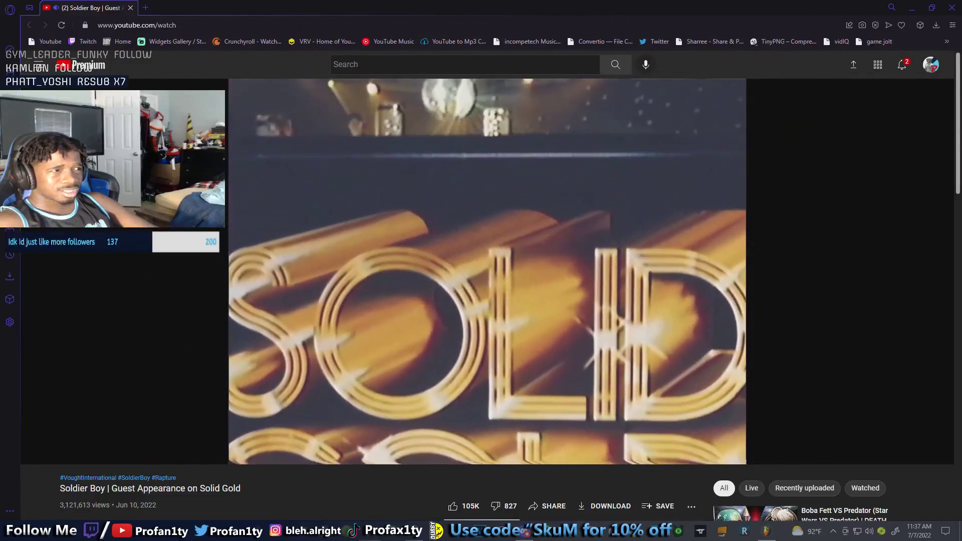
# Pause the "Soldier Boy | Guest Appearance on Solid Gold" video on YouTube and resume its playback
pyautogui.click(673, 313)
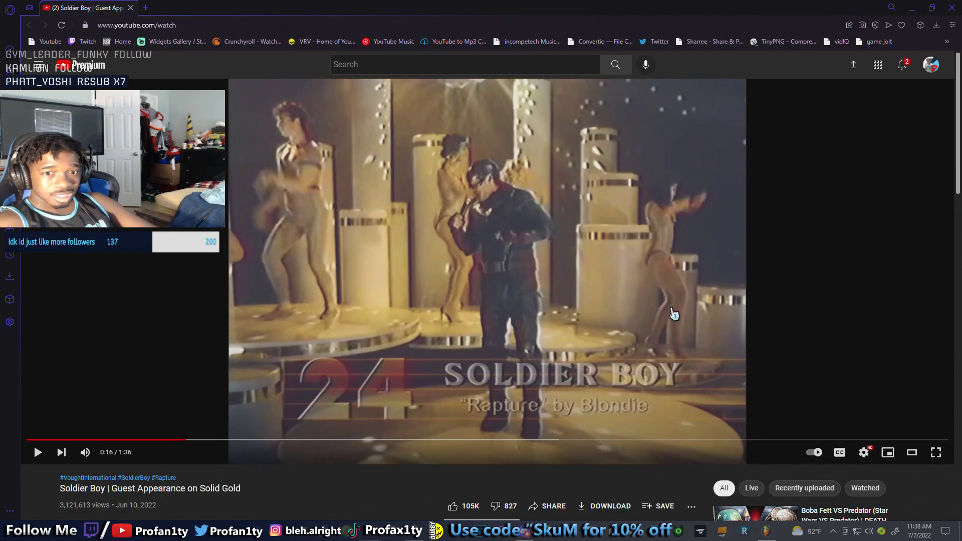
pyautogui.click(674, 314)
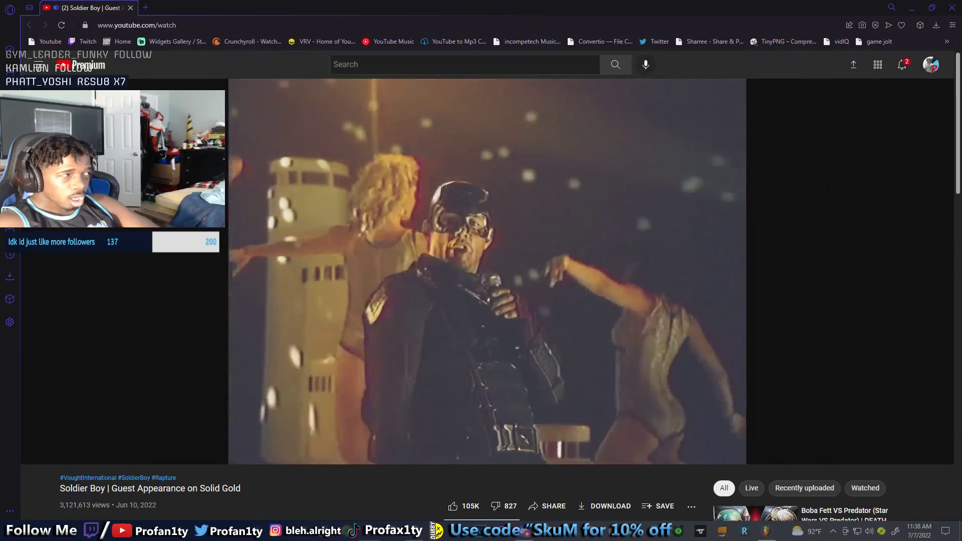
pyautogui.moveTo(779, 232)
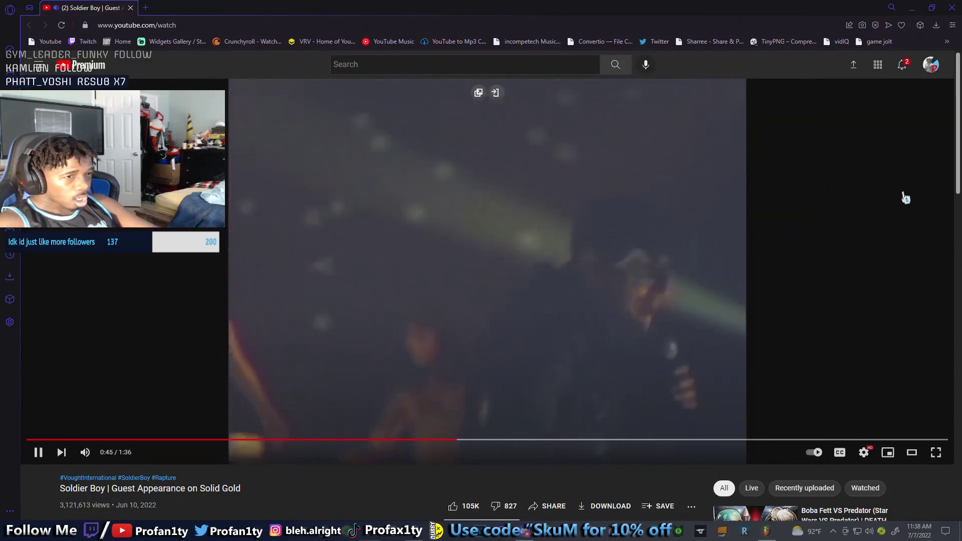